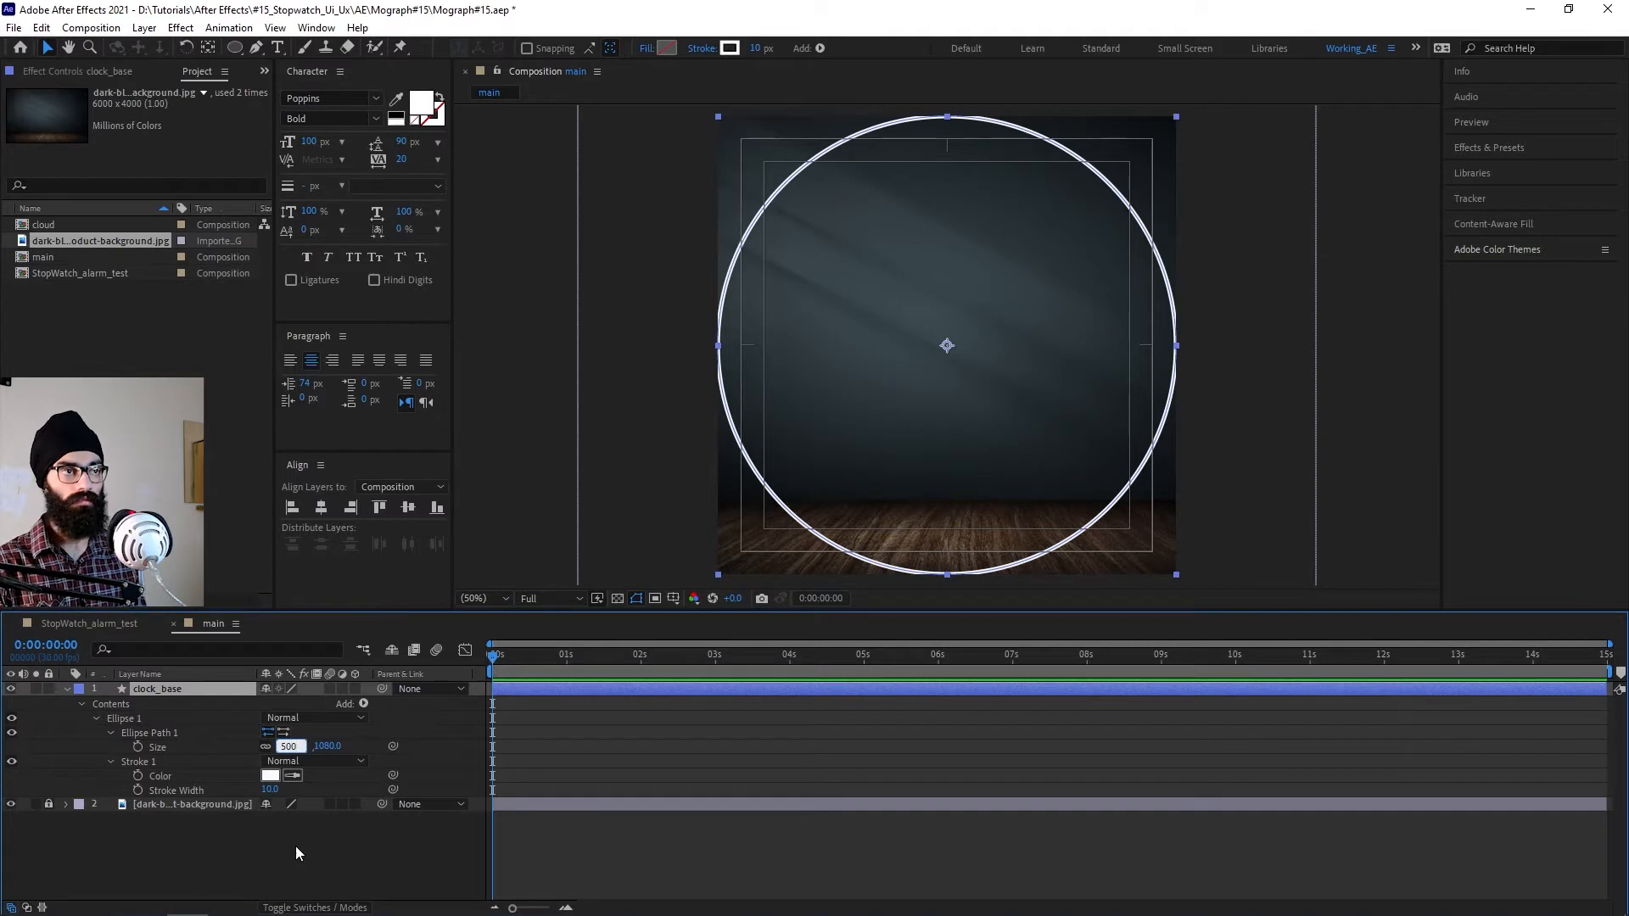
Step: Set the clock_base ellipse's size to 200 × 200 and collapse the layer's properties
click(287, 746)
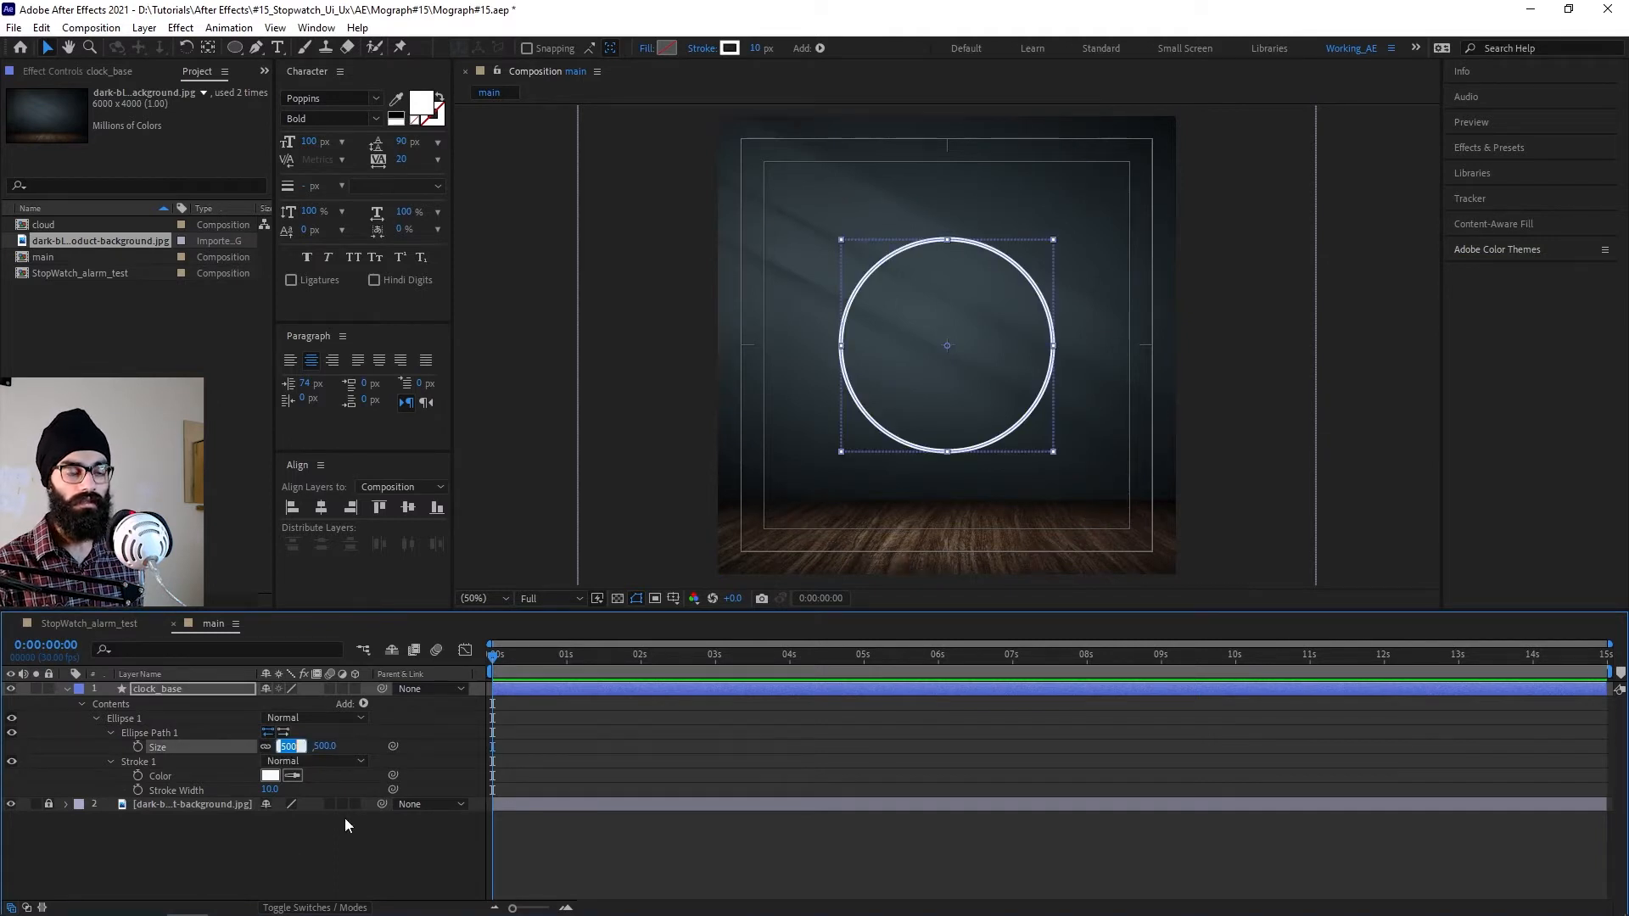
text(200)
key(Return)
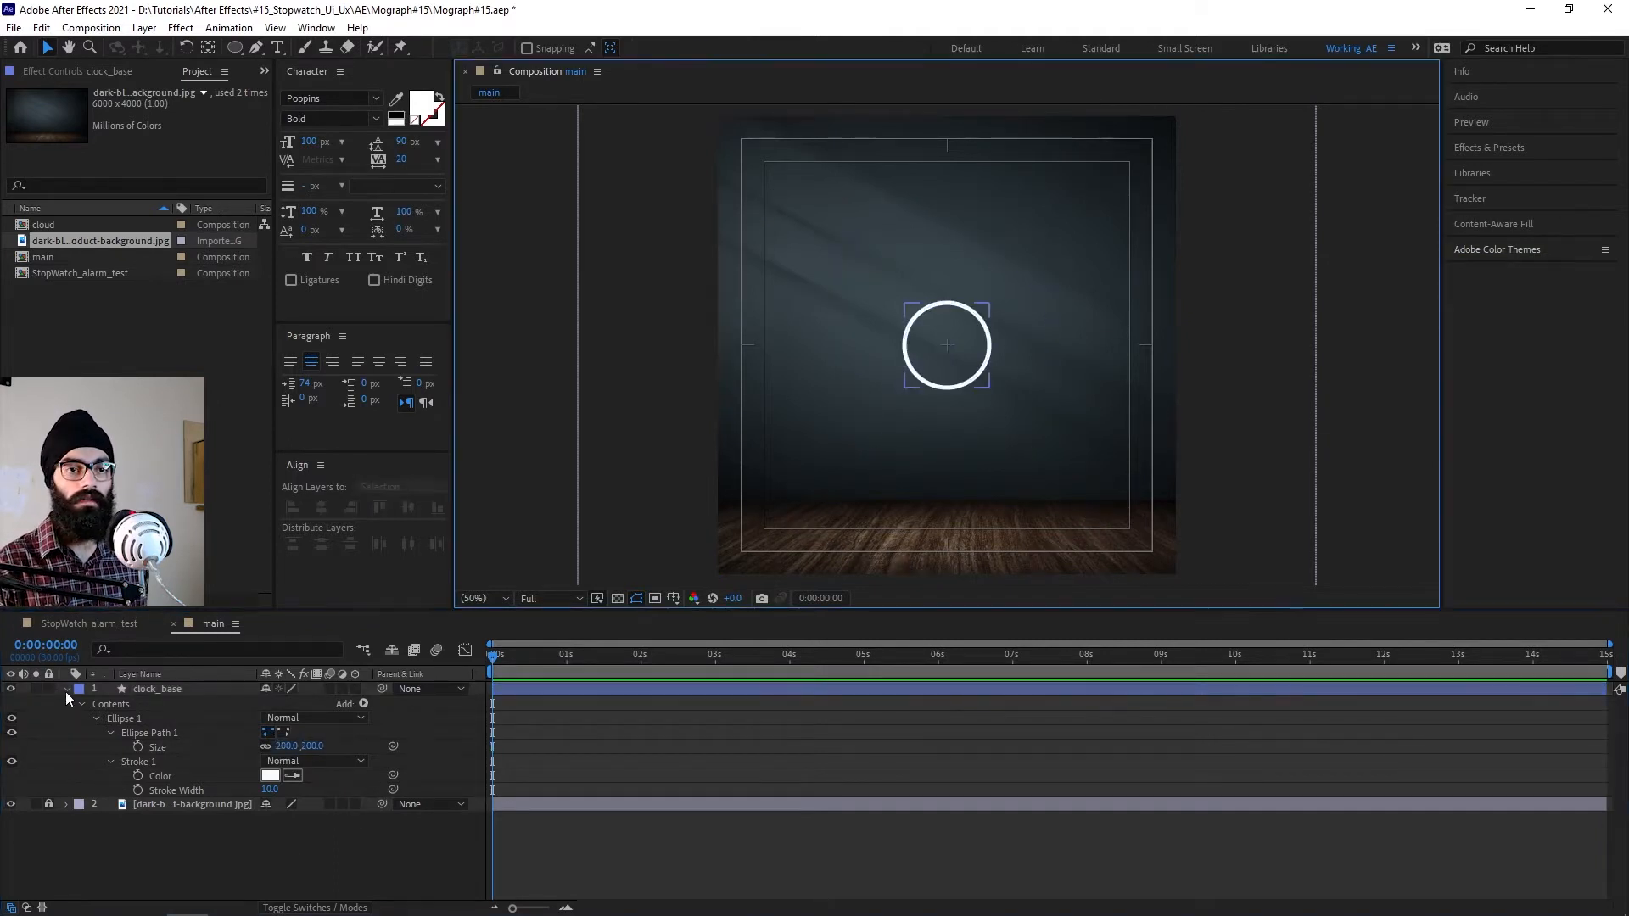
click(65, 690)
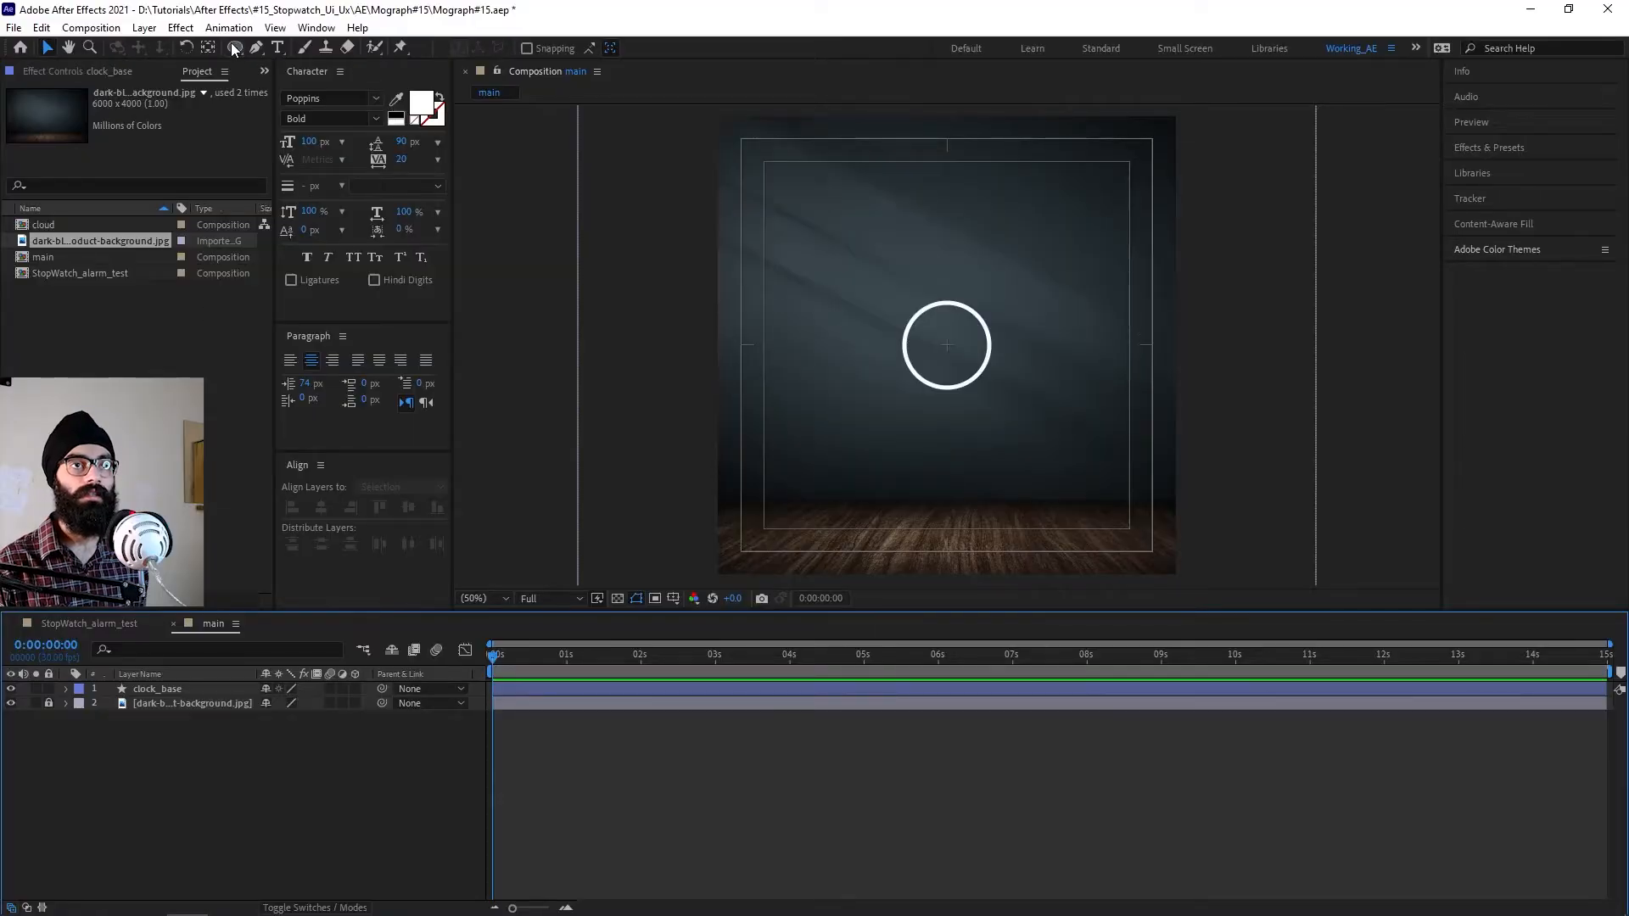
Step: Switch to the Rectangle tool with a pale EDFAFF fill and no stroke
drag(234, 48, 288, 56)
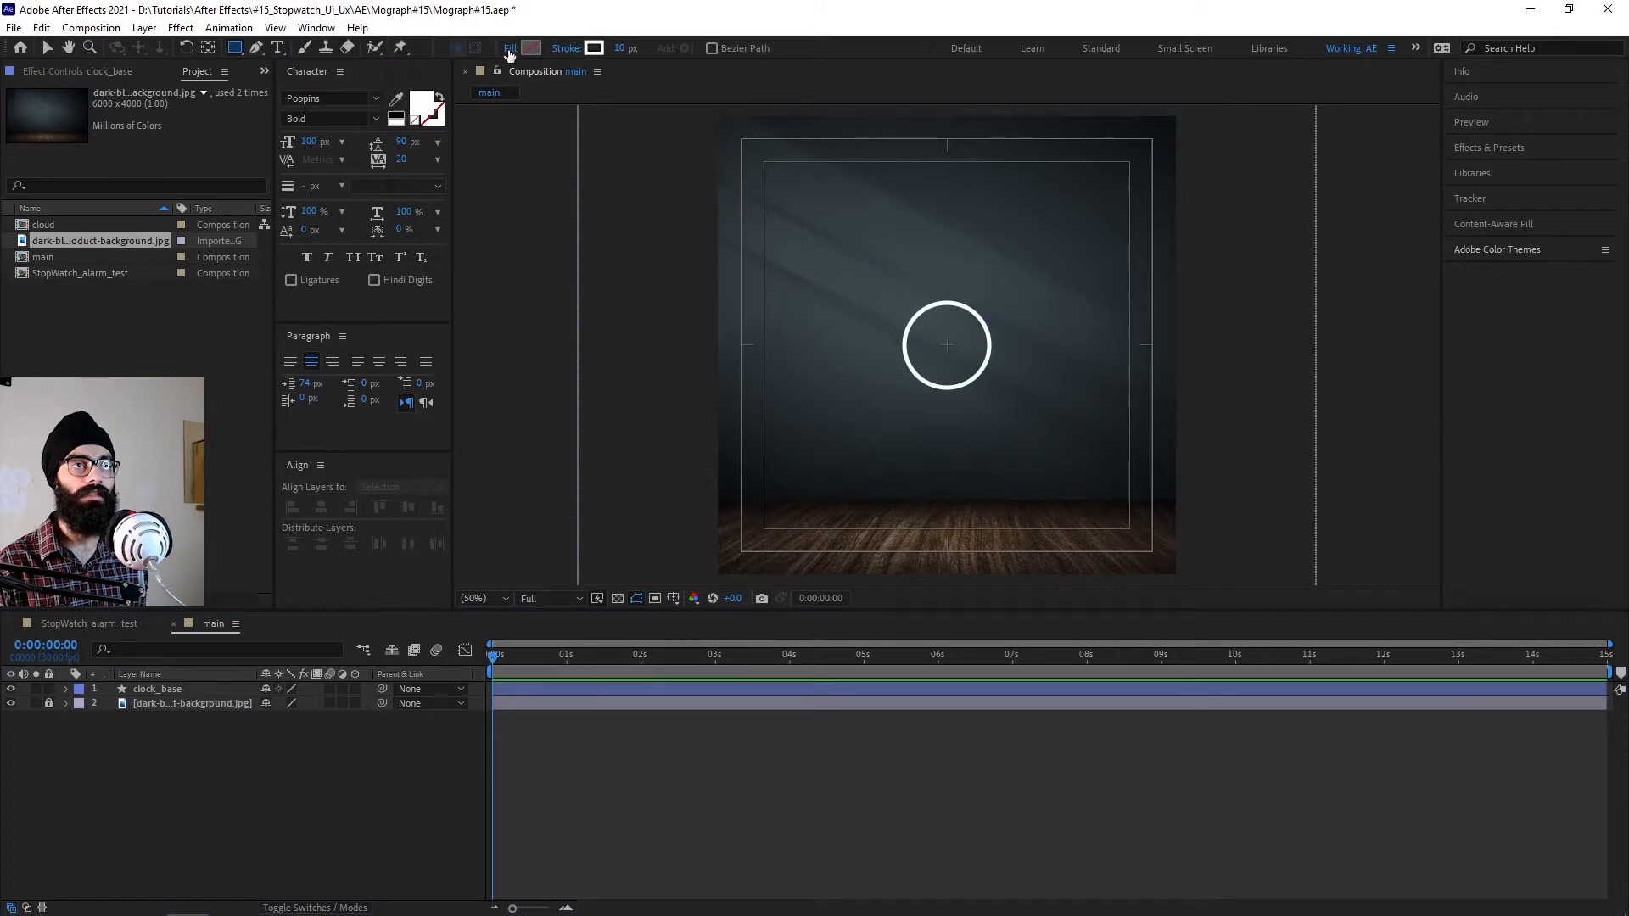
click(530, 48)
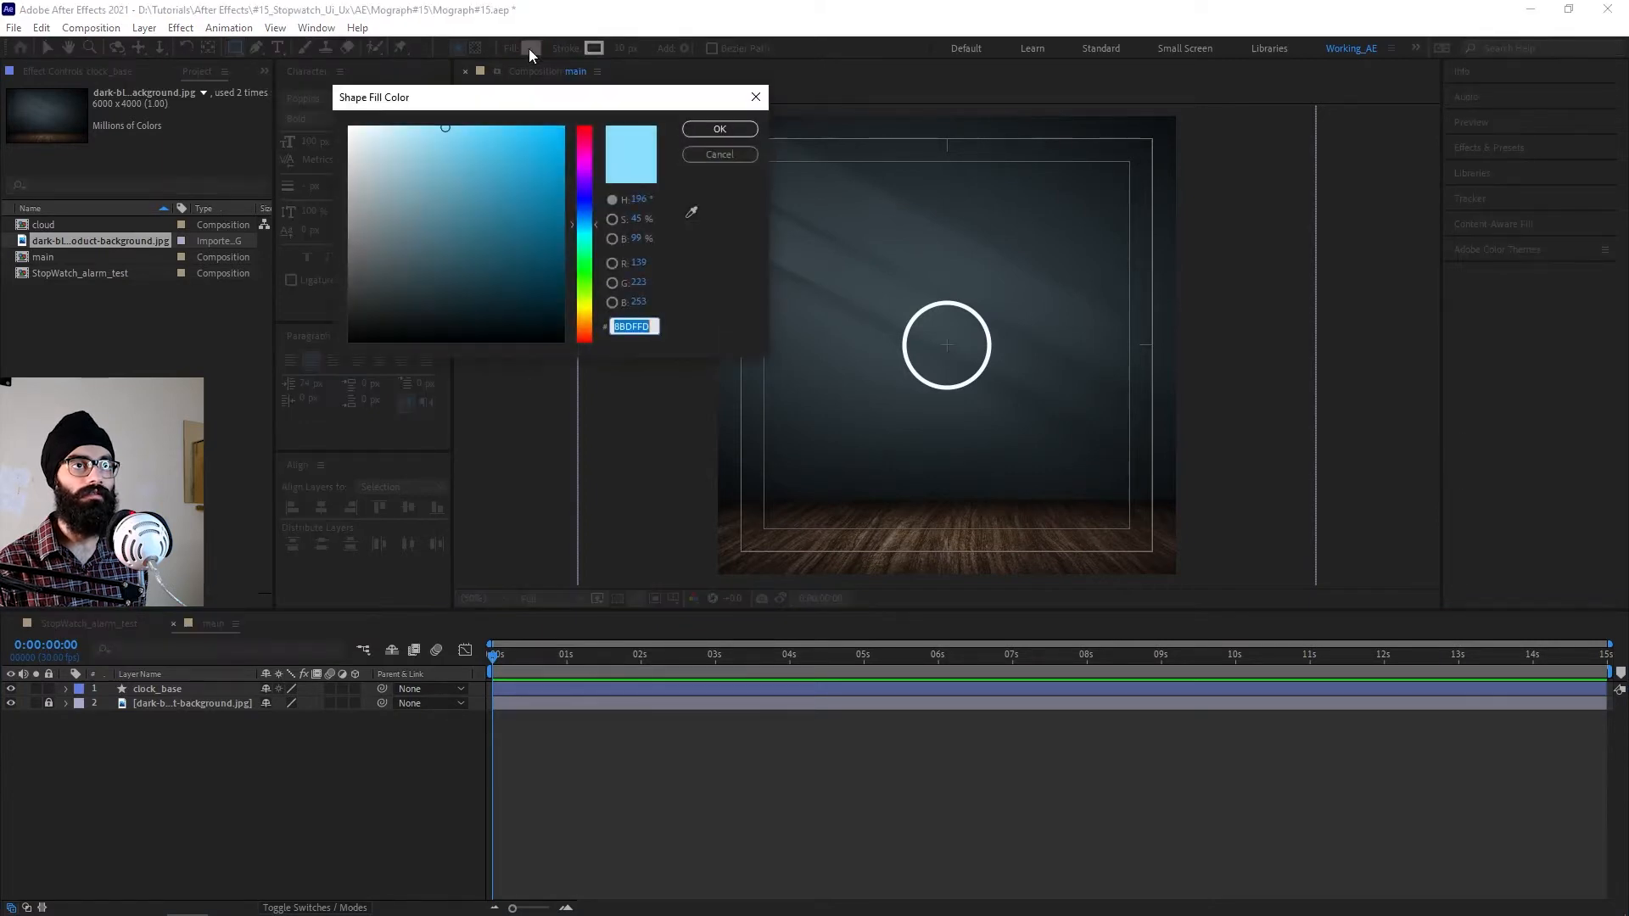
click(362, 122)
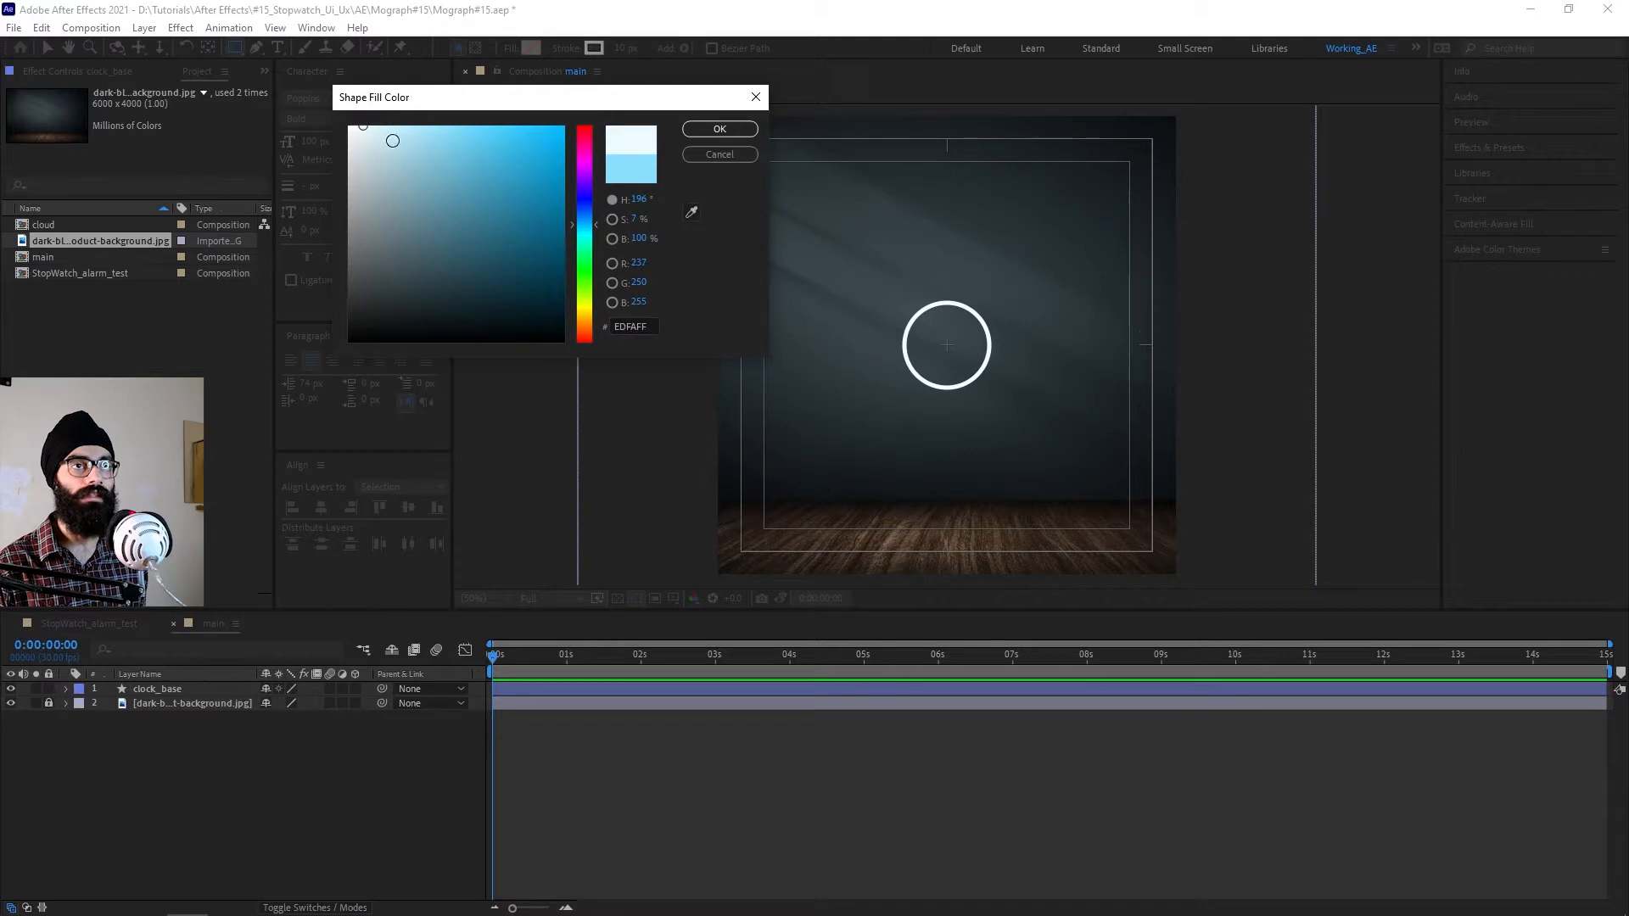
click(745, 134)
click(560, 48)
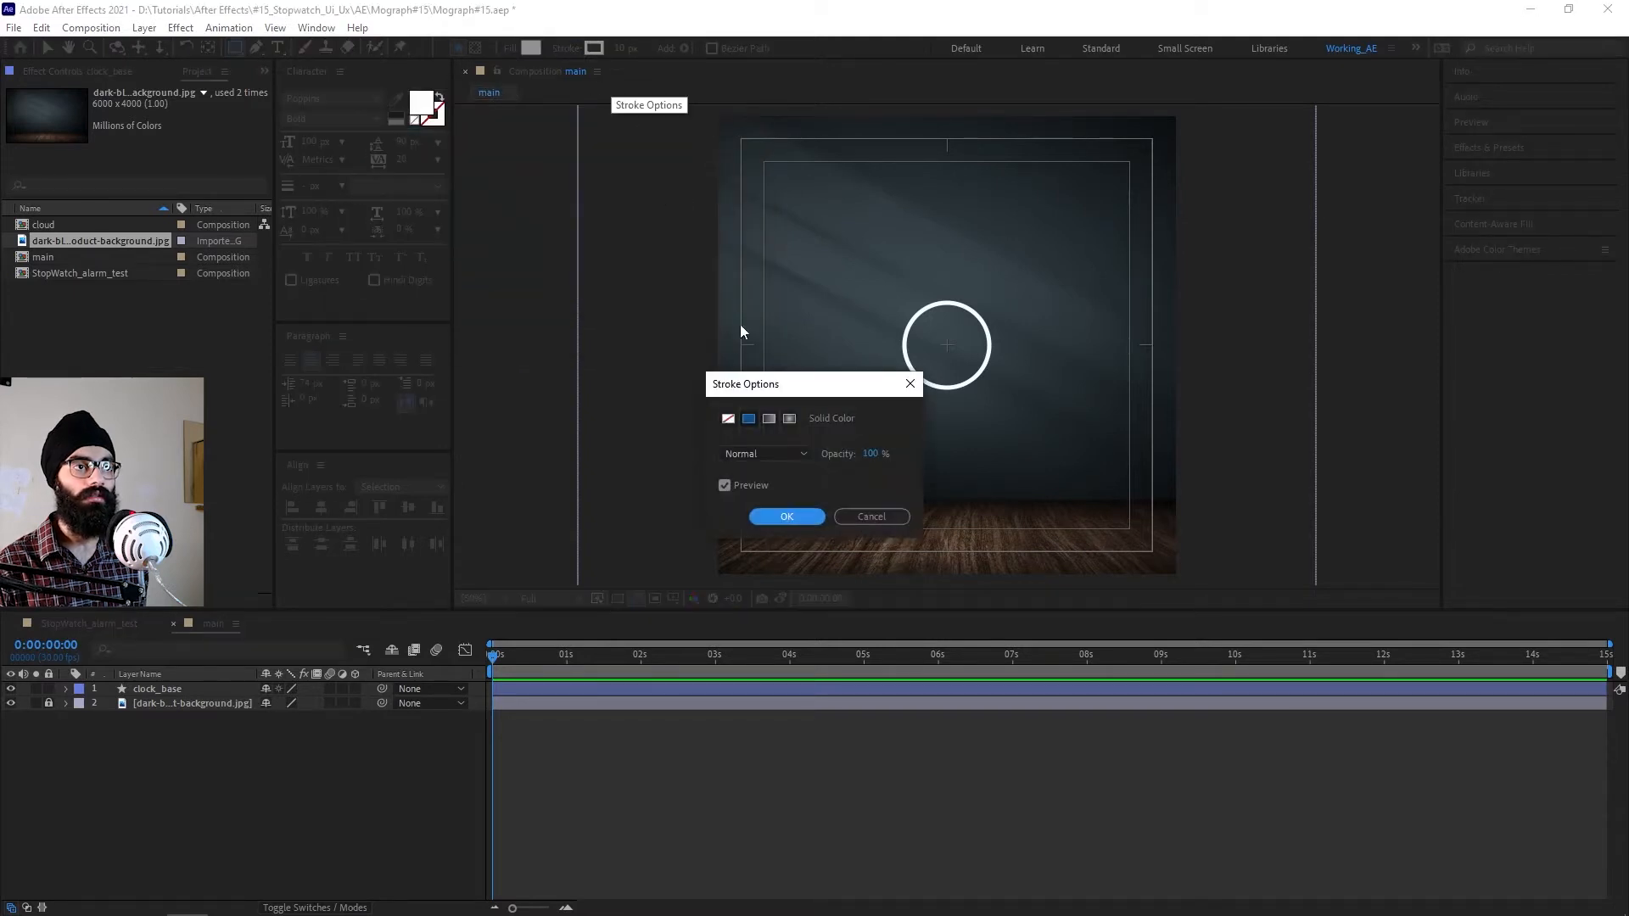
click(730, 418)
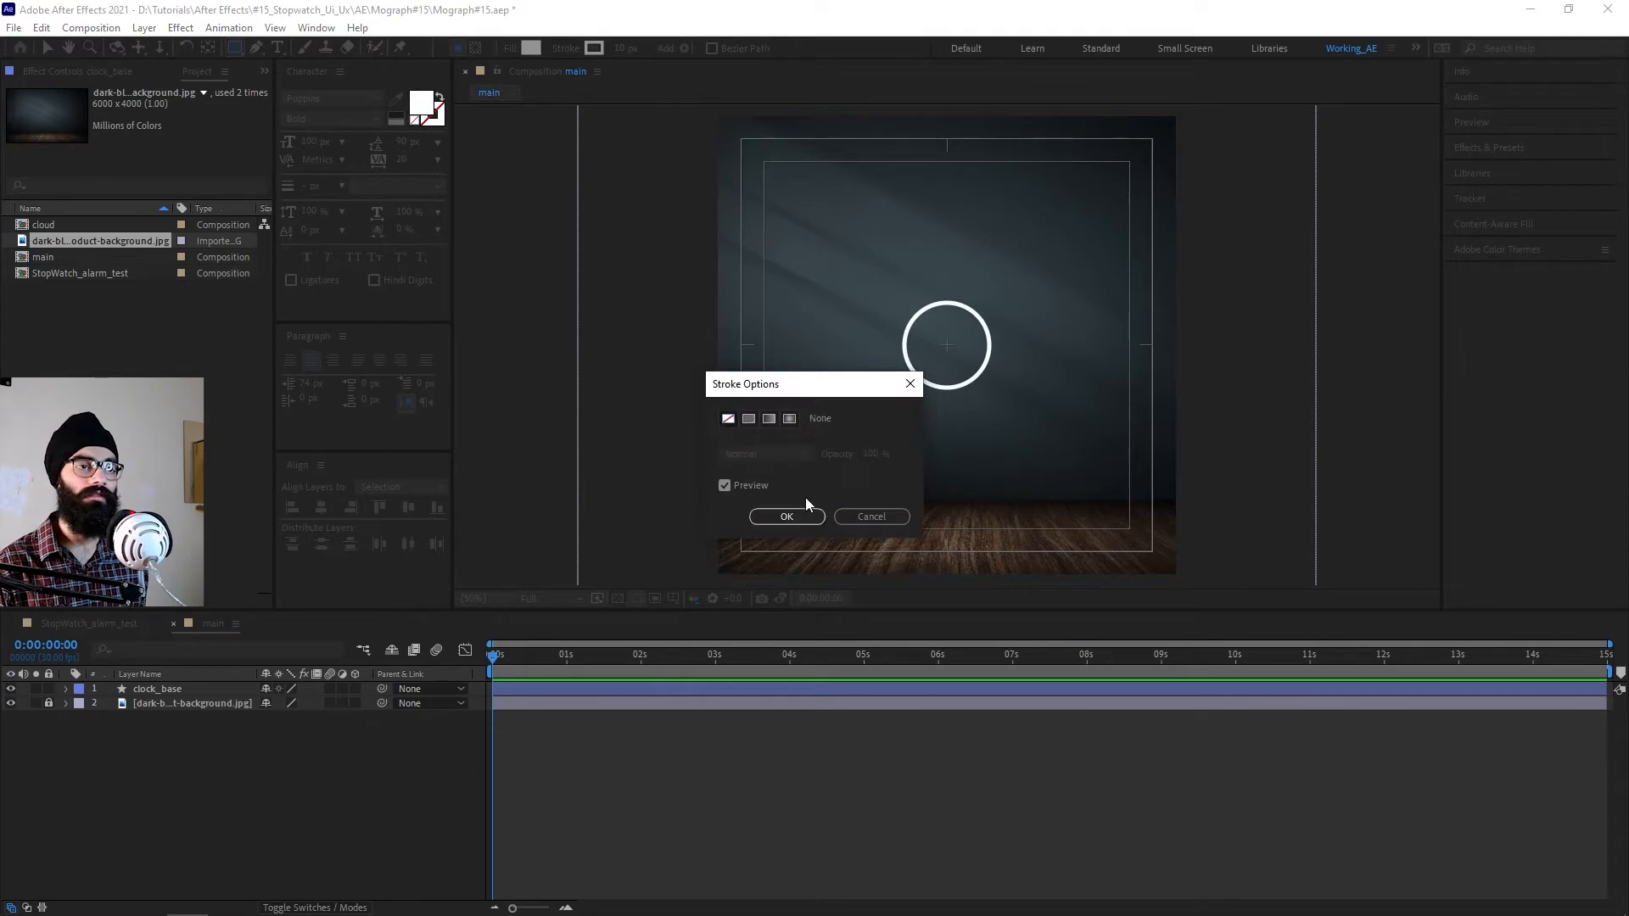
click(813, 515)
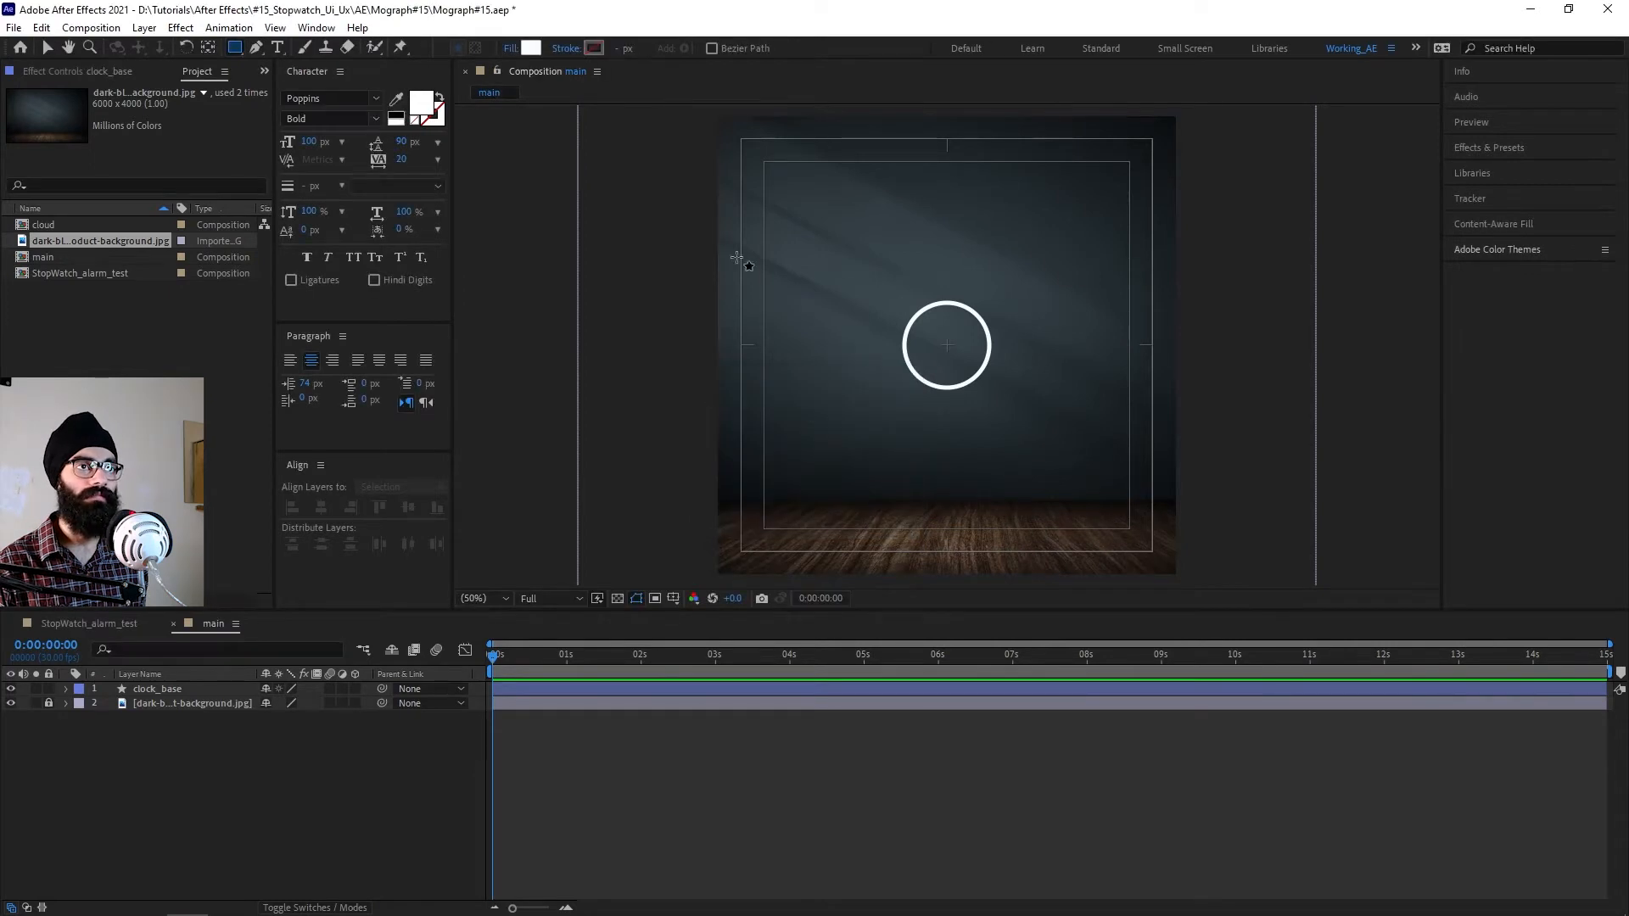
Step: Create a composition-sized rectangle on a new shape layer and rename the layer Click
double_click(235, 48)
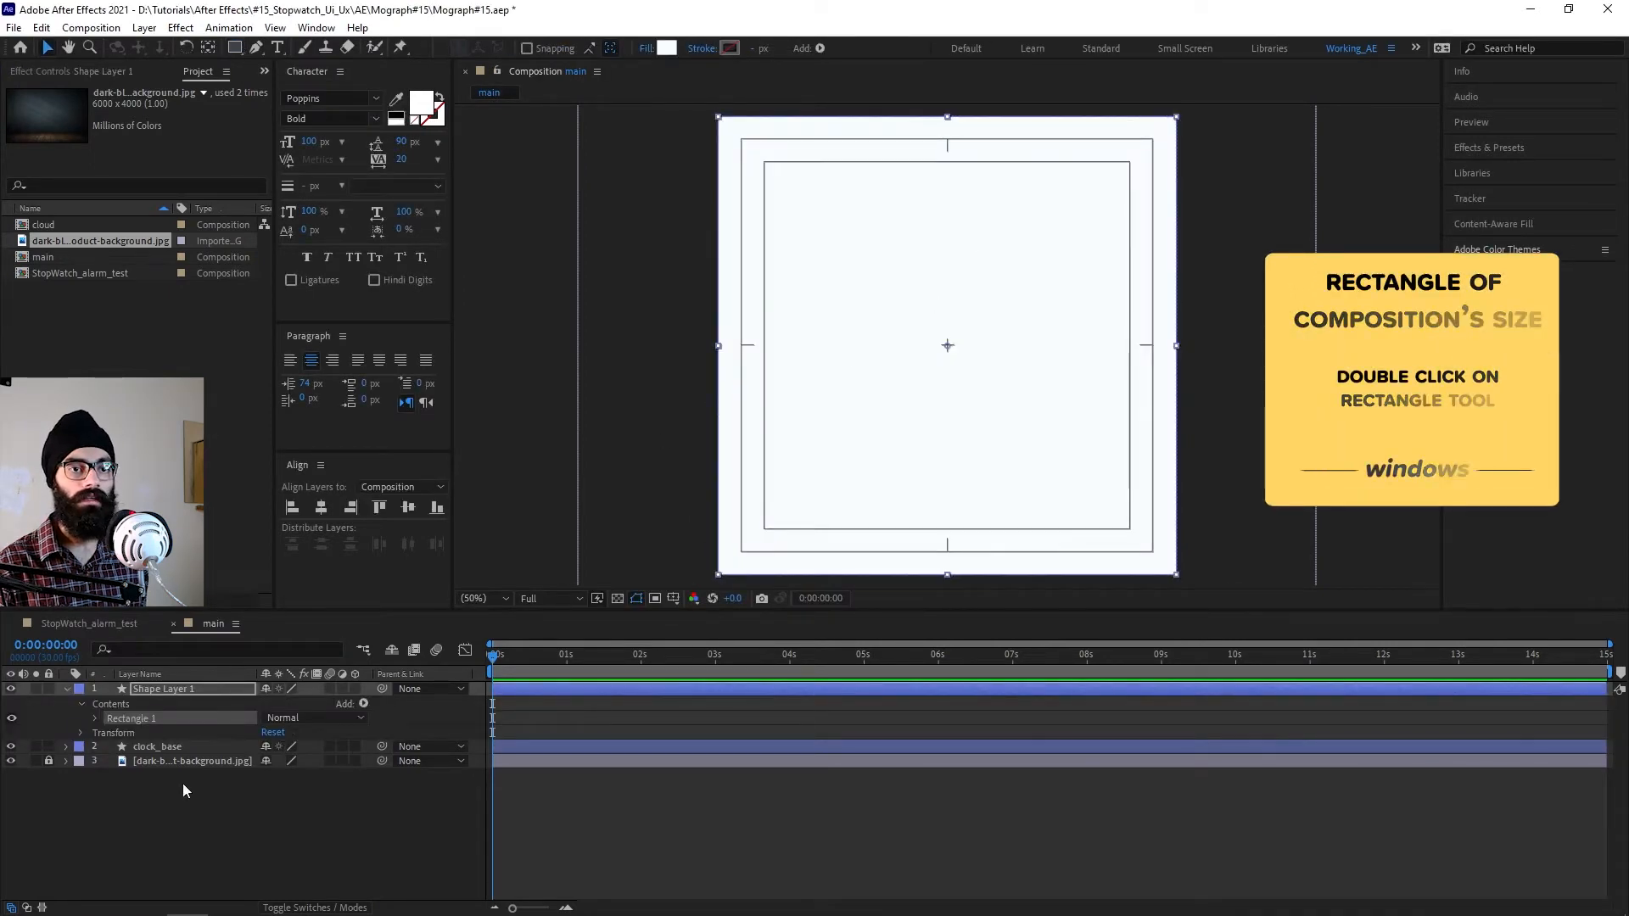
click(181, 812)
click(196, 689)
key(Return)
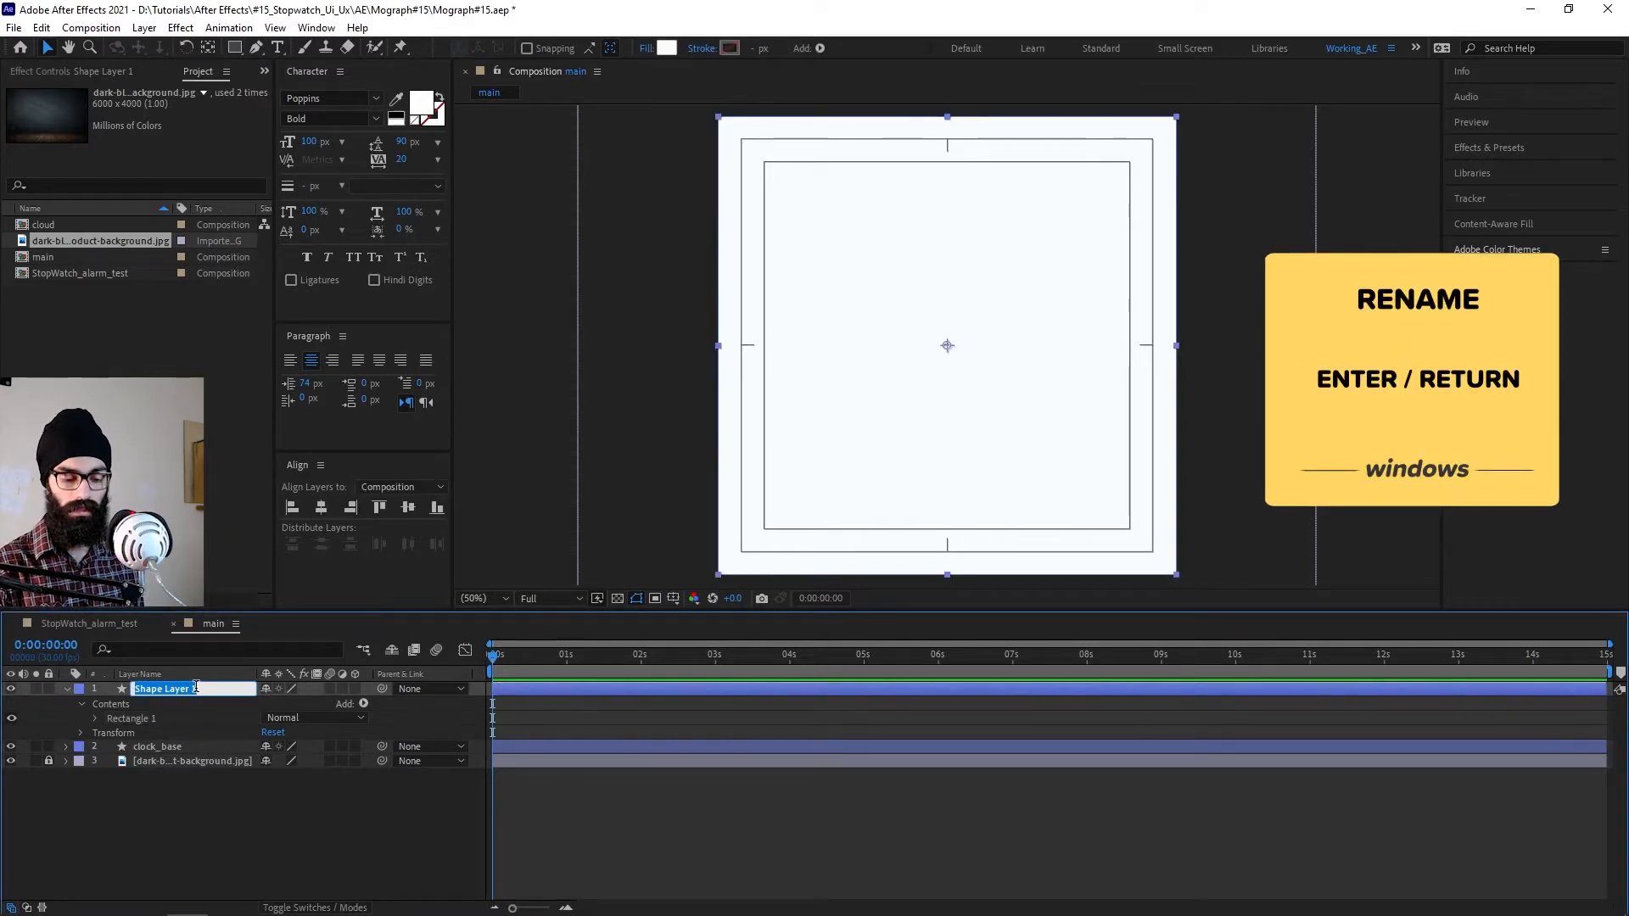
text(Click)
key(Return)
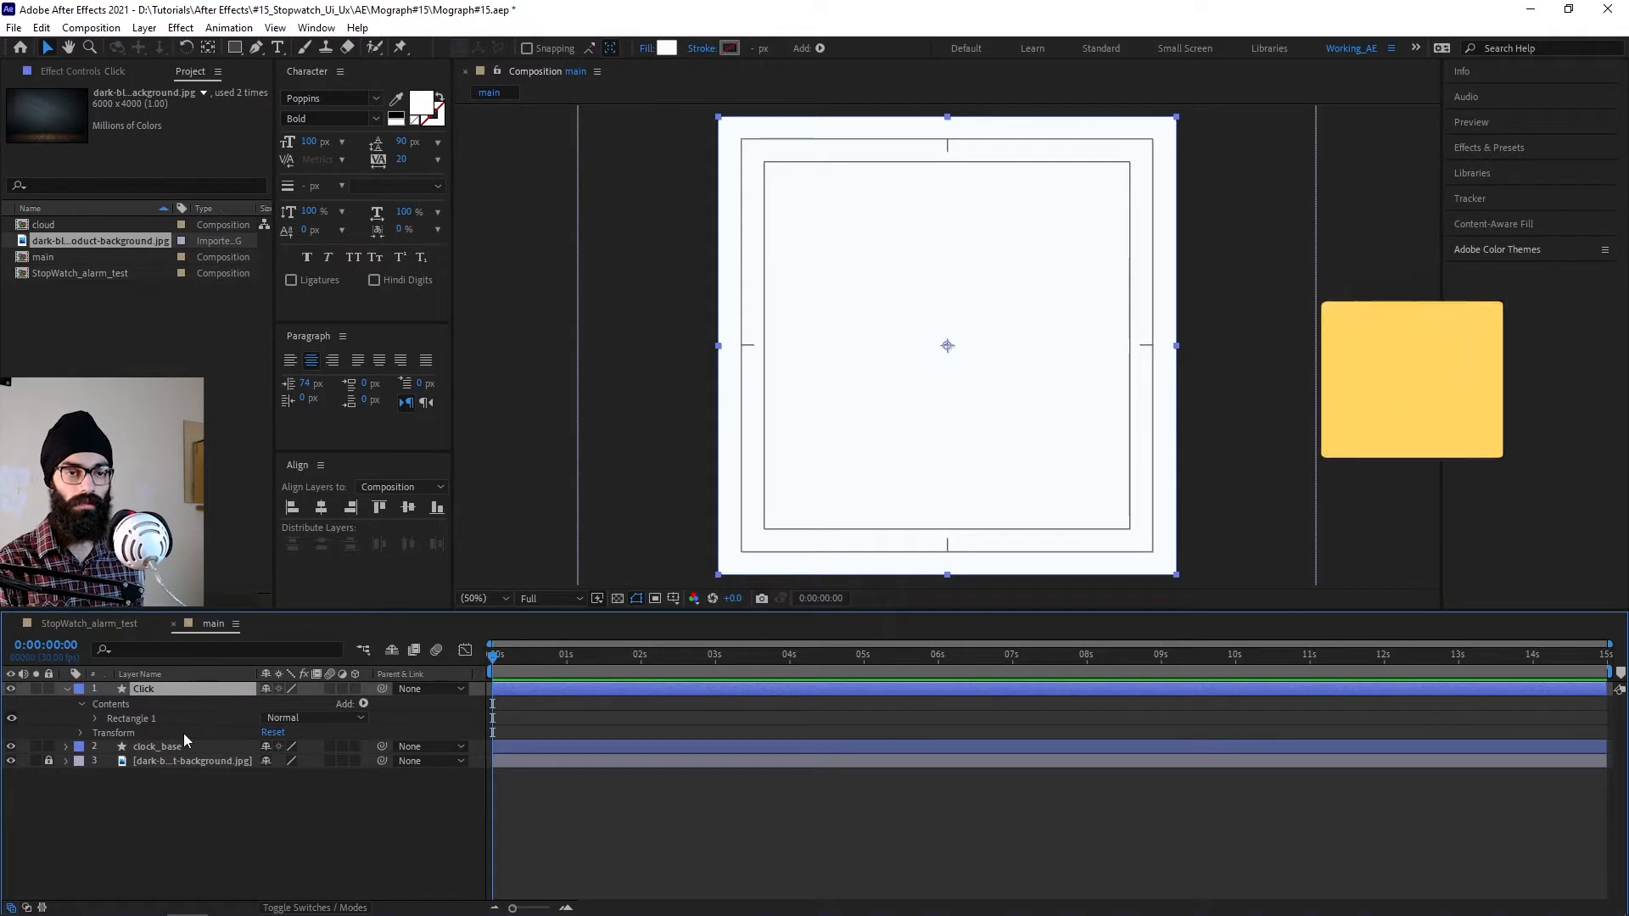
Step: Reveal the Click layer's rectangle properties and set its unlinked size to 30 × 25
key(u)
key(u)
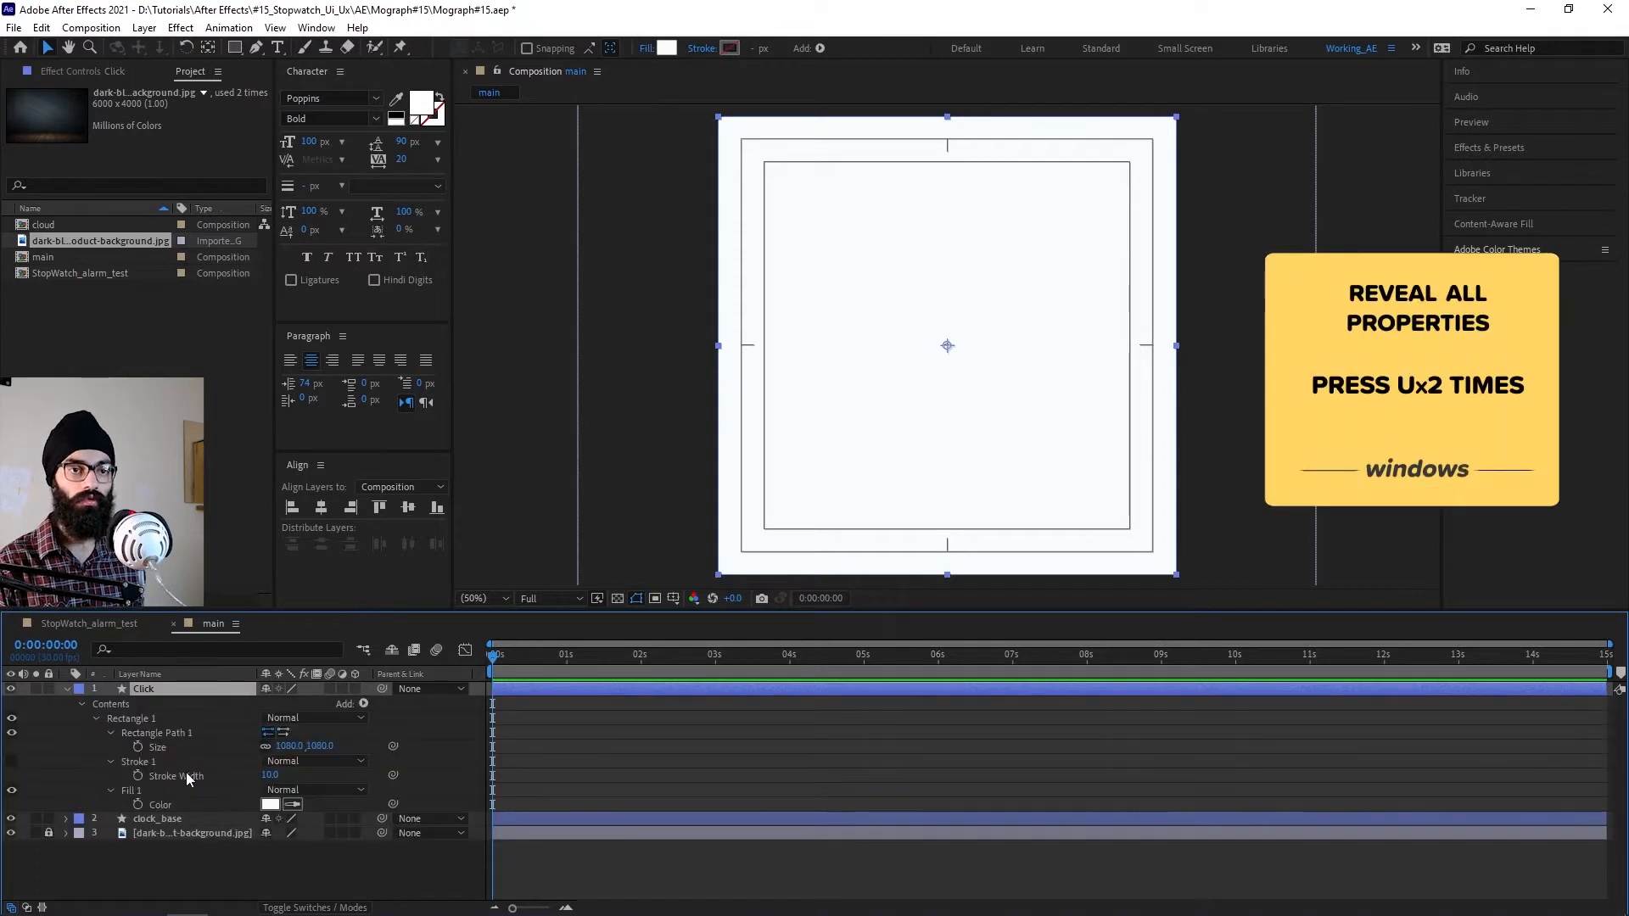
drag(294, 750, 299, 816)
scroll(872, 379, up, 1)
click(285, 747)
text(100)
key(Tab)
text(25)
key(Return)
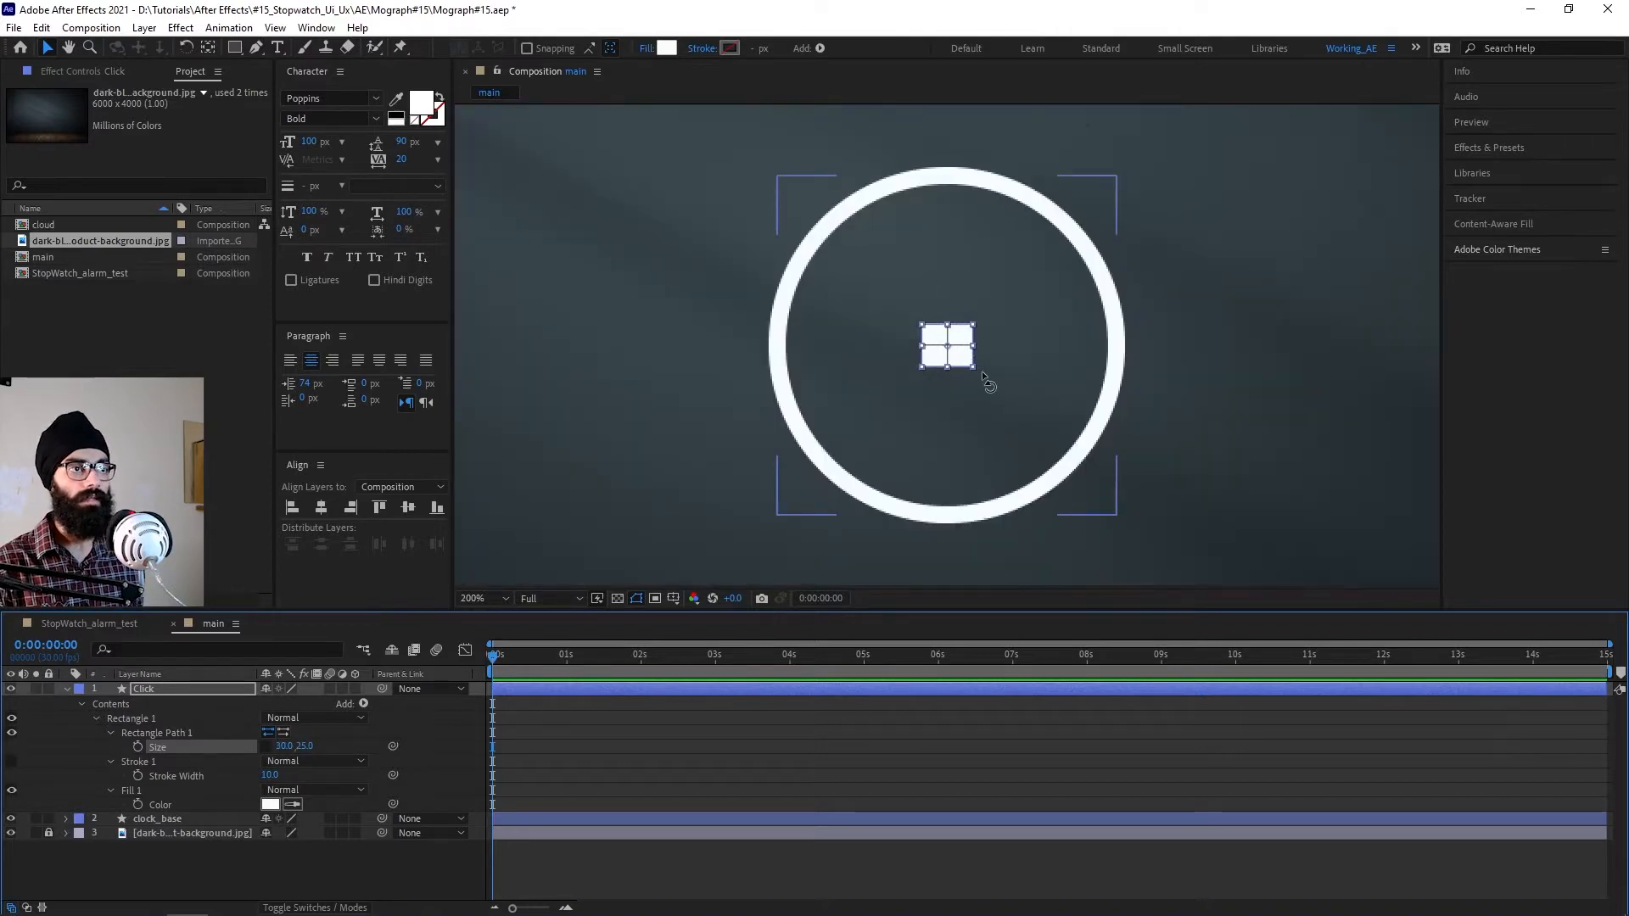
Step: Move the Click rectangle onto the circle's upper-right edge and rotate it diagonally so it sticks out of the ring
drag(957, 356, 1104, 240)
key(w)
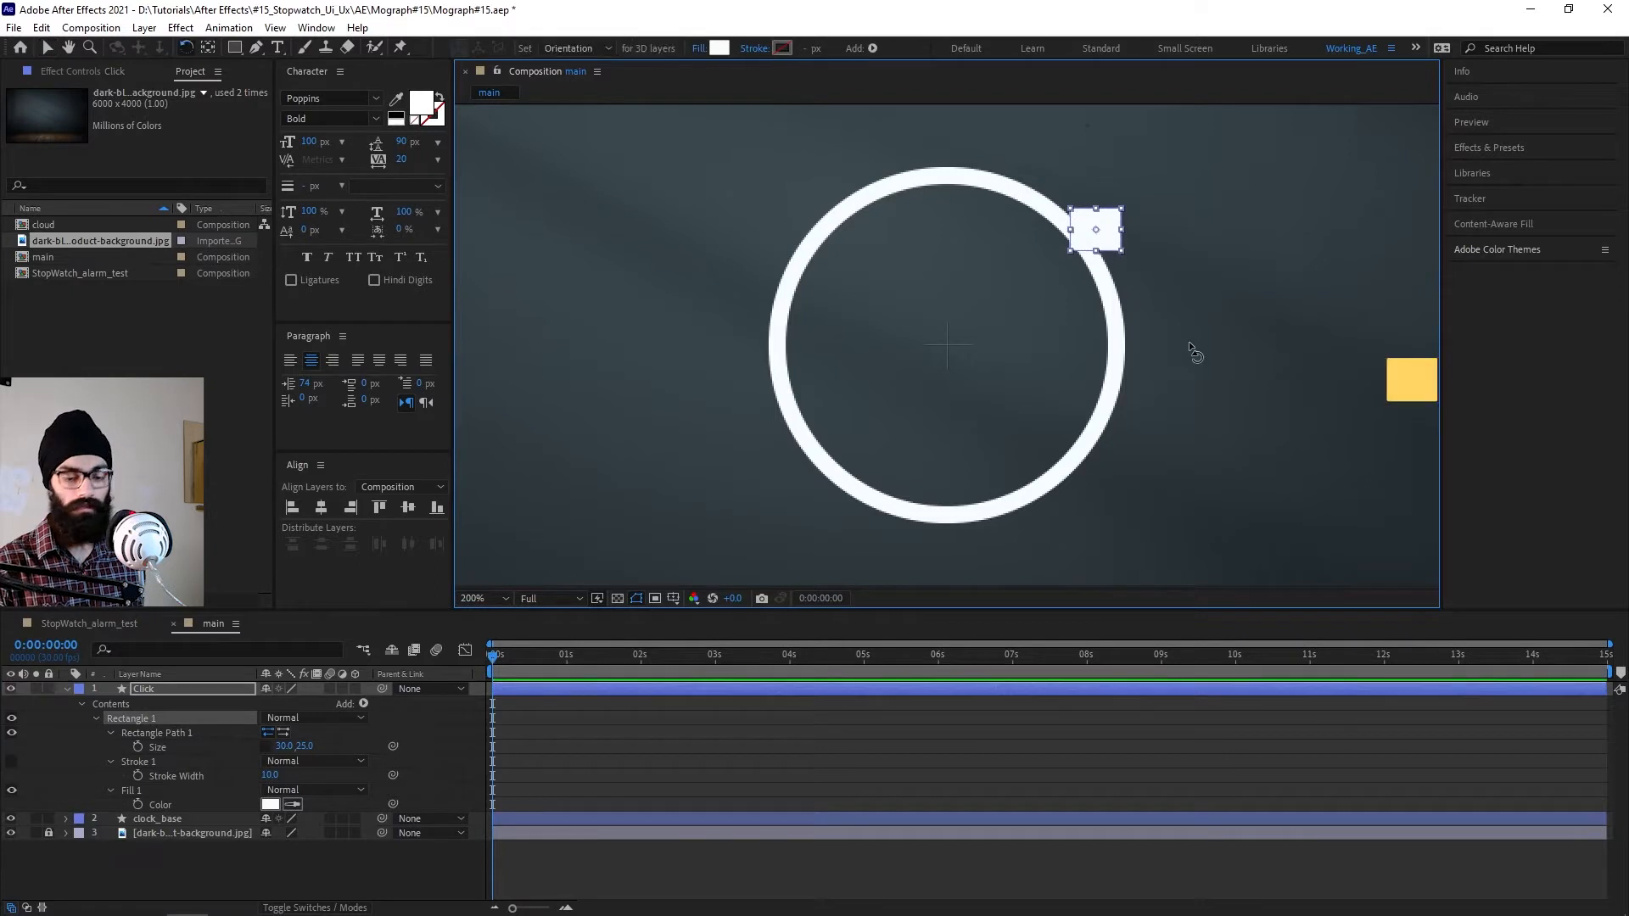
drag(1124, 250, 1117, 270)
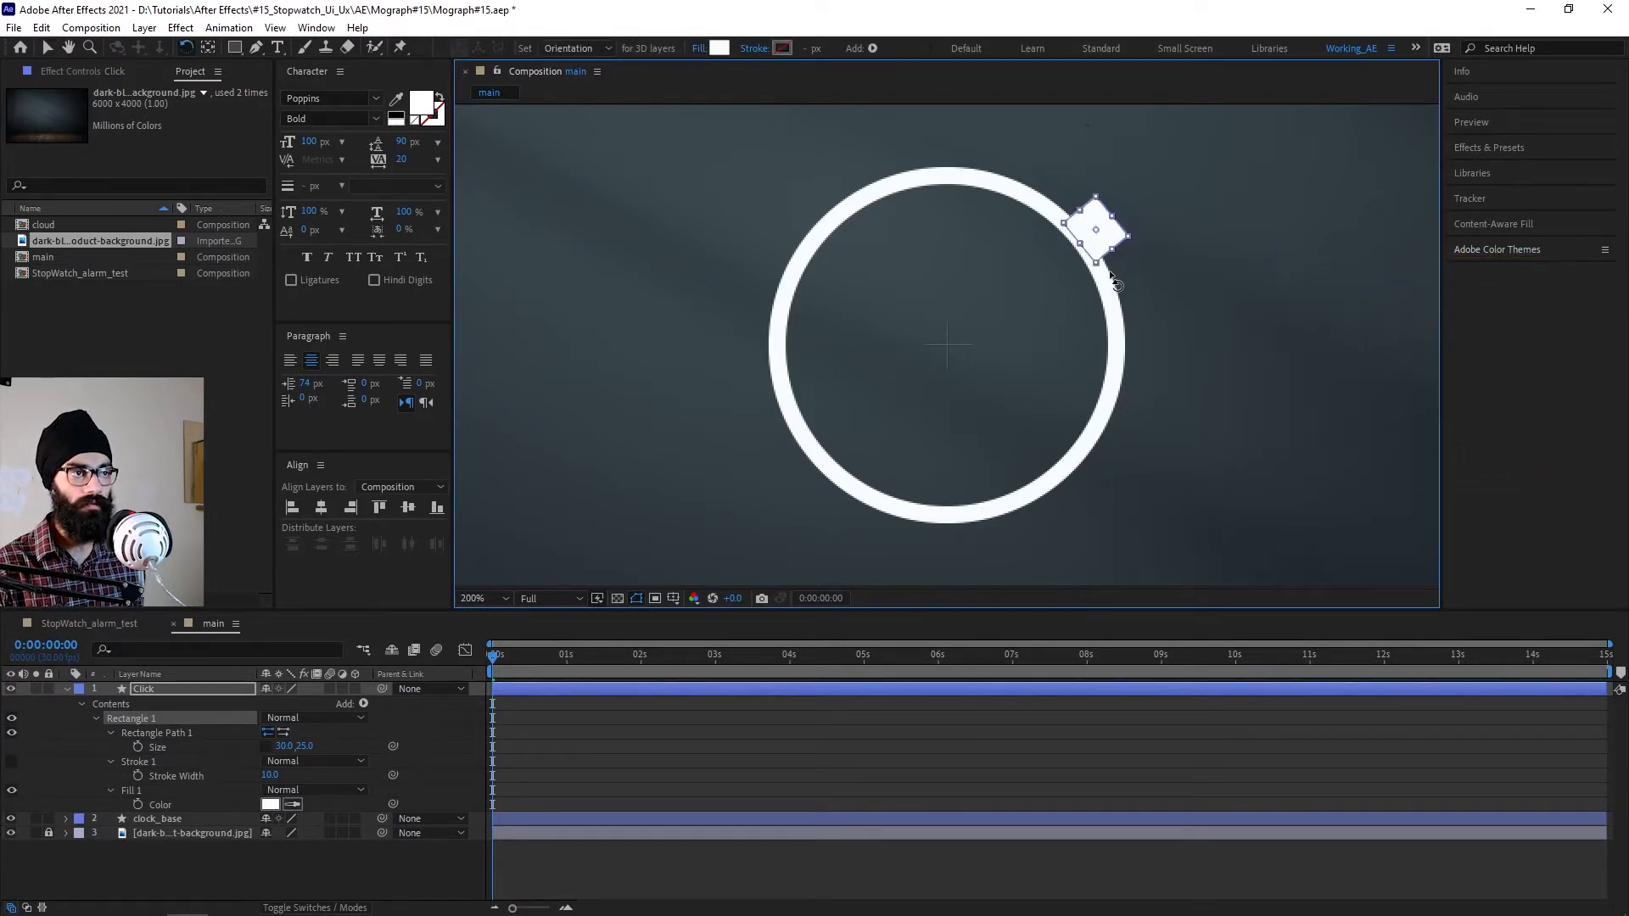
key(v)
mouse_move(1102, 251)
mouse_down()
mouse_move(1128, 263)
mouse_move(1109, 244)
mouse_up()
click(1174, 289)
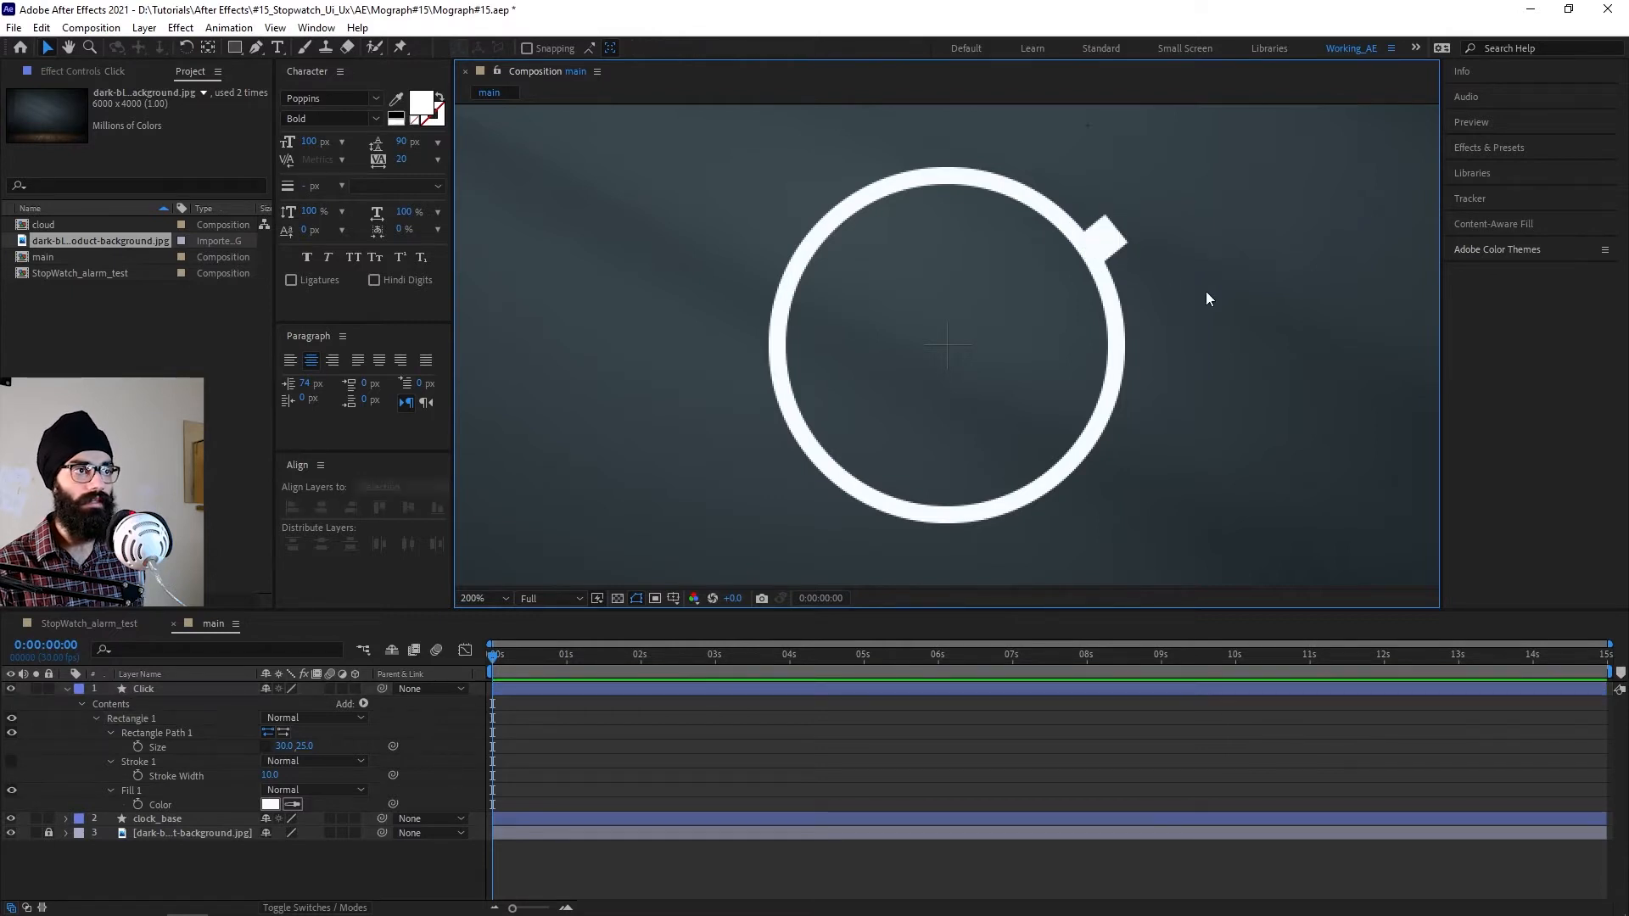
click(1103, 239)
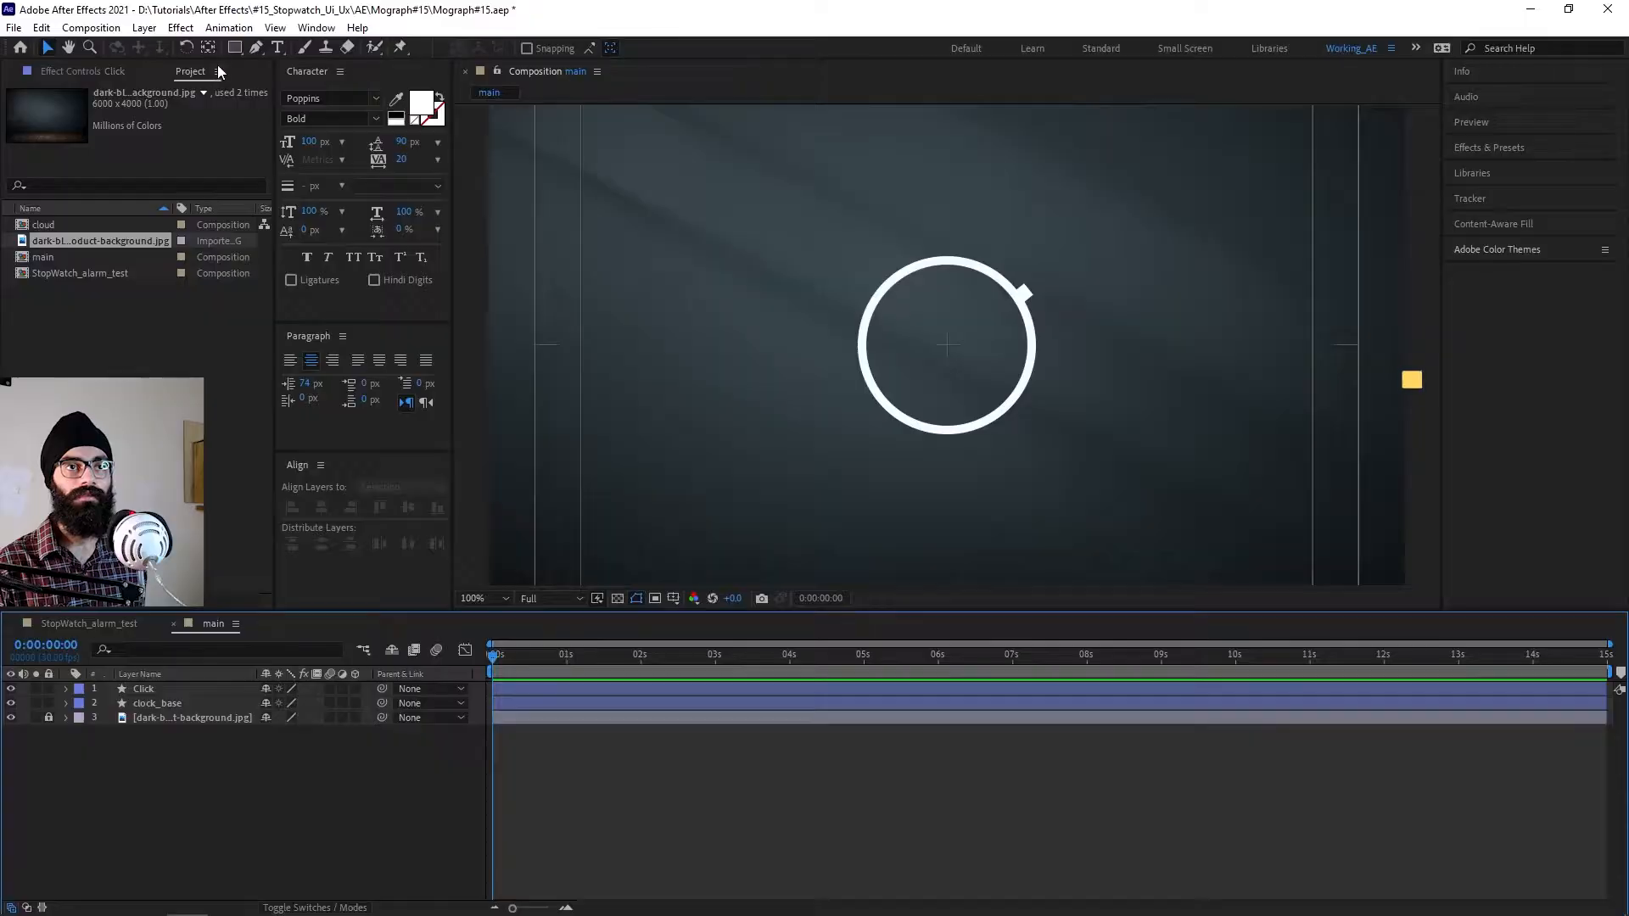
Step: Create another composition-sized rectangle on a new shape layer and rename the layer Shutter
double_click(234, 47)
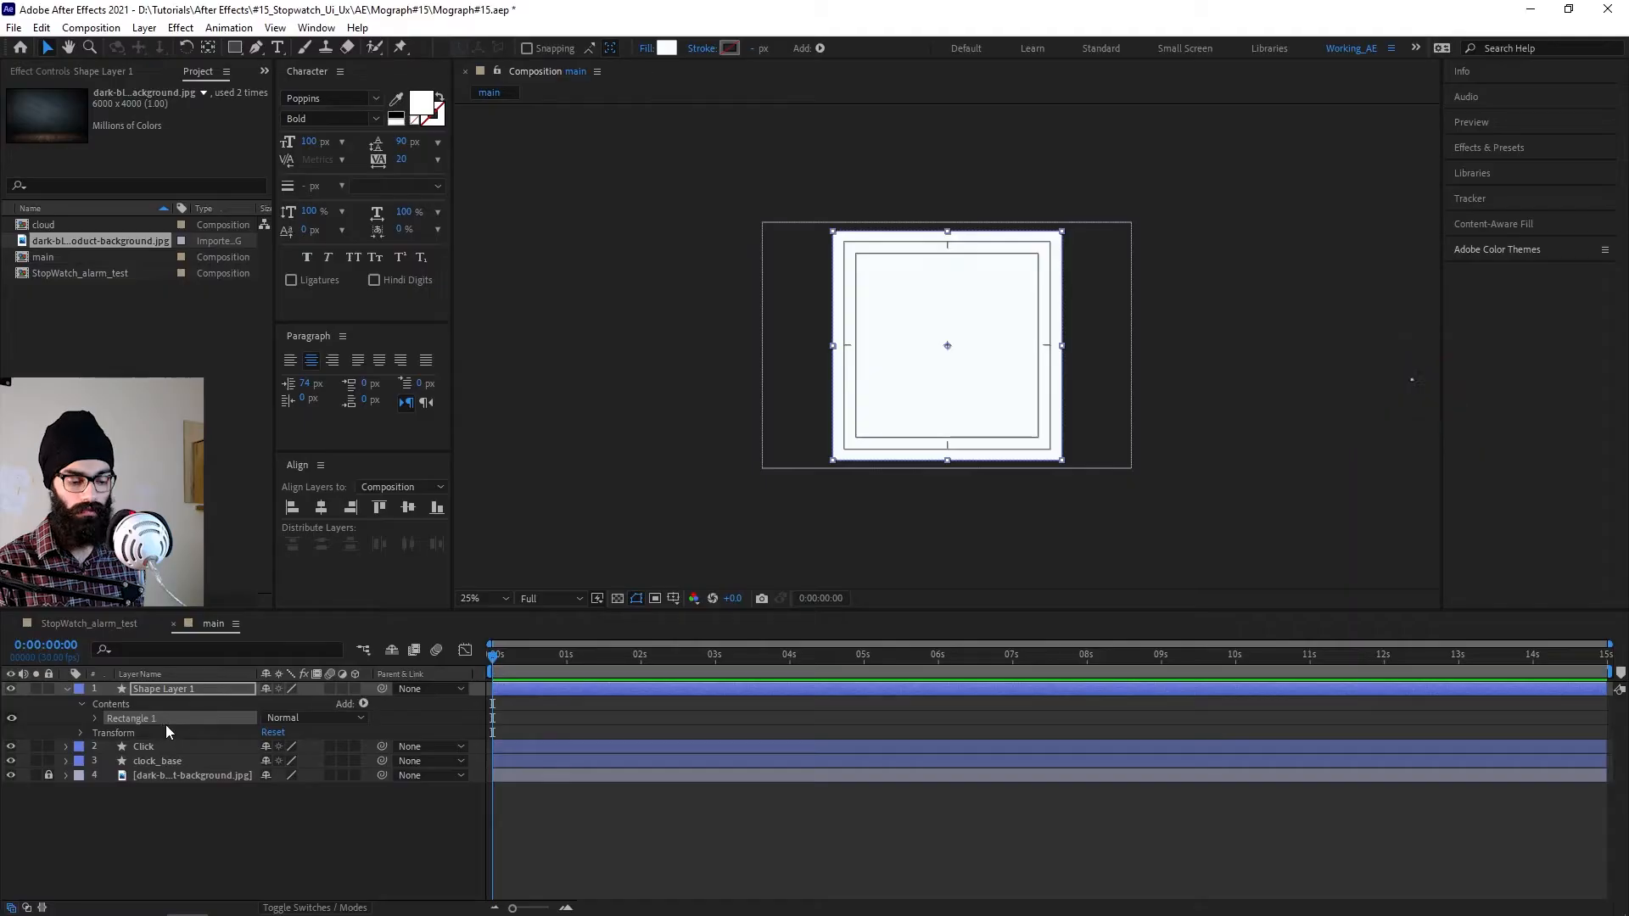
click(166, 725)
key(Return)
click(185, 685)
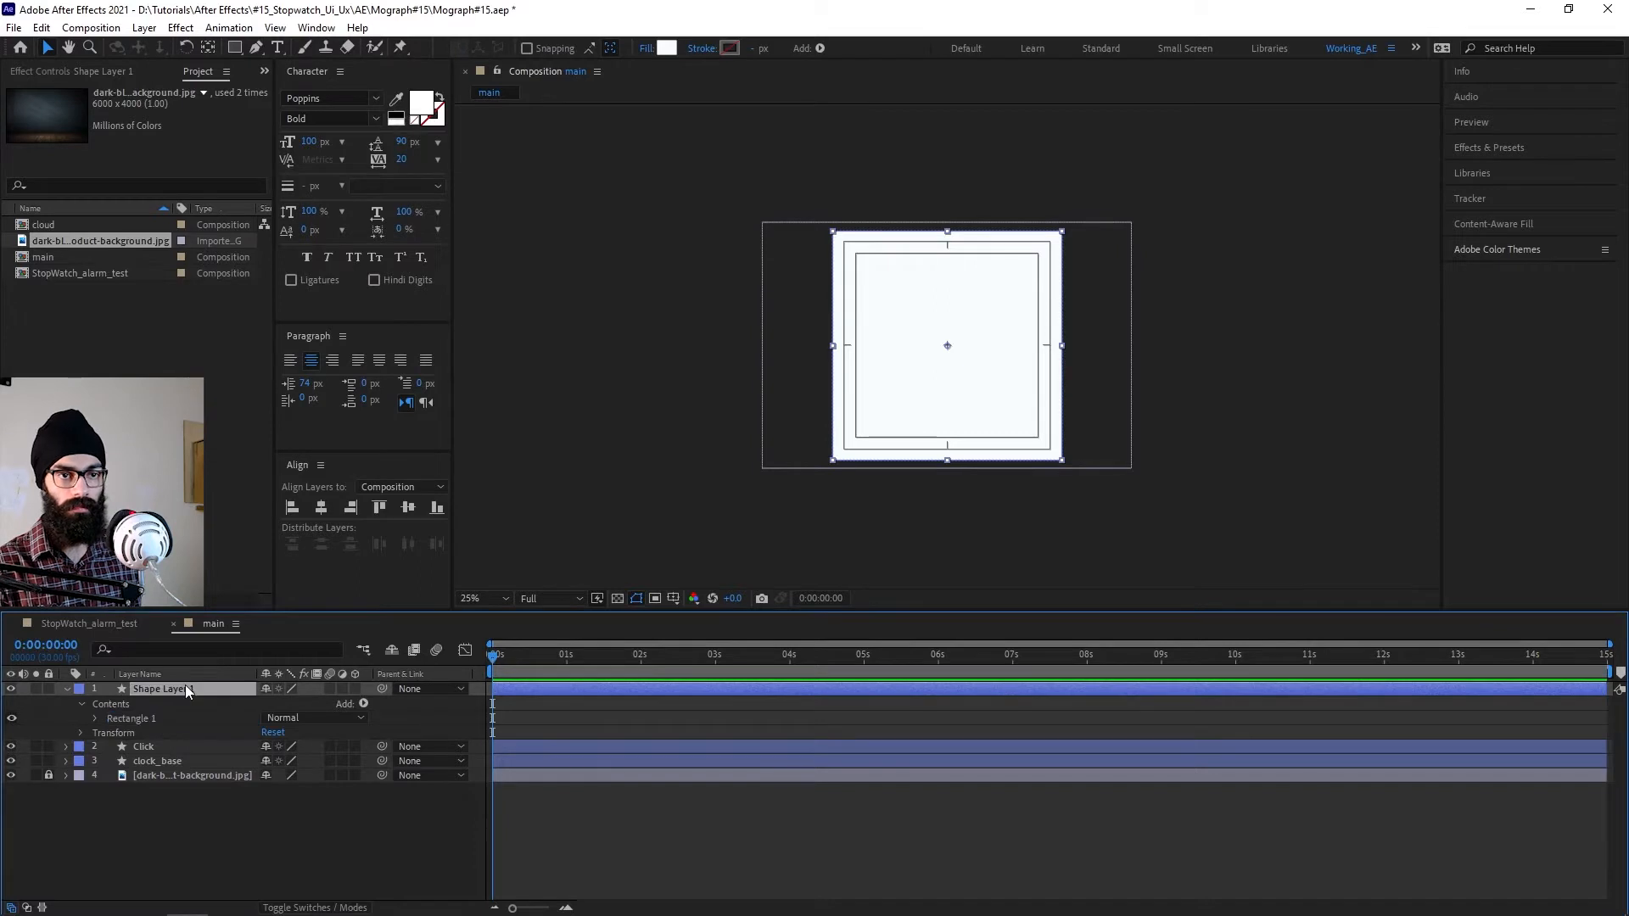
key(Return)
text(Shutter)
key(Return)
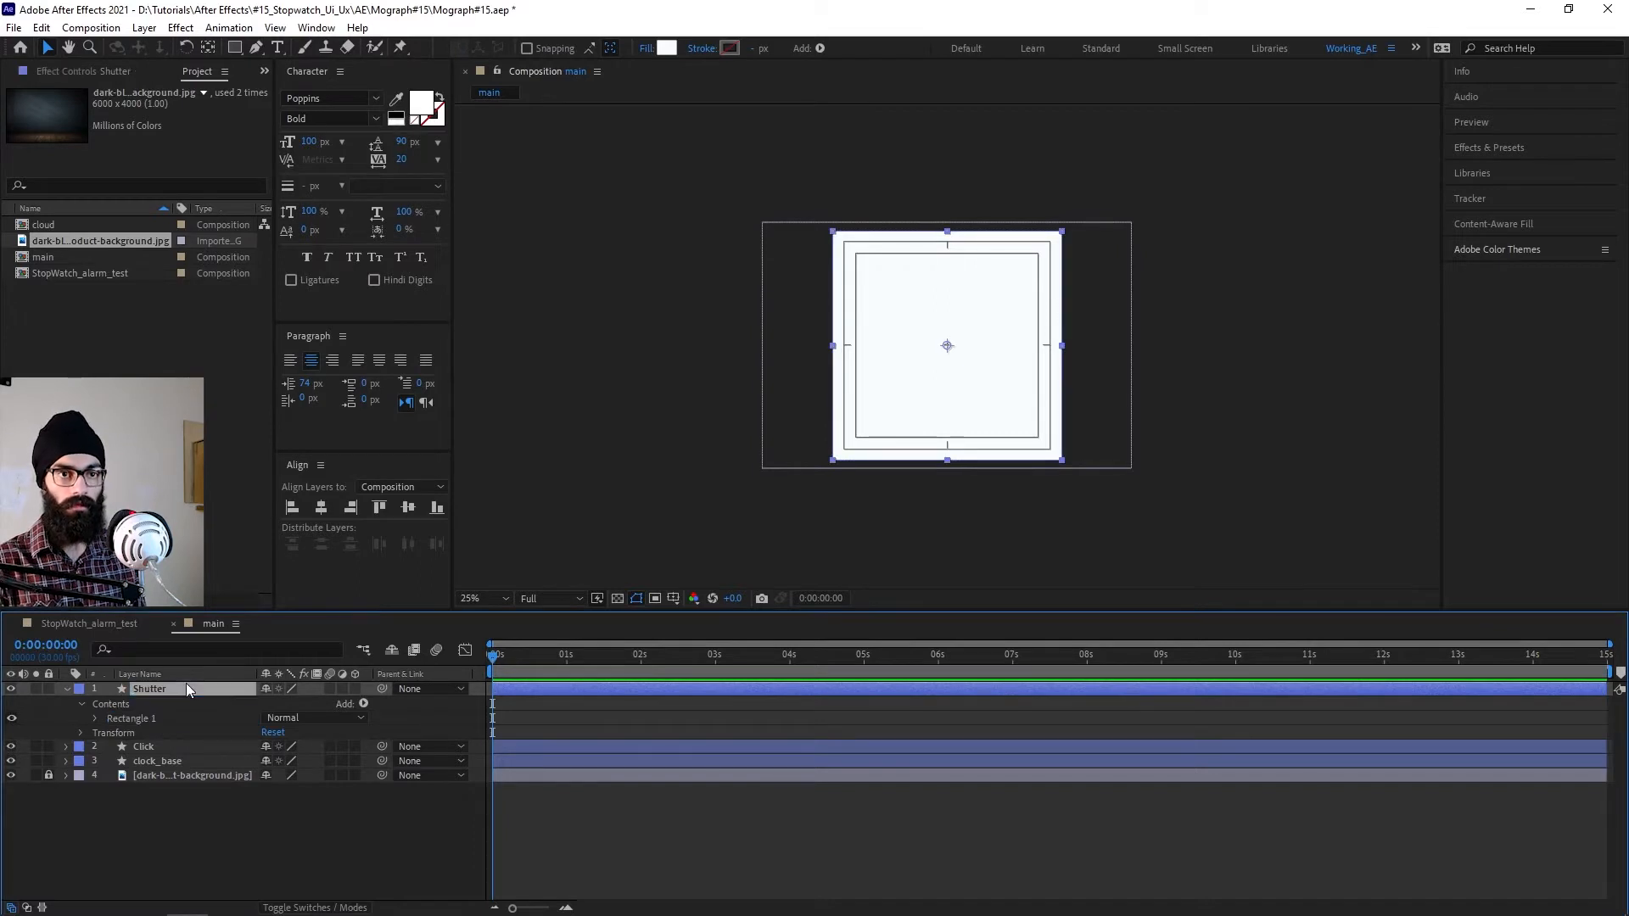
Step: Reveal the Shutter layer's rectangle properties and set its unlinked size to 20 × 60
key(u)
key(u)
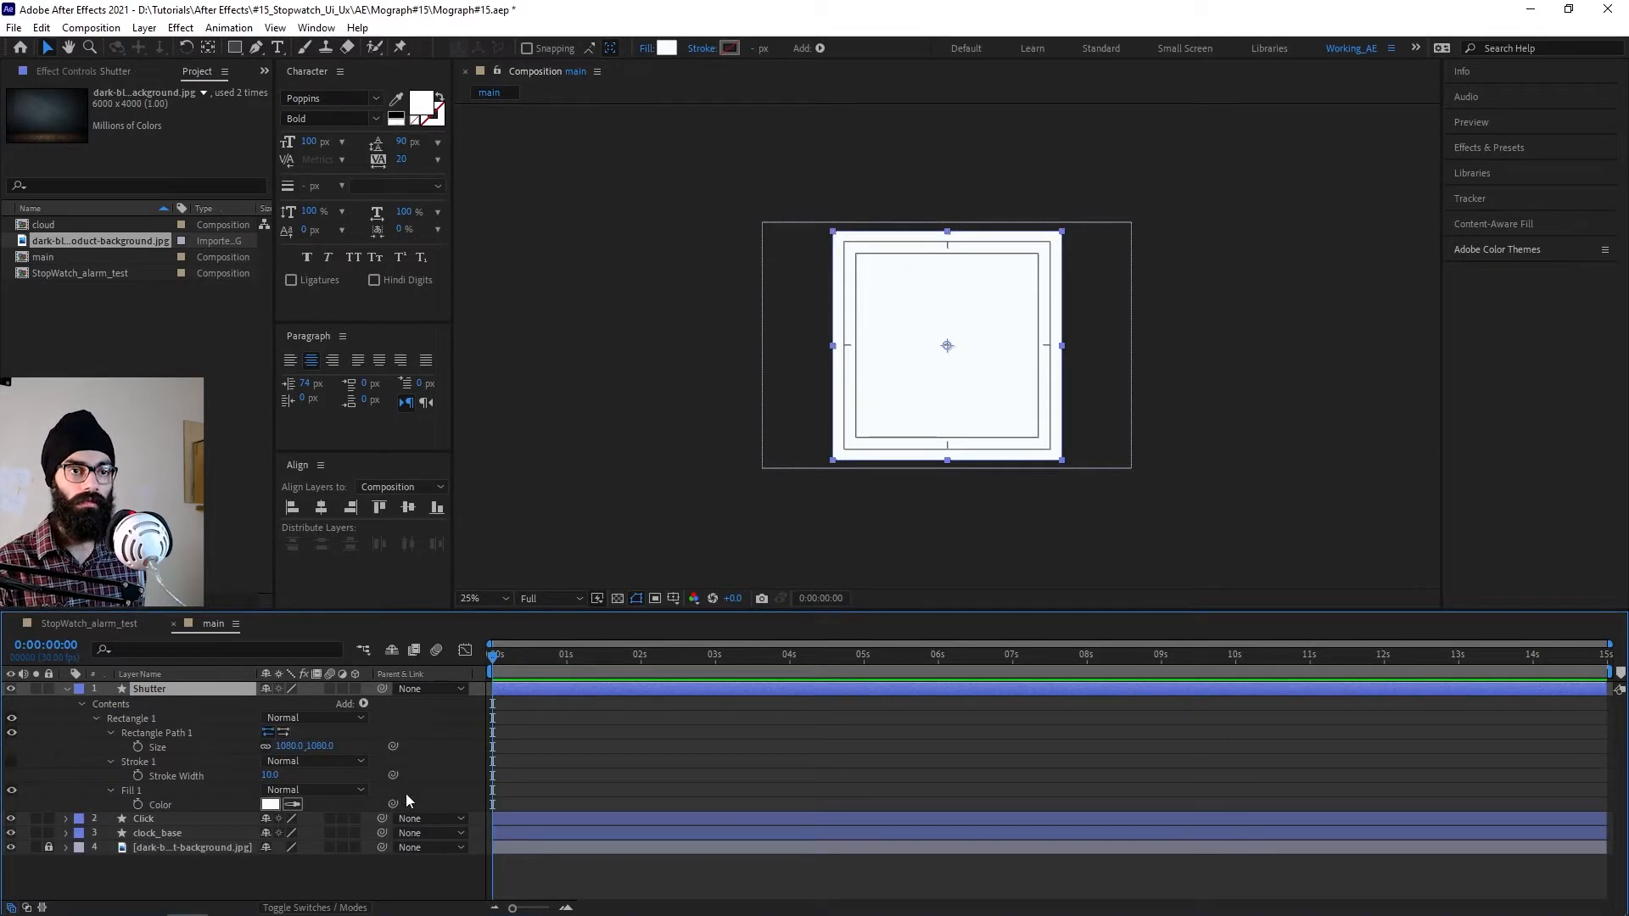
key(period)
drag(287, 747, 208, 747)
drag(311, 748, 307, 820)
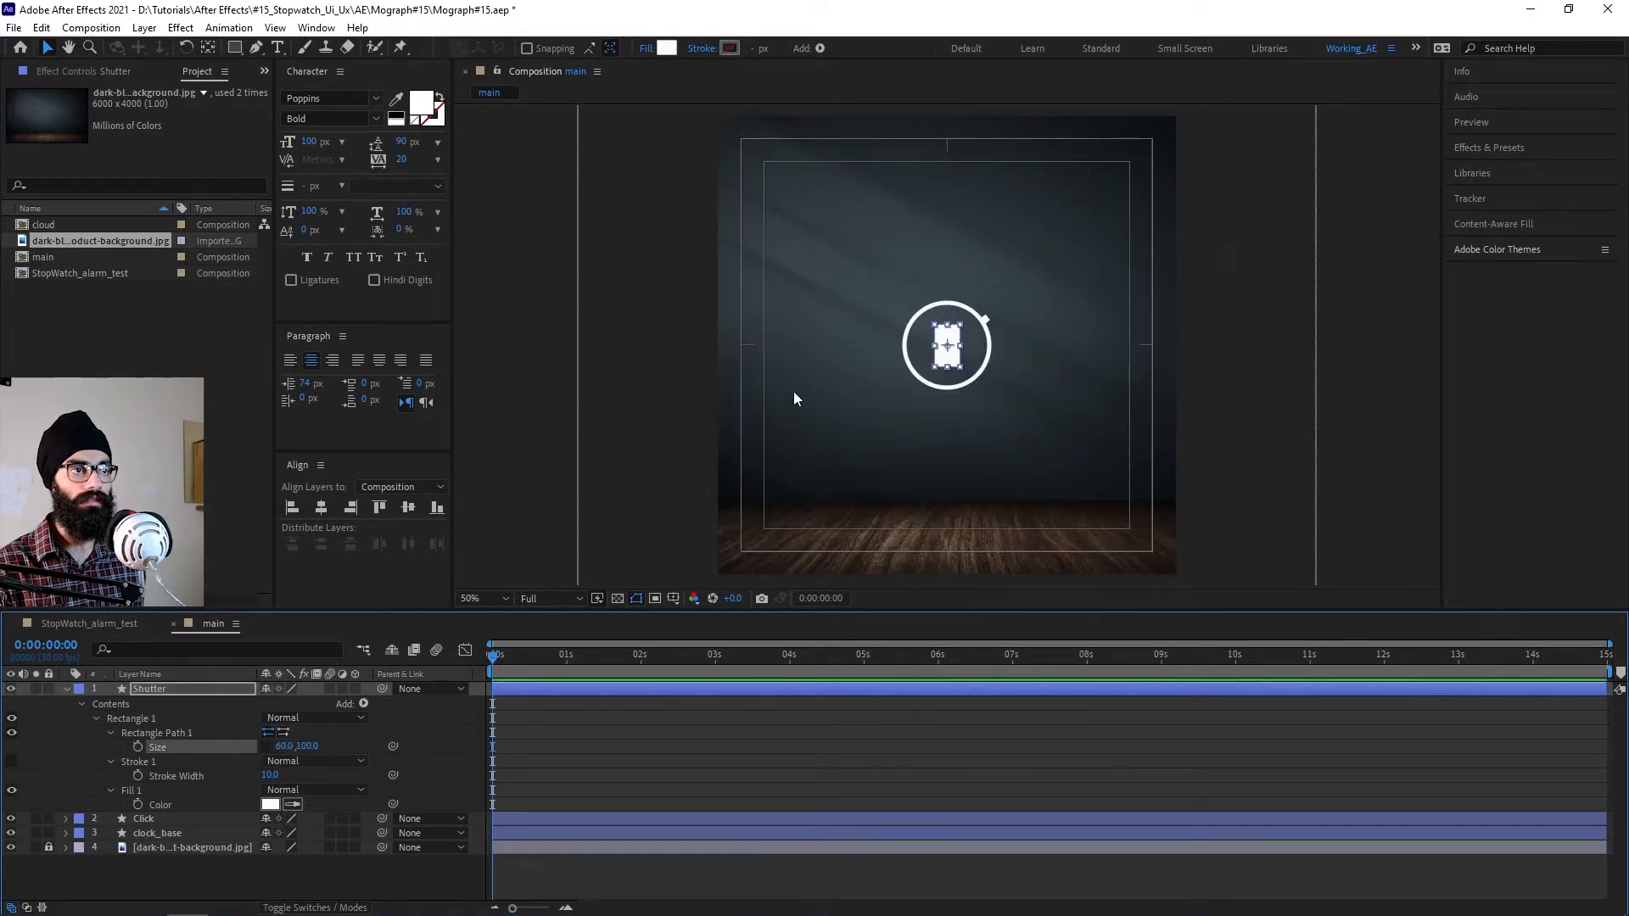
scroll(801, 389, up, 1)
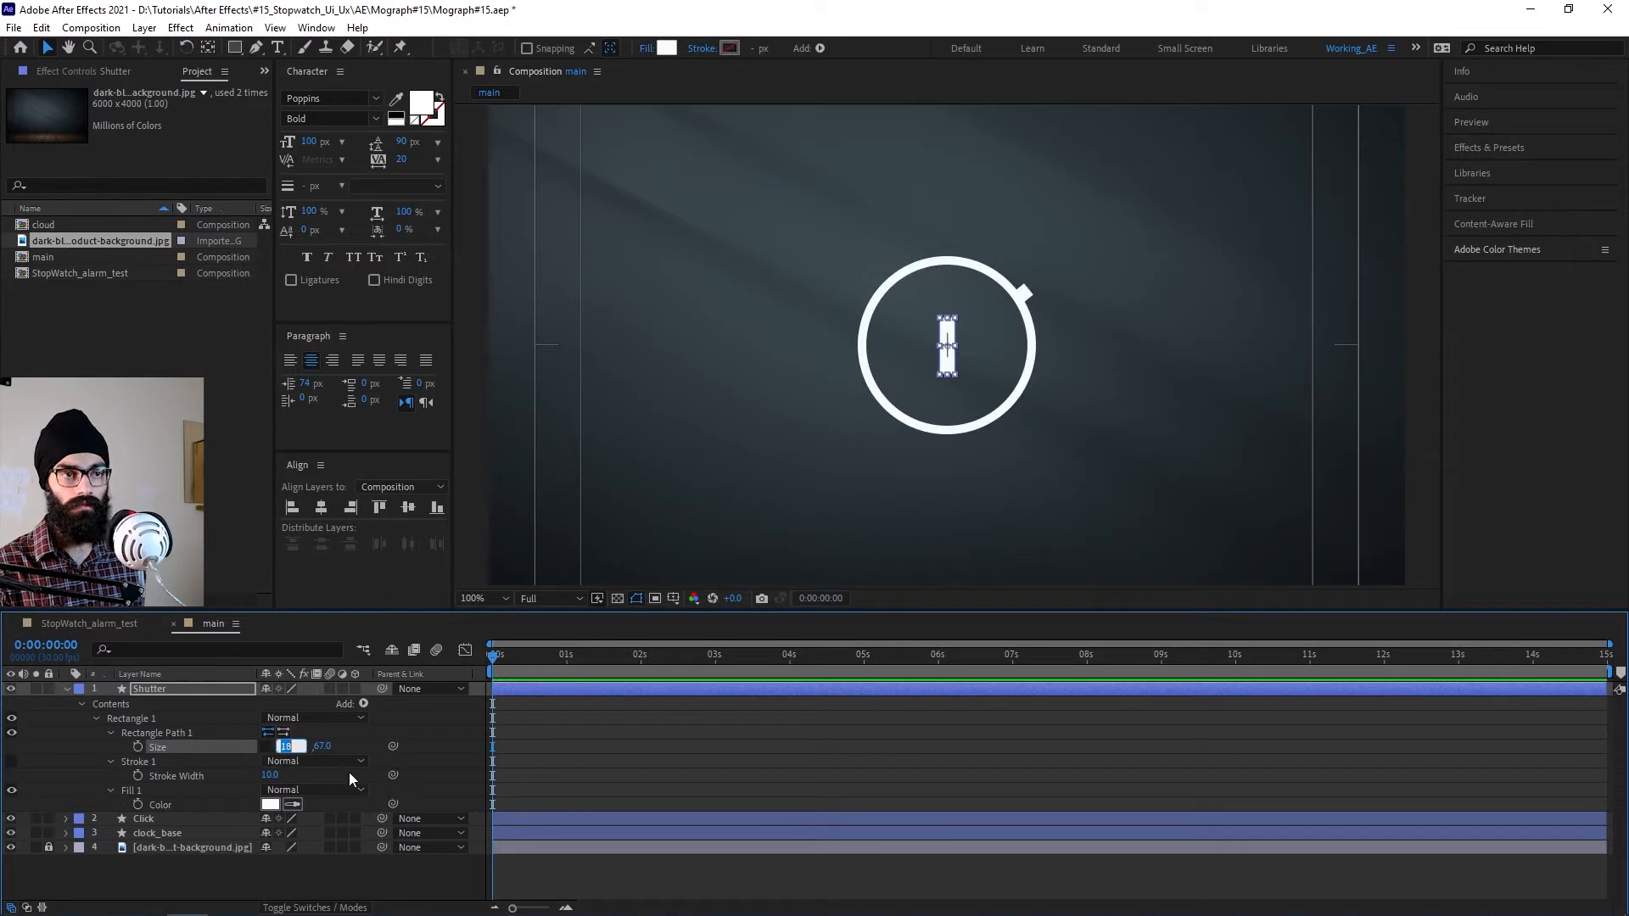
text(20)
key(Tab)
text(80)
key(Return)
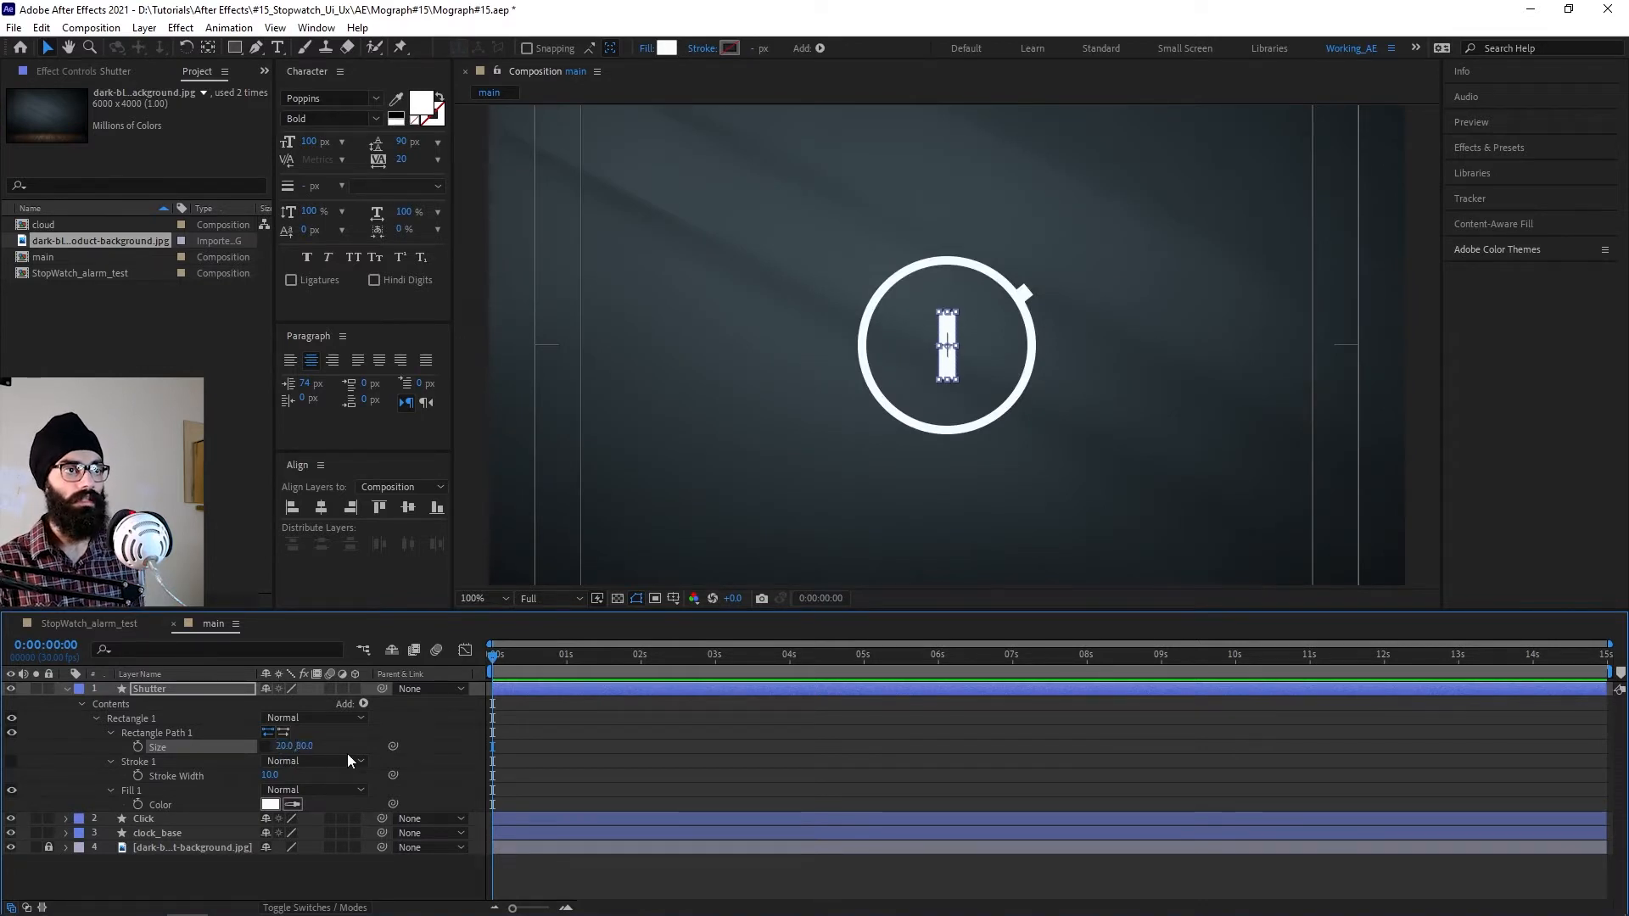
click(304, 747)
key(Return)
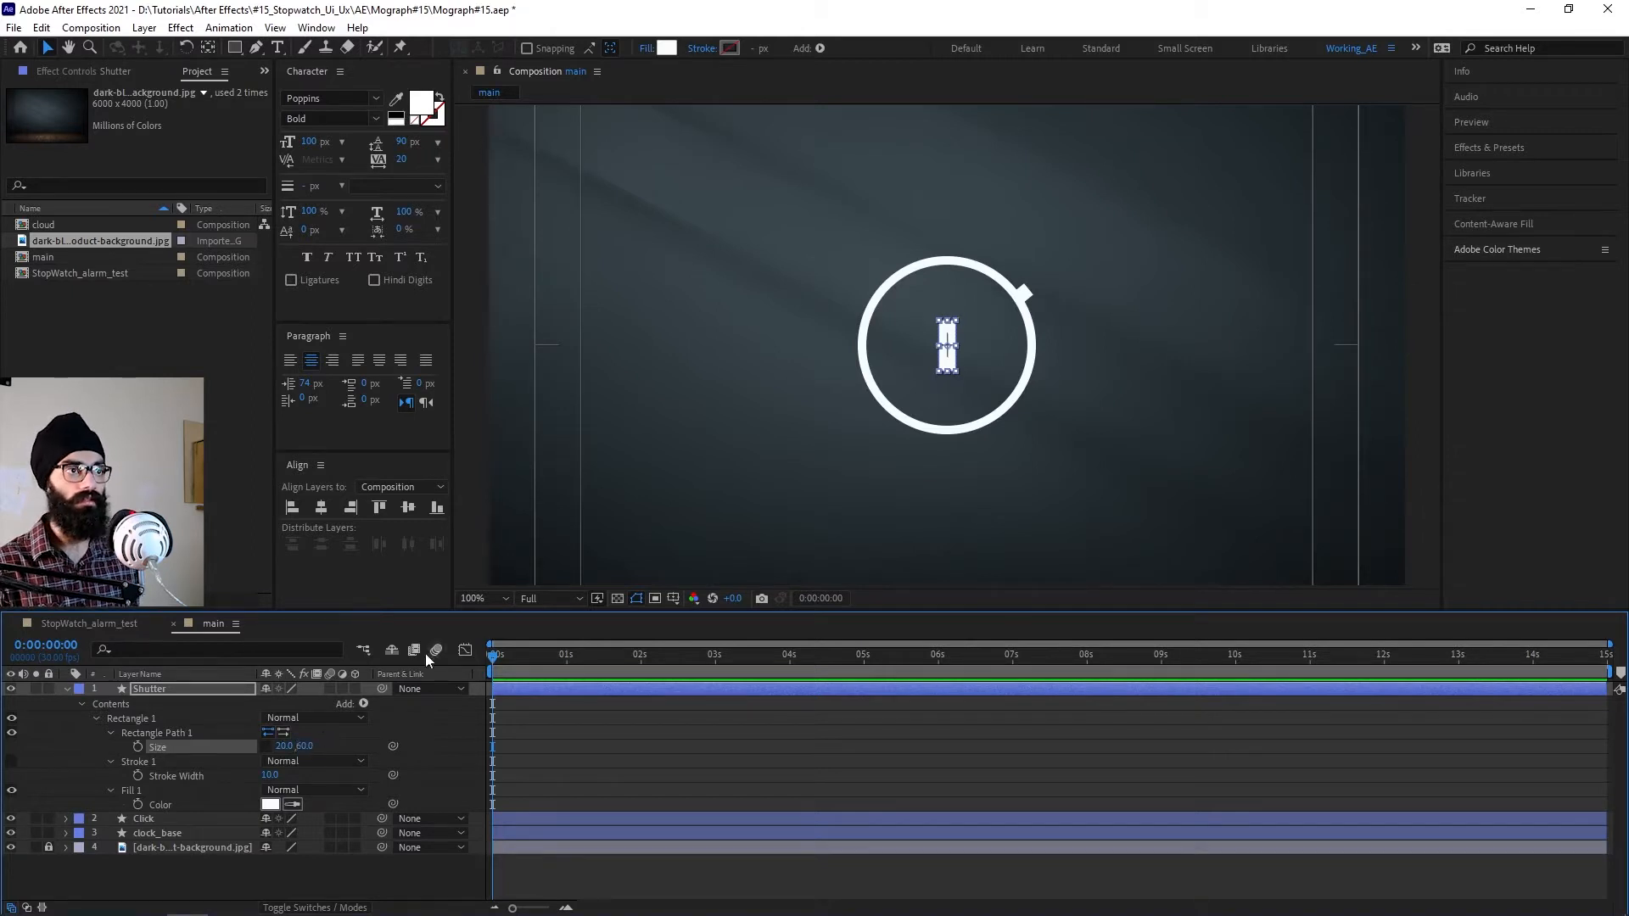
Step: Move the Shutter rectangle above the circle, centred on it, and rotate it 90° to lie horizontally
drag(950, 344, 951, 209)
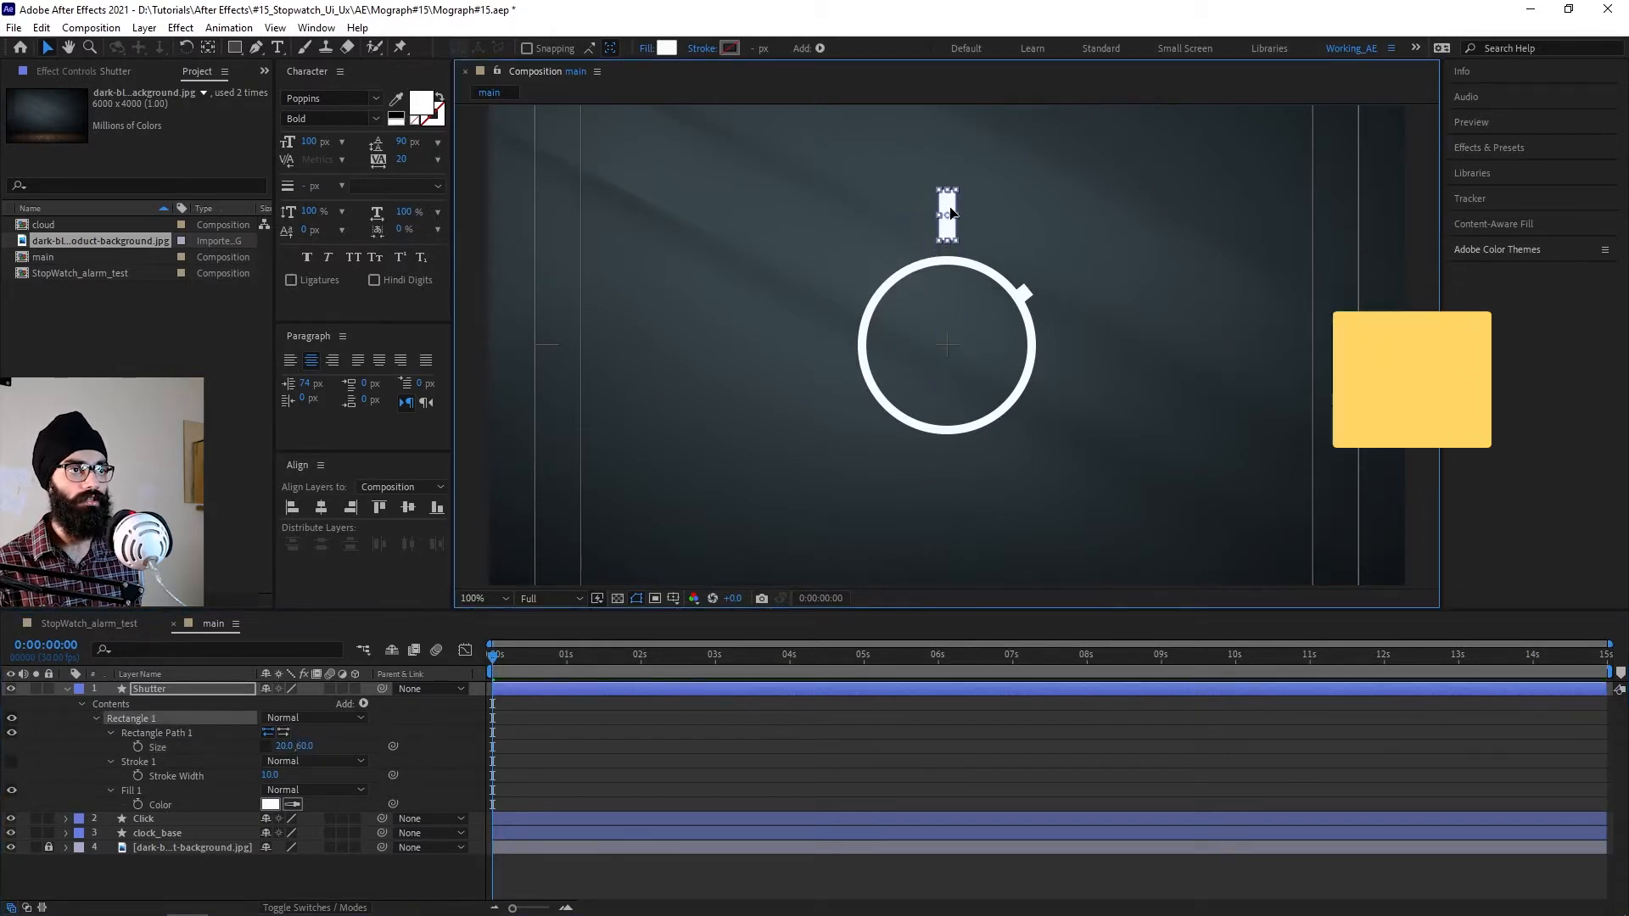
key(w)
drag(949, 231, 1002, 217)
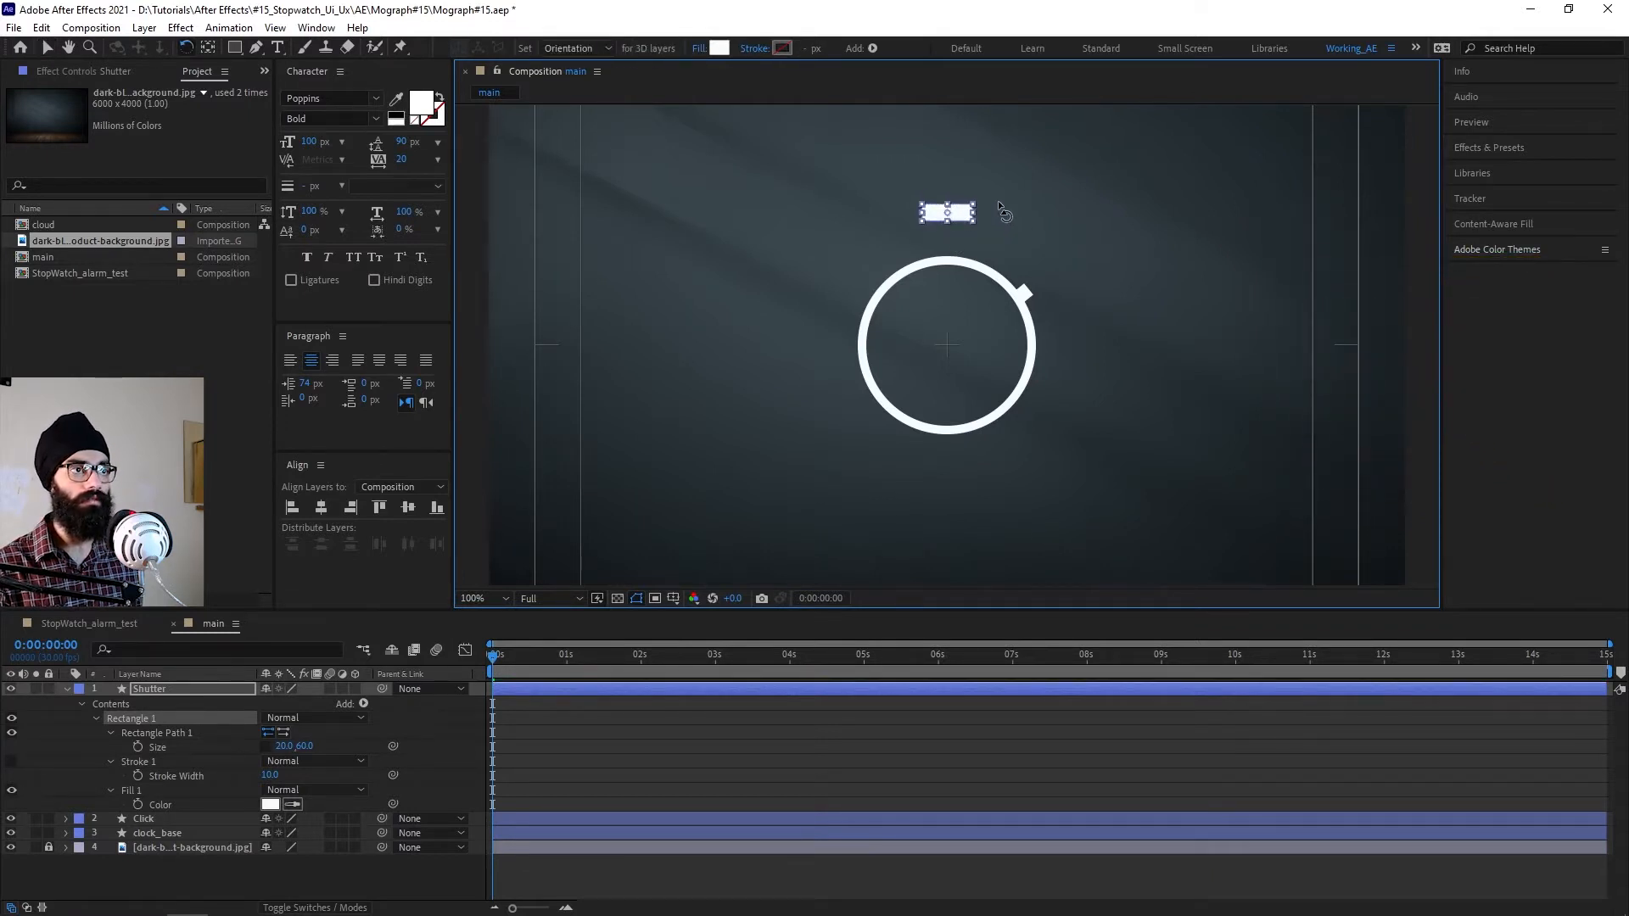
drag(954, 219, 1022, 206)
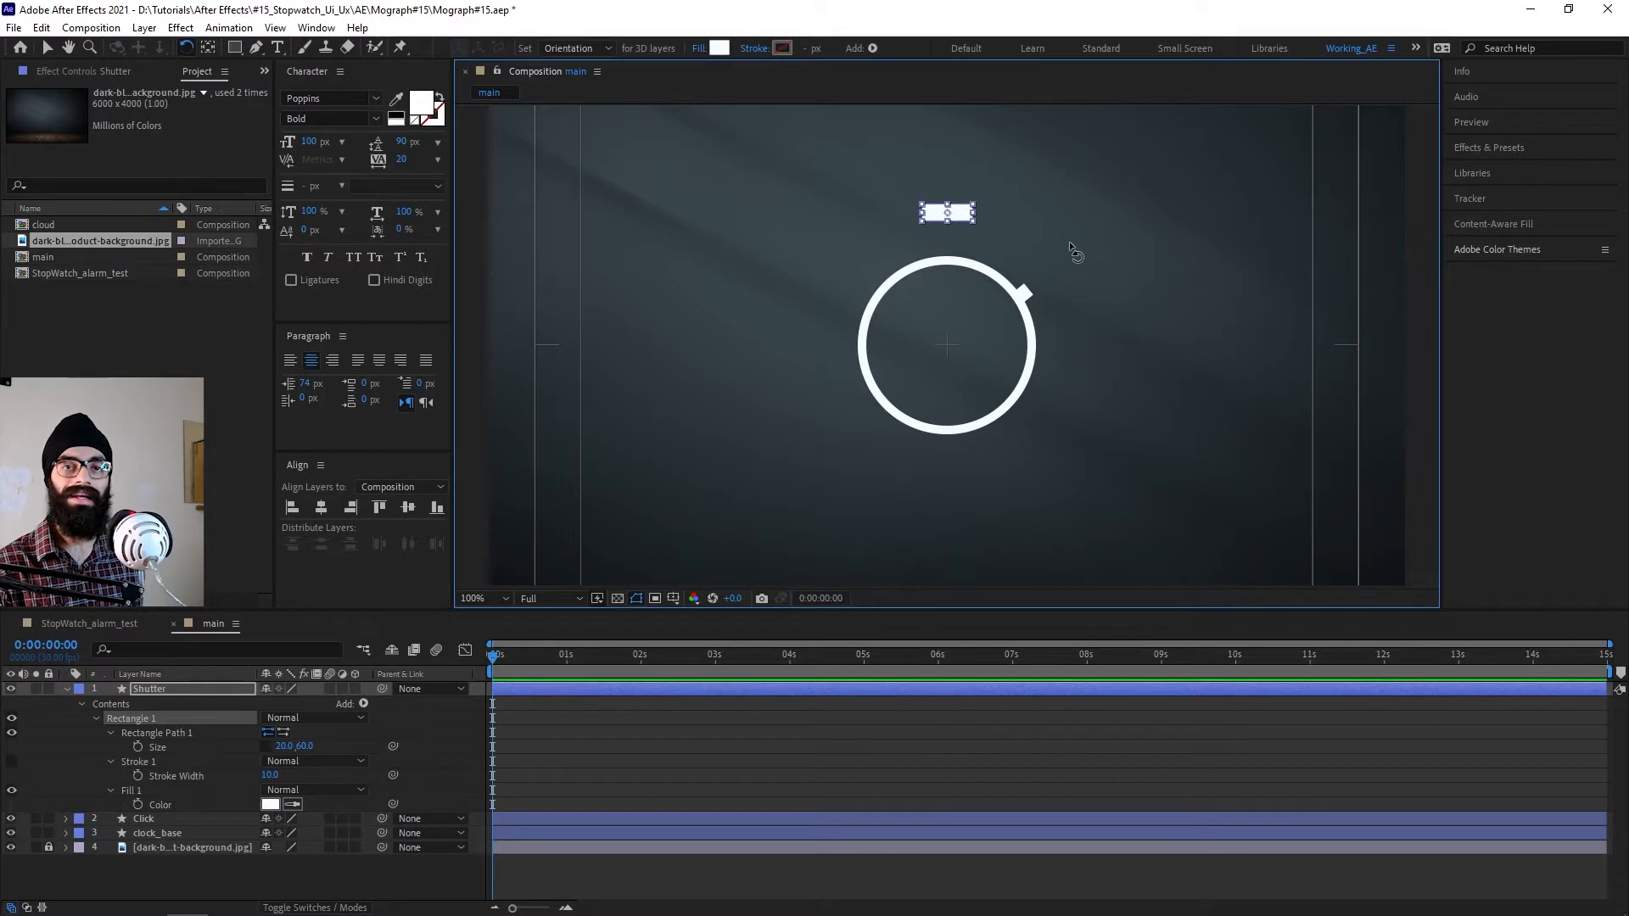
Step: Centre the Shutter layer's anchor point on its rectangle and shift the rectangle slightly closer to the circle
key(v)
key(ctrl+alt+Home)
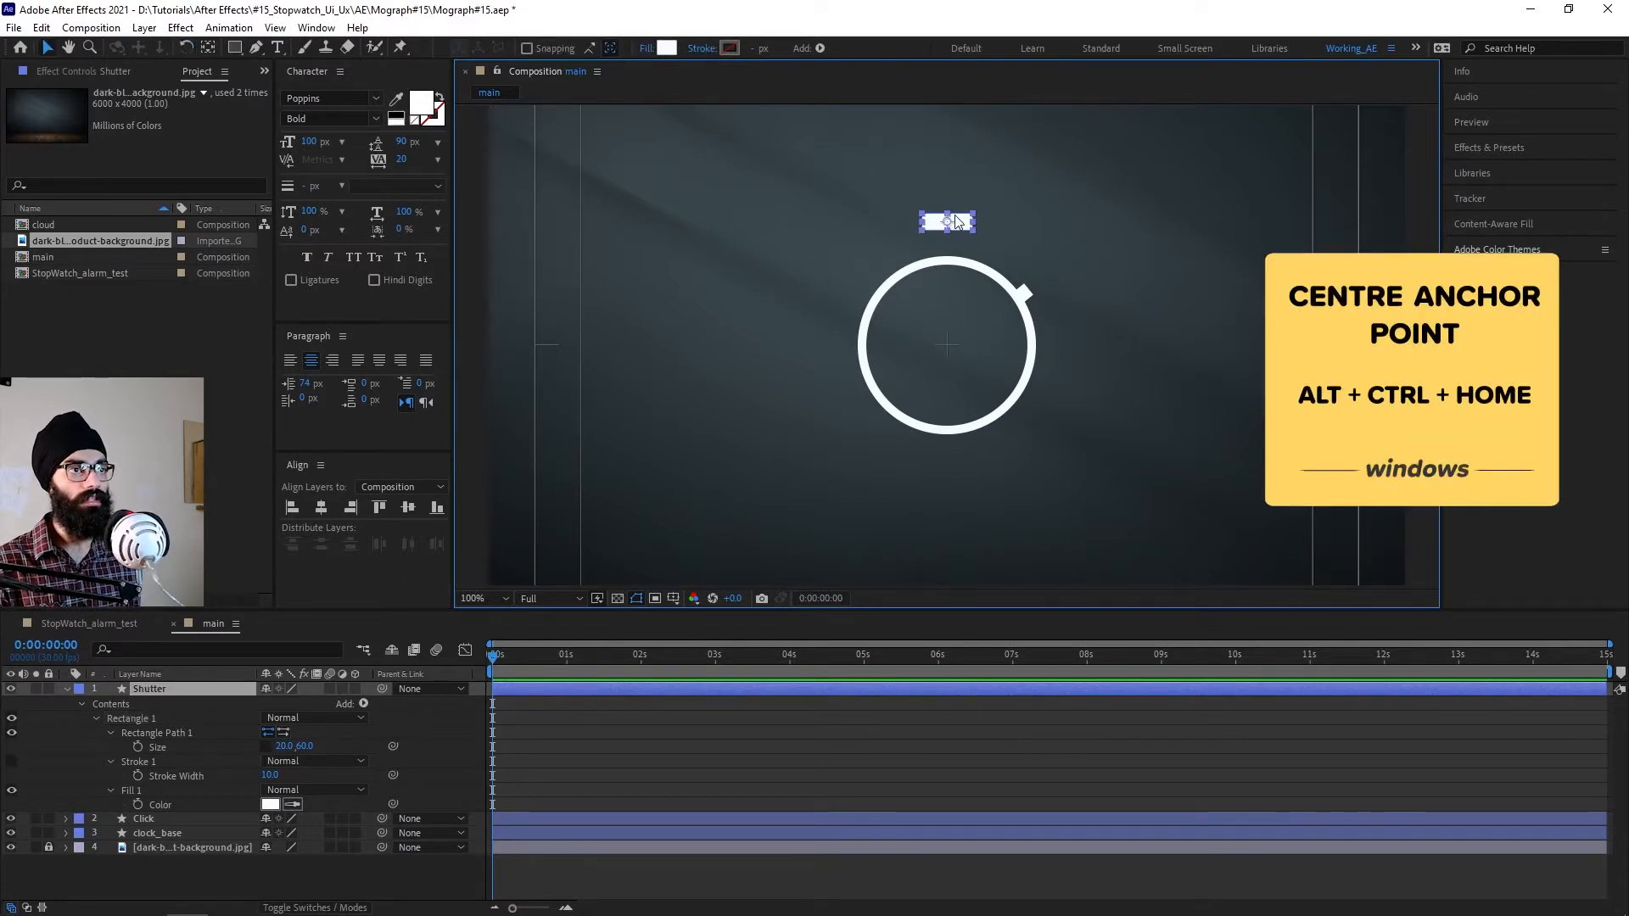
click(1073, 422)
click(1010, 404)
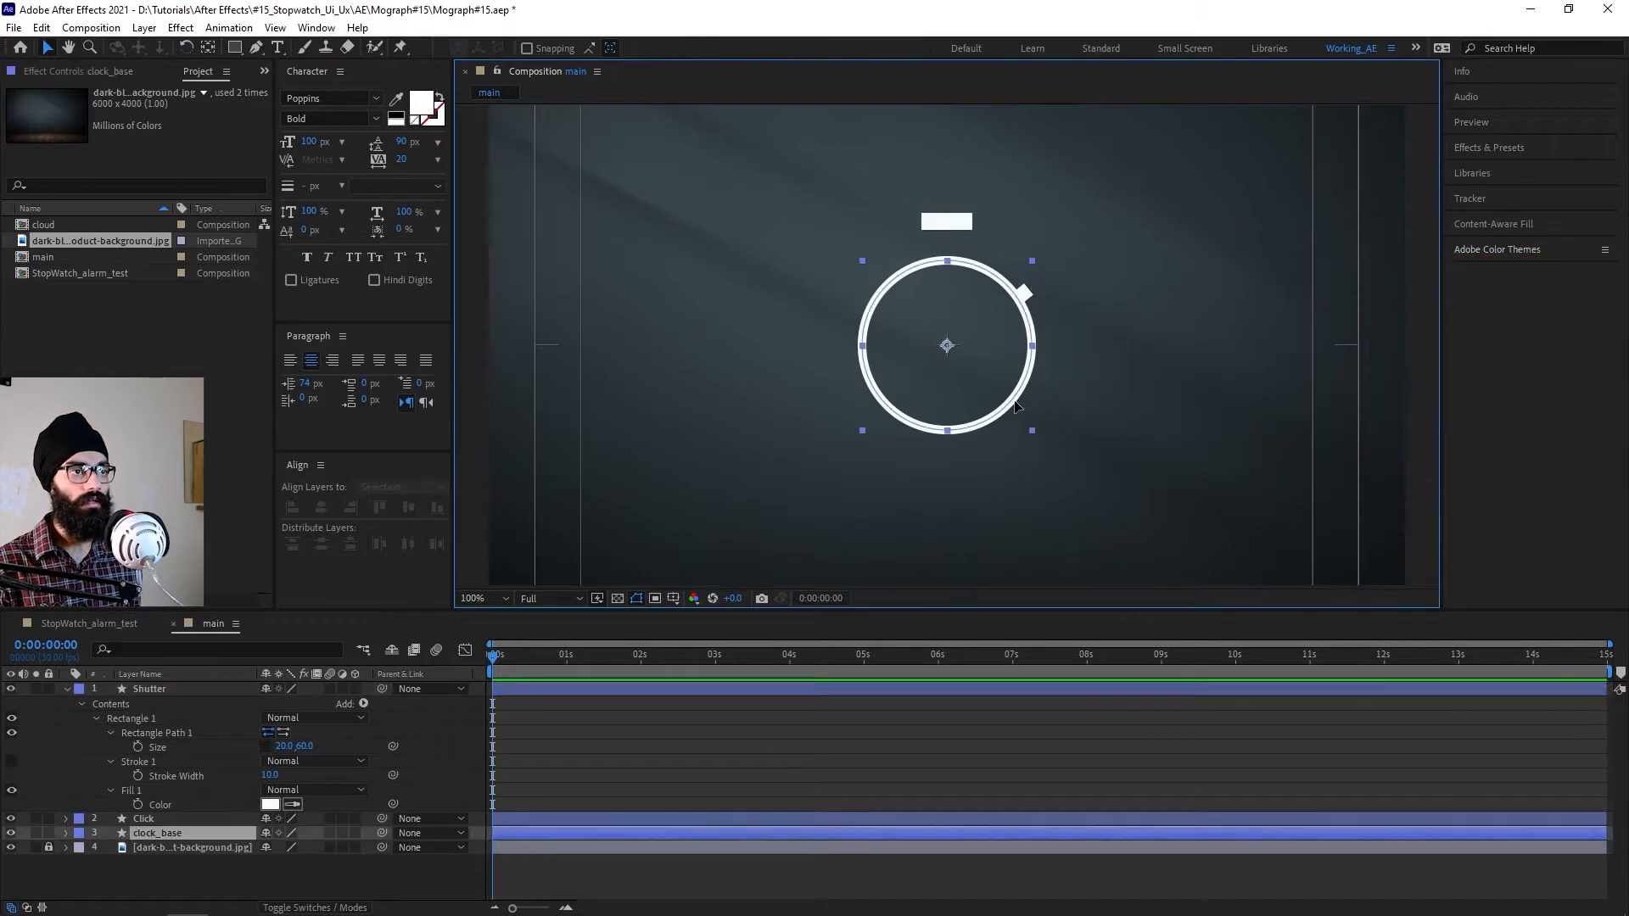
click(1108, 344)
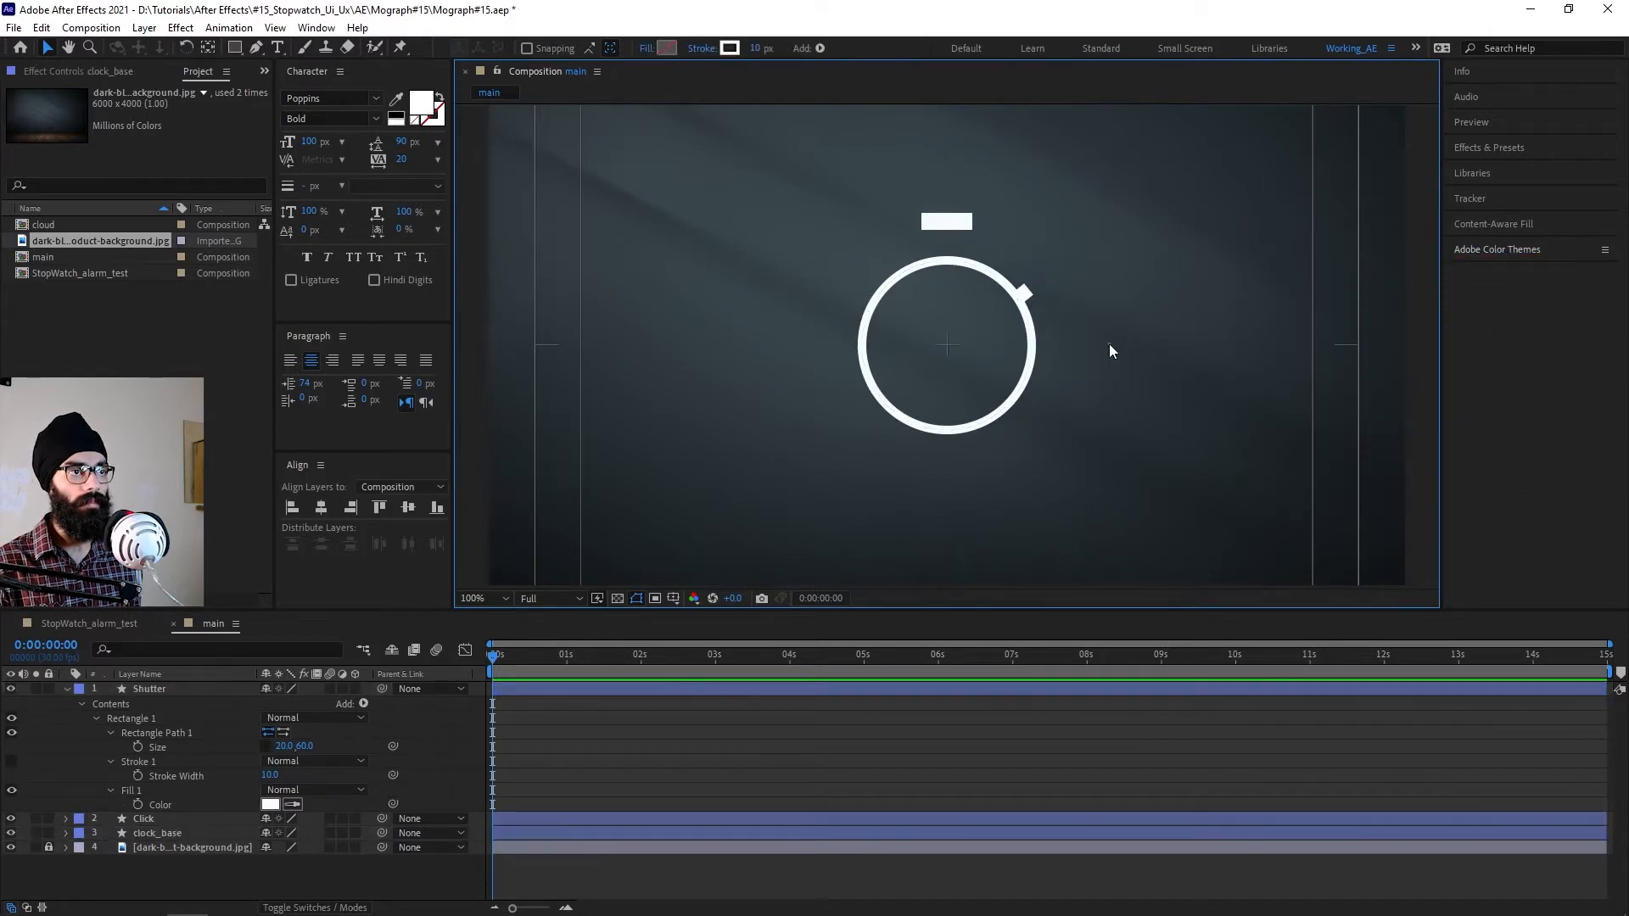
Step: Move the Click layer's anchor point from the circle's centre to the small diagonal rectangle with the Pan Behind tool
click(1025, 293)
key(period)
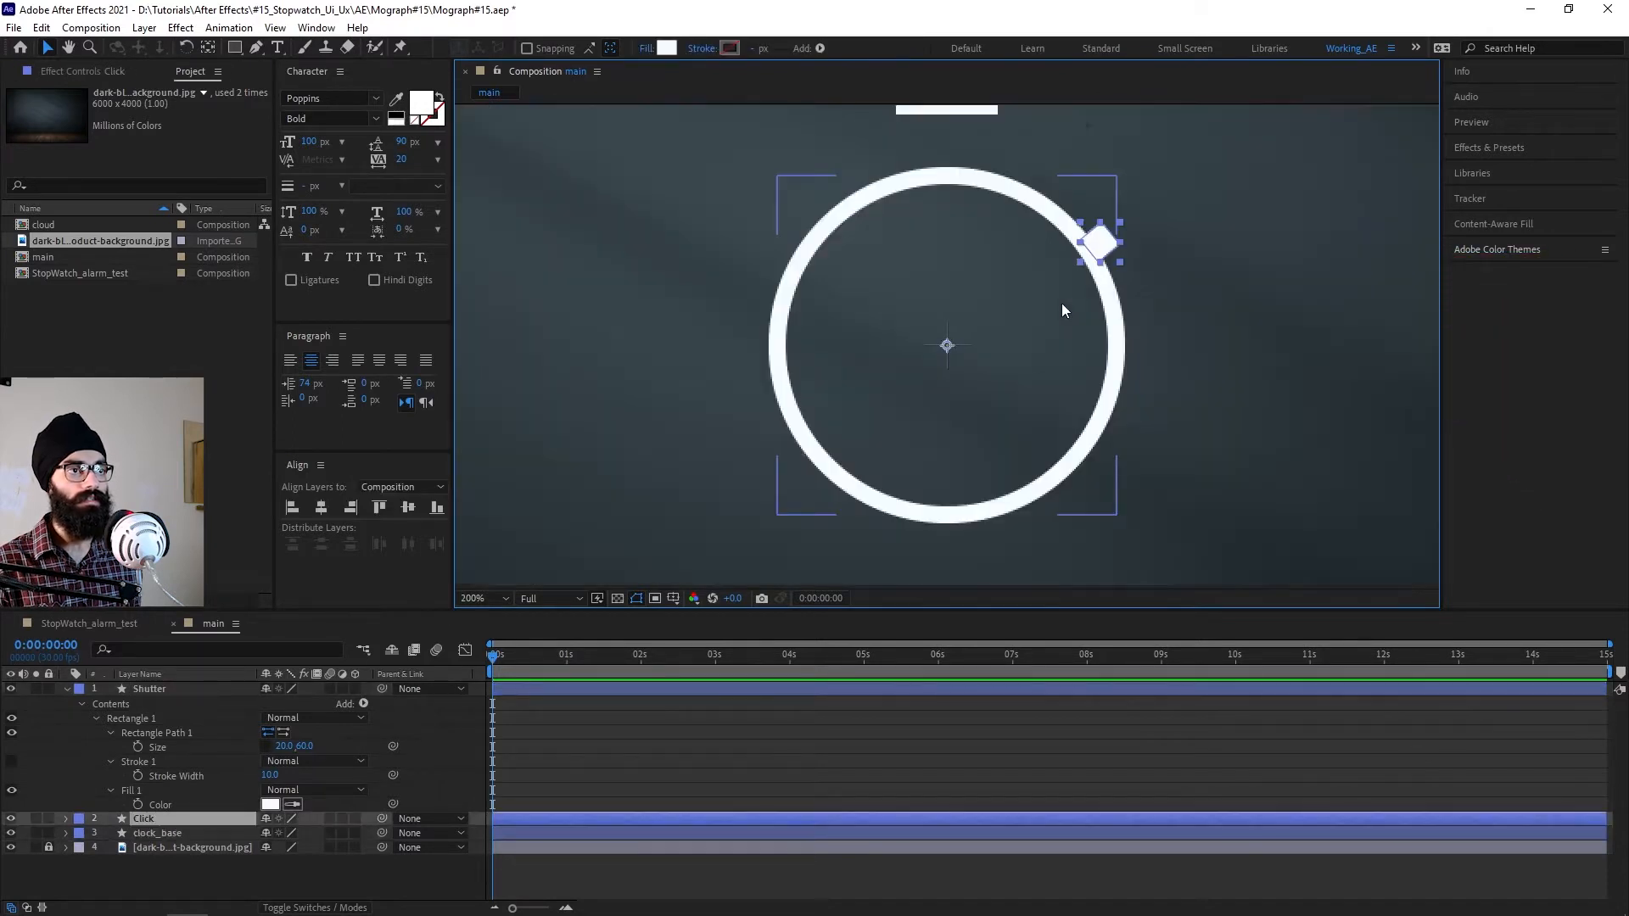
drag(1066, 338, 1005, 399)
key(y)
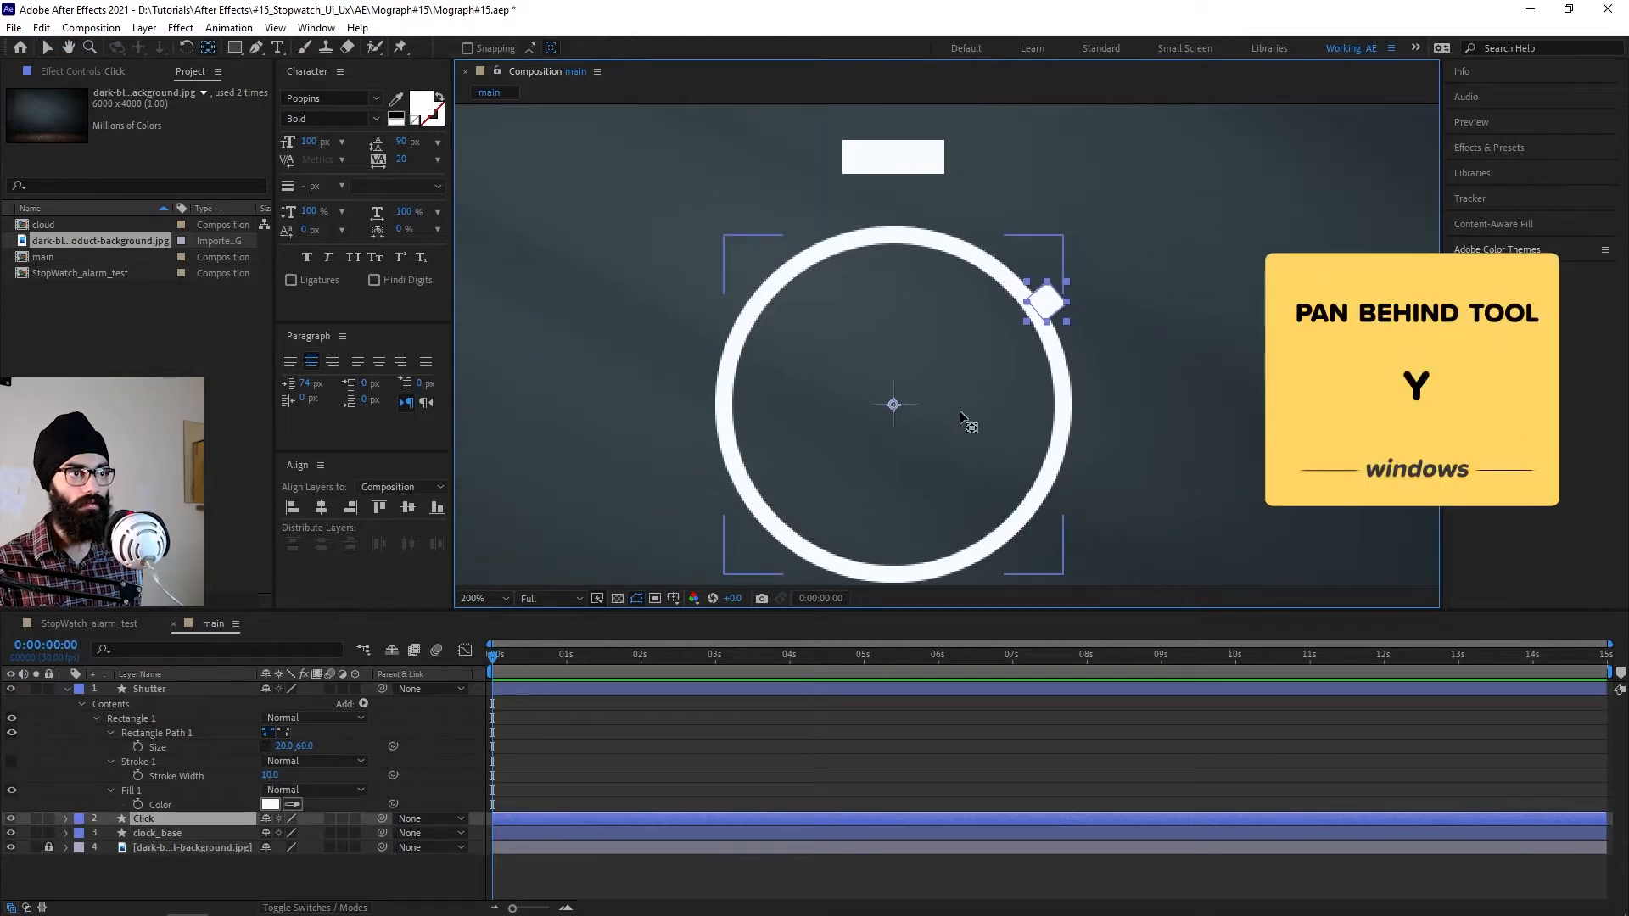
drag(899, 408, 1021, 317)
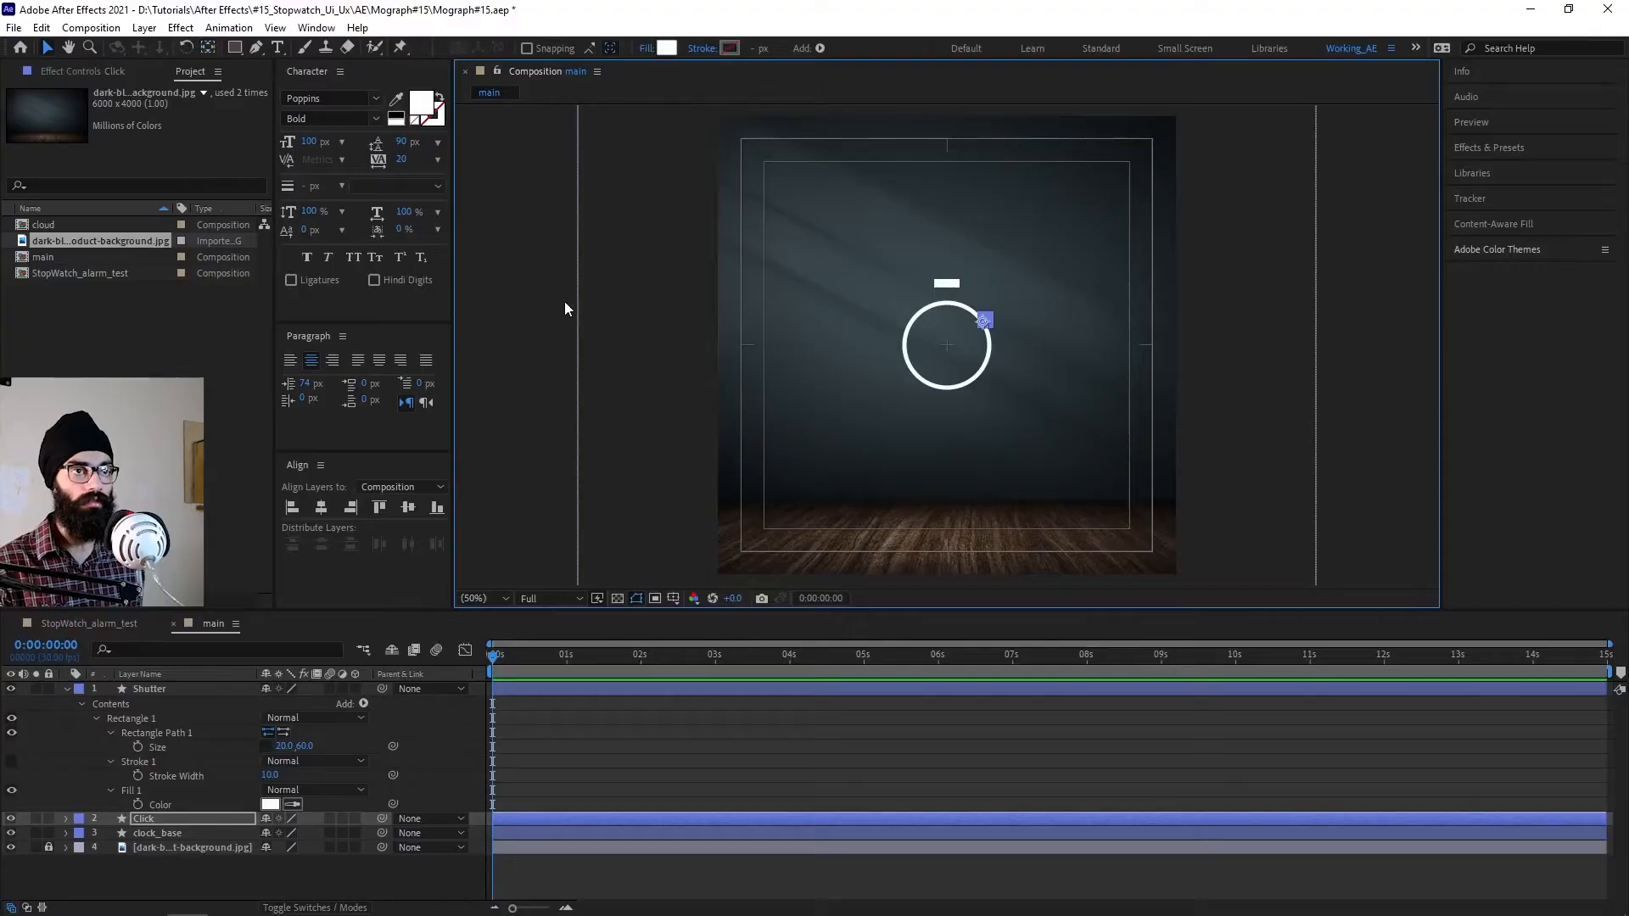
Step: Deselect the Click layer, collapse the layer properties and add a composition-sized white rectangle as a new shape layer
click(913, 291)
scroll(913, 292, up, 2)
key(ctrl+grave)
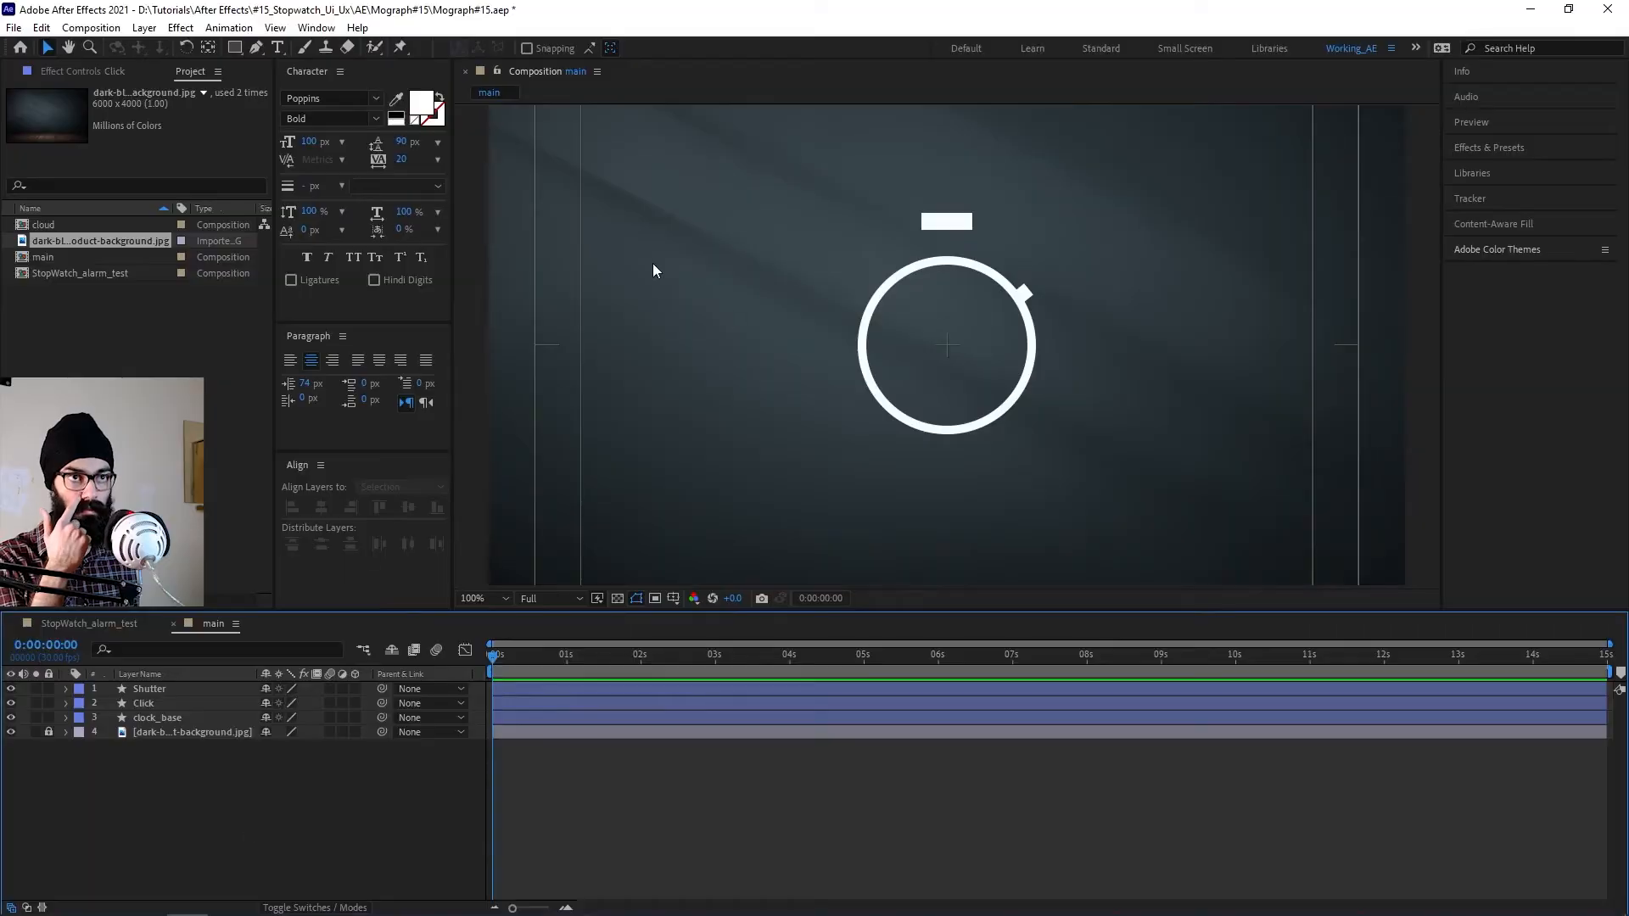
double_click(235, 47)
key(v)
scroll(882, 349, down, 2)
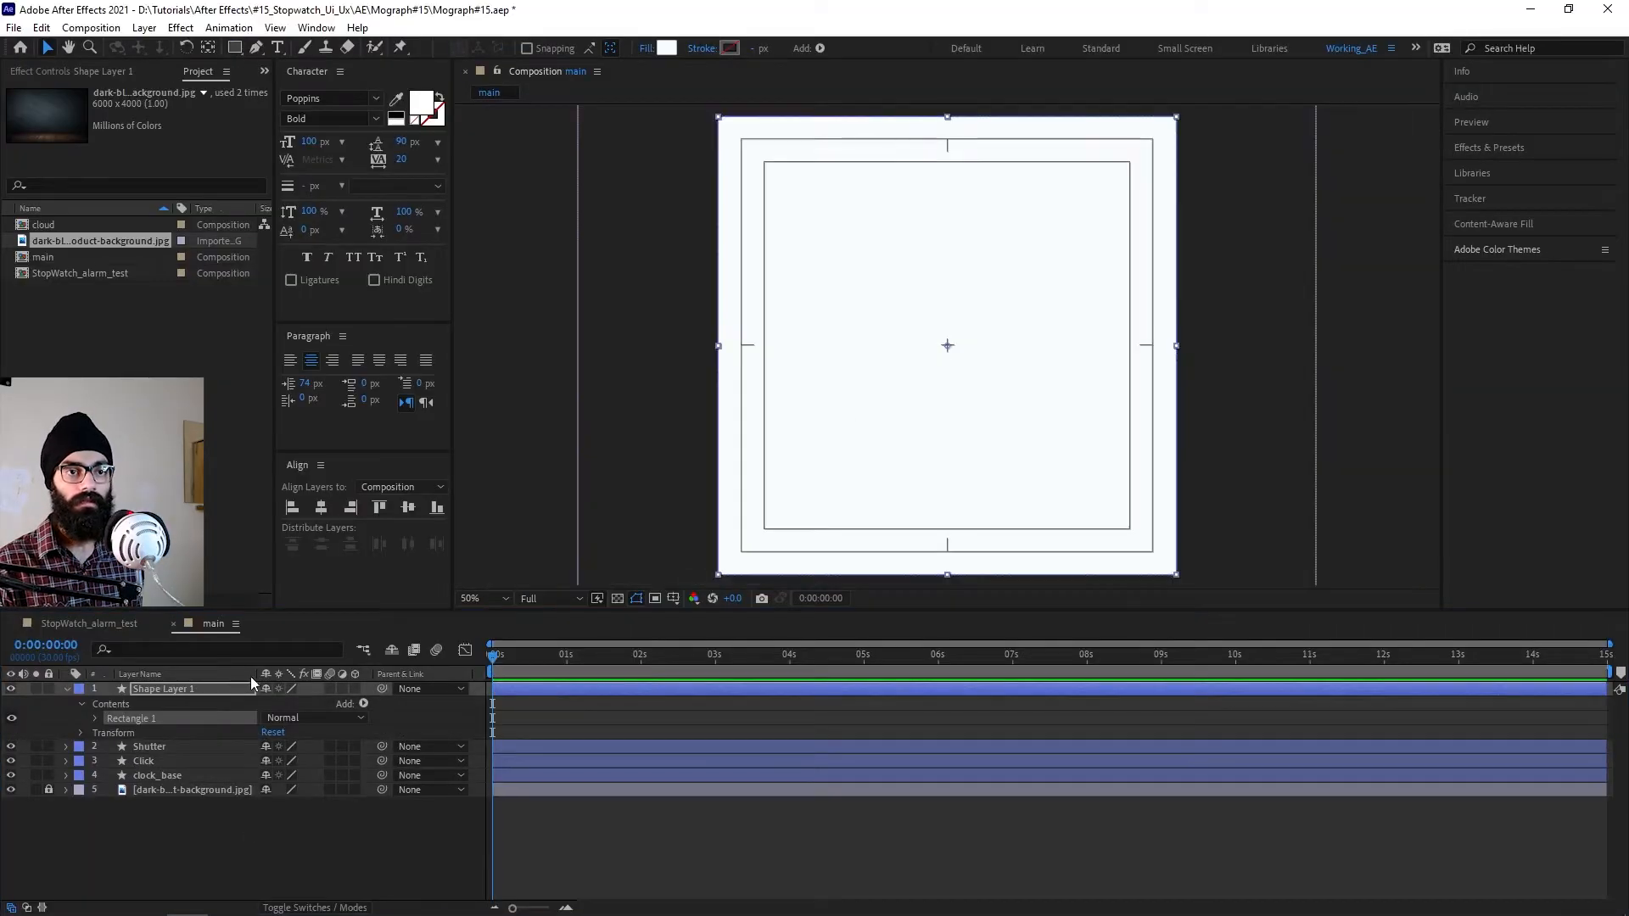
Step: Rename the new rectangle shape layer as Tick
key(Return)
click(174, 689)
key(Return)
text(Tick)
key(Return)
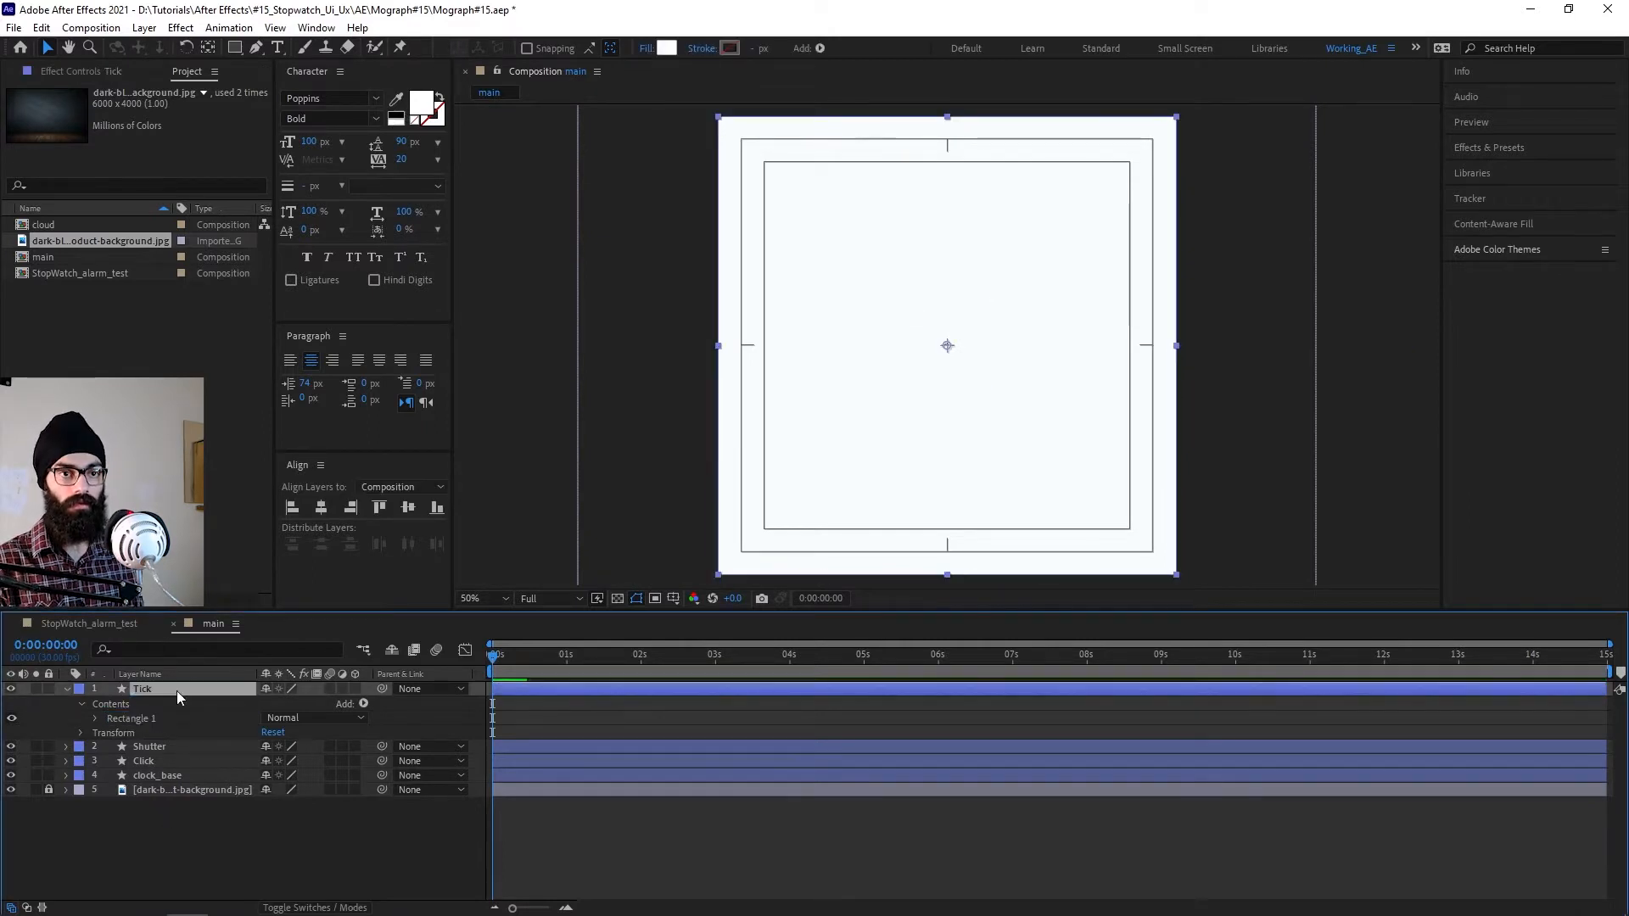
Step: Reveal the Tick layer's rectangle properties and set its unlinked size to 10 × 60
key(u)
key(u)
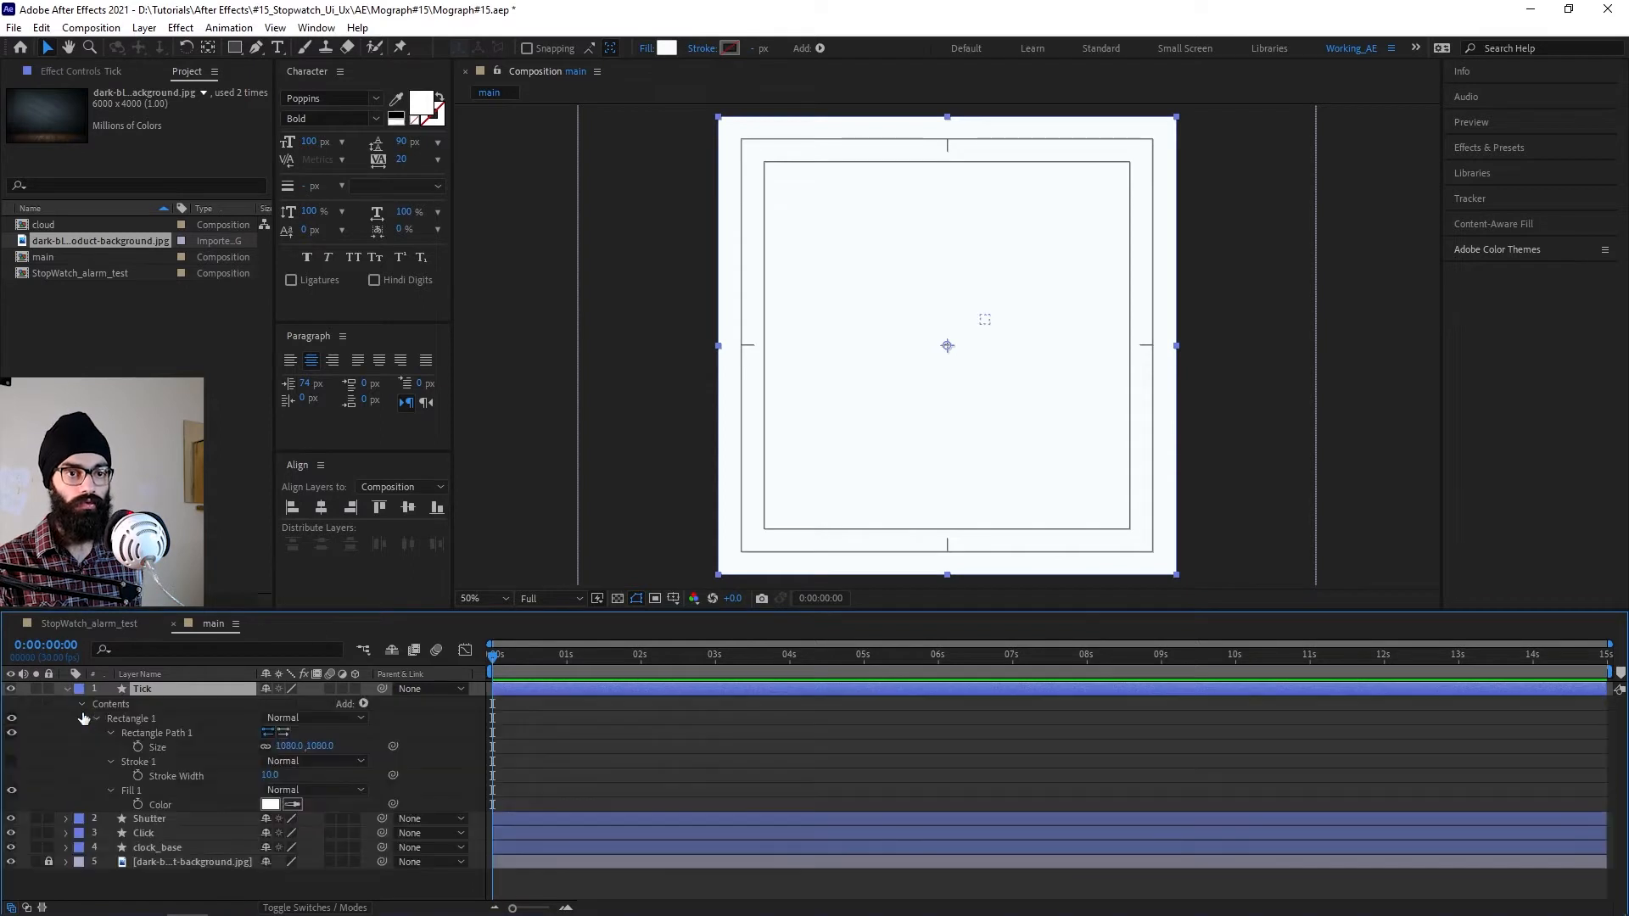
click(267, 747)
drag(286, 747, 295, 845)
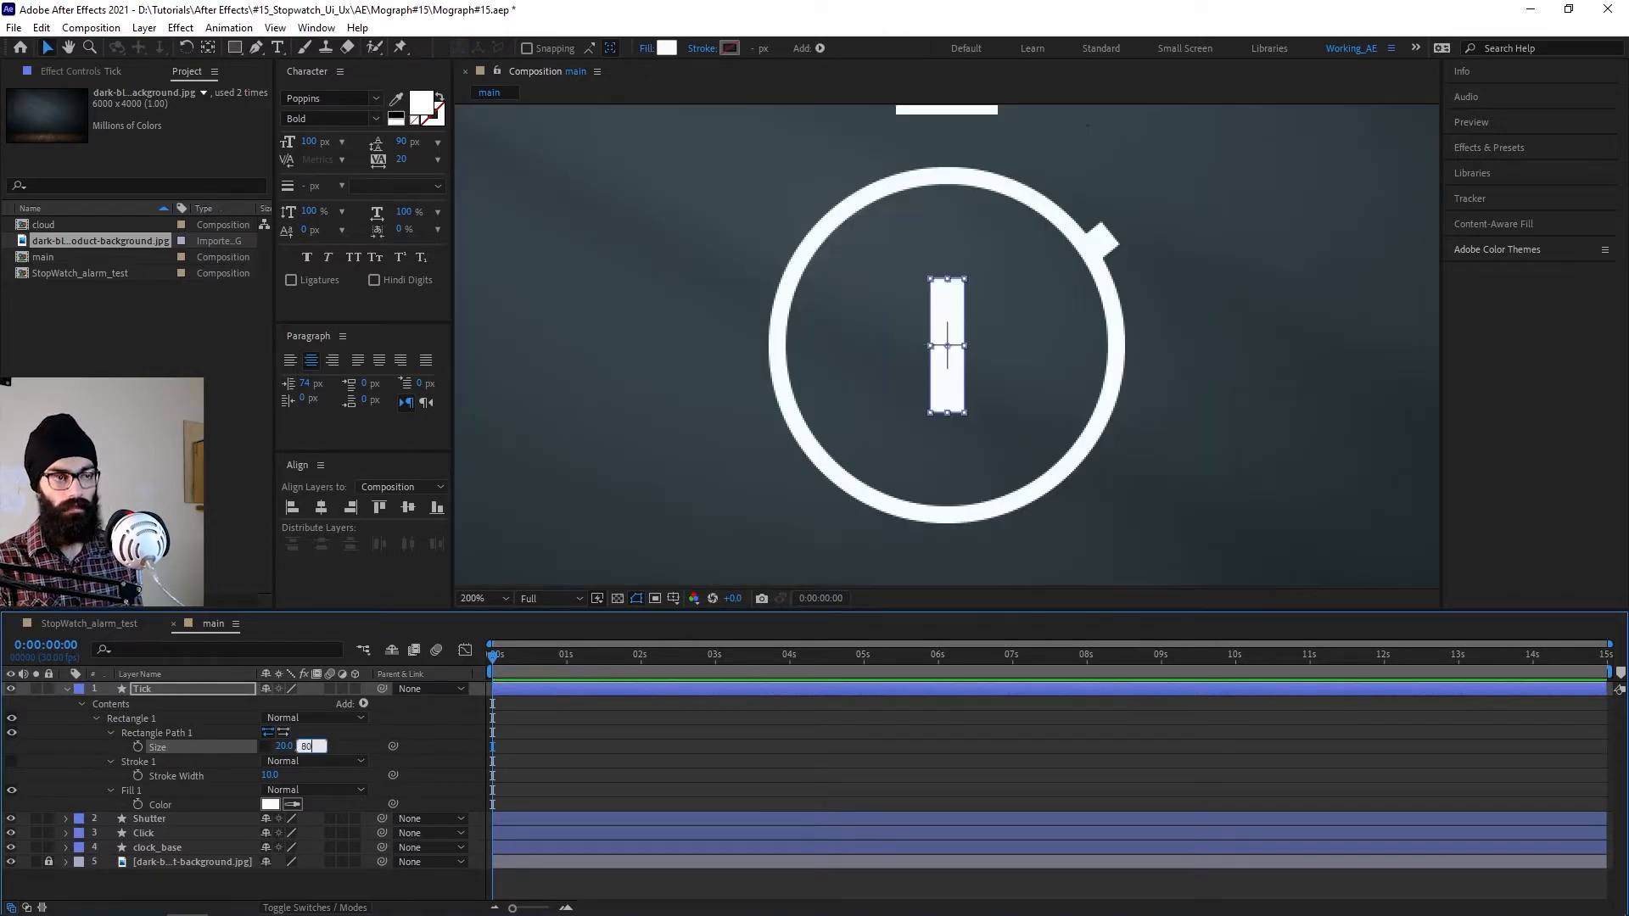
text(80)
key(shift+Tab)
text(10)
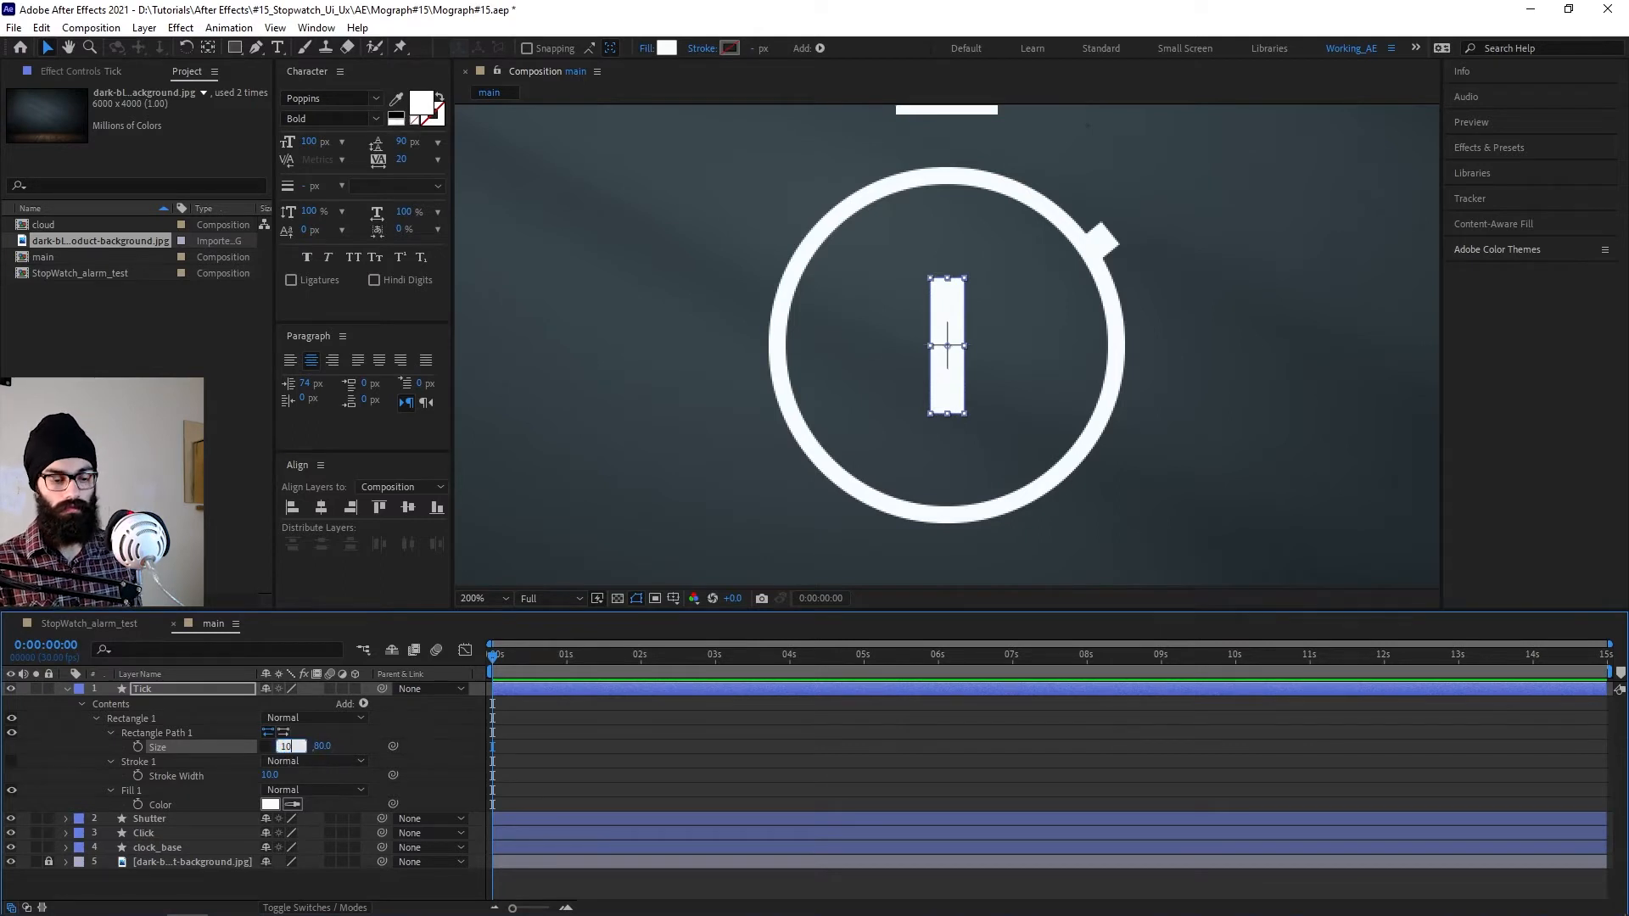
key(Tab)
text(60)
key(Return)
Step: Move the Tick rectangle straight up so that its lower end sits just below the circle's centre
click(960, 342)
scroll(961, 342, up, 2)
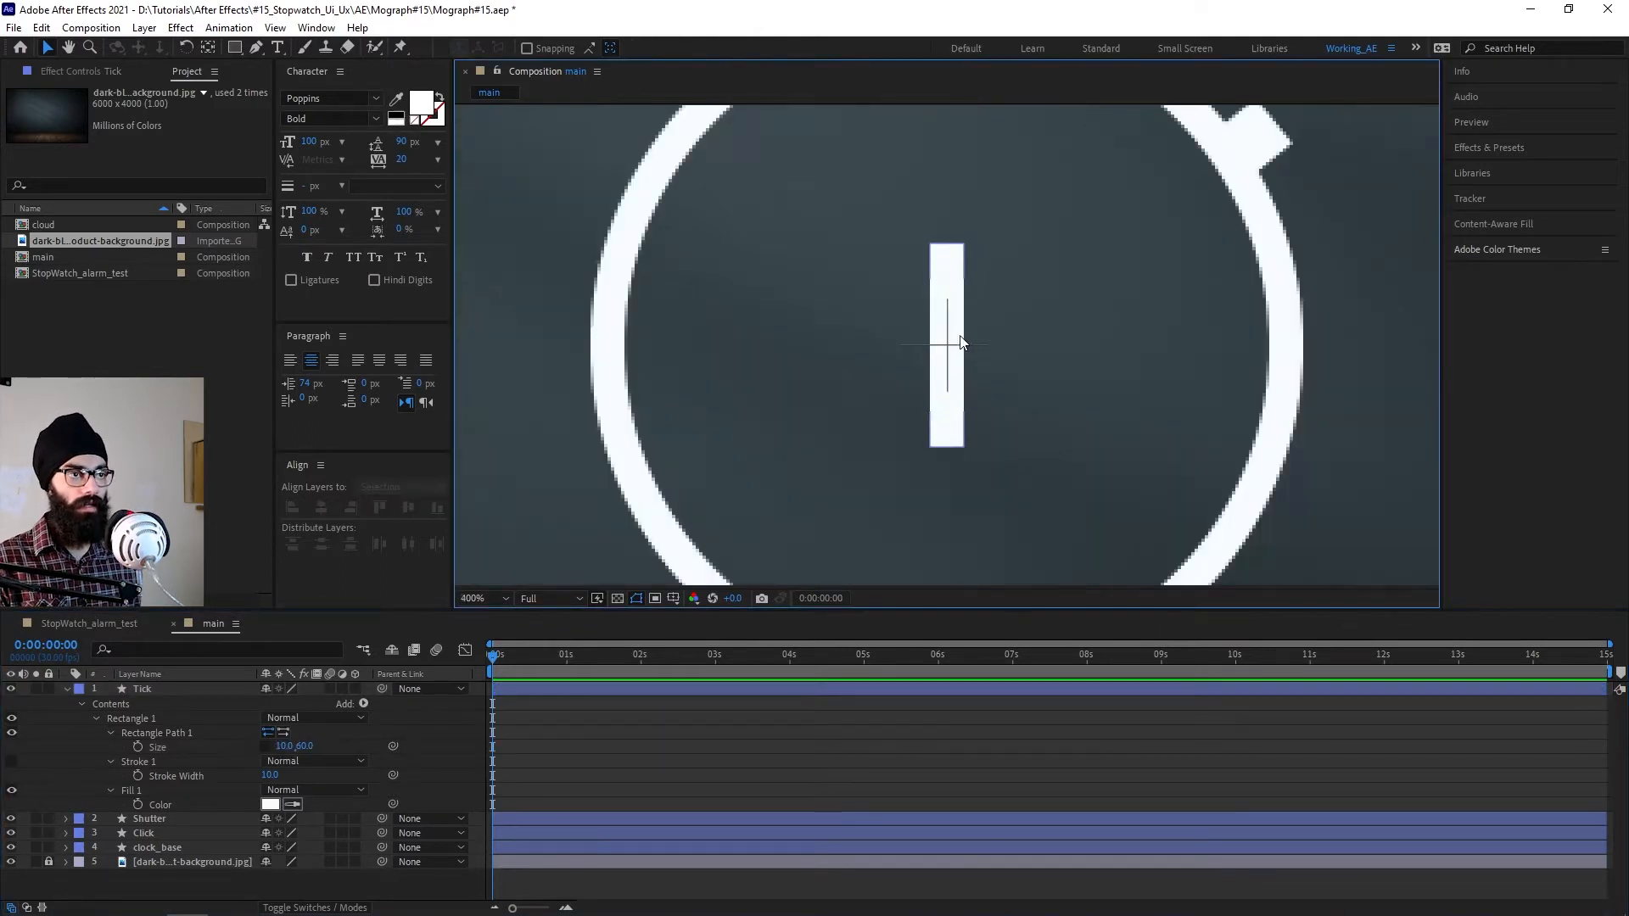
drag(986, 401, 970, 421)
click(933, 309)
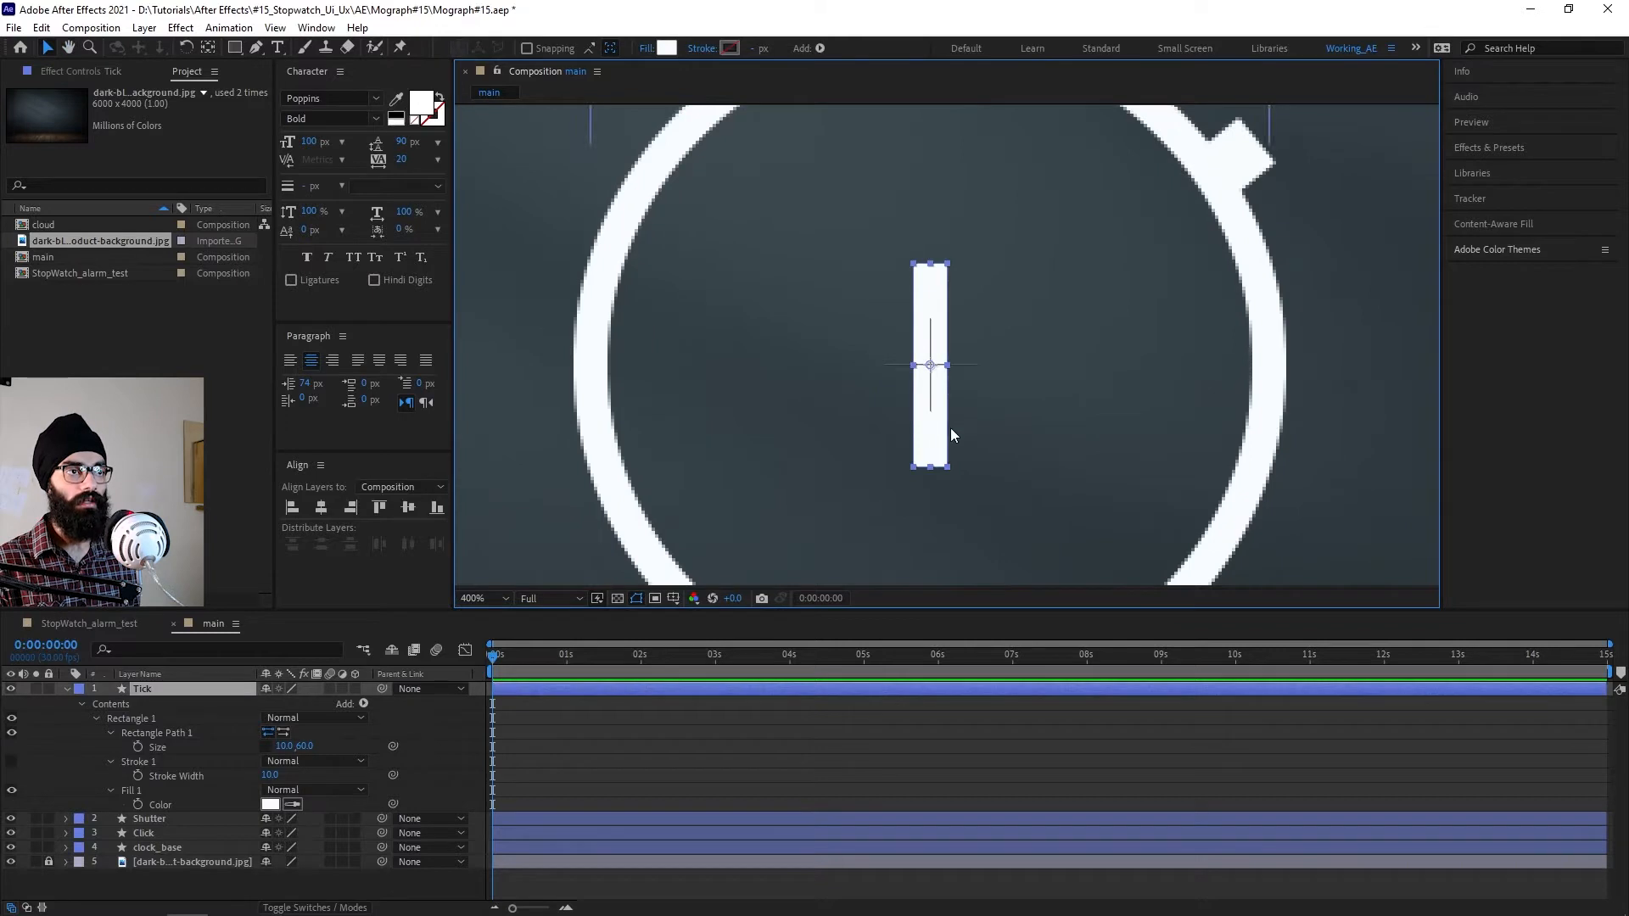
drag(939, 450, 940, 395)
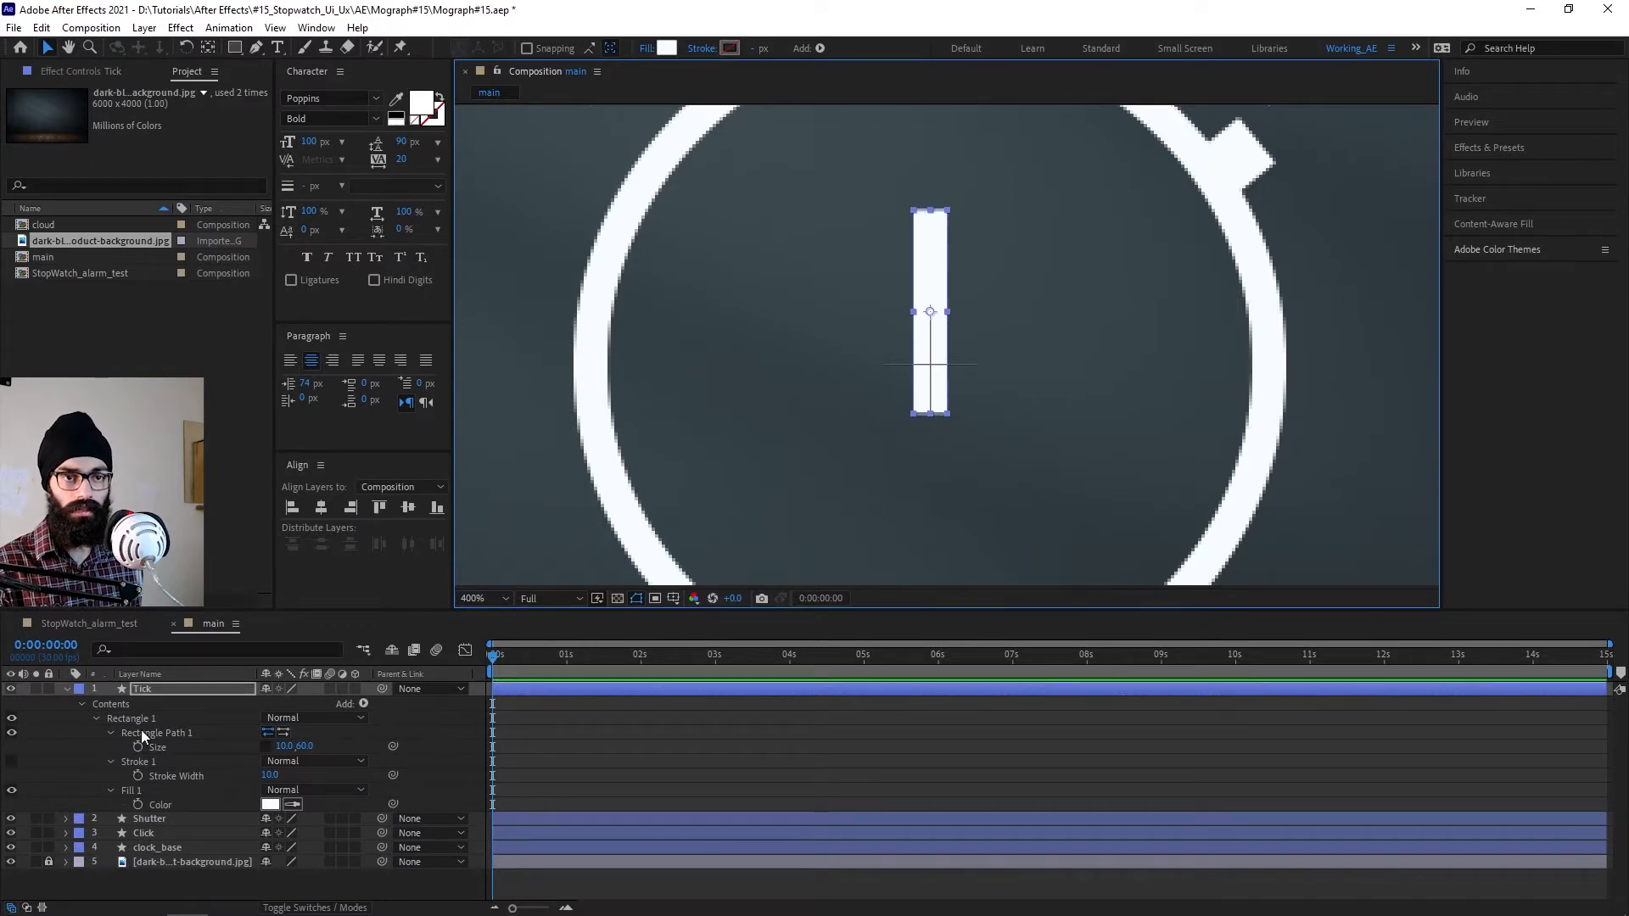
Step: Expand all properties of the Tick layer's Rectangle 1 and delete its Stroke 1
click(96, 718)
ctrl+click(95, 719)
scroll(177, 760, down, 1)
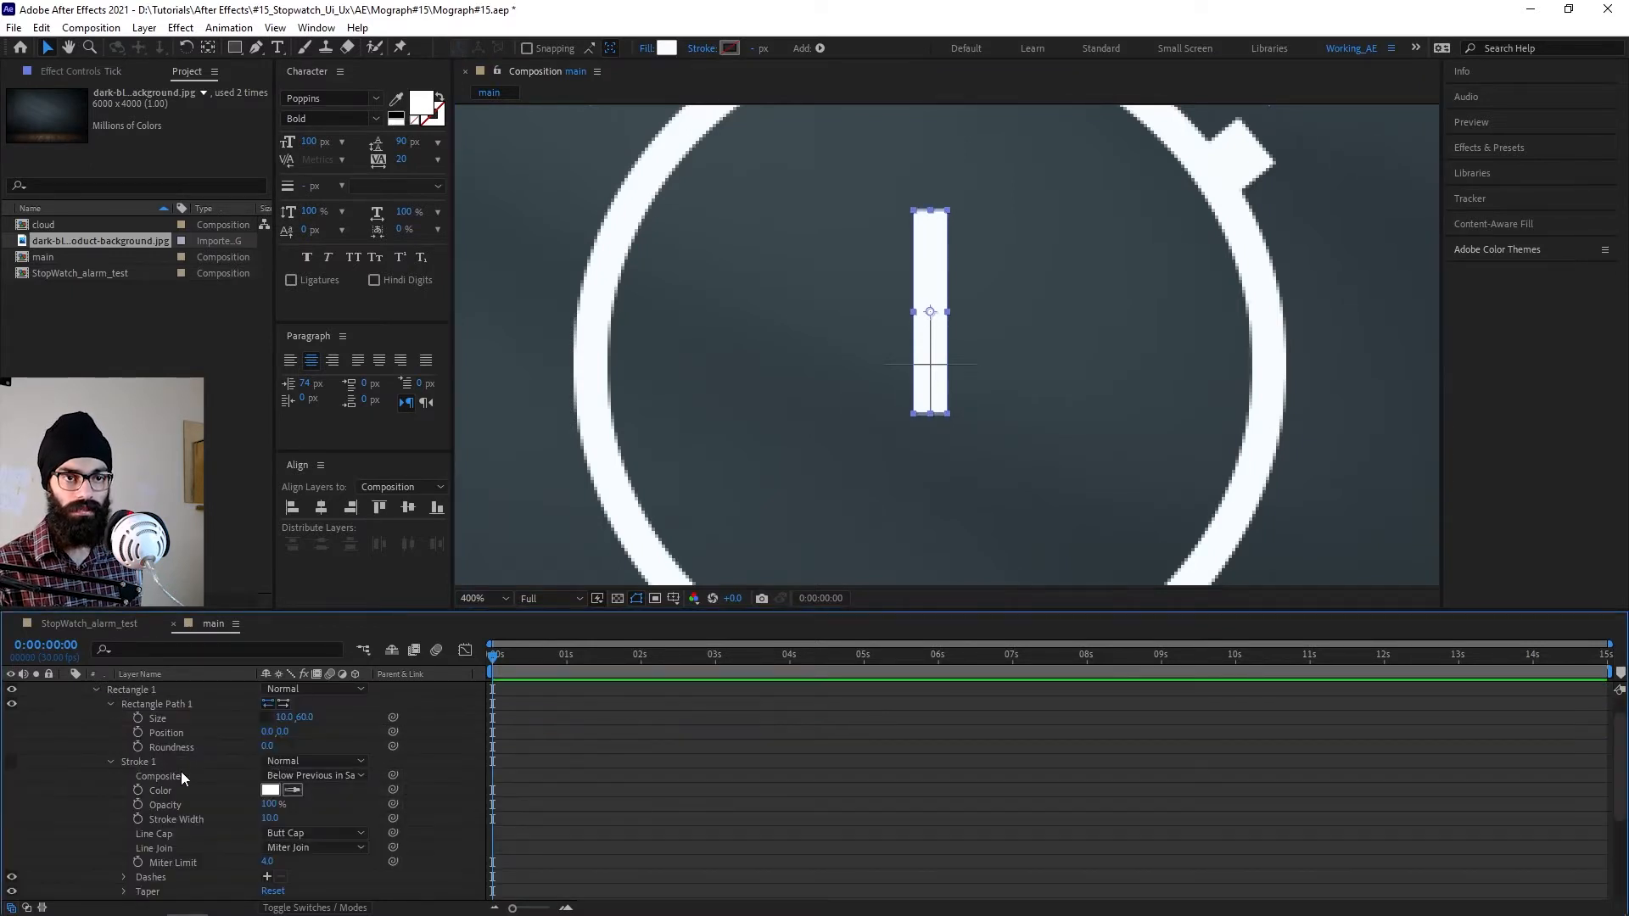
click(149, 764)
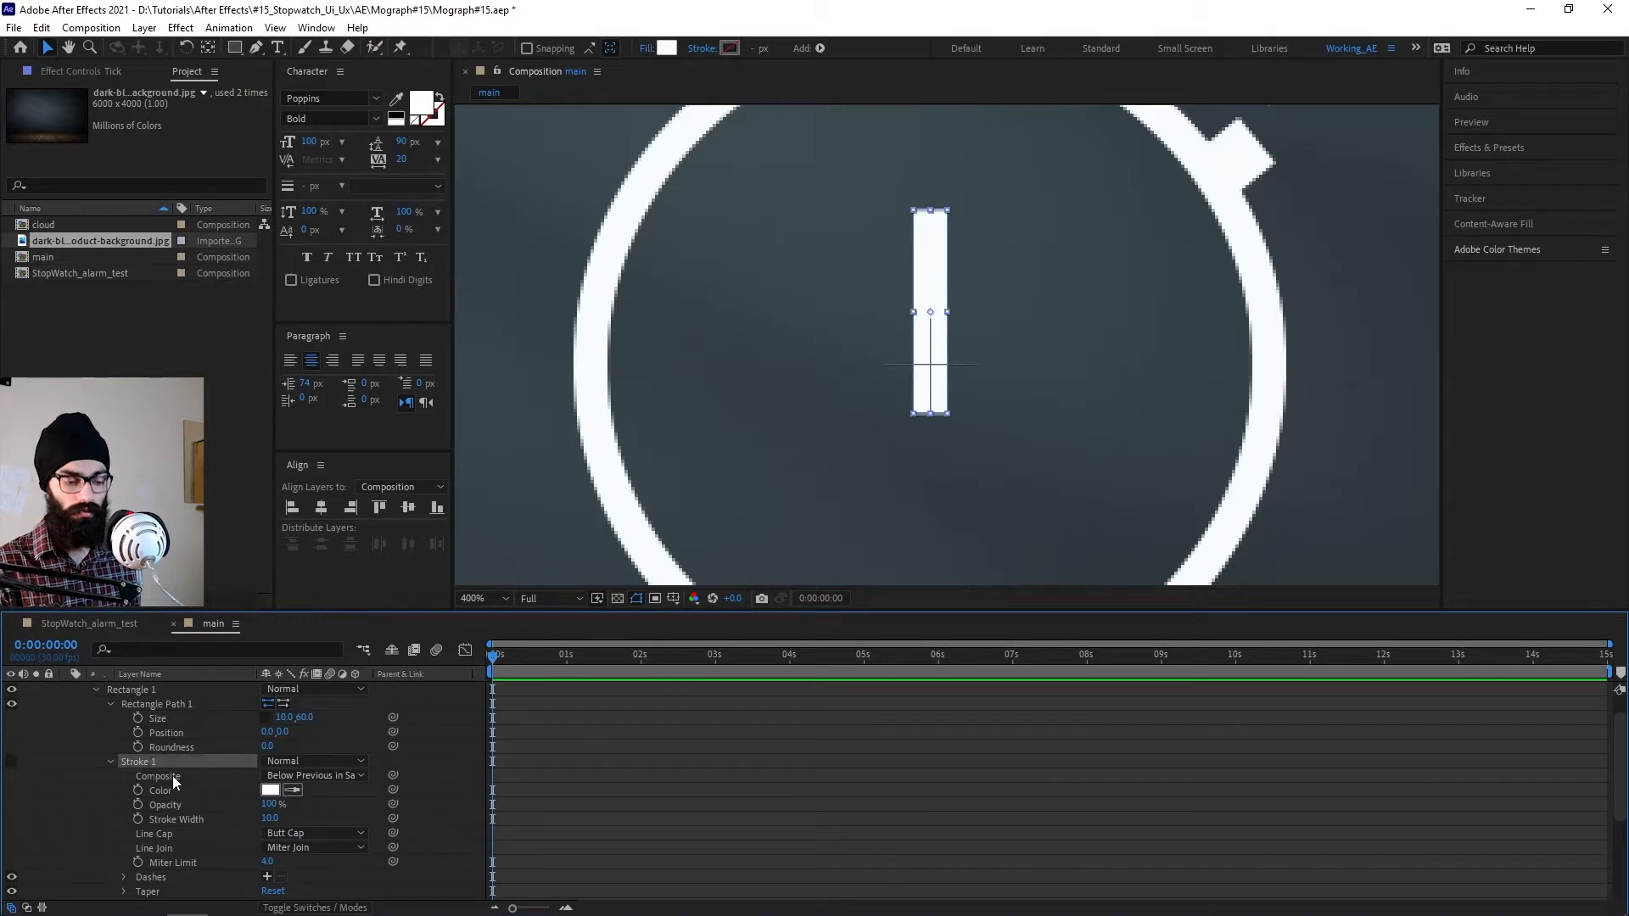
key(Delete)
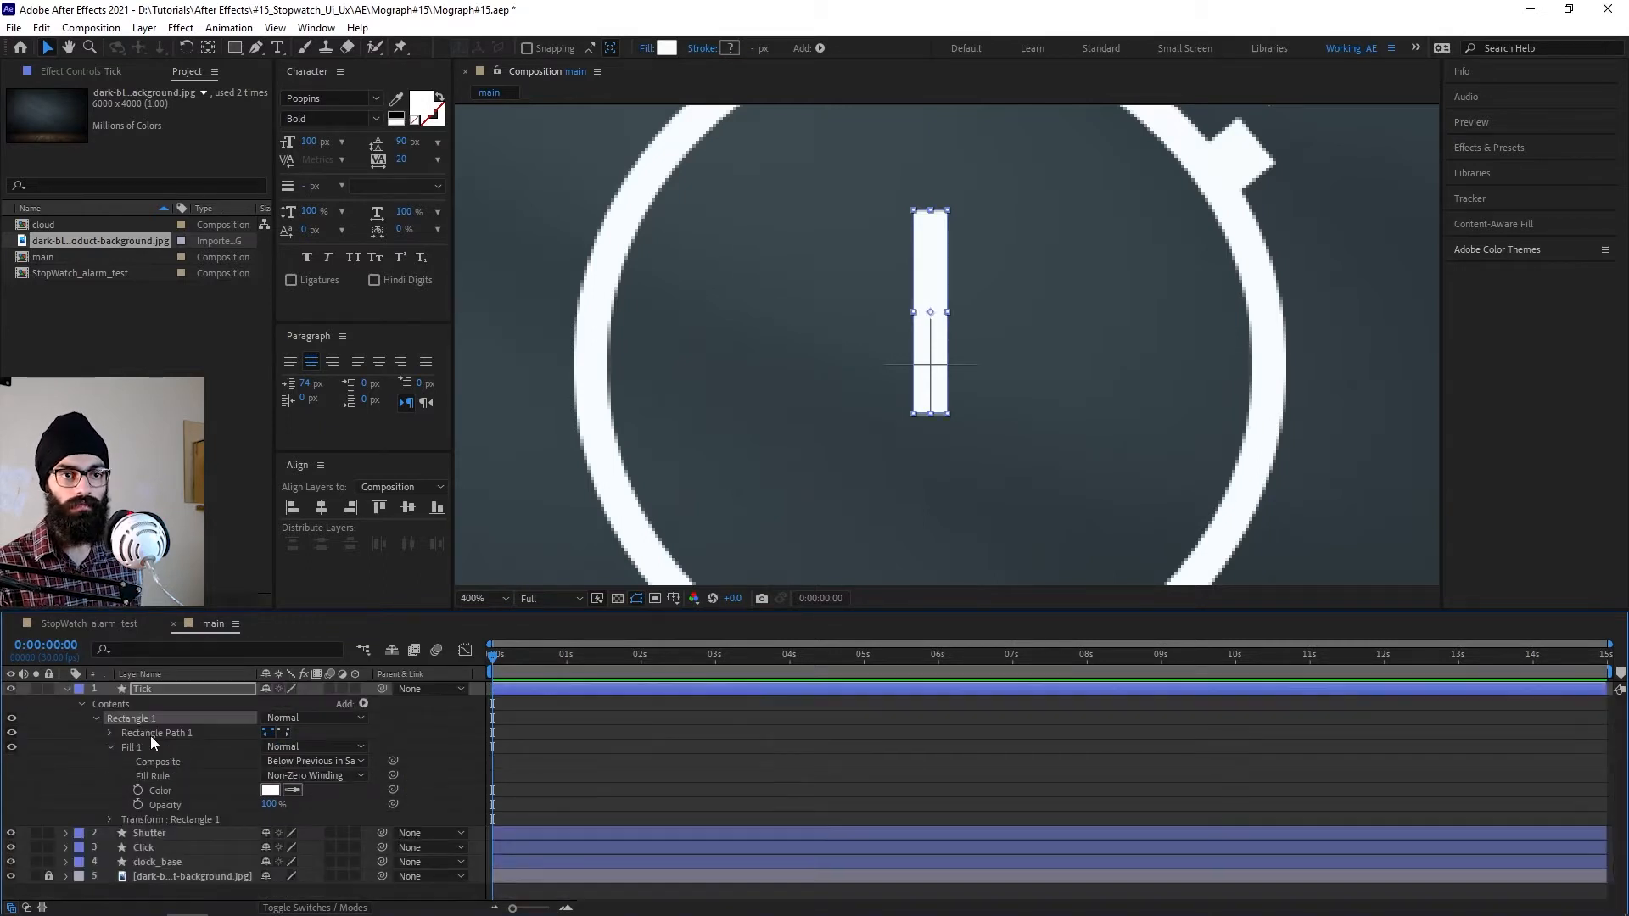
Step: Move the anchor point of the Tick layer's Rectangle 1 down to the circle's centre with the Pan Behind tool
click(150, 732)
click(147, 721)
key(y)
key(period)
drag(913, 278, 915, 296)
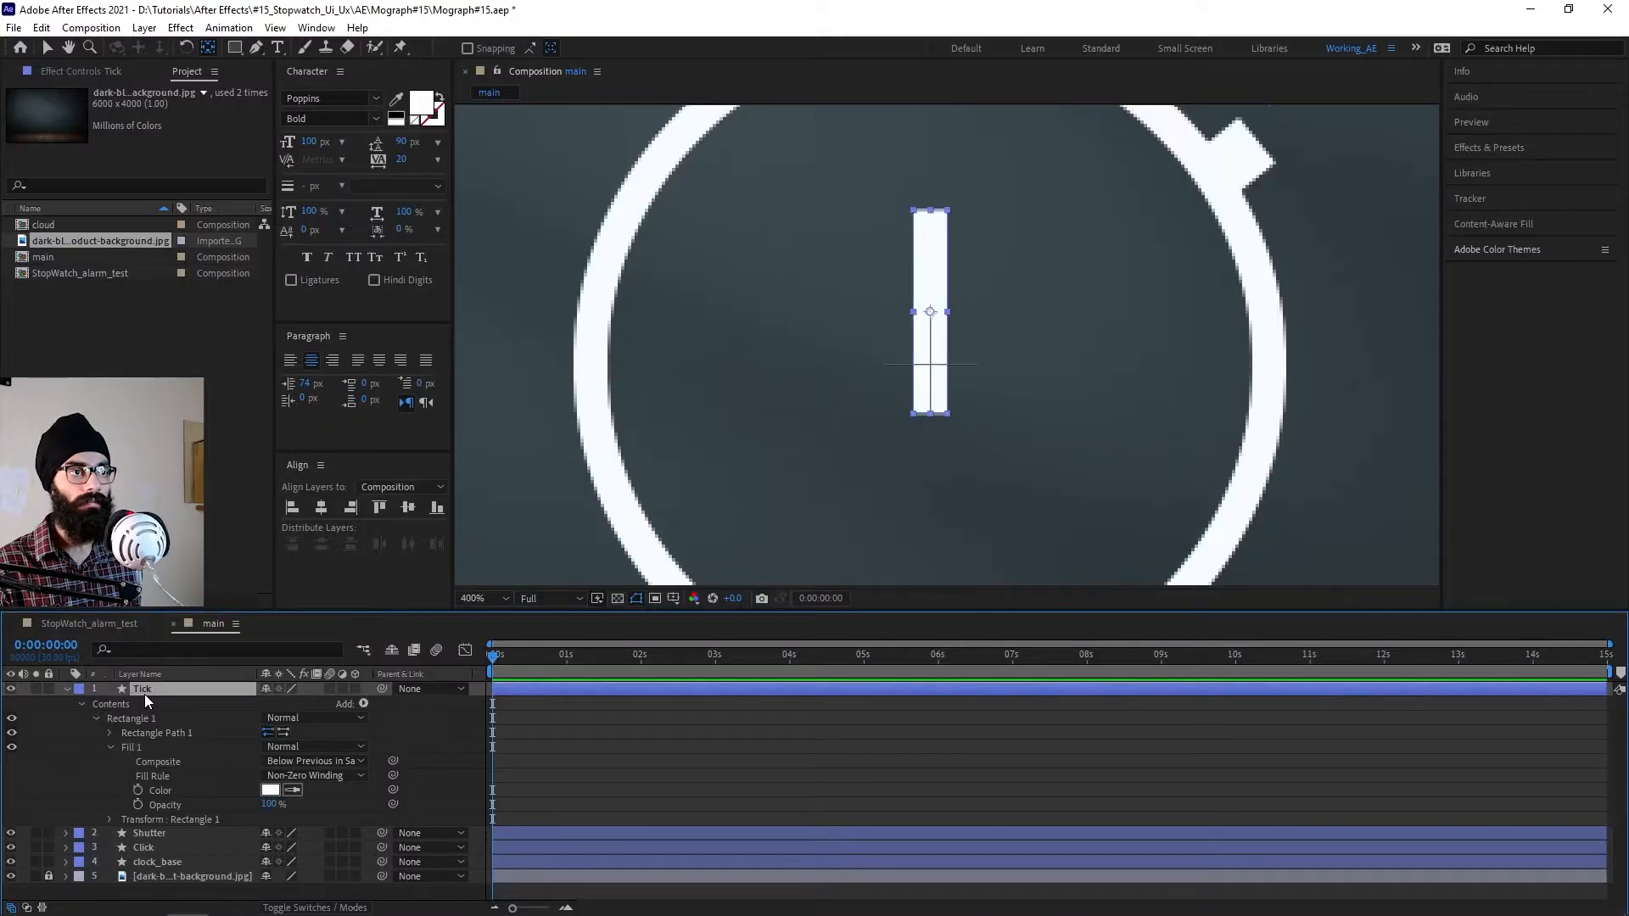
key(period)
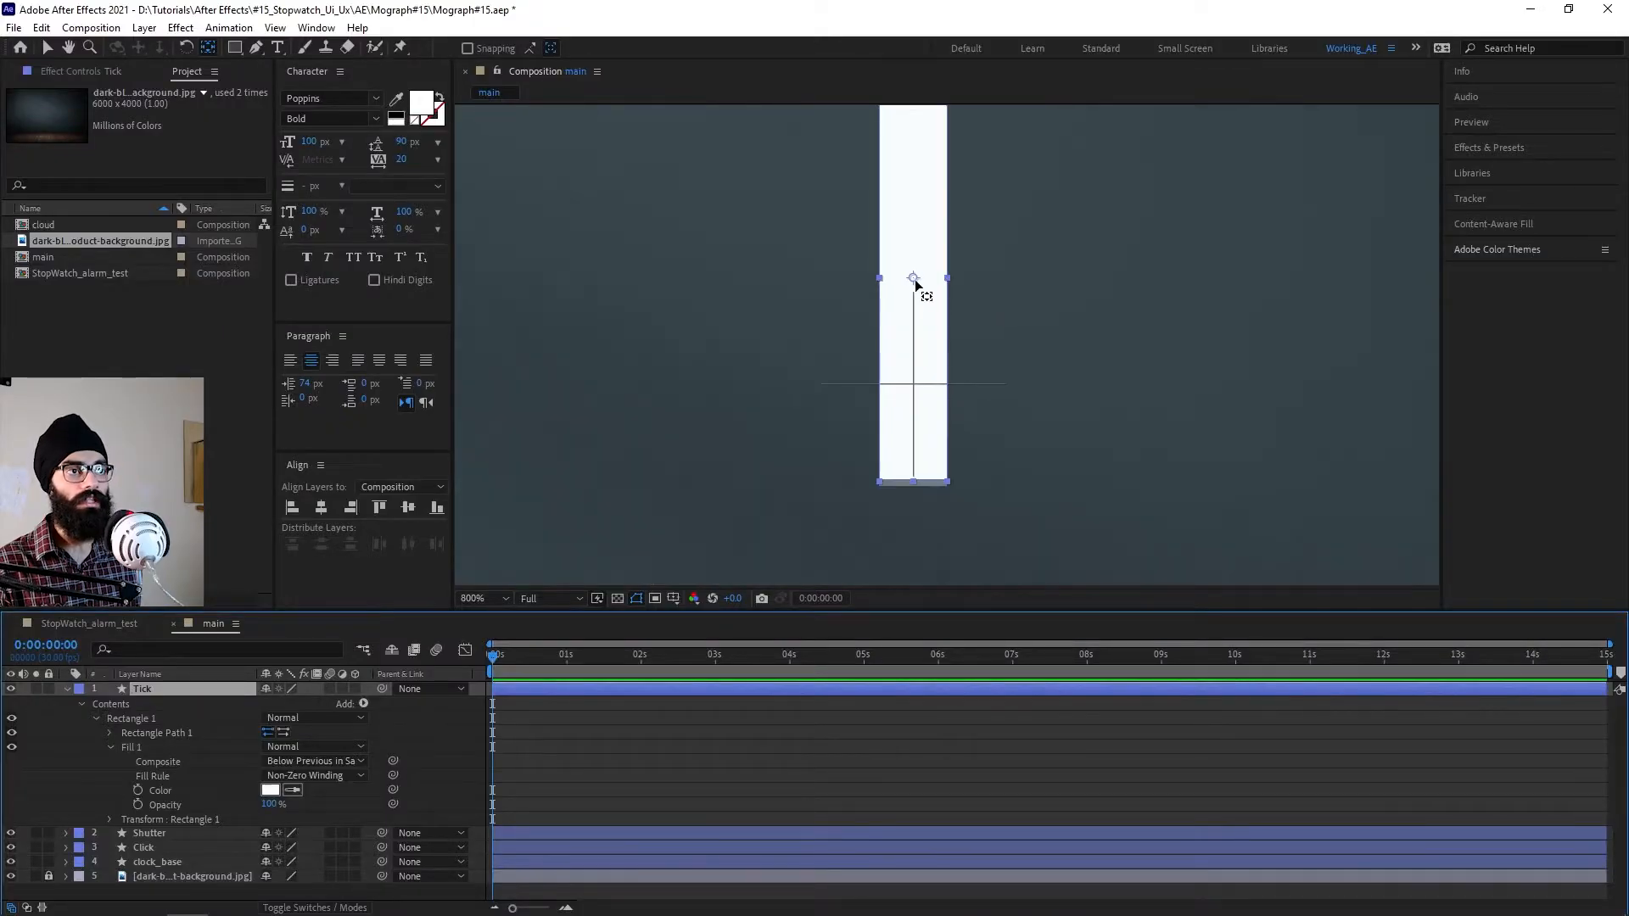
key(w)
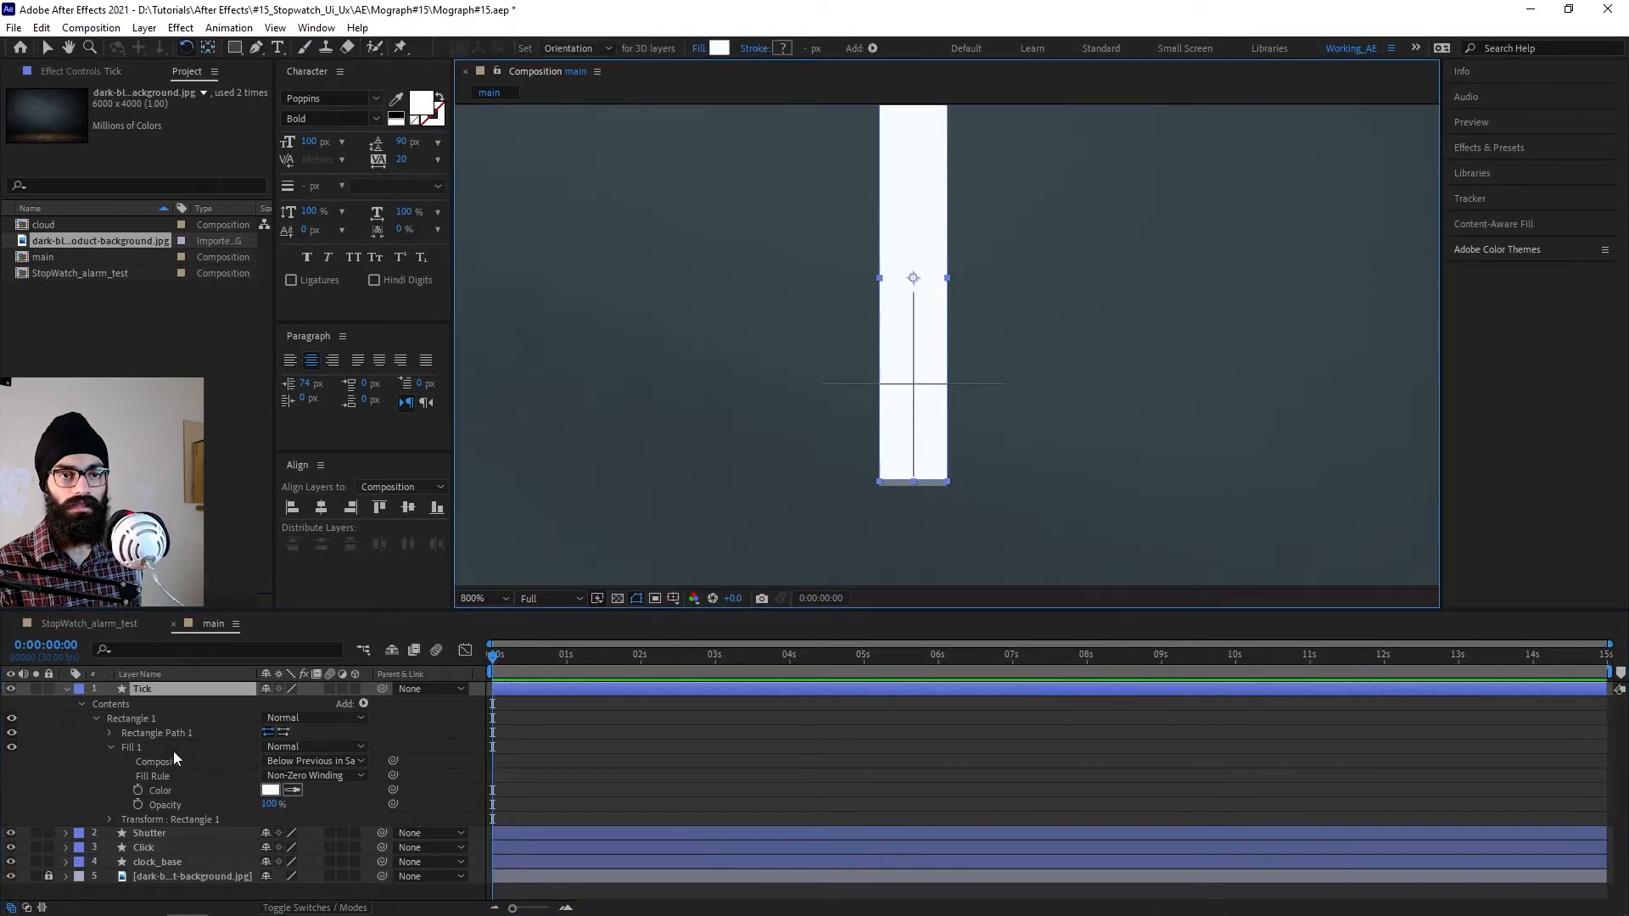
Step: Try rotating the Tick rectangle like a clock hand around its anchor point at the circle's centre
click(165, 735)
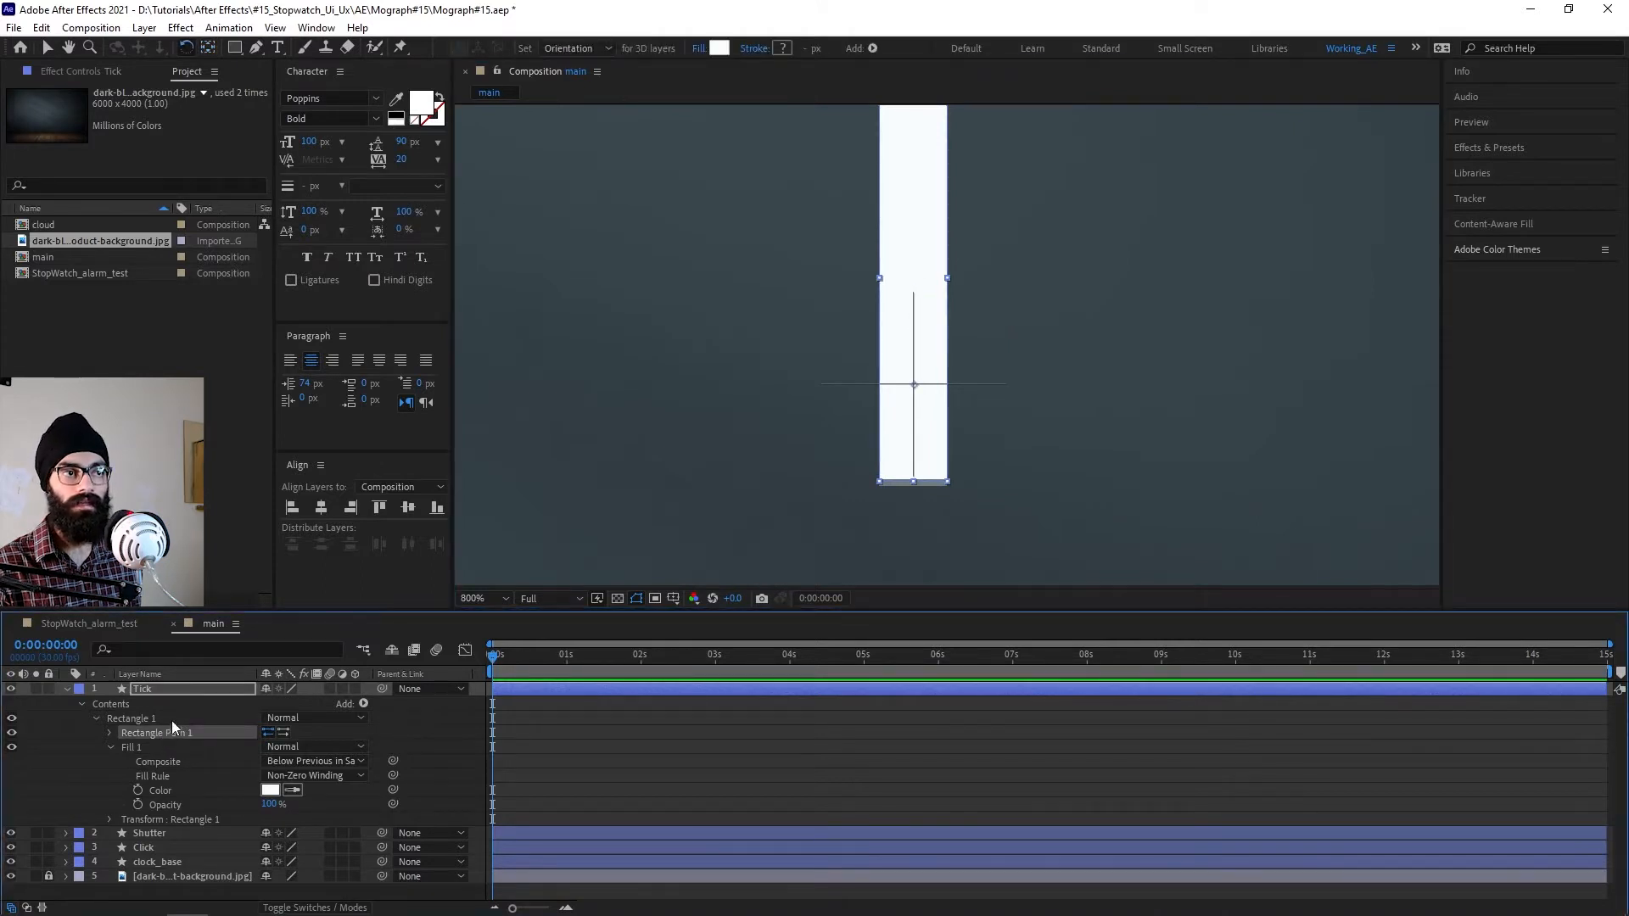
key(y)
click(915, 385)
scroll(953, 312, down, 1)
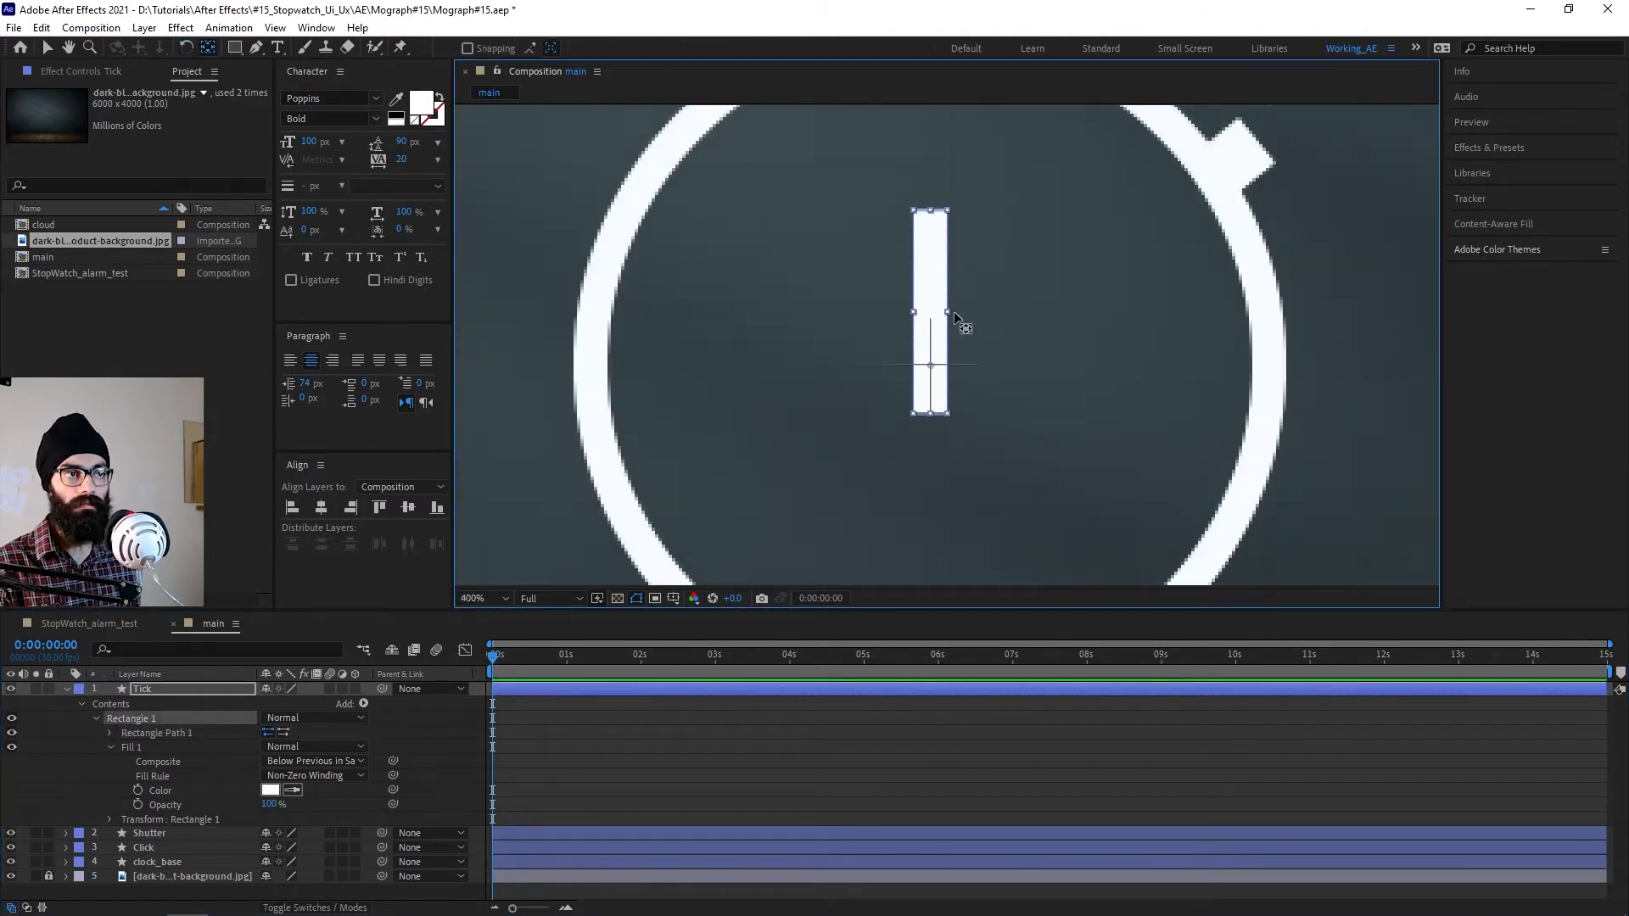
key(w)
drag(927, 273, 1083, 220)
Step: Collapse the Tick layer and delete Stroke 1 from the Click layer's rectangle
drag(1093, 297, 913, 353)
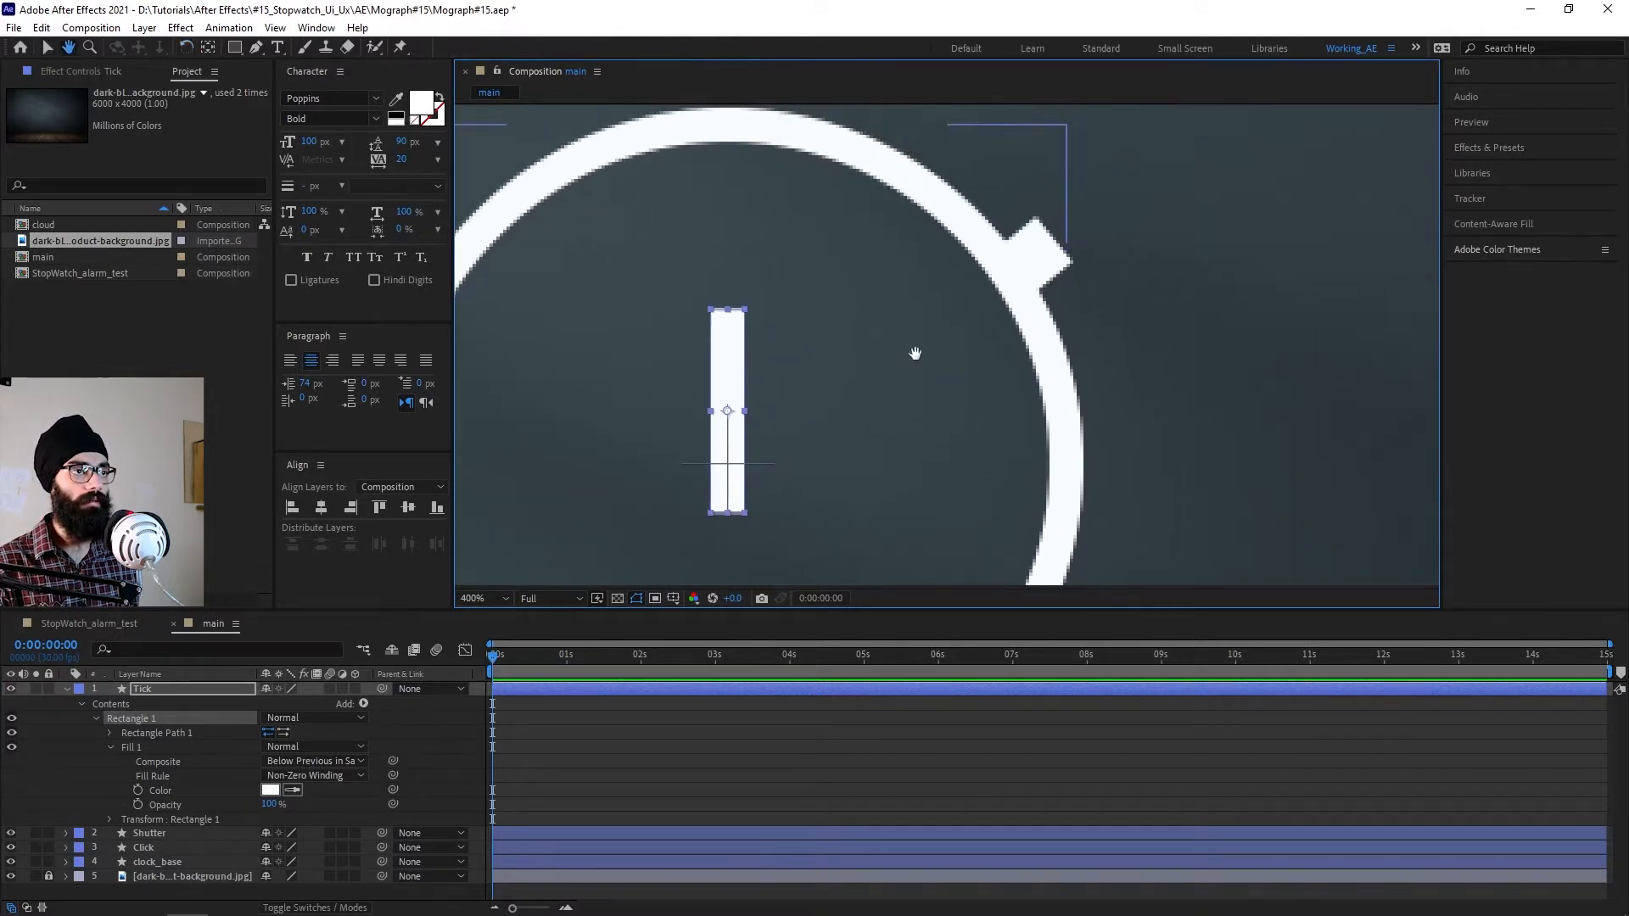
click(1056, 265)
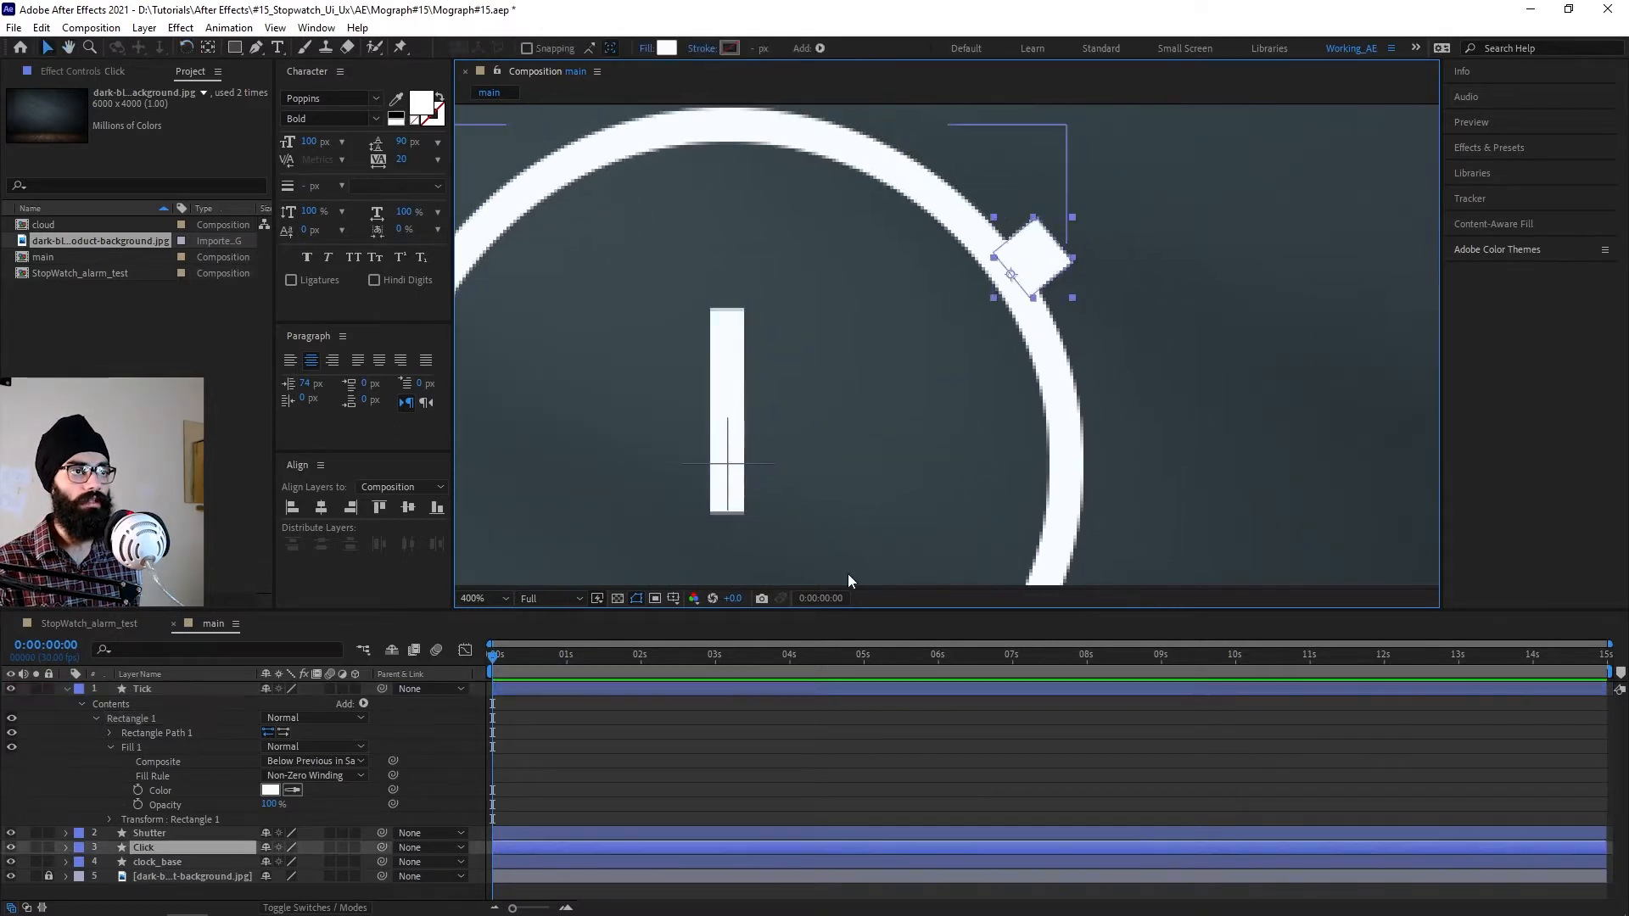
click(67, 688)
click(66, 718)
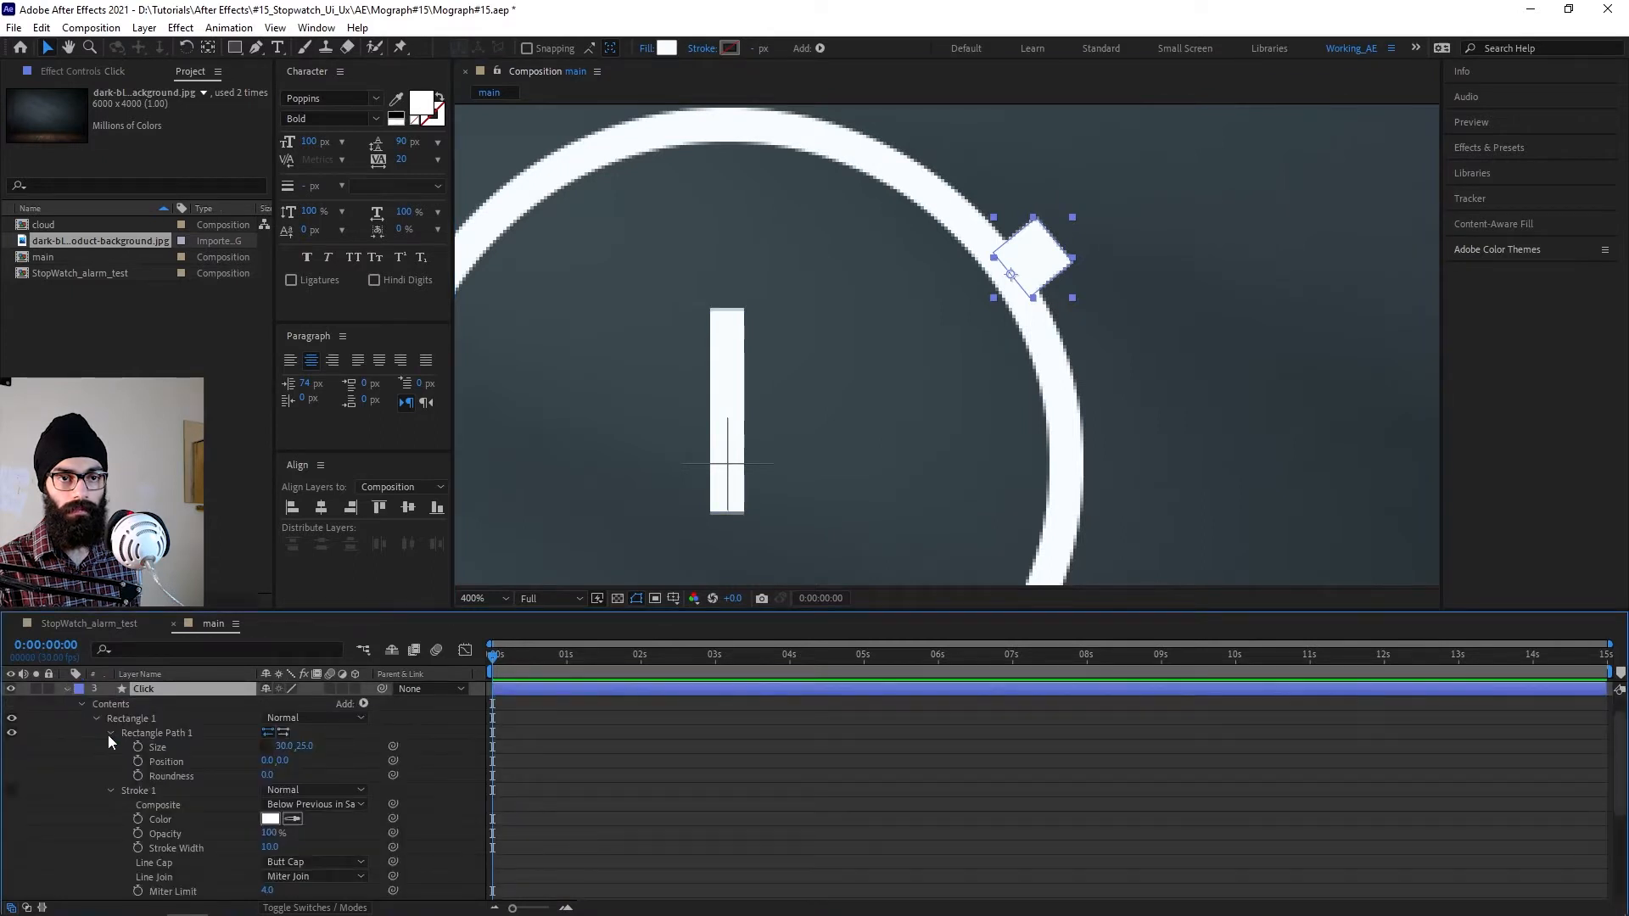
click(108, 731)
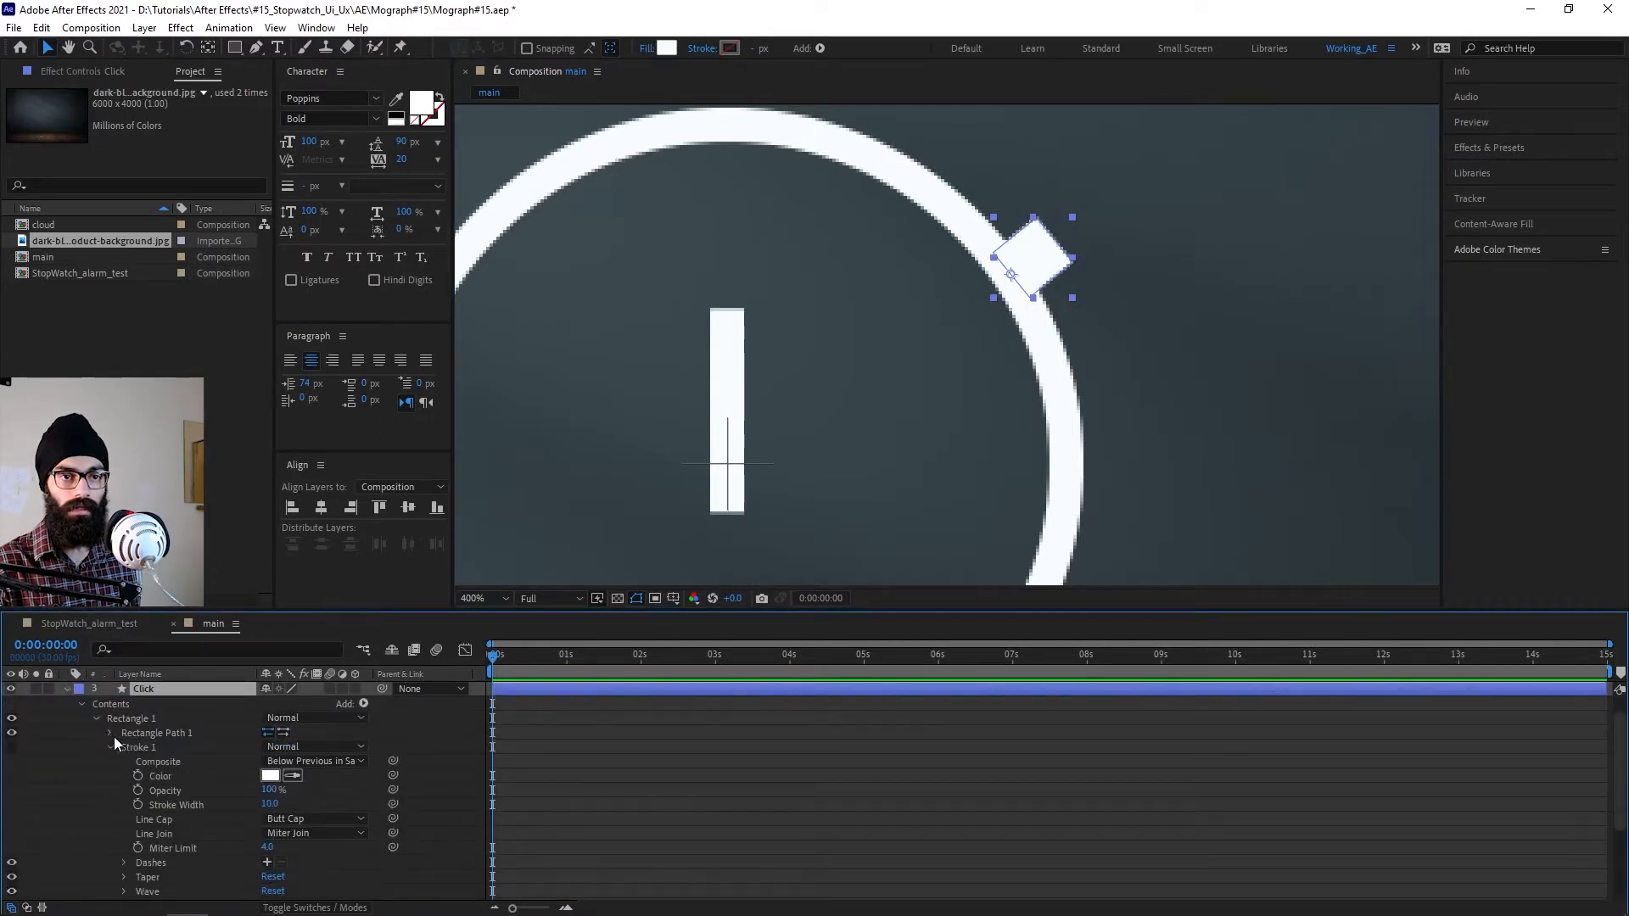
click(149, 747)
key(Delete)
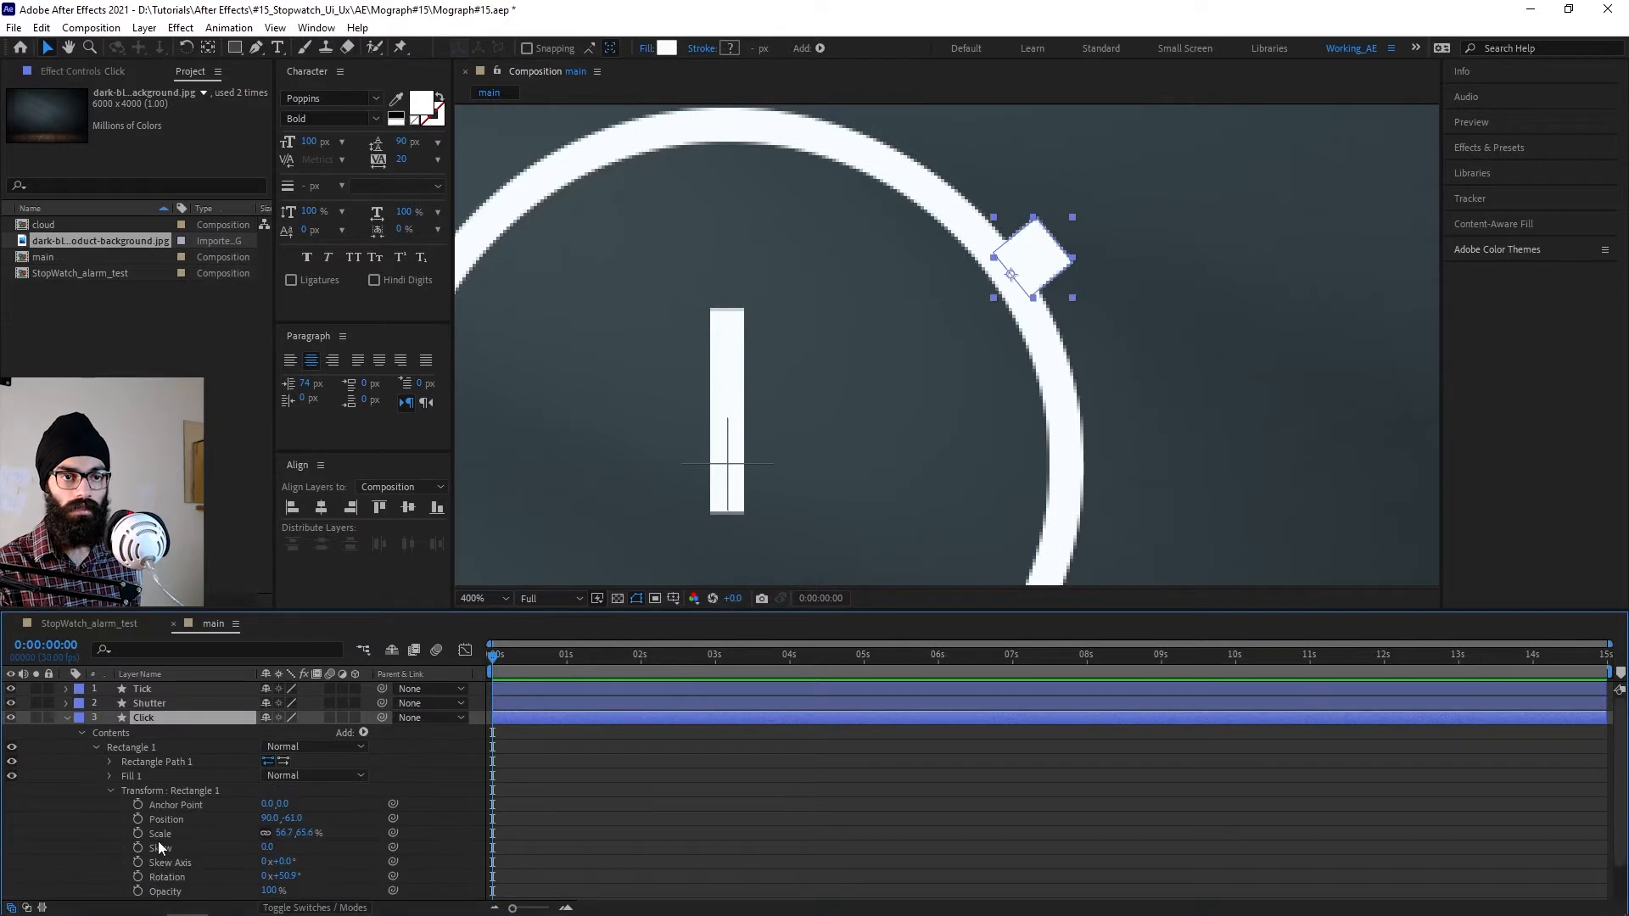
Step: Move the anchor point of the Click layer's Rectangle 1 to the middle of its edge on the ring with Pan Behind
click(170, 762)
scroll(947, 345, up, 1)
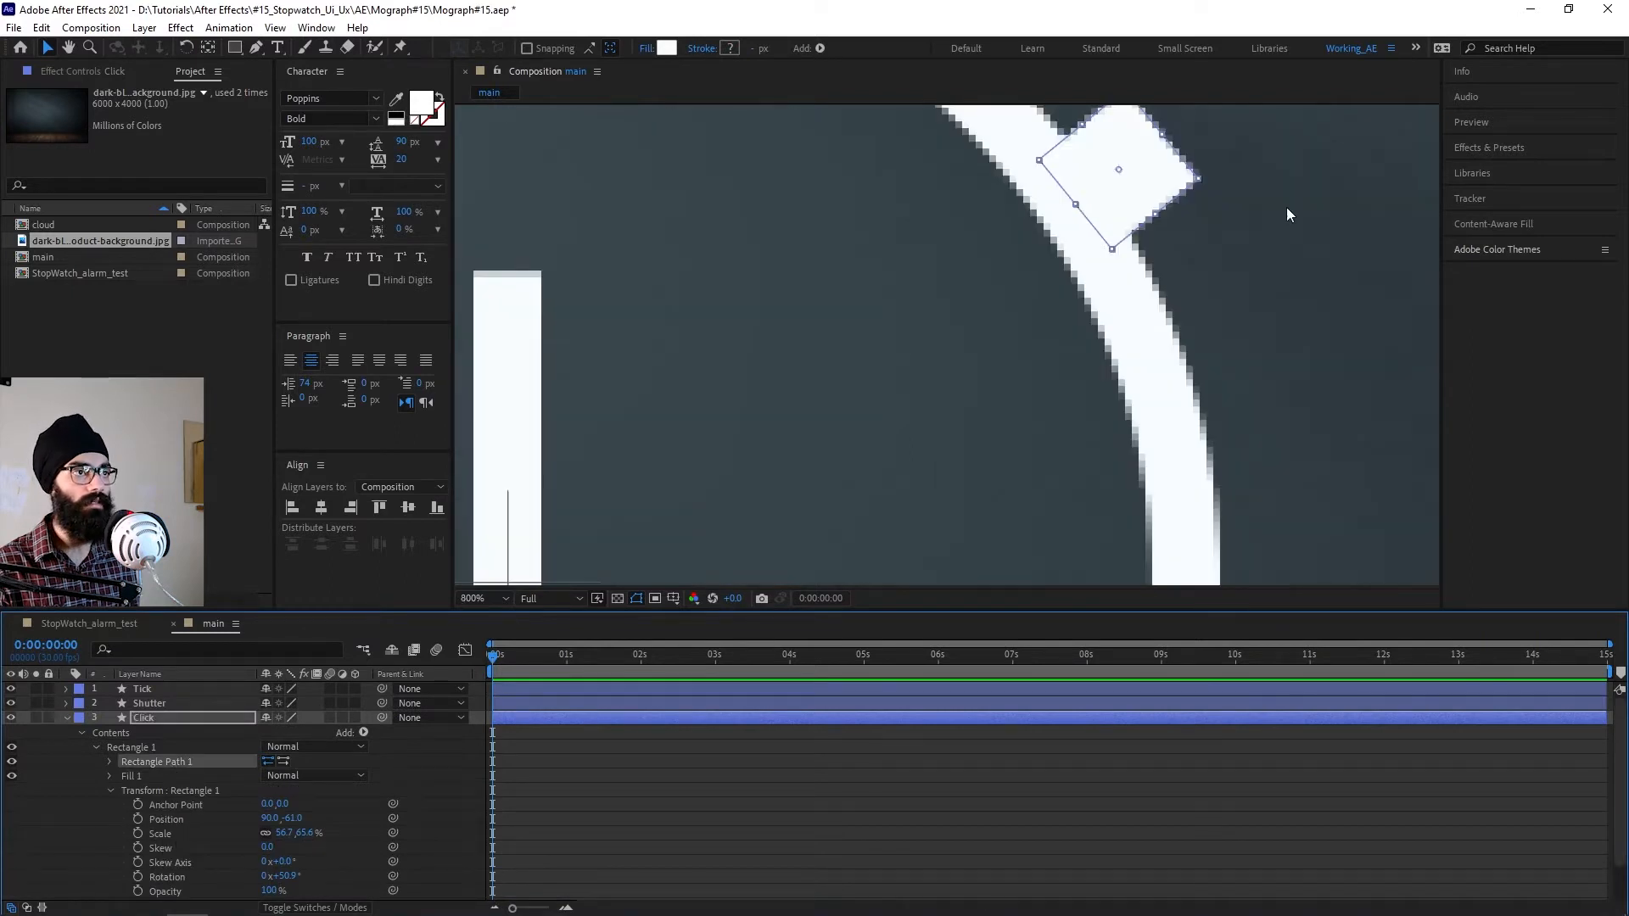
key(y)
drag(1146, 255, 1140, 321)
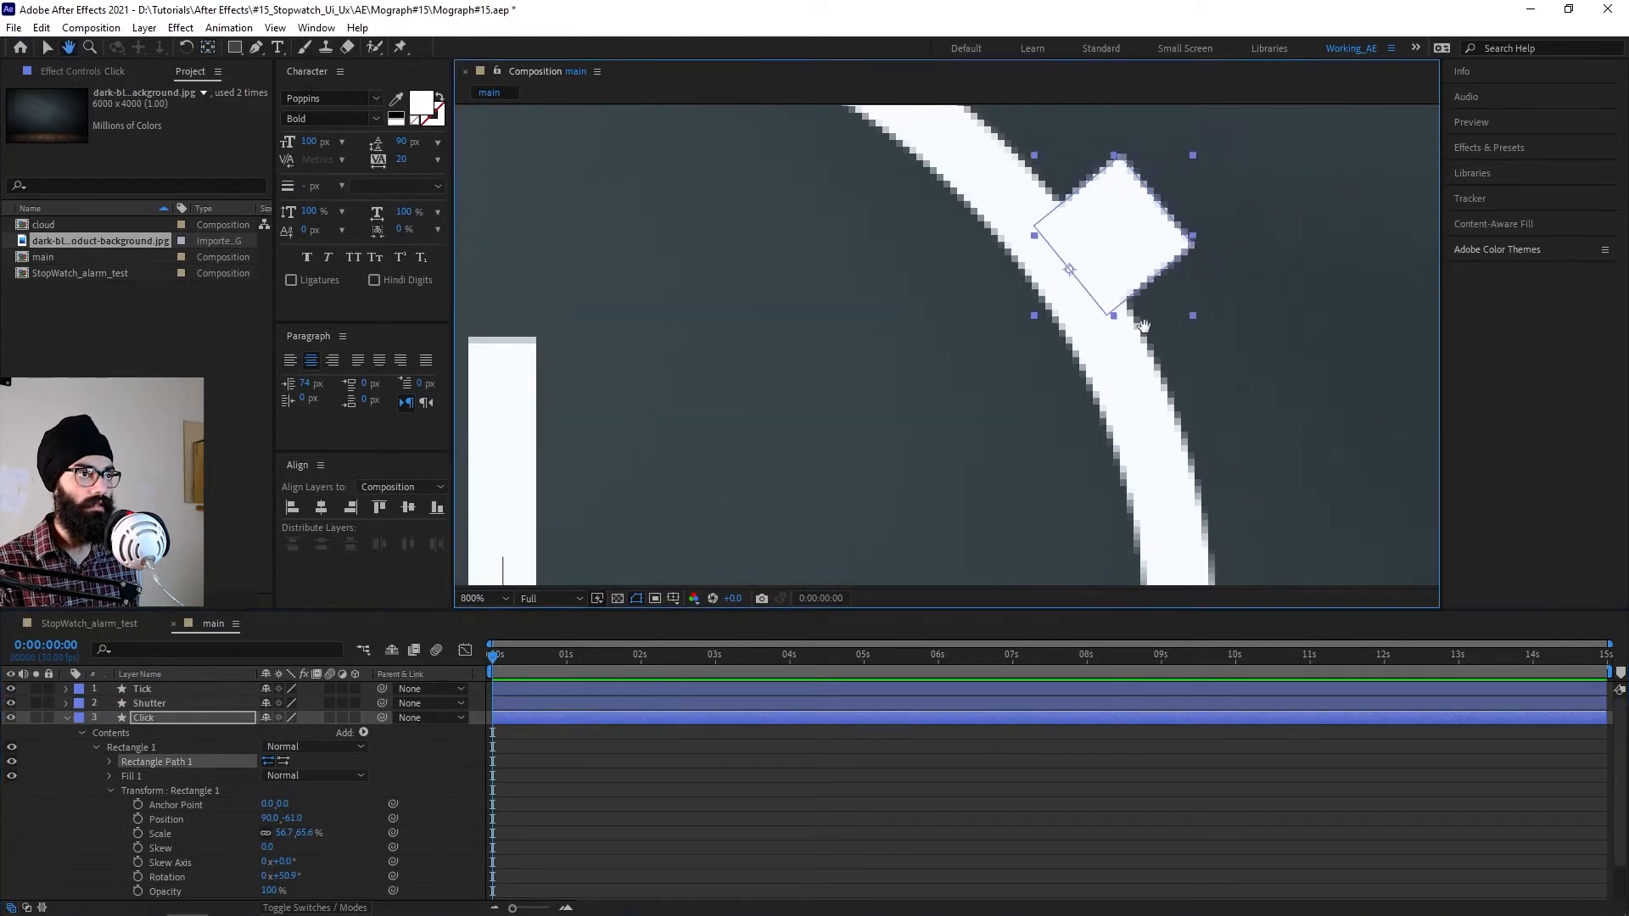
drag(1113, 233, 1070, 271)
click(109, 790)
click(109, 791)
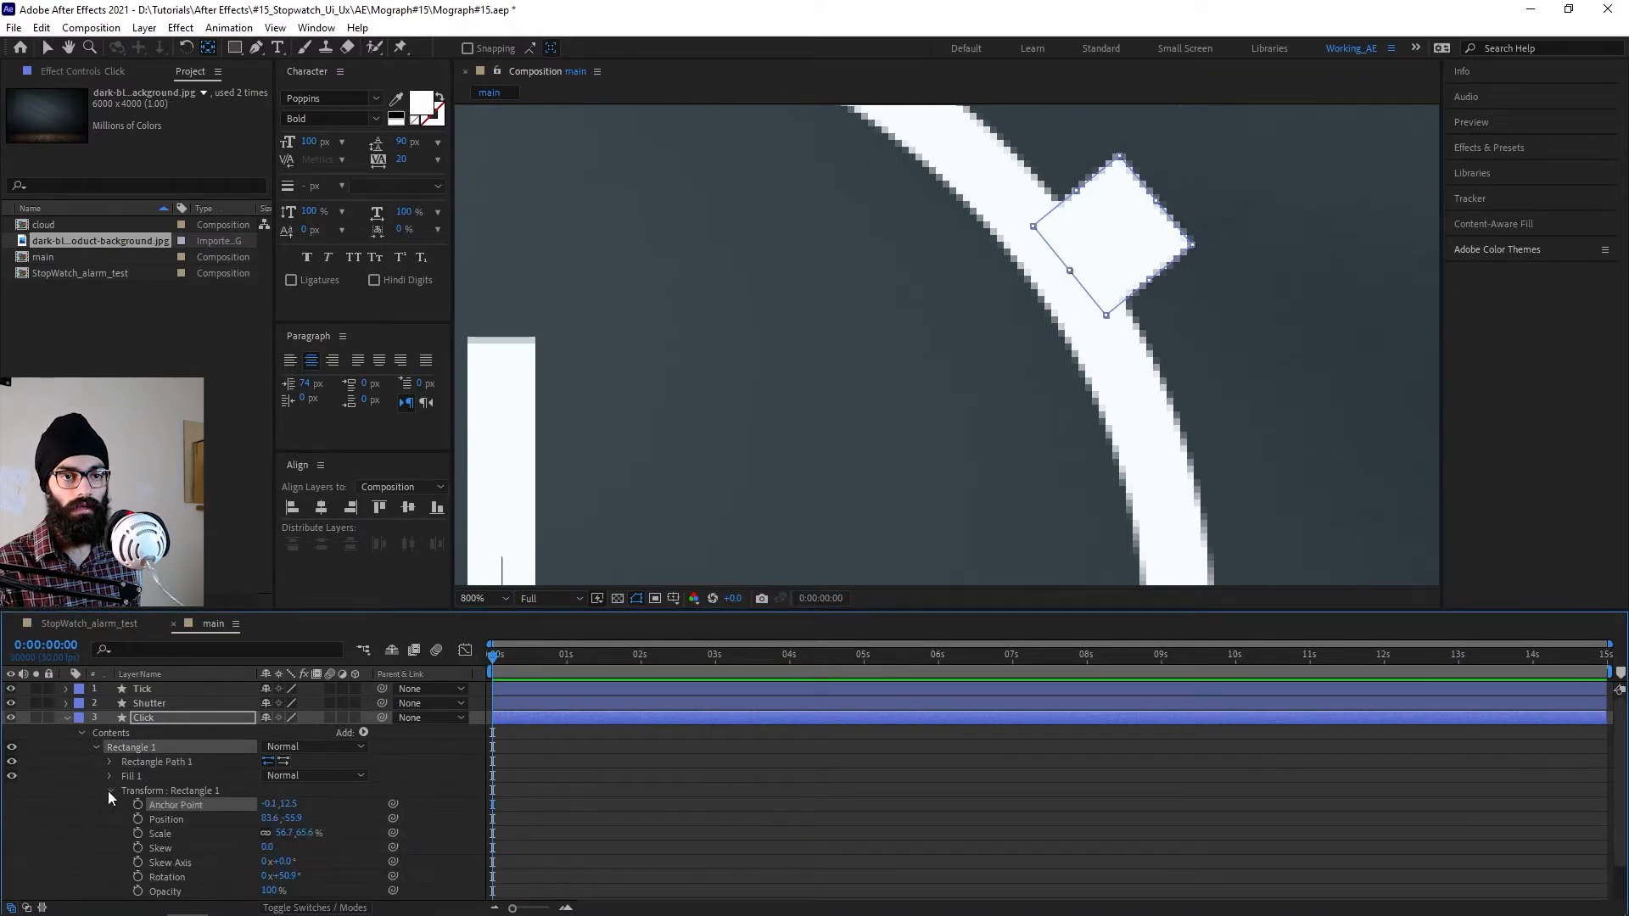
Step: Unlink the scale of the Click layer's Rectangle 1 and test scaling only its height from the ring
mouse_move(283, 839)
mouse_down()
mouse_move(244, 838)
mouse_move(320, 838)
mouse_move(287, 862)
mouse_move(307, 837)
mouse_up()
key(ctrl+z)
click(266, 833)
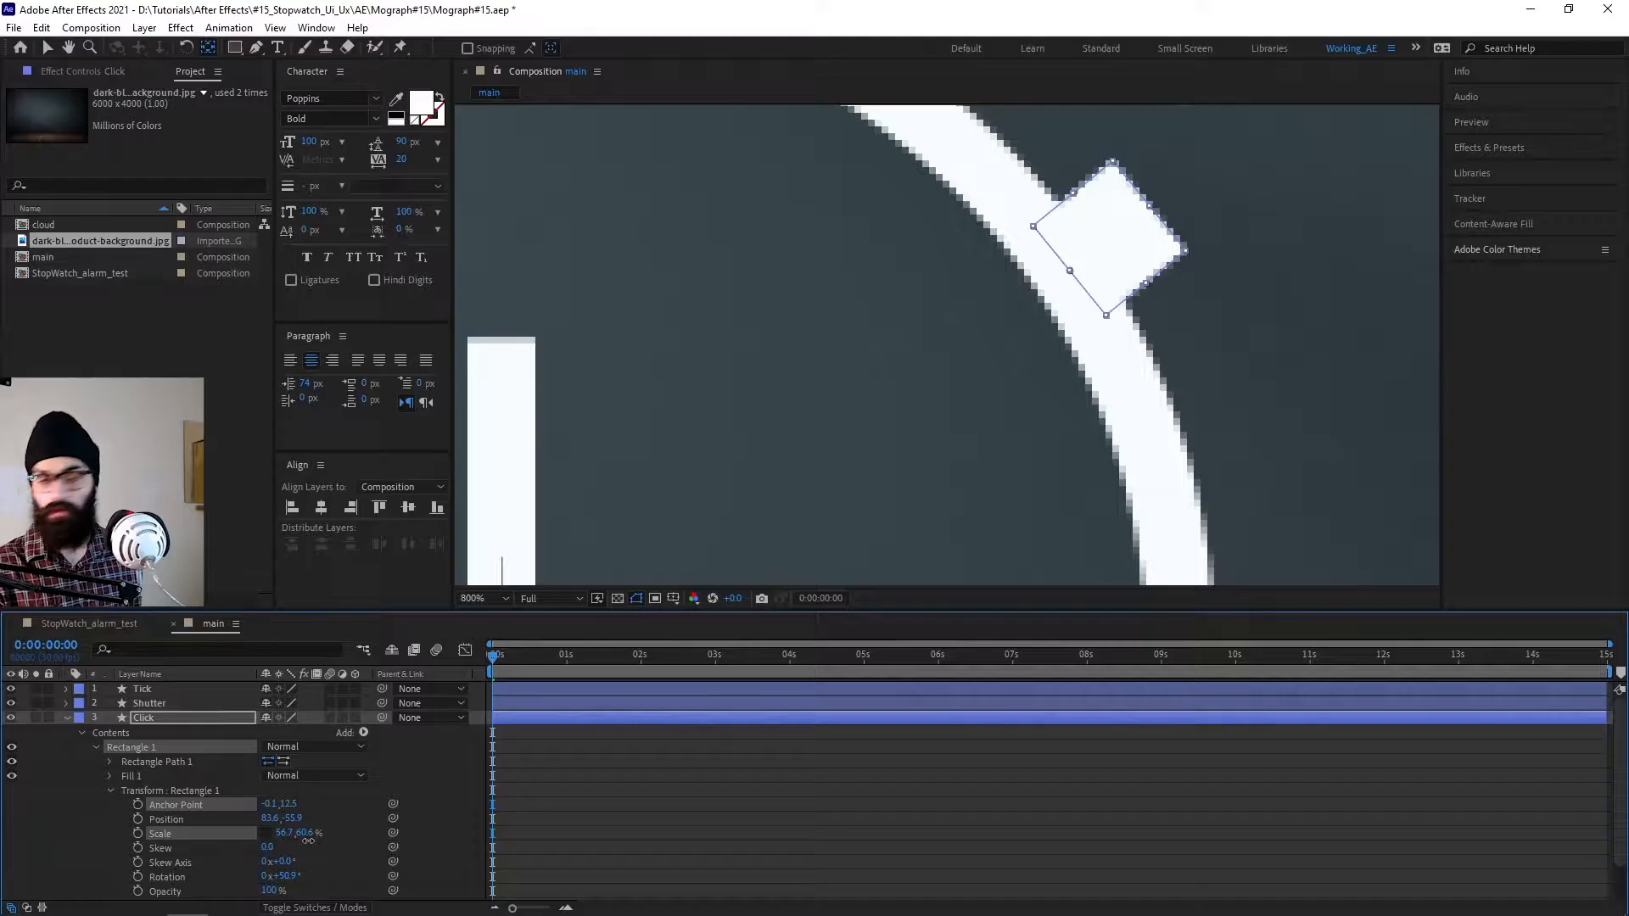
drag(307, 840, 318, 834)
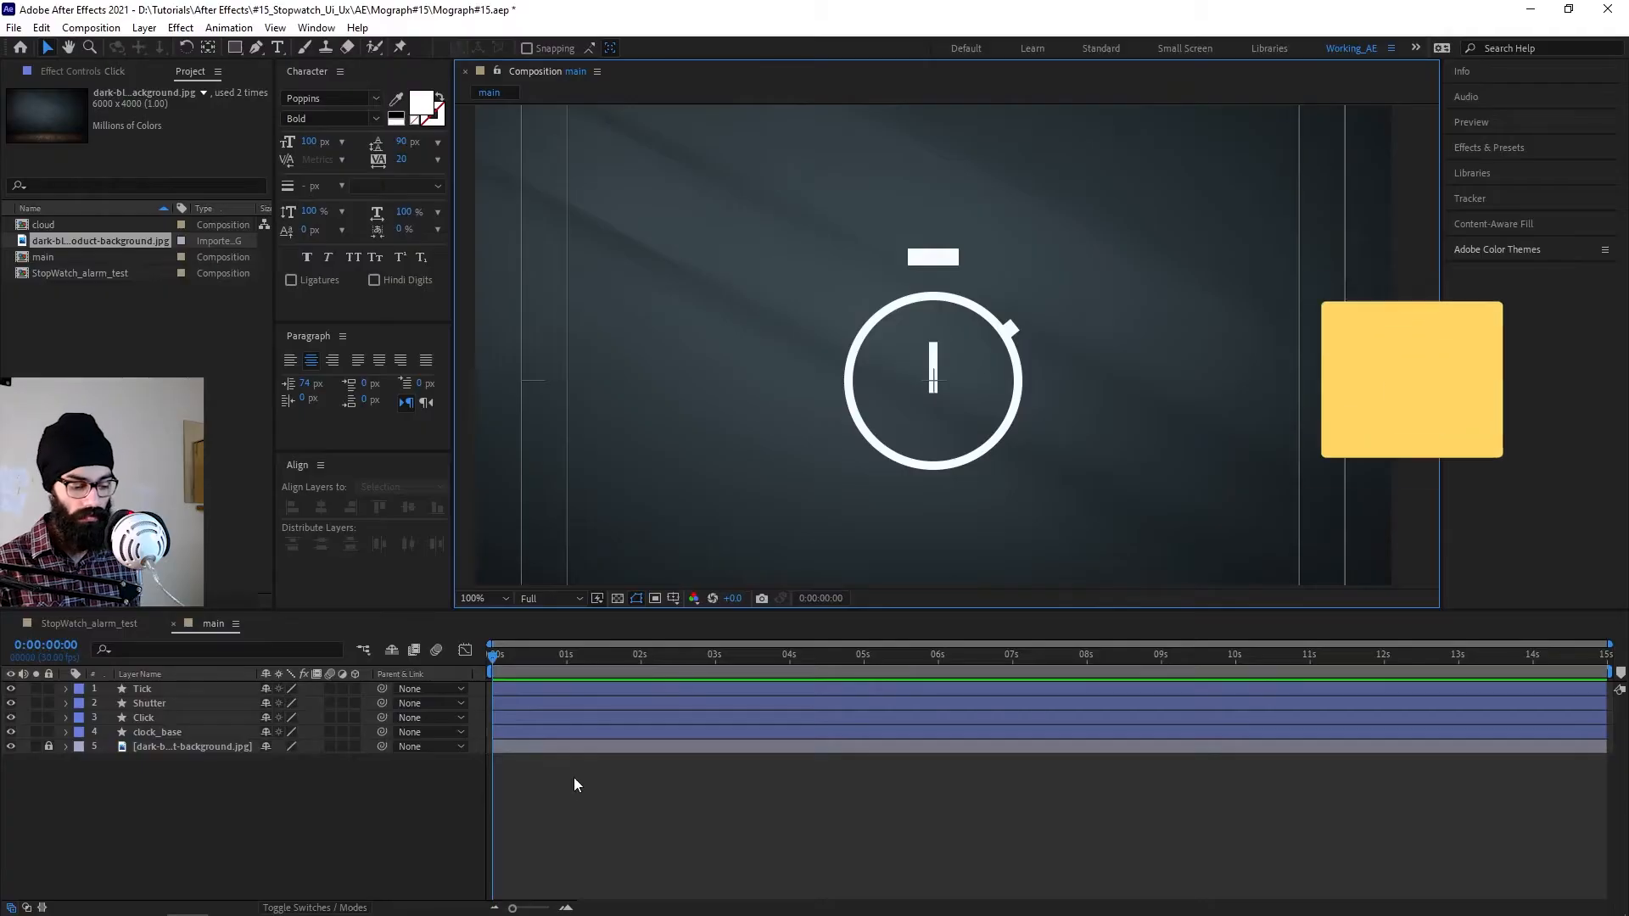
Step: Add a Scale keyframe to the Click layer's Rectangle 1 at 0:00:00:10
key(shift+Page_Down)
key(shift+Page_Down)
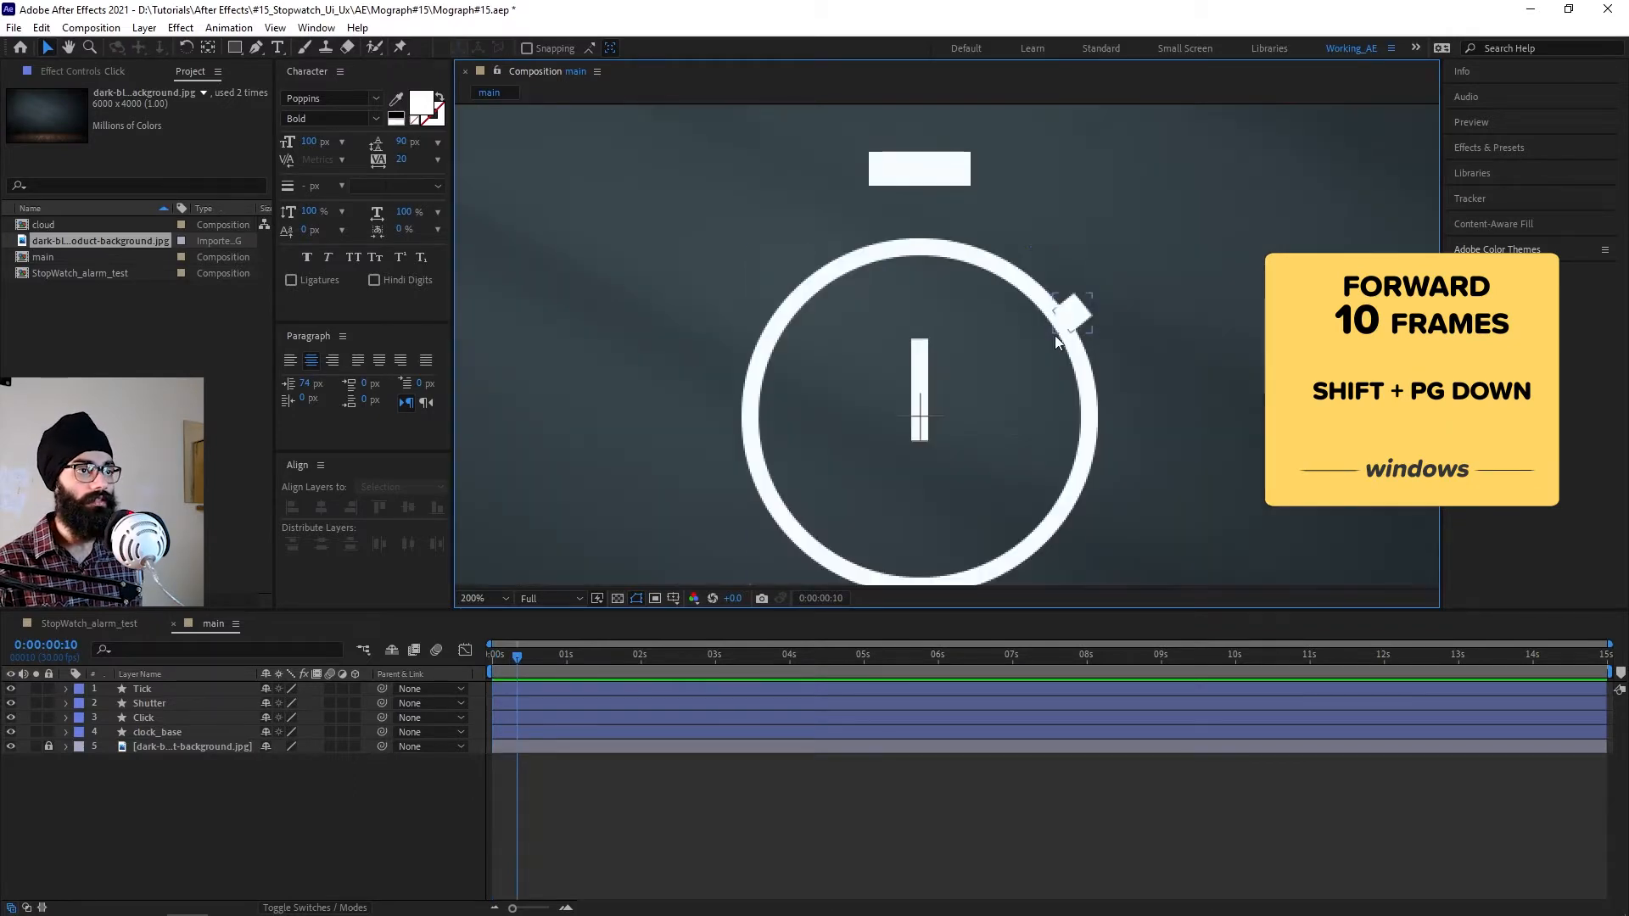
key(shift+Page_Down)
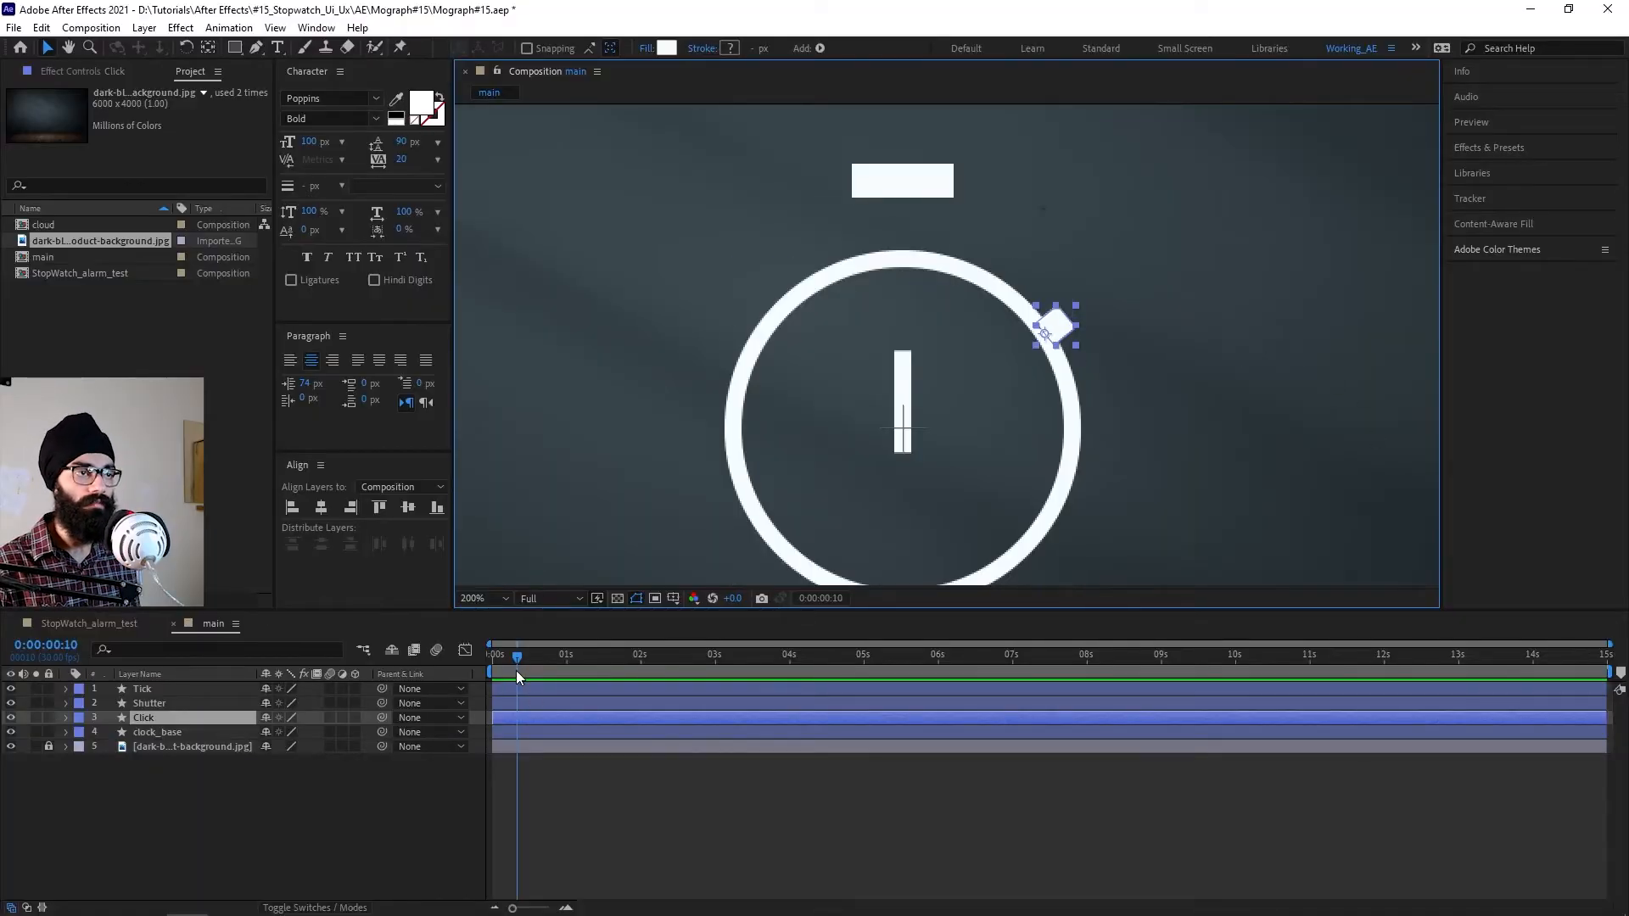
click(64, 718)
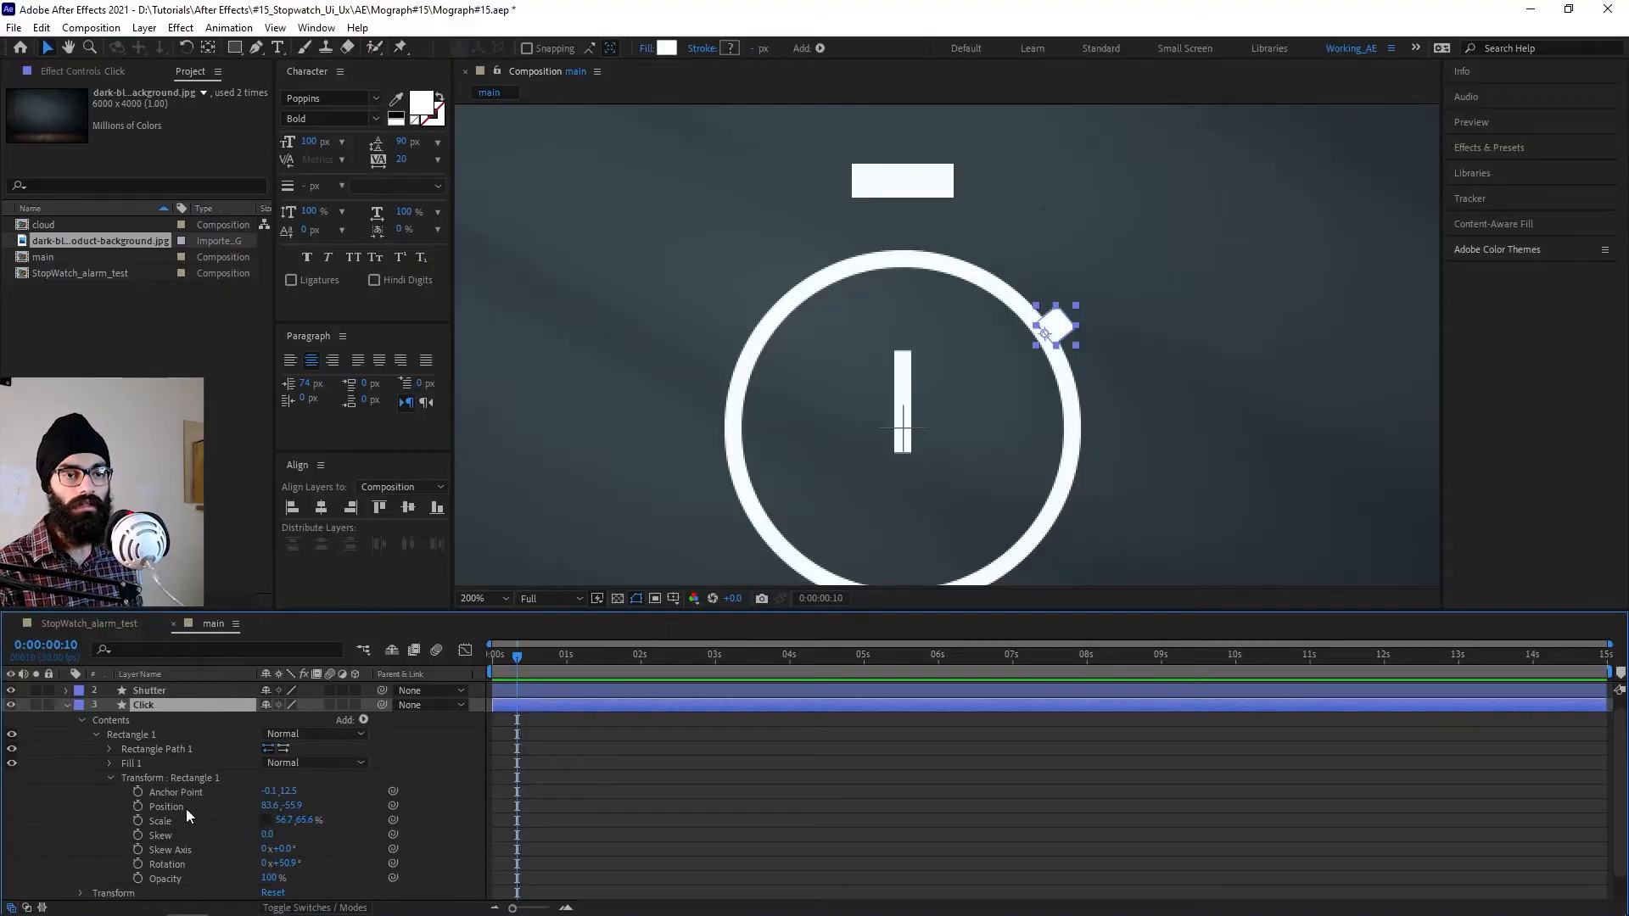
click(139, 821)
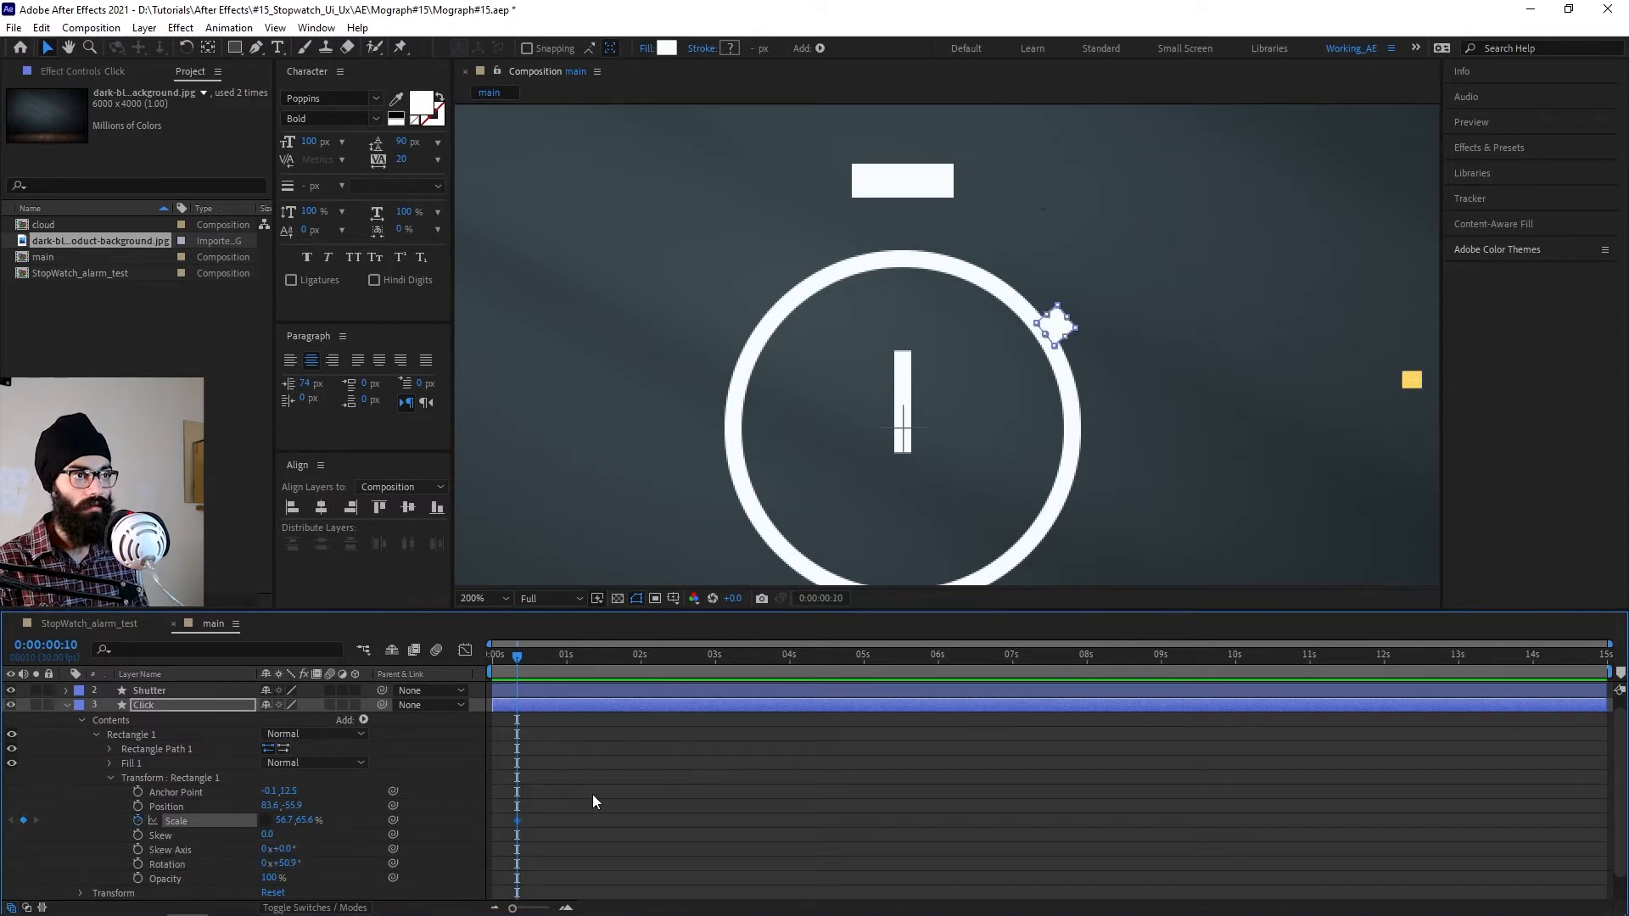
Step: Set the Click rectangle's vertical scale to 0% at 0:00:00:20
key(shift+Page_Down)
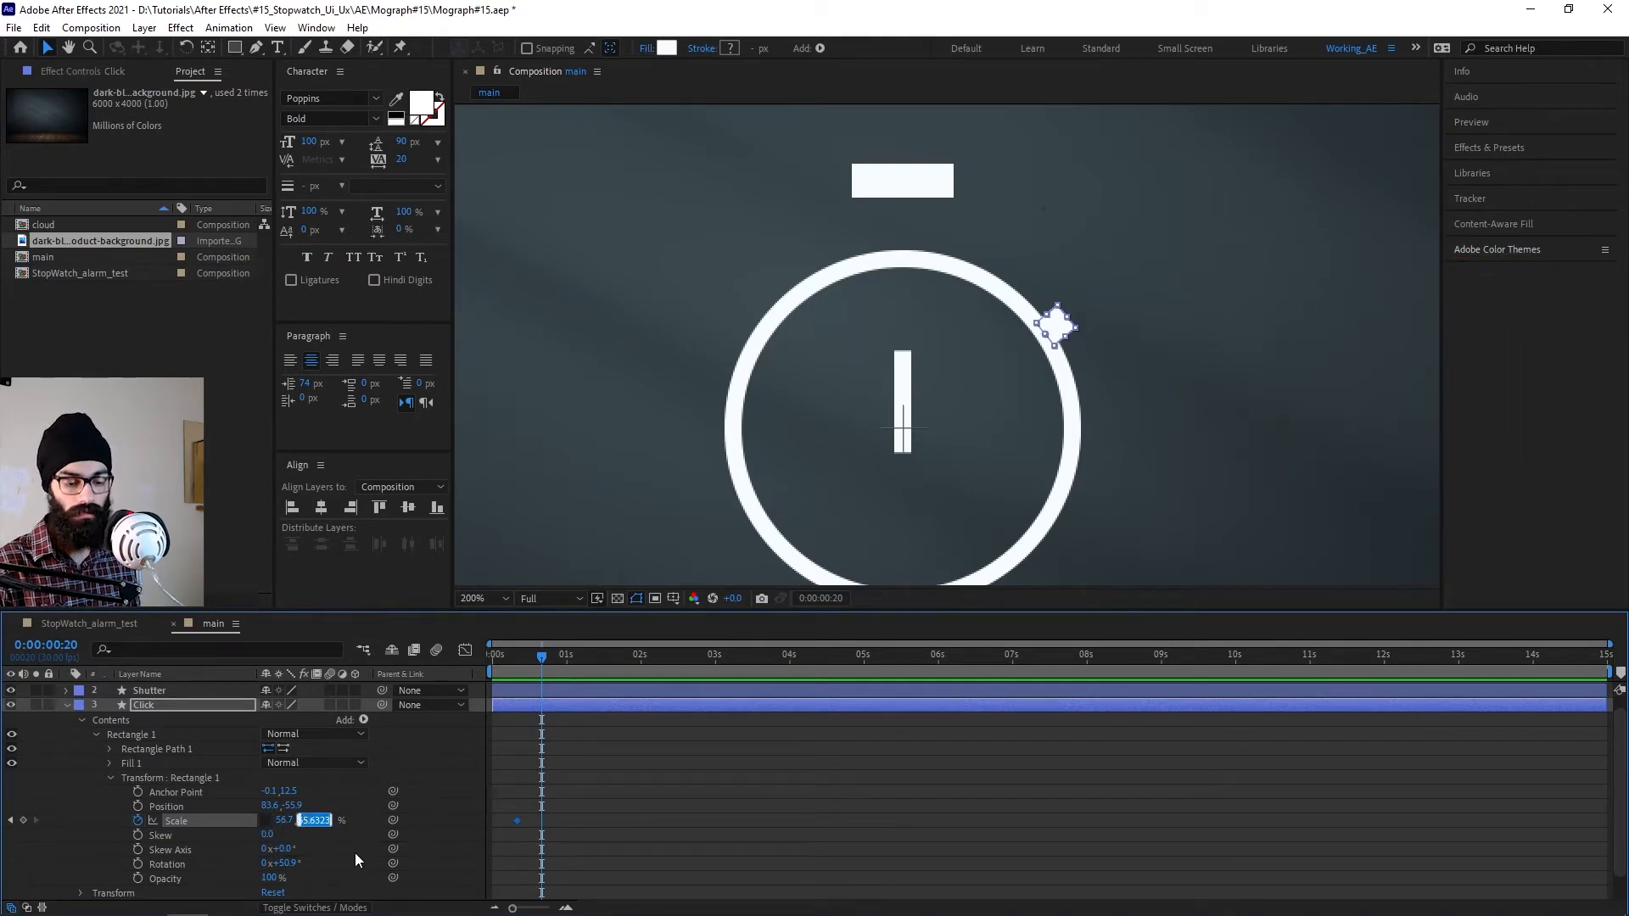
text(0)
key(Return)
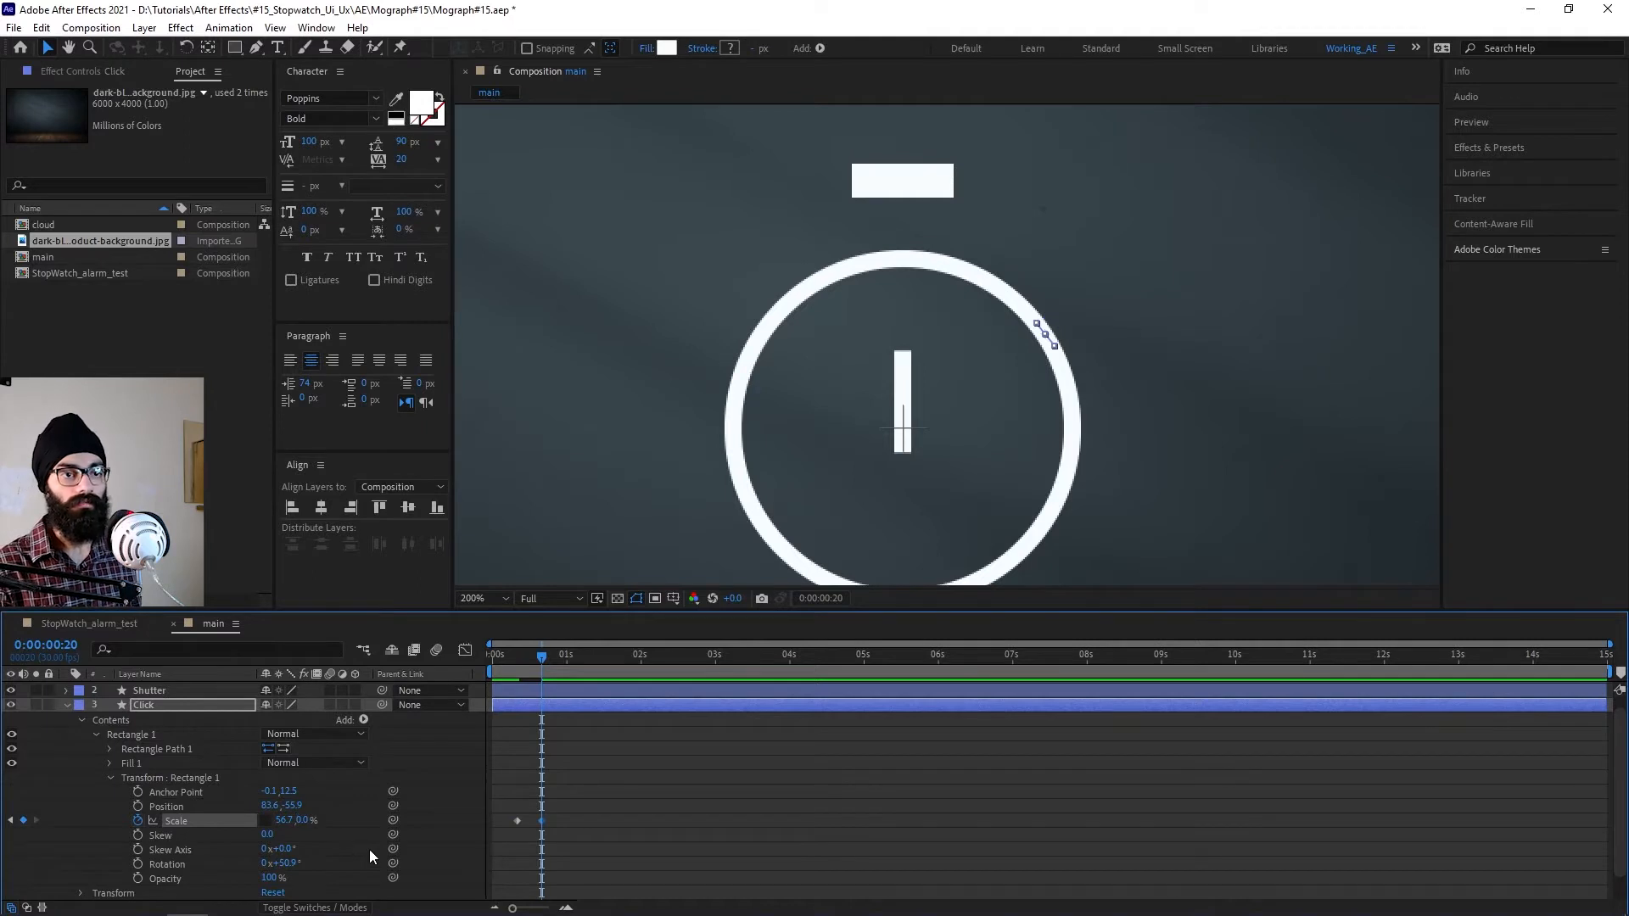
Step: Copy the Click rectangle's first Scale keyframe to 0:00:01:00 and preview the button-press animation
key(shift+Page_Down)
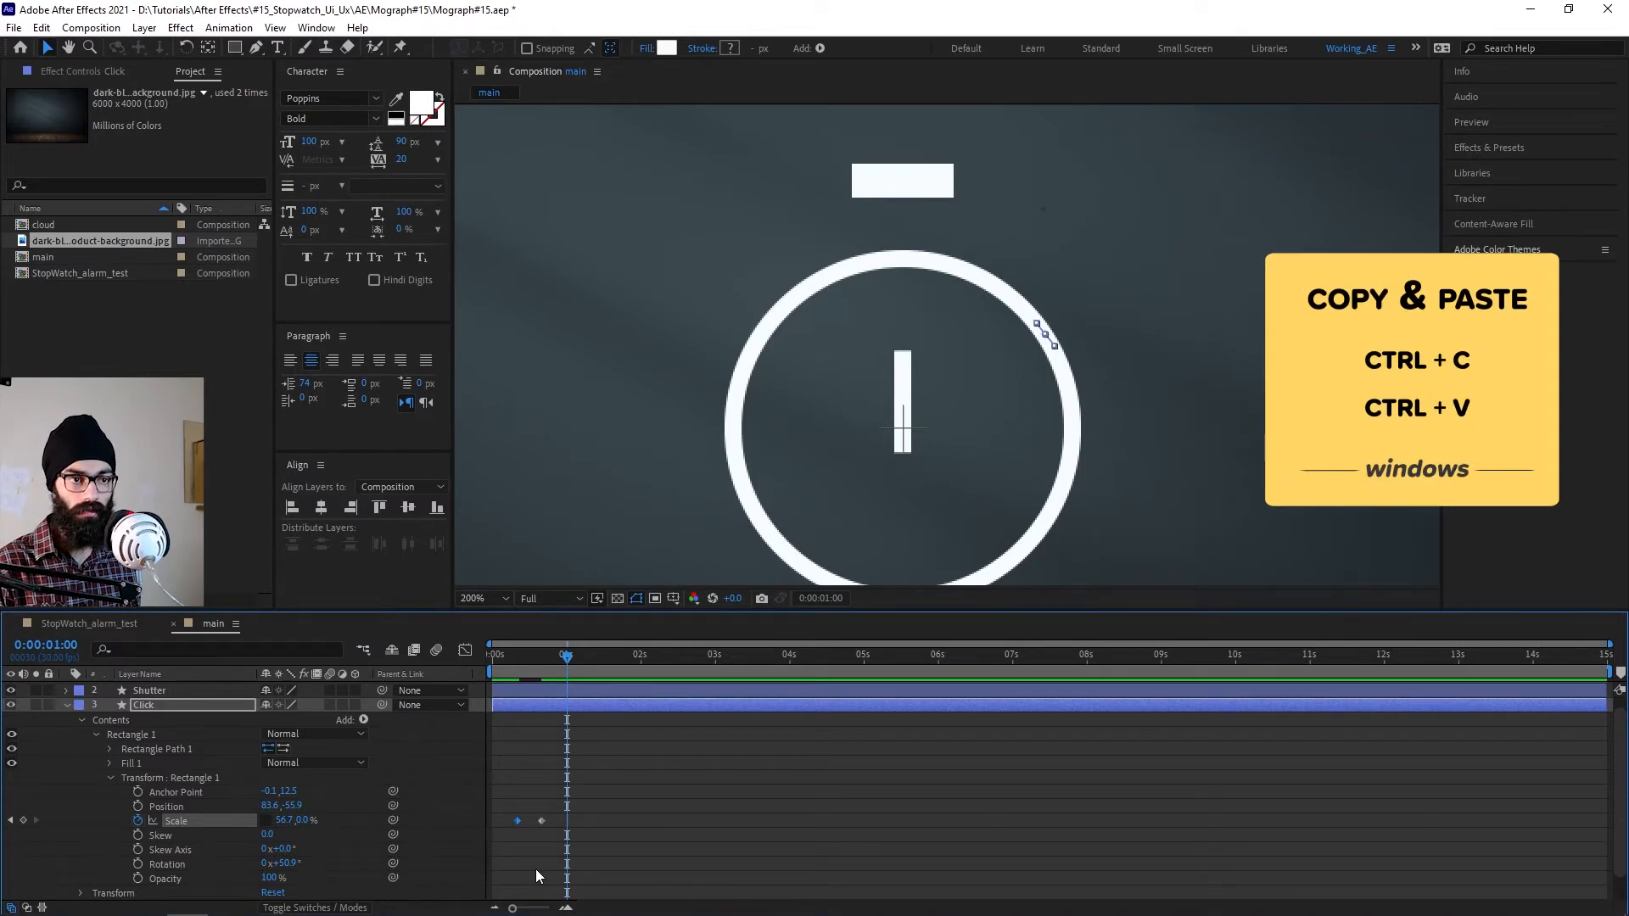
key(ctrl+c)
key(ctrl+v)
drag(580, 658, 516, 659)
key(space)
key(space)
key(space)
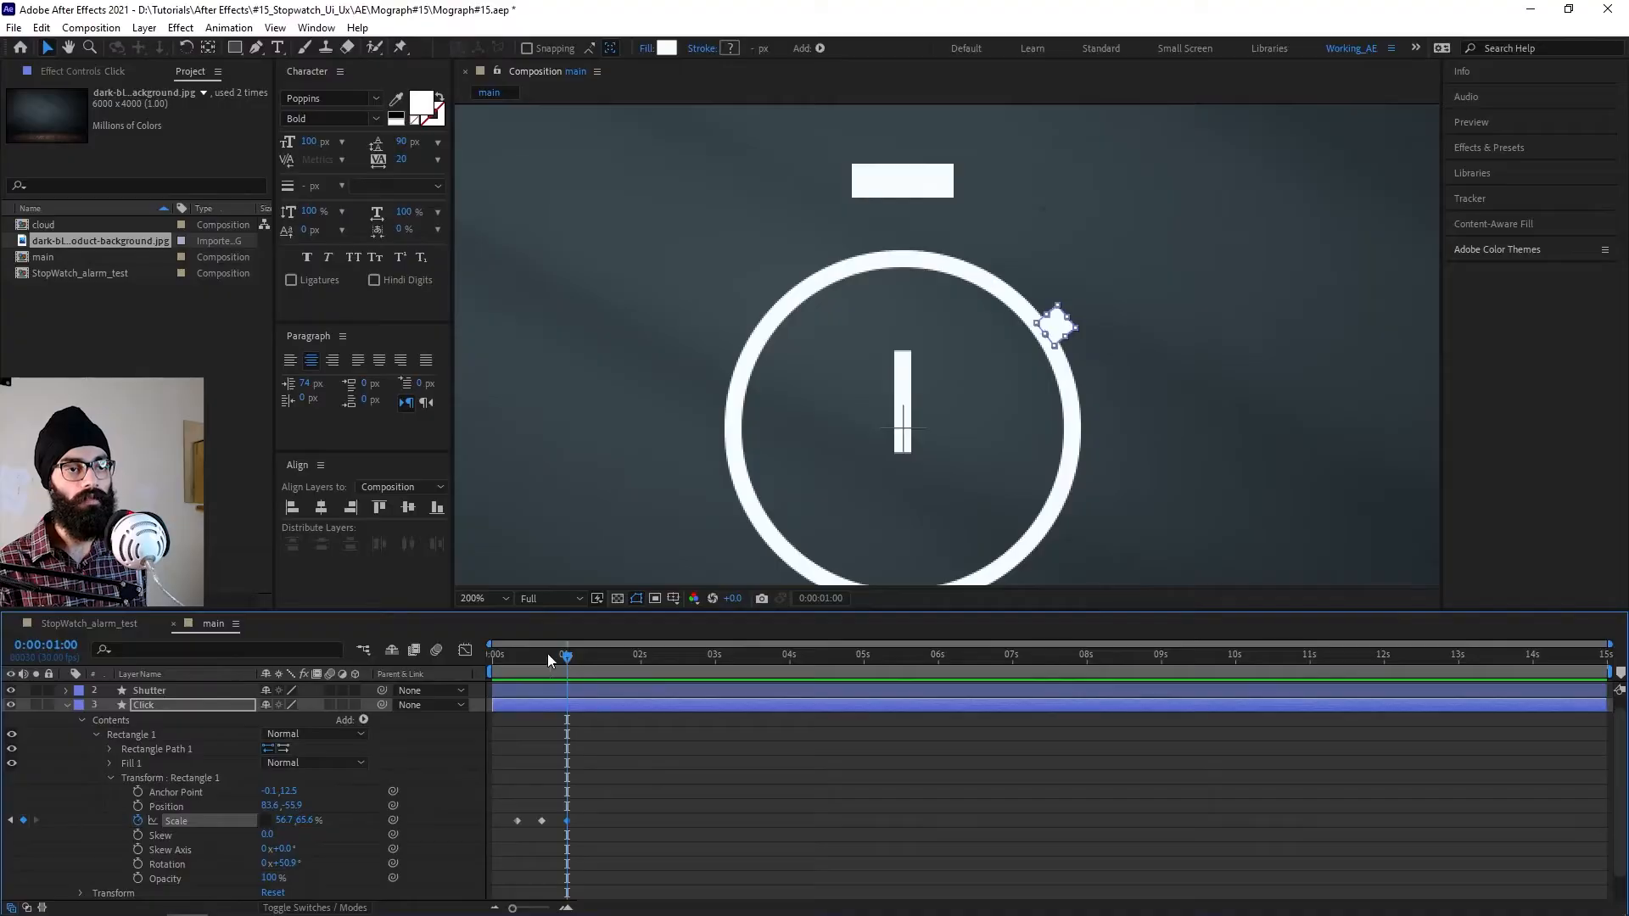
Step: Copy the Click rectangle's final Scale keyframe to 0:00:01:10 and set its vertical scale to 70% at 0:00:01:00
drag(547, 653, 575, 681)
key(space)
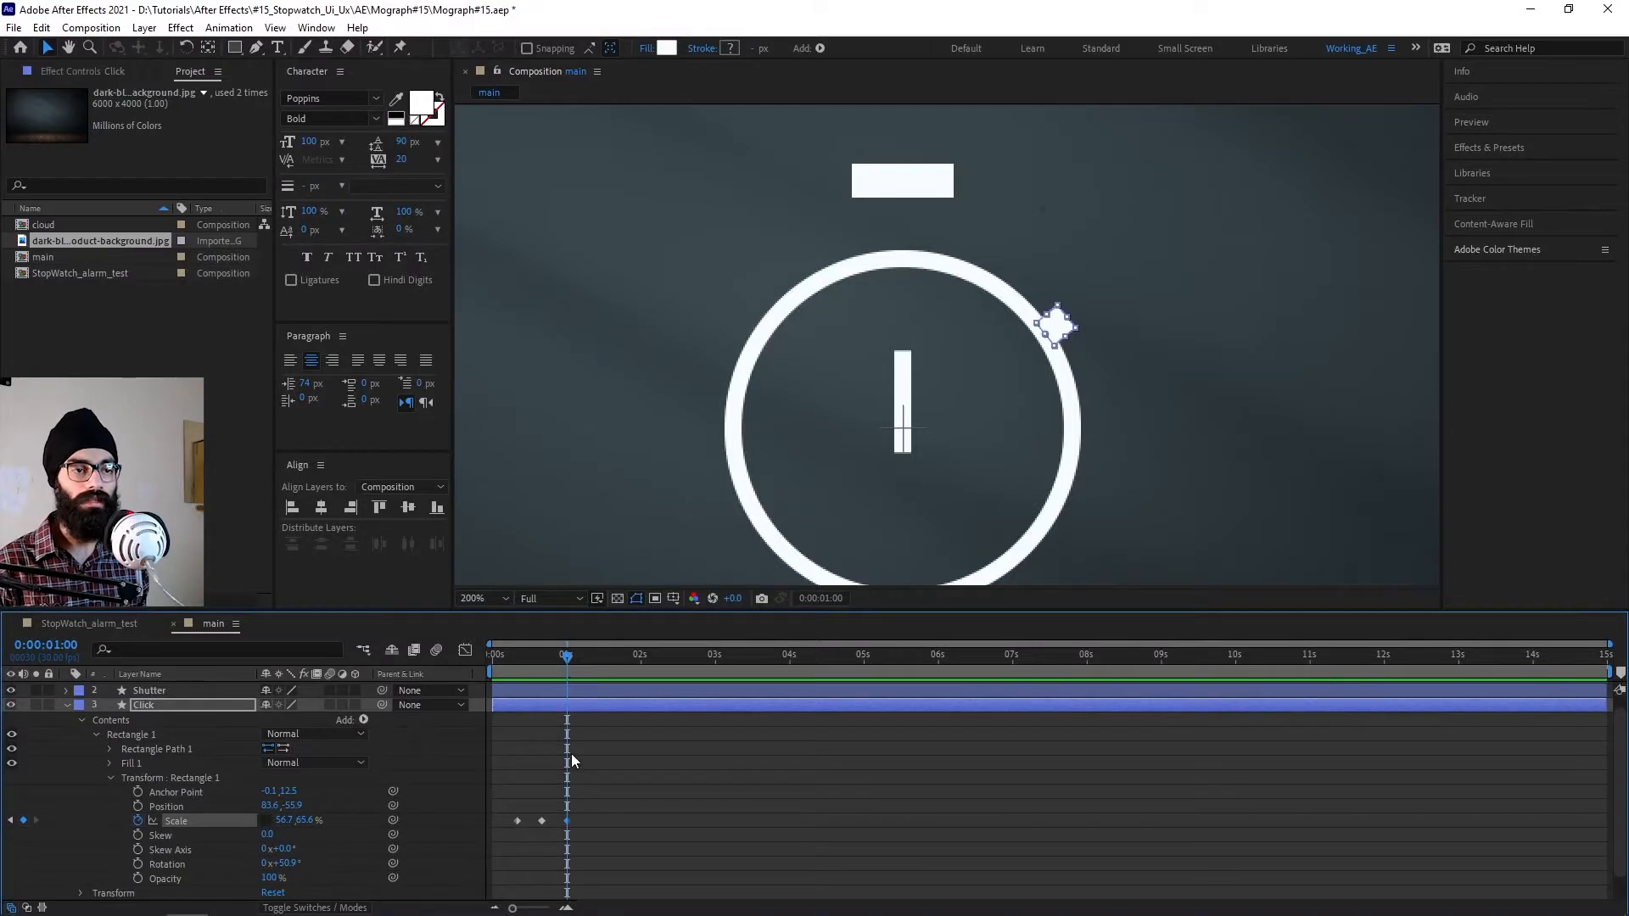
key(shift+Page_Down)
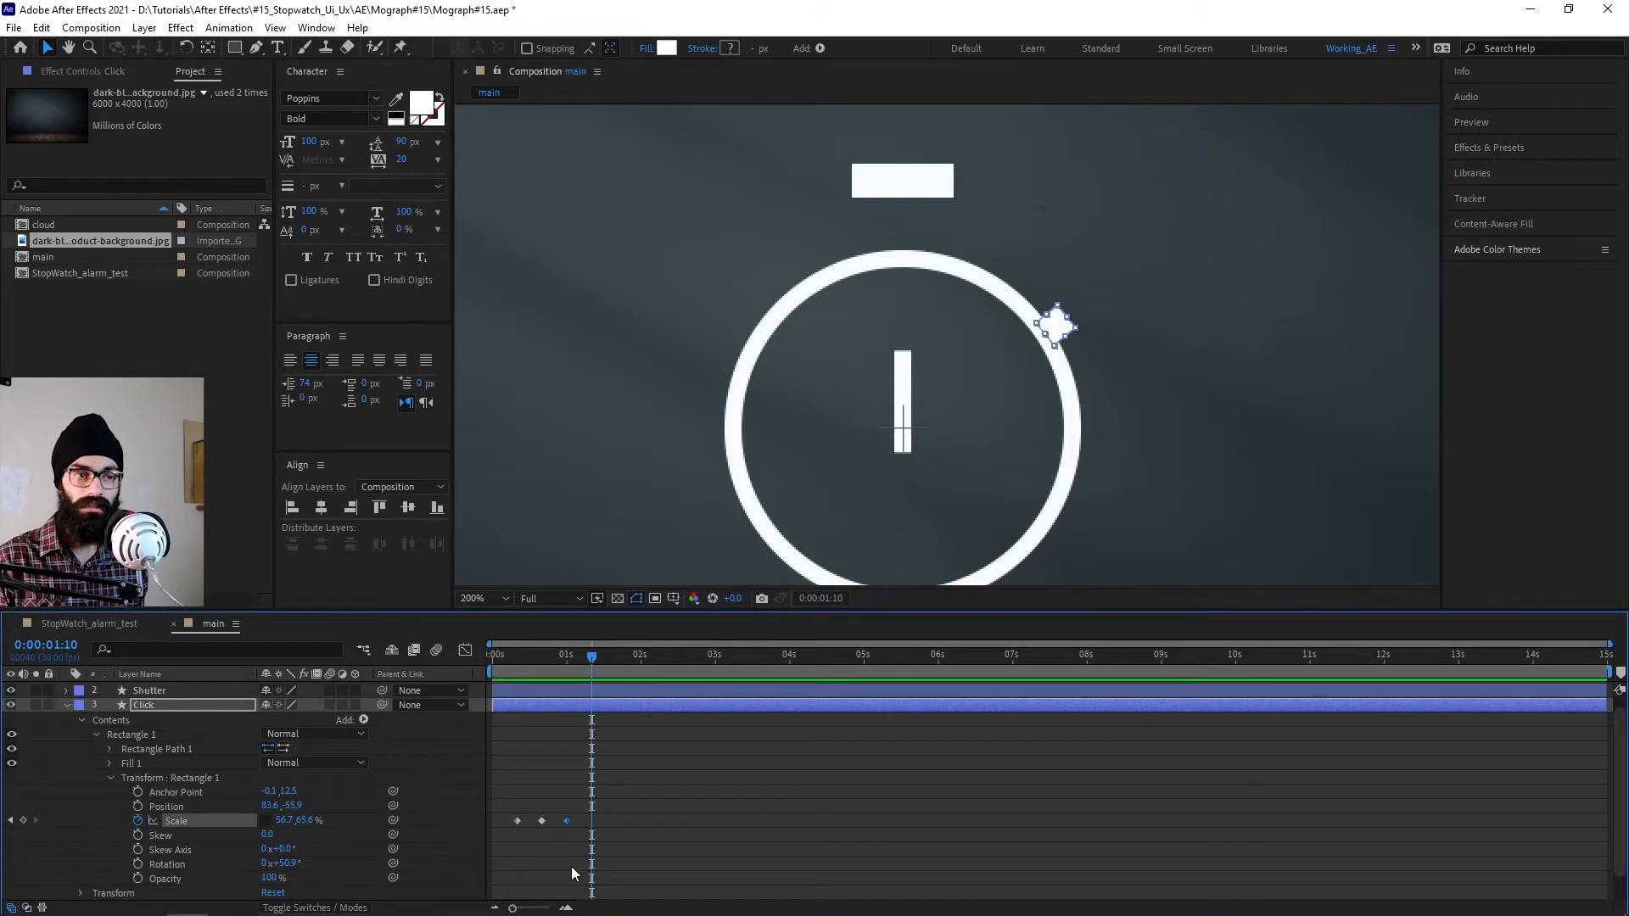
drag(584, 657, 570, 658)
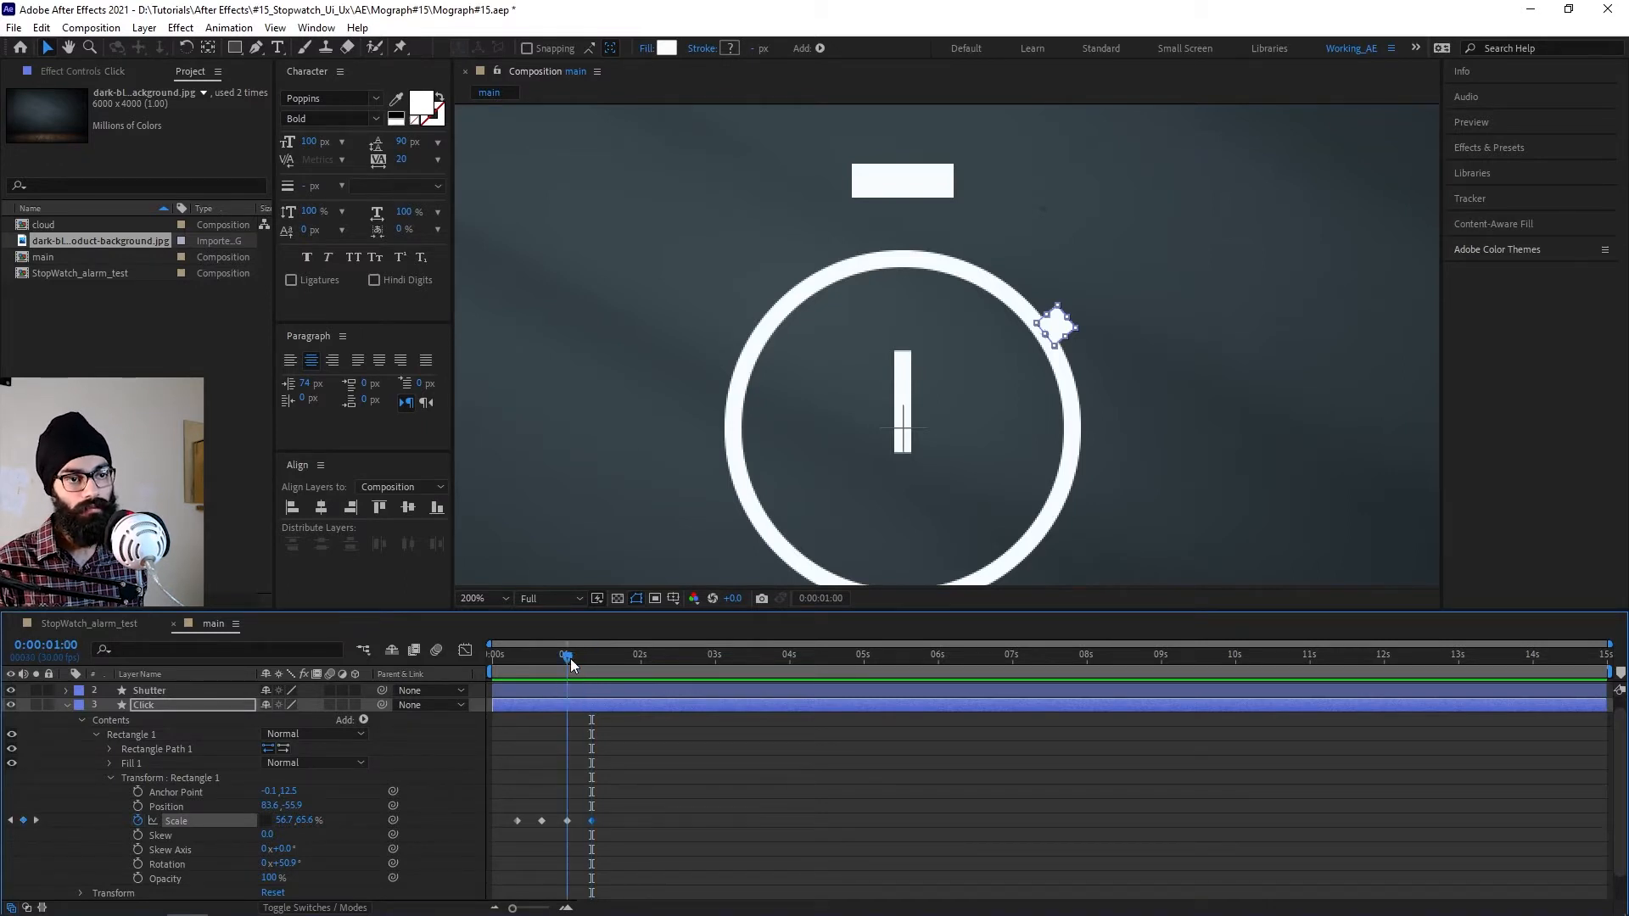
click(567, 821)
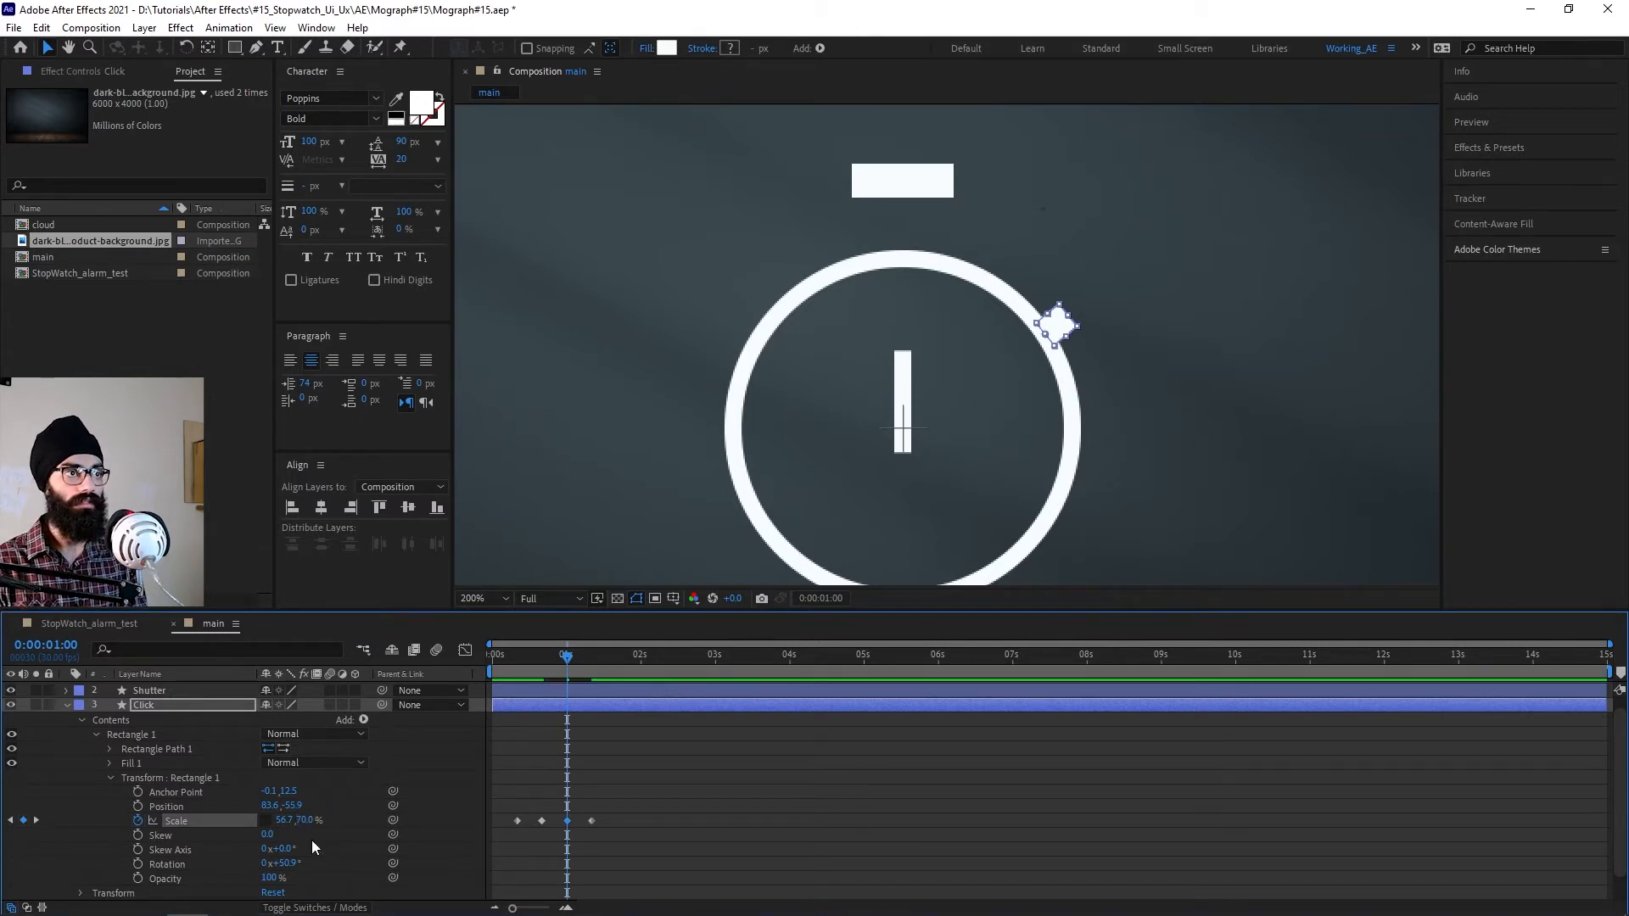
Step: Preview the button press from 0:00:00:10 and apply Easy Ease to all of the Click rectangle's Scale keyframes
drag(543, 658, 518, 667)
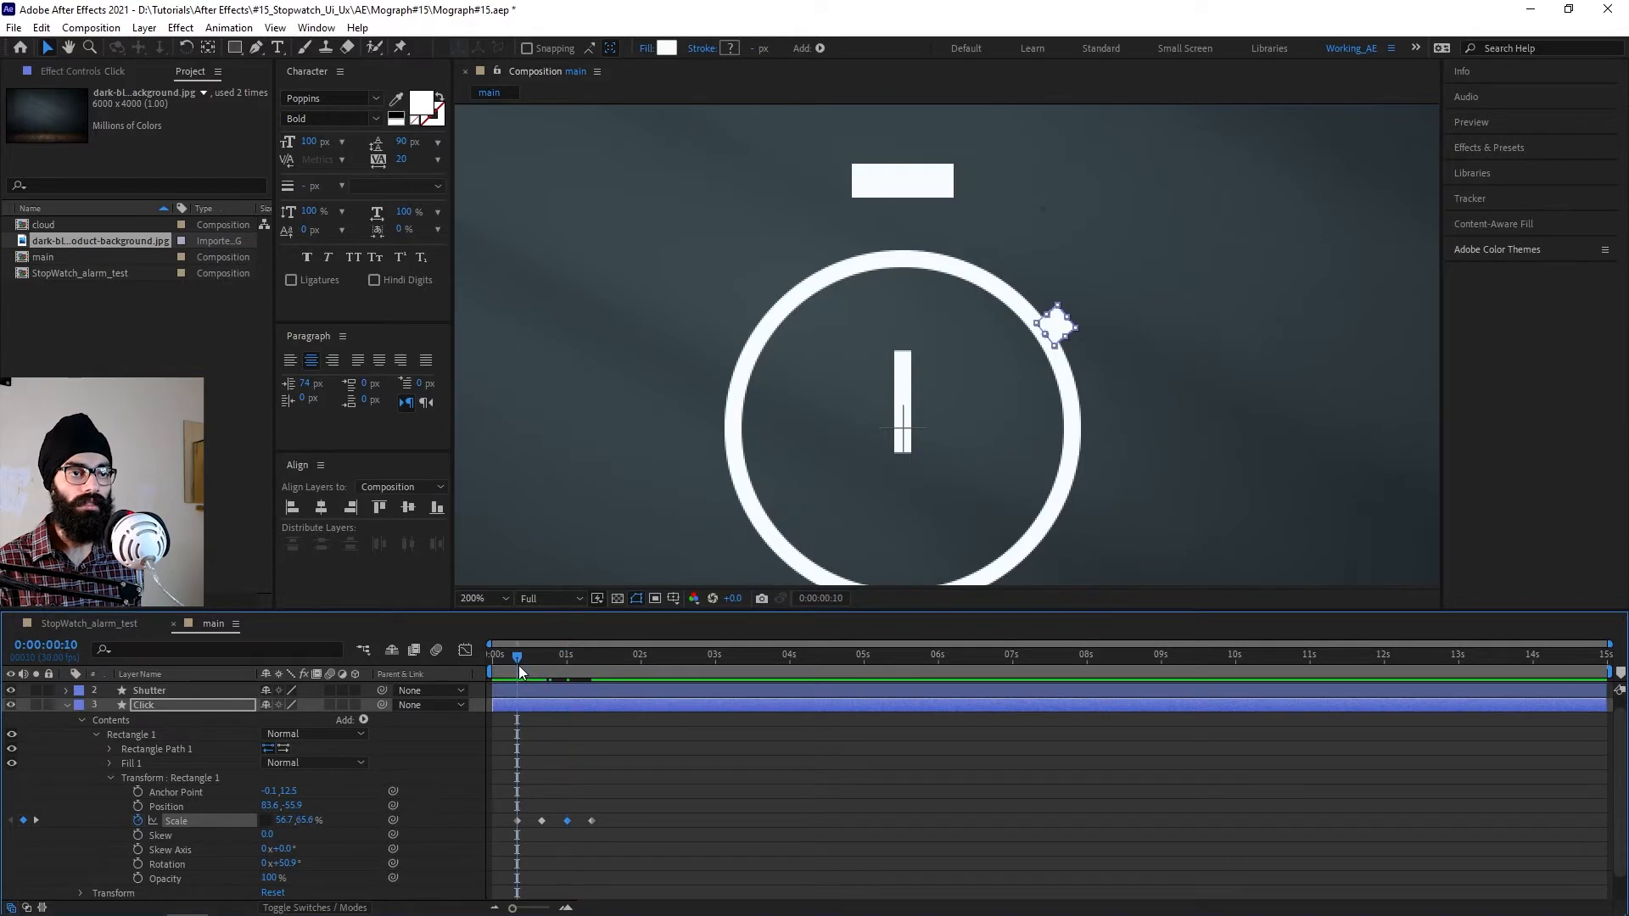
key(space)
key(space)
mouse_move(511, 669)
mouse_down()
mouse_move(597, 683)
mouse_move(518, 684)
mouse_up()
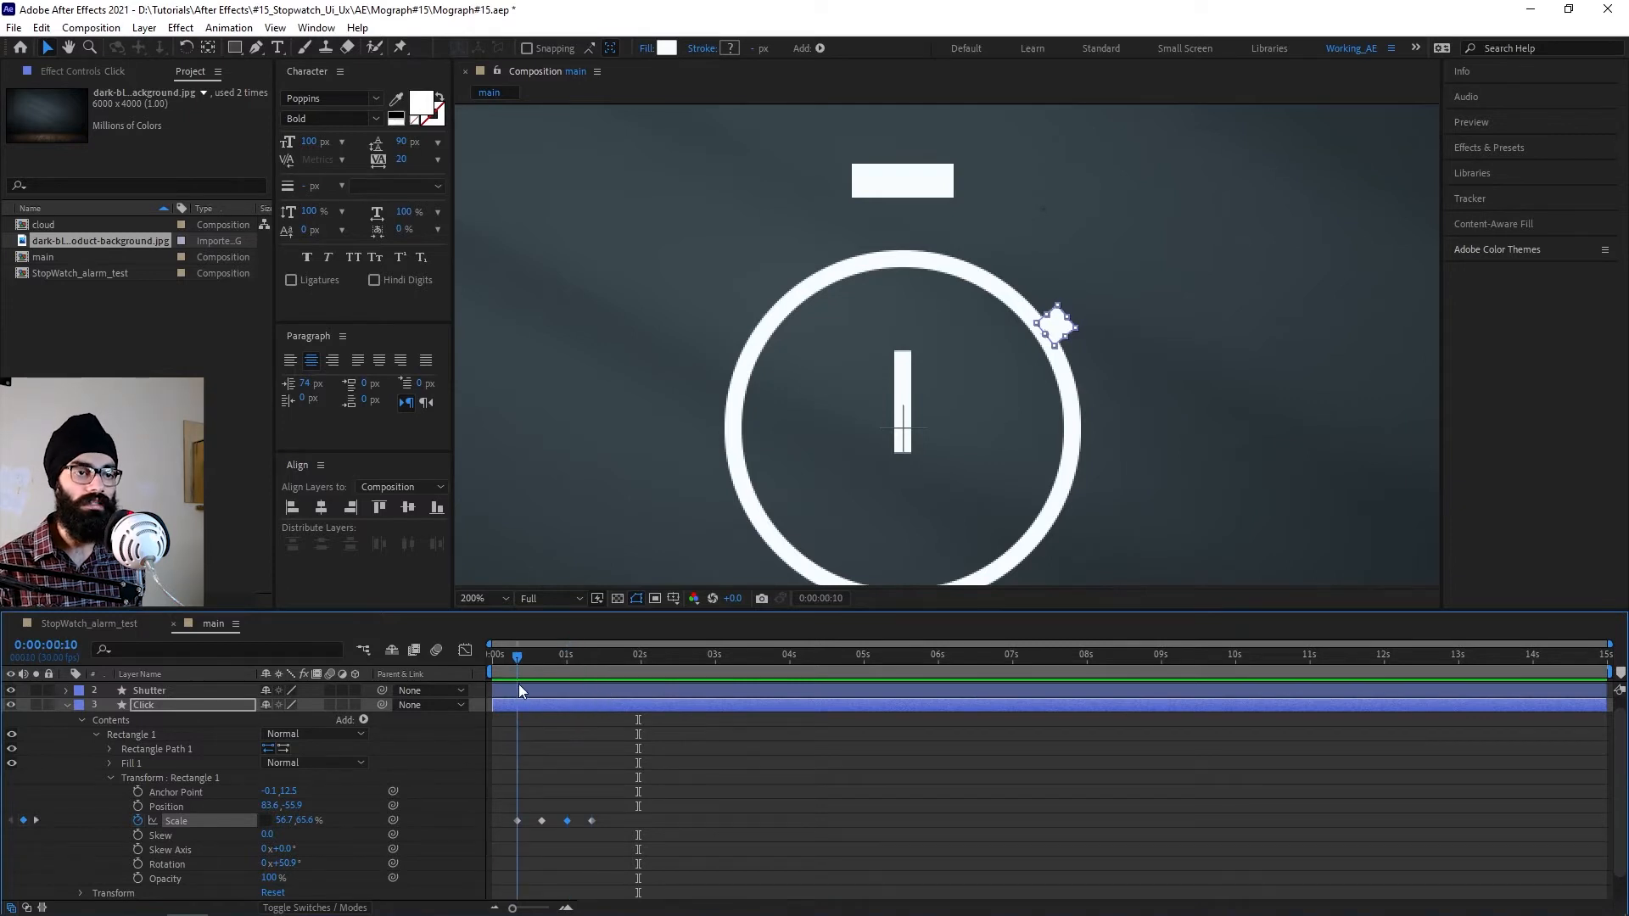
drag(656, 868, 491, 770)
key(F9)
key(F9)
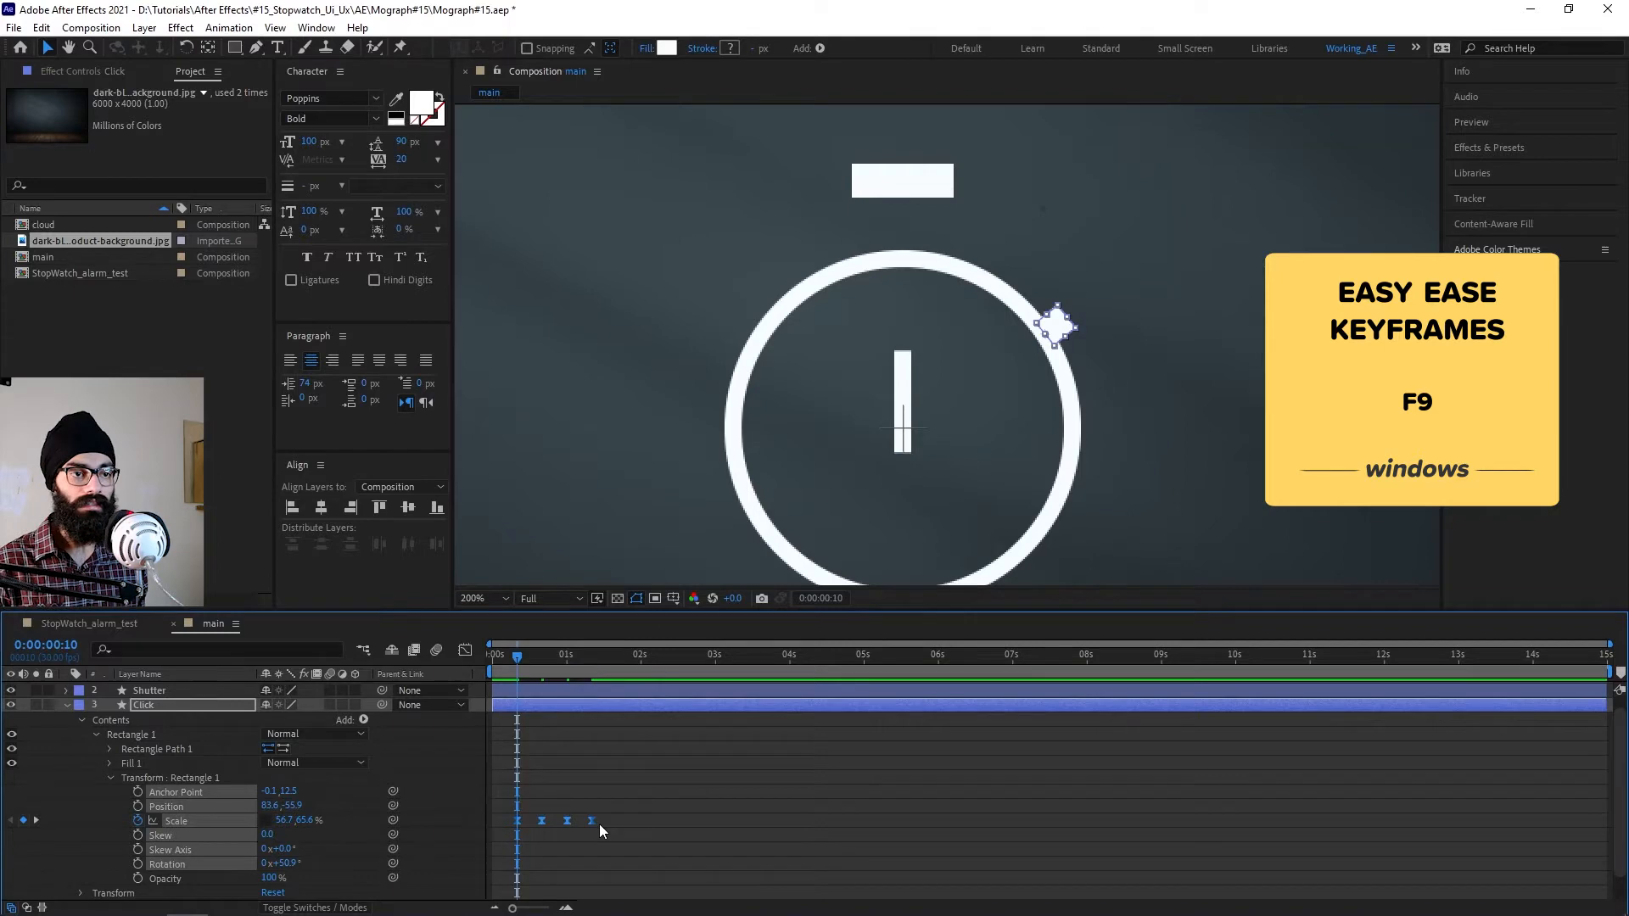
Step: Compress the Click rectangle's Scale keyframes proportionally so the last one falls at 0:00:00:28, and preview the faster press
drag(690, 789, 586, 787)
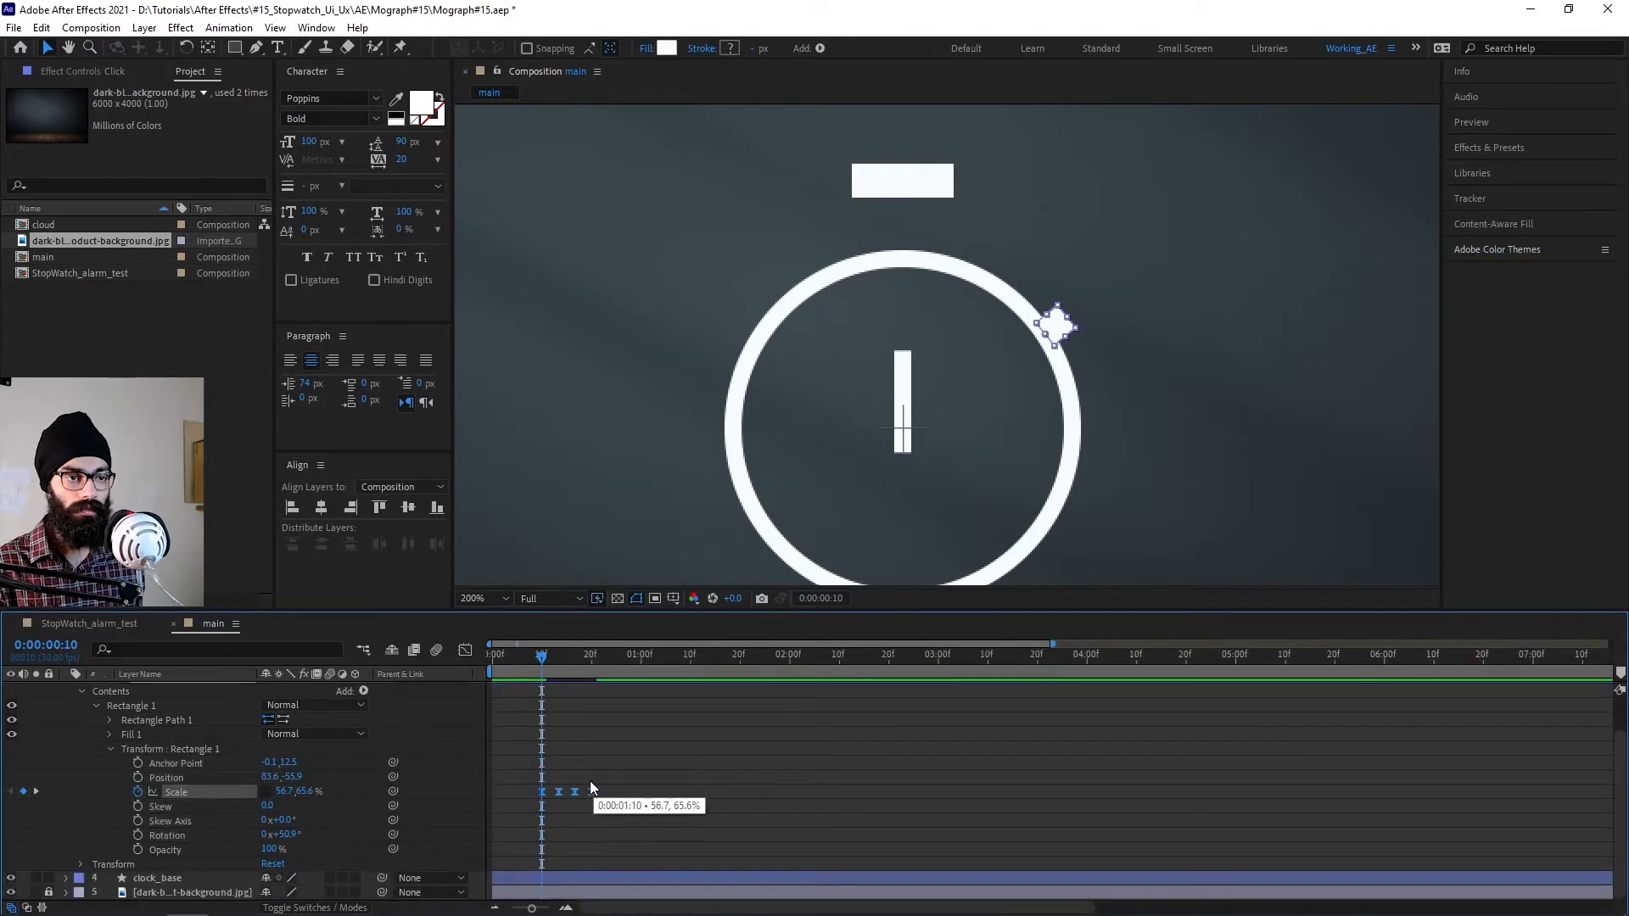
key(space)
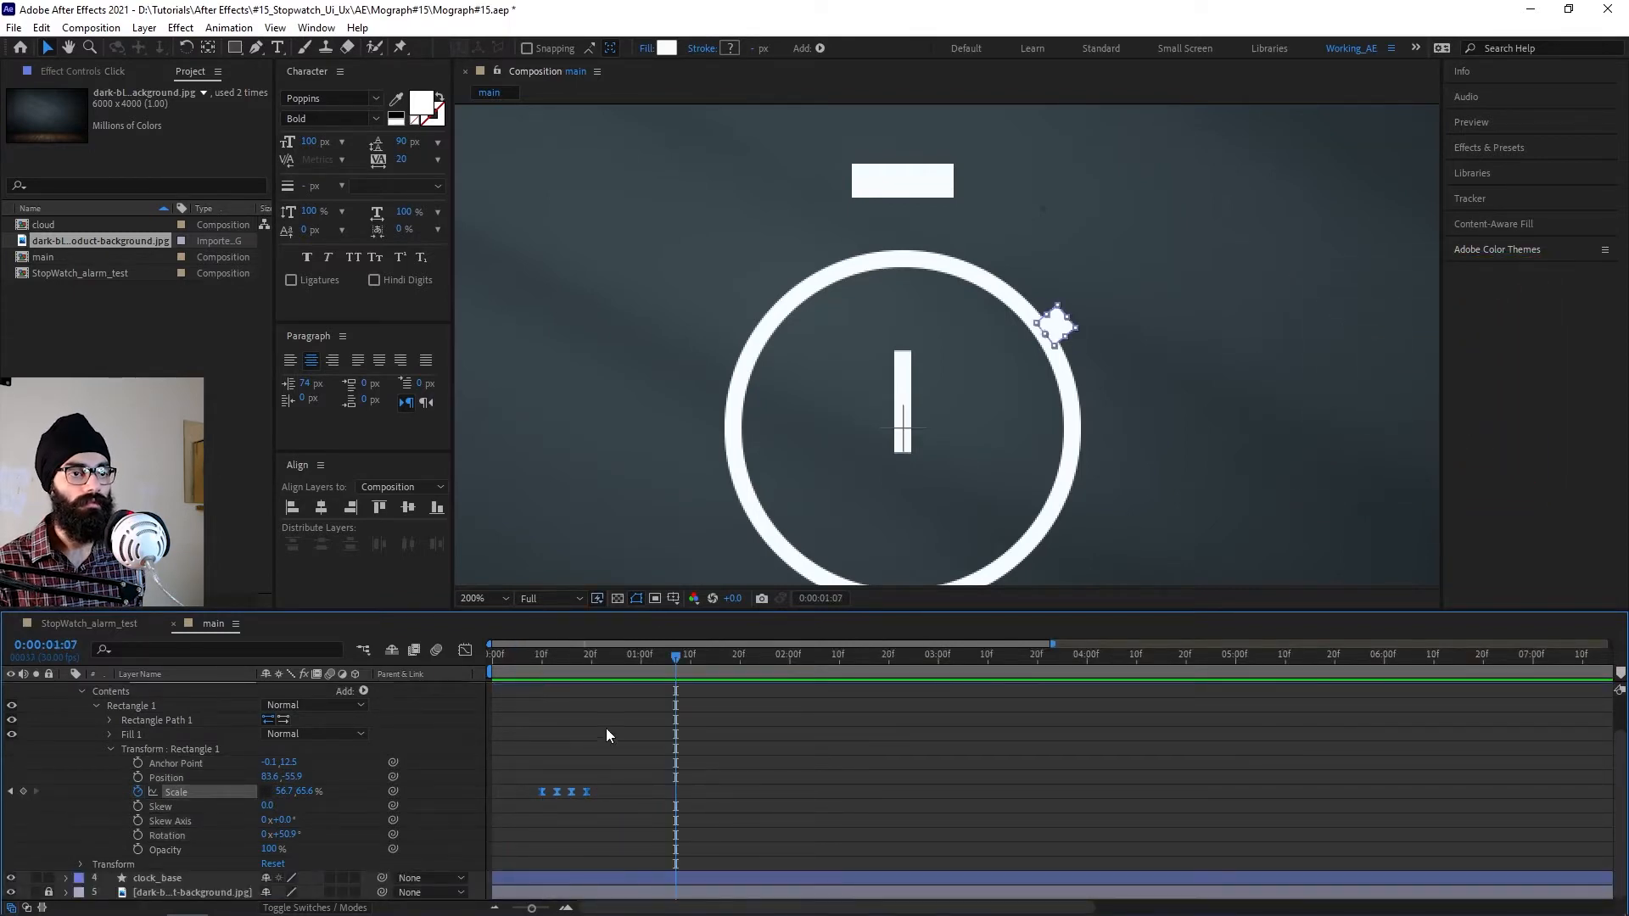
click(535, 660)
drag(588, 798, 634, 797)
key(space)
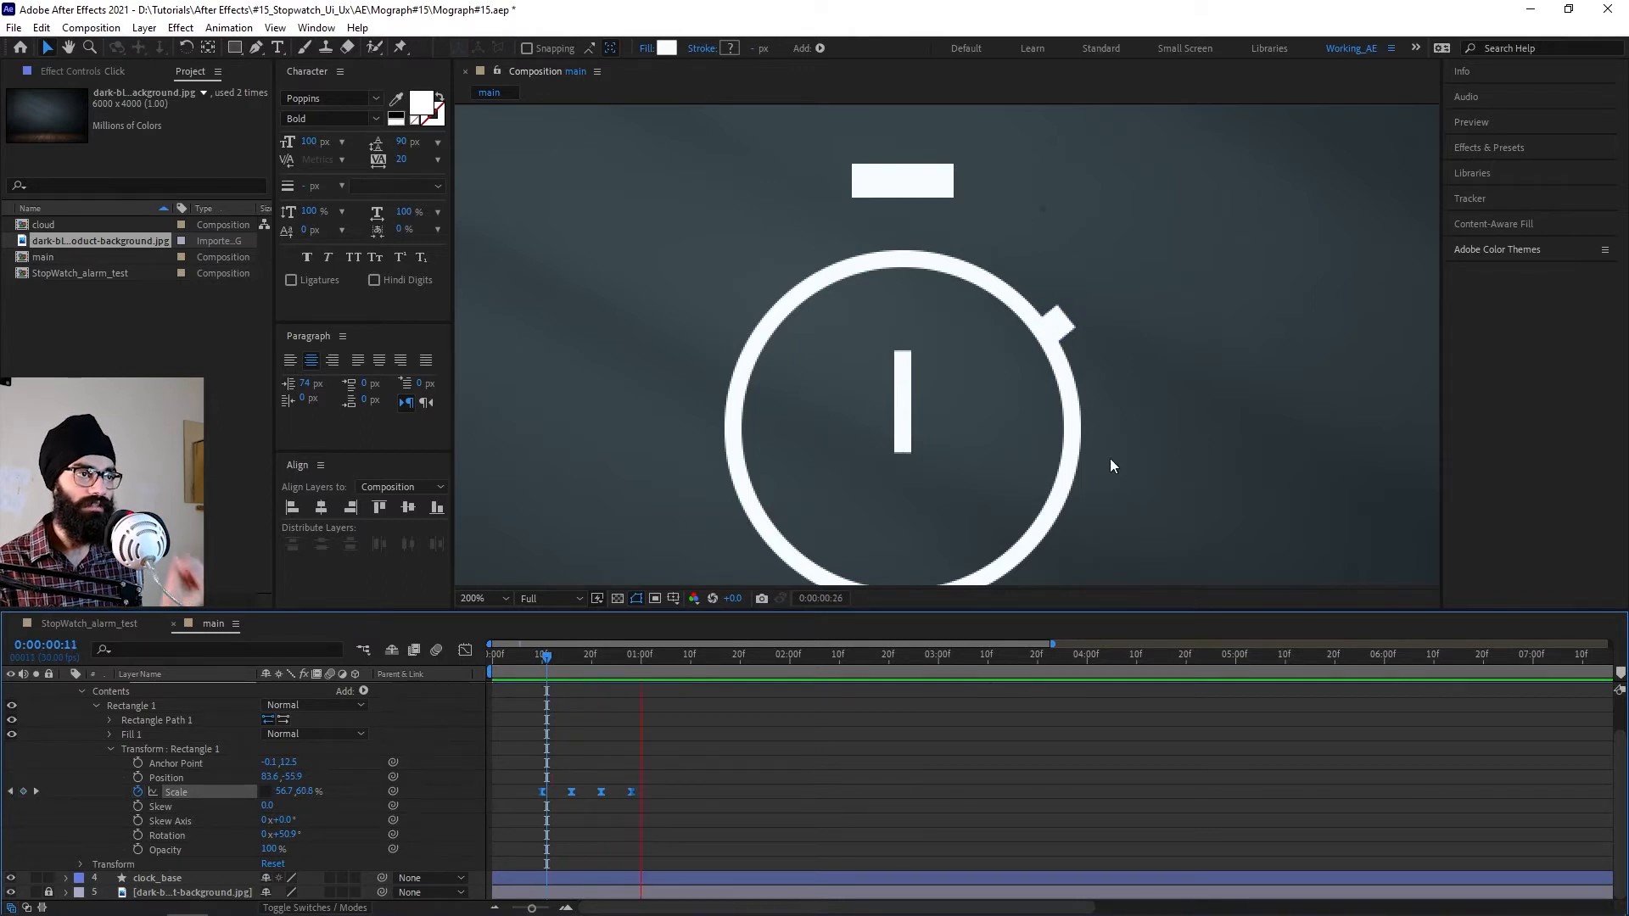
key(space)
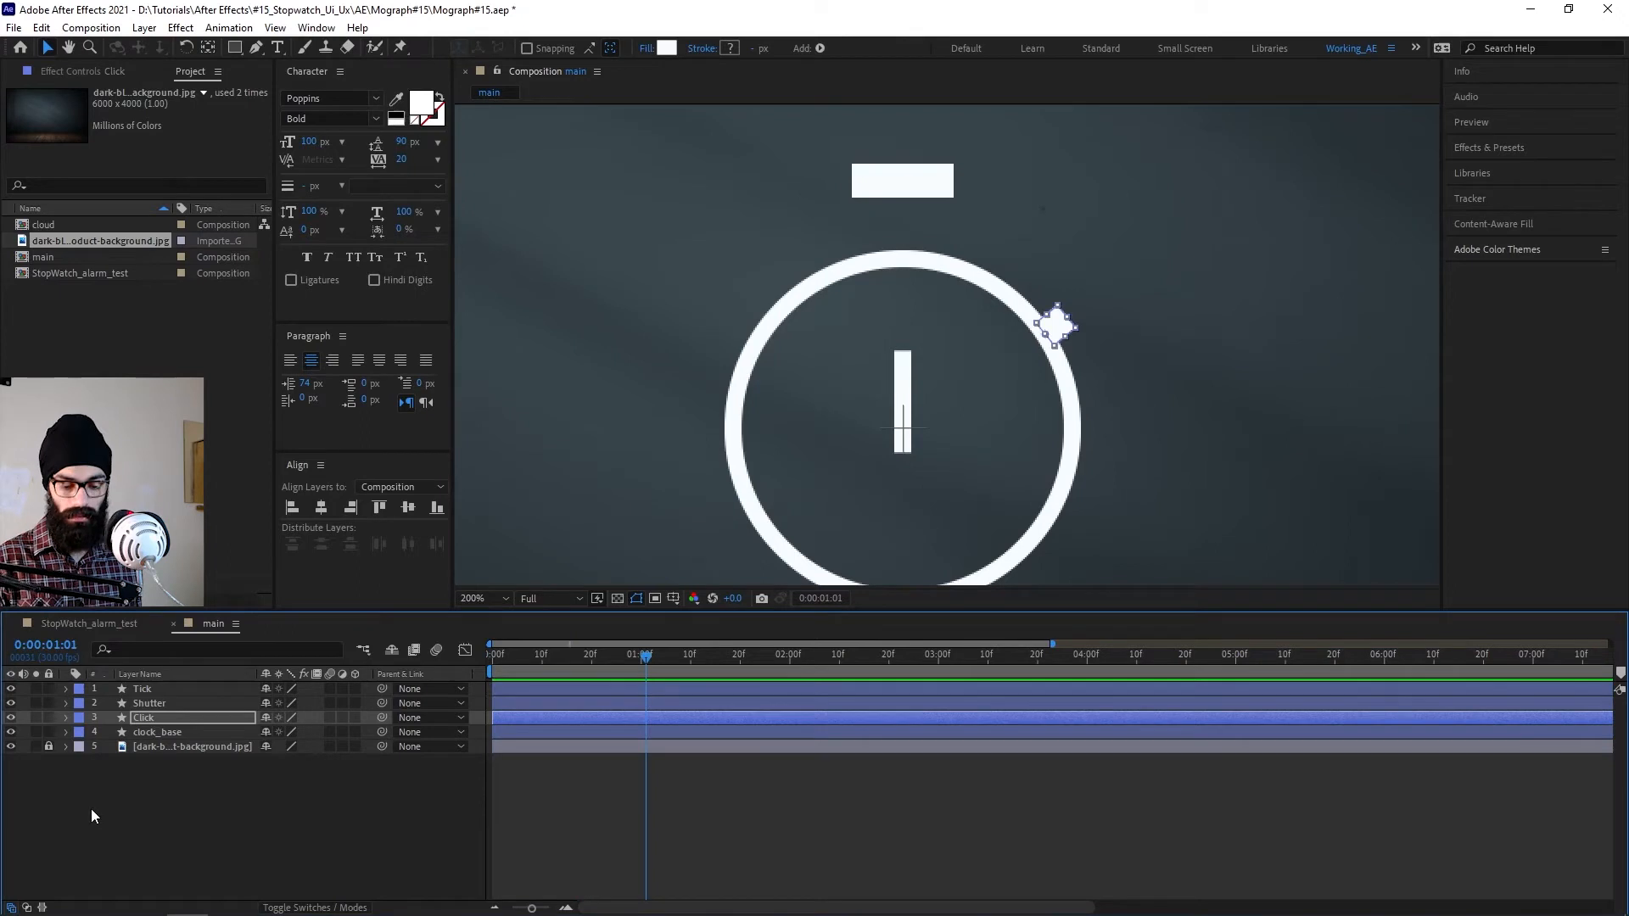
Step: Reveal only the Click layer's keyframed property and move the current time to its last keyframe at 0:00:00:28
key(u)
click(674, 671)
drag(673, 670, 636, 684)
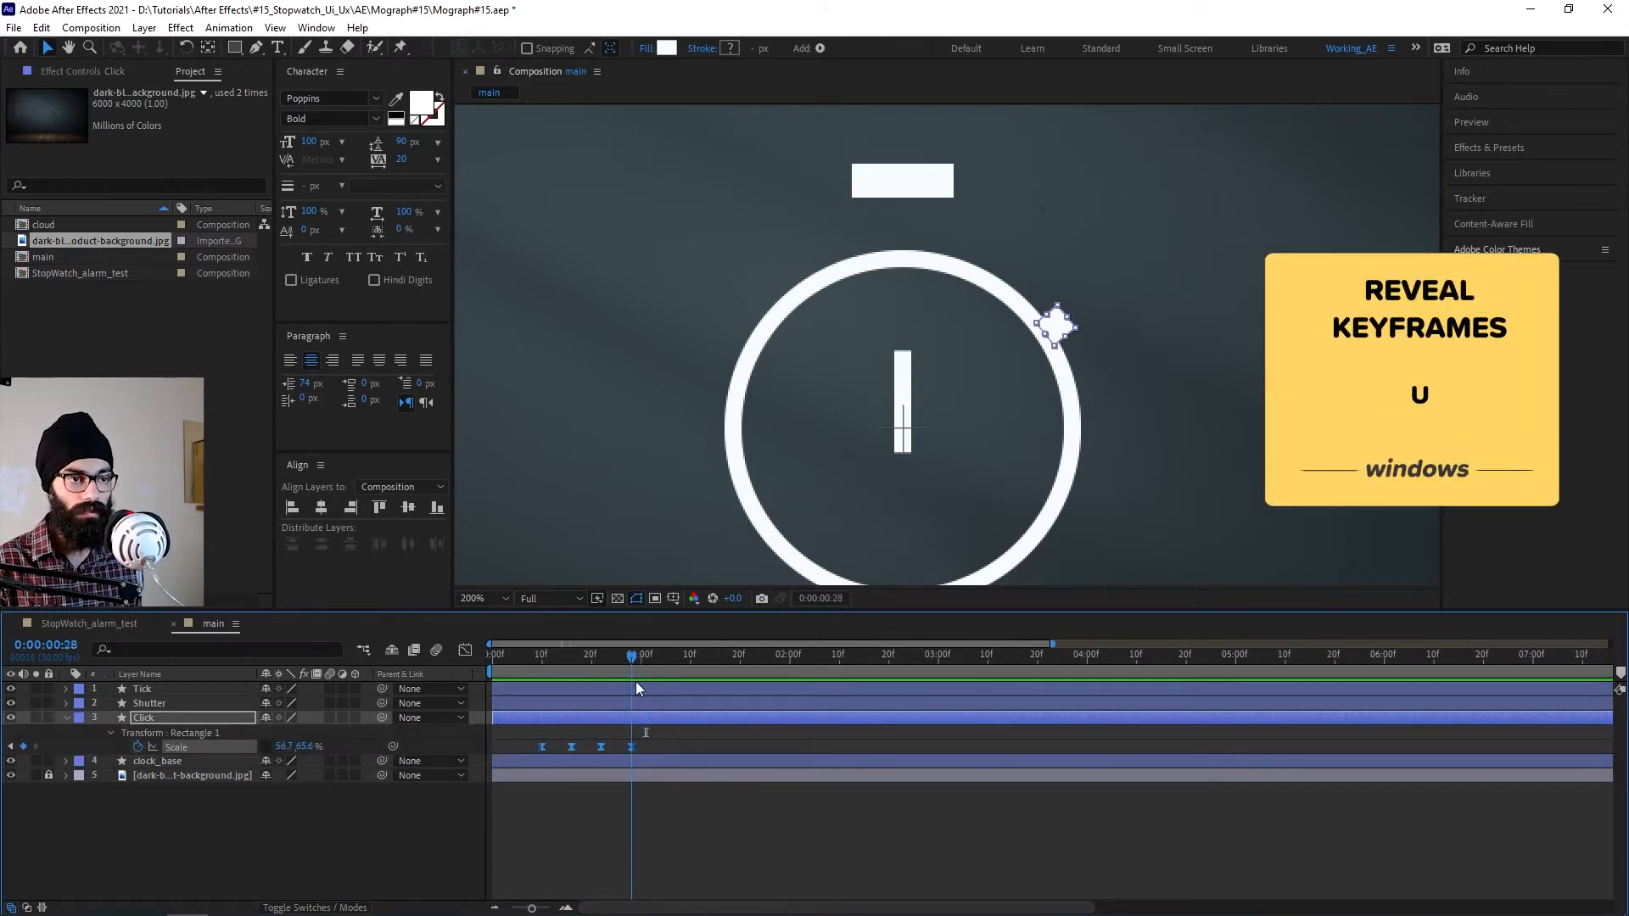
click(229, 832)
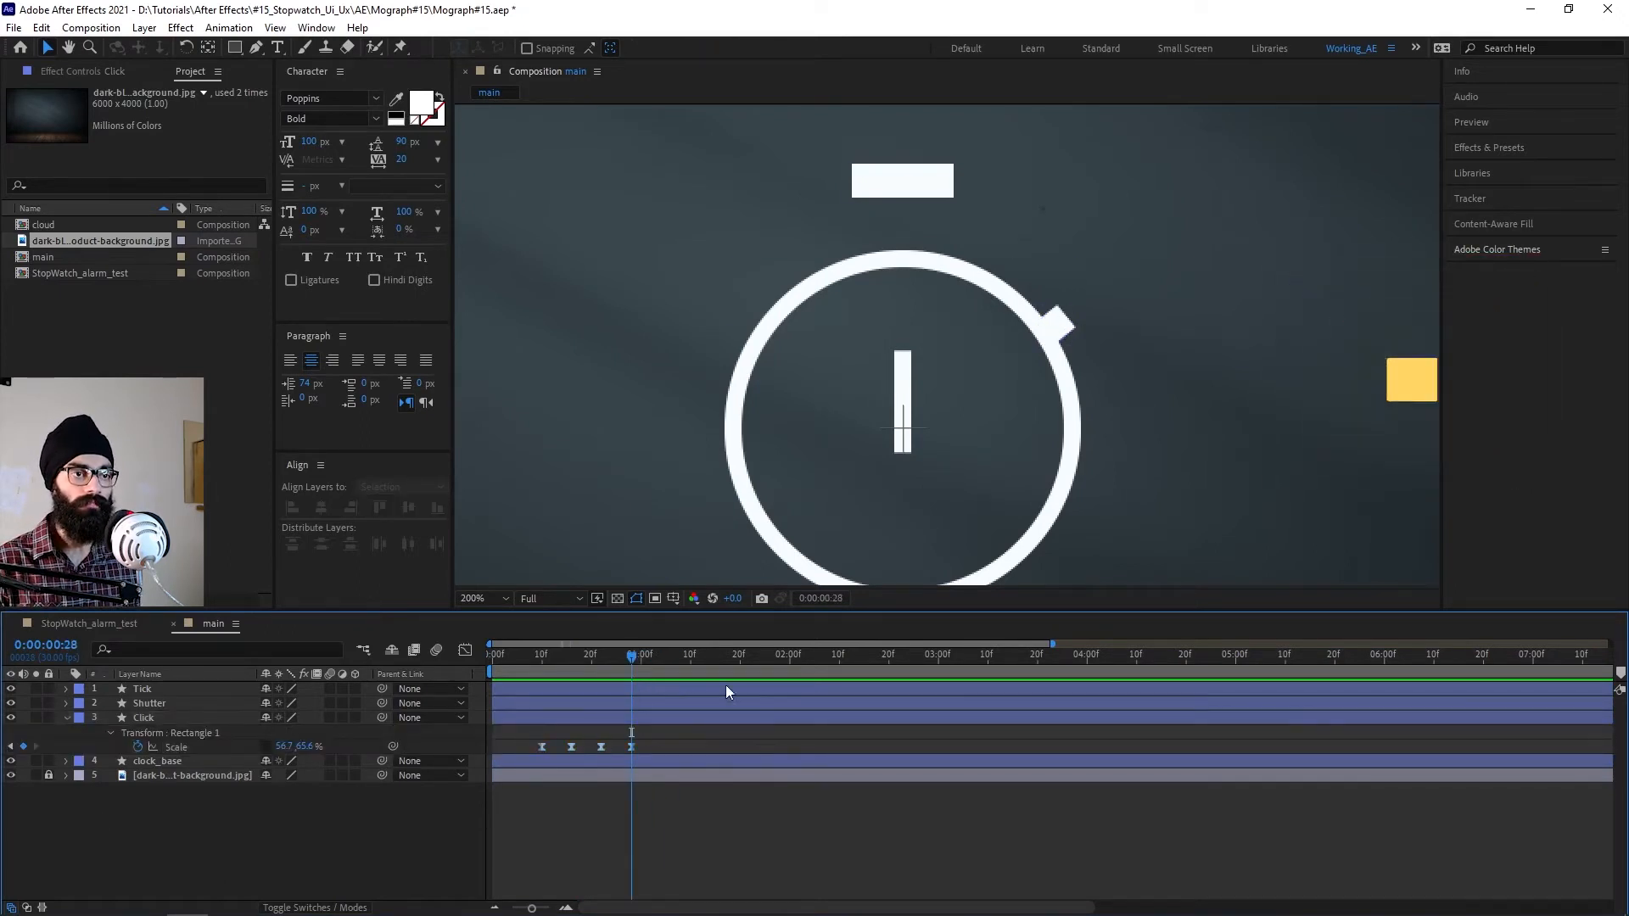
Step: Add a Rotation keyframe to the Tick layer's Rectangle 1 at 0:00:00:28
scroll(1095, 472, down, 2)
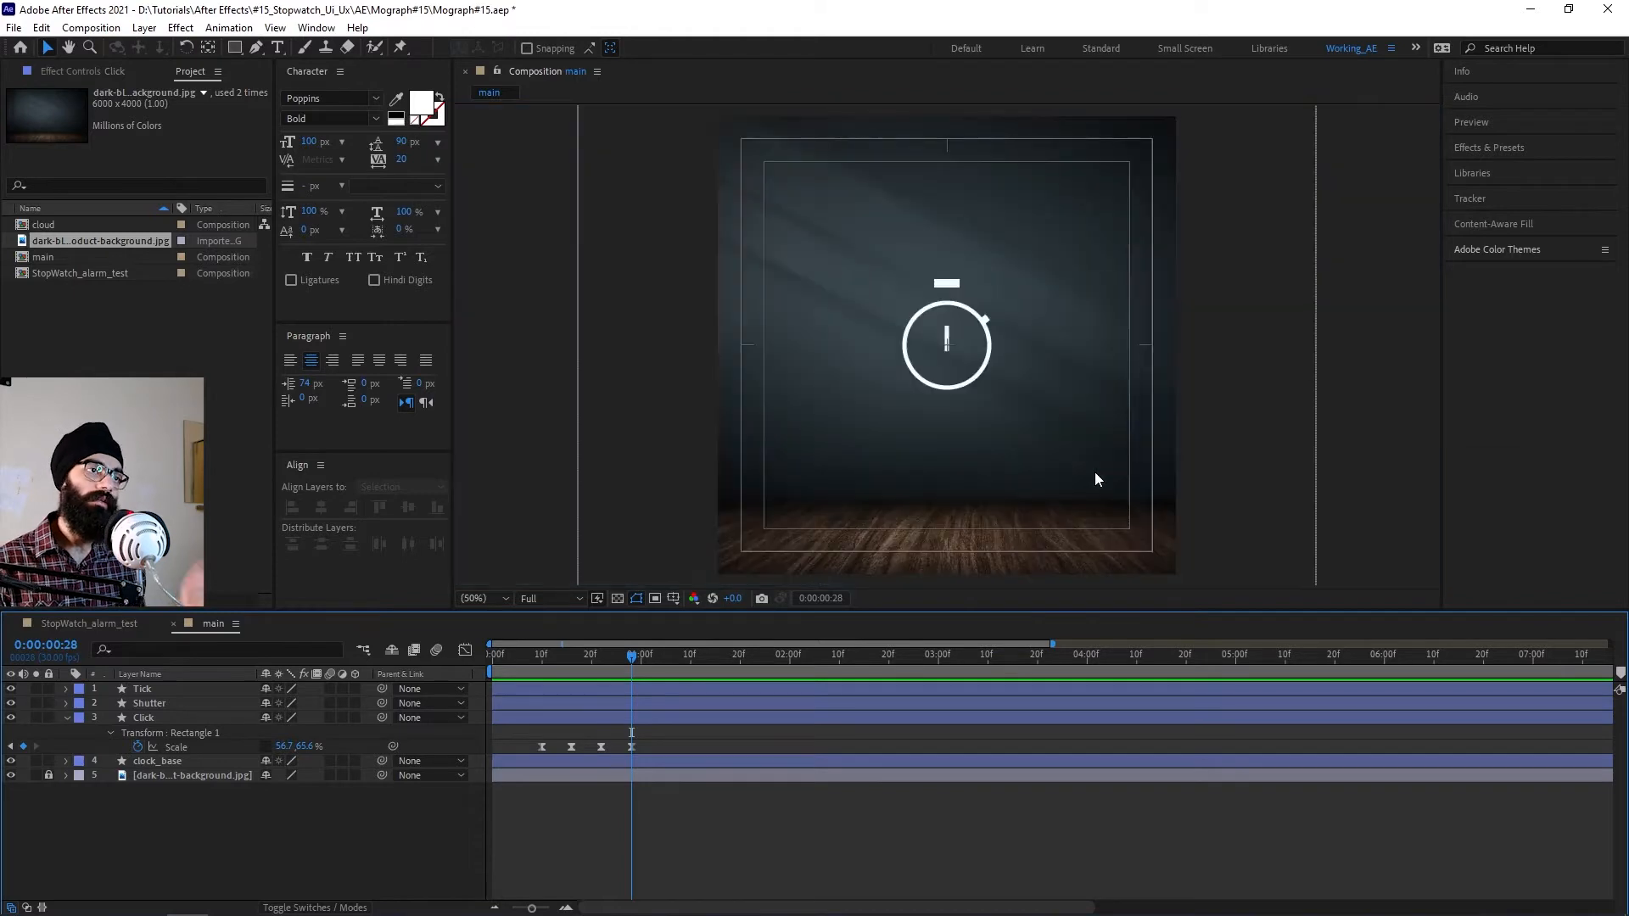
scroll(1011, 280, up, 1)
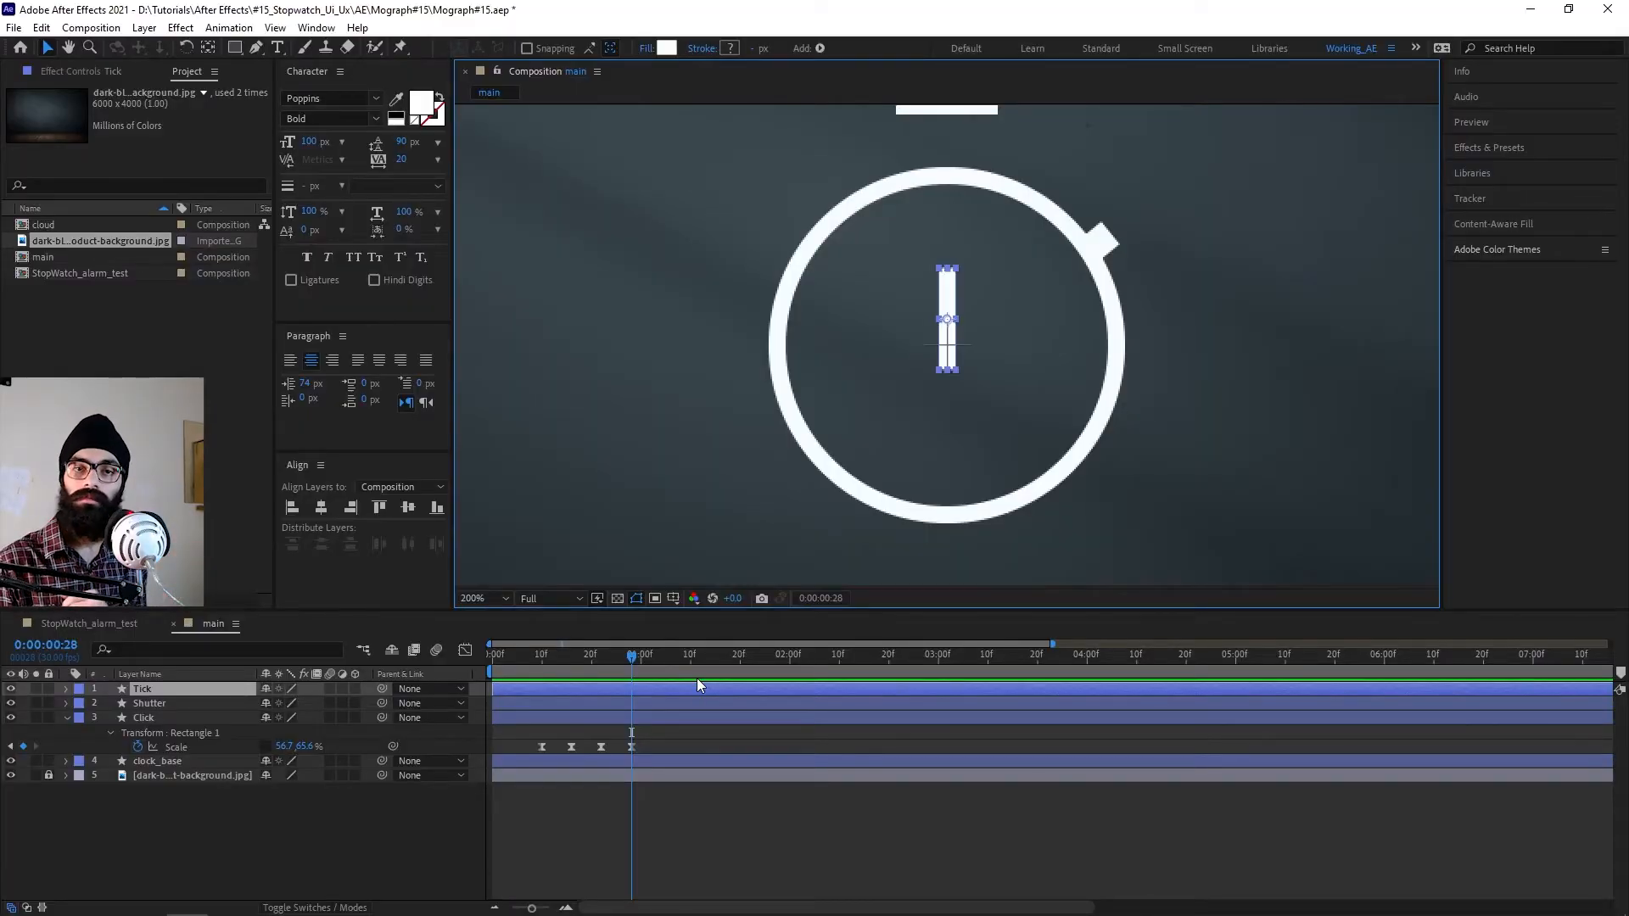
click(67, 689)
click(111, 762)
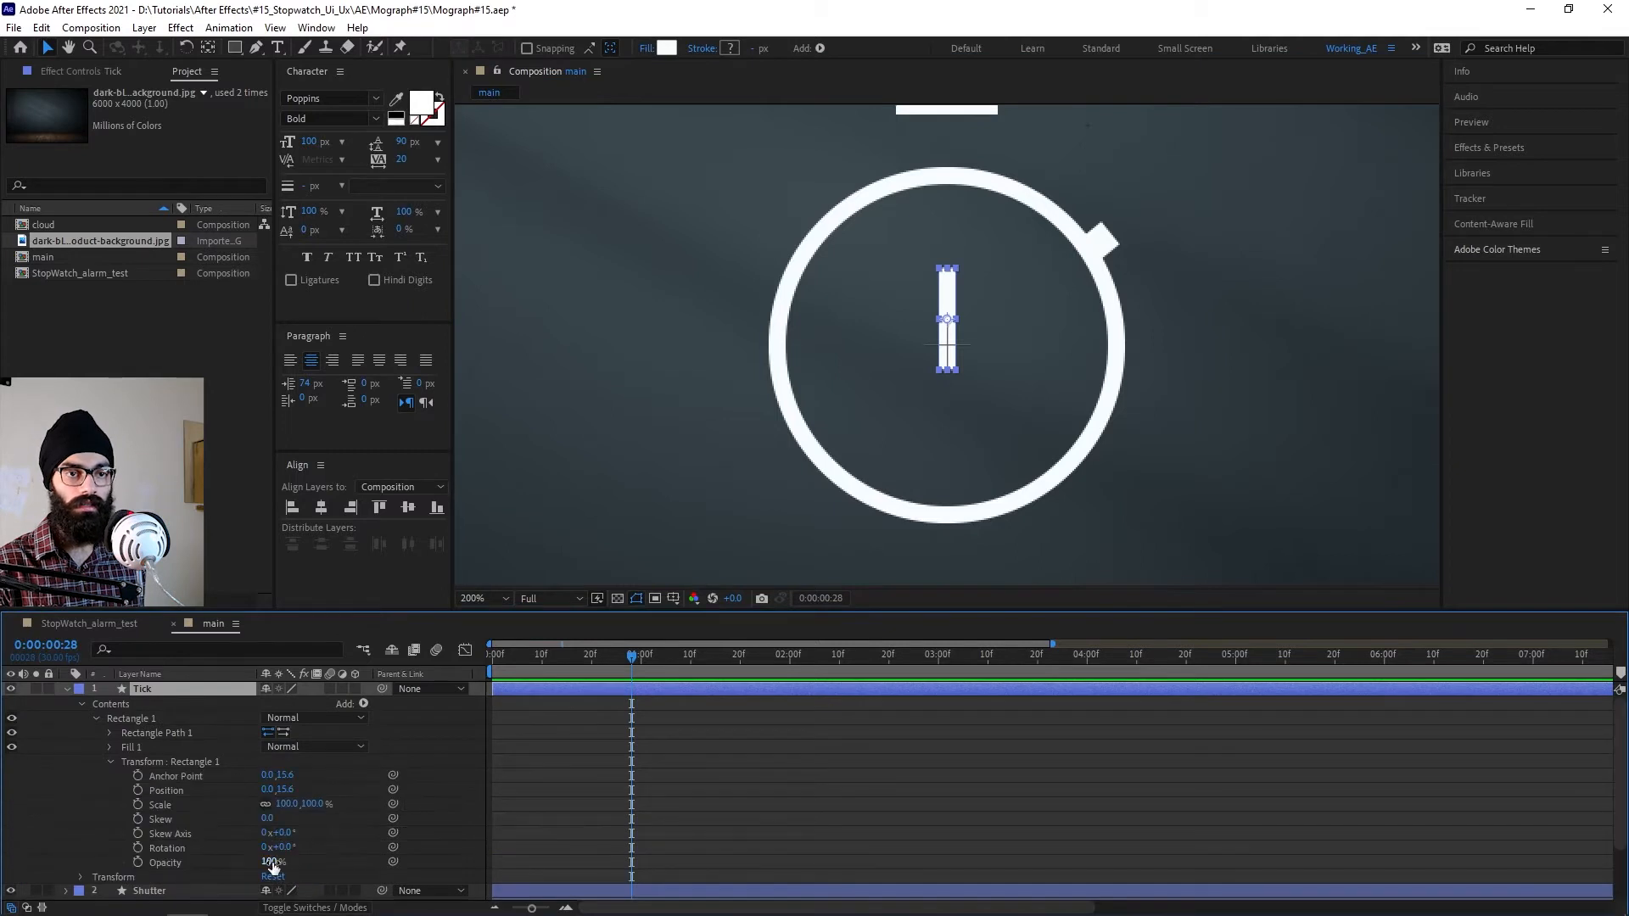
click(138, 848)
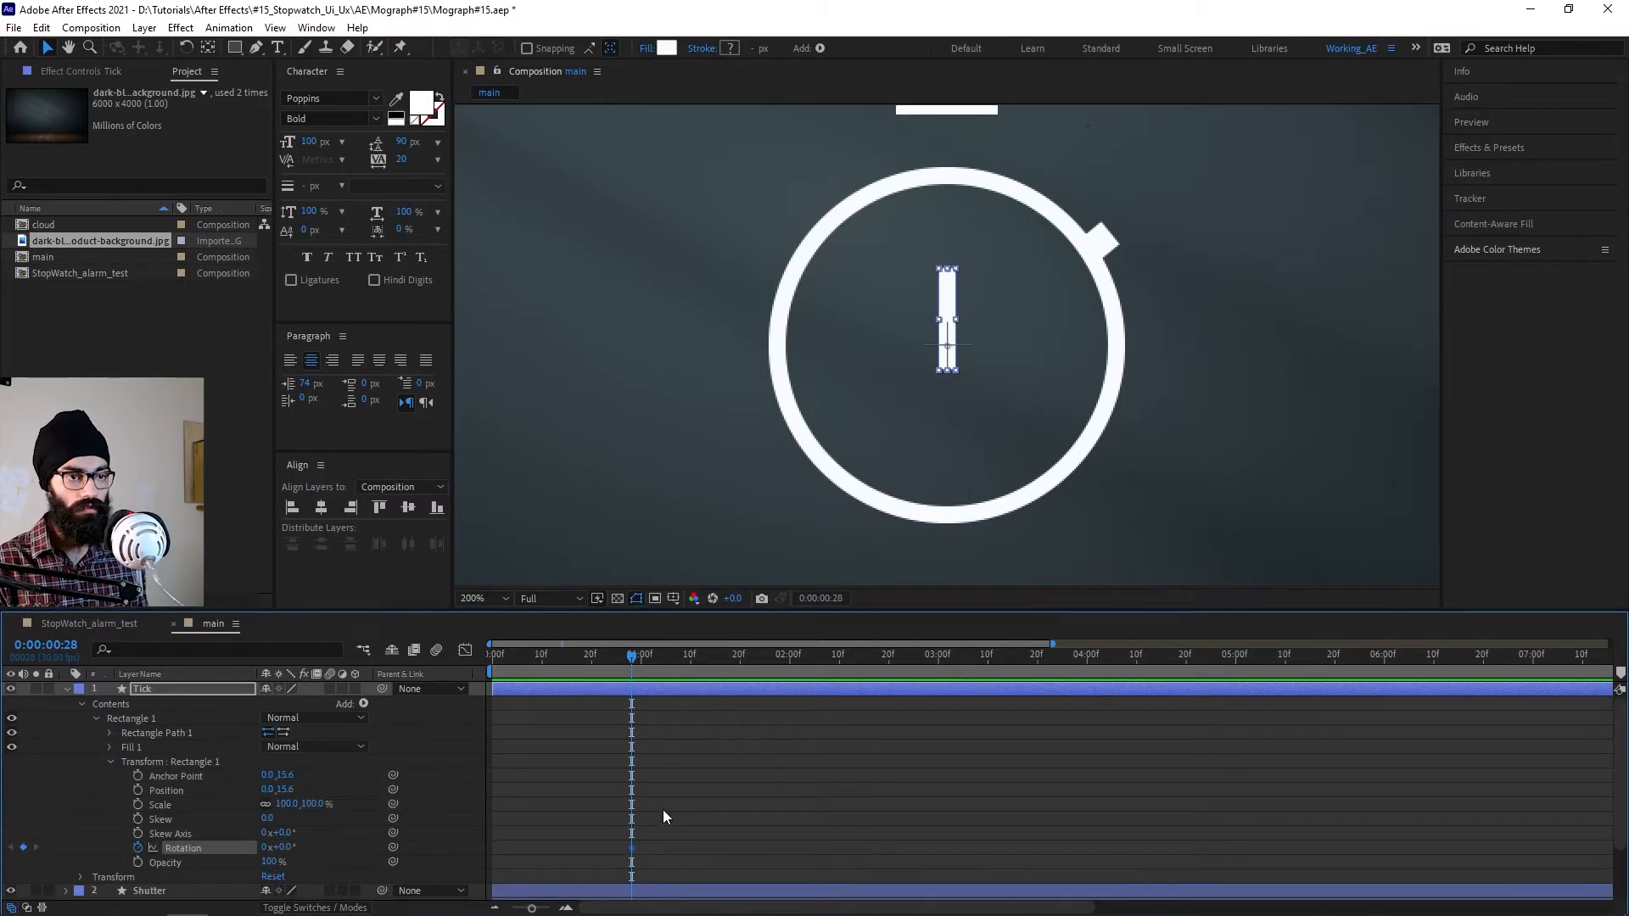
Step: Set the Tick rectangle's rotation to 30° at 0:00:01:08, 60° at 0:00:01:18 and 90° at 0:00:01:28
key(shift+Page_Down)
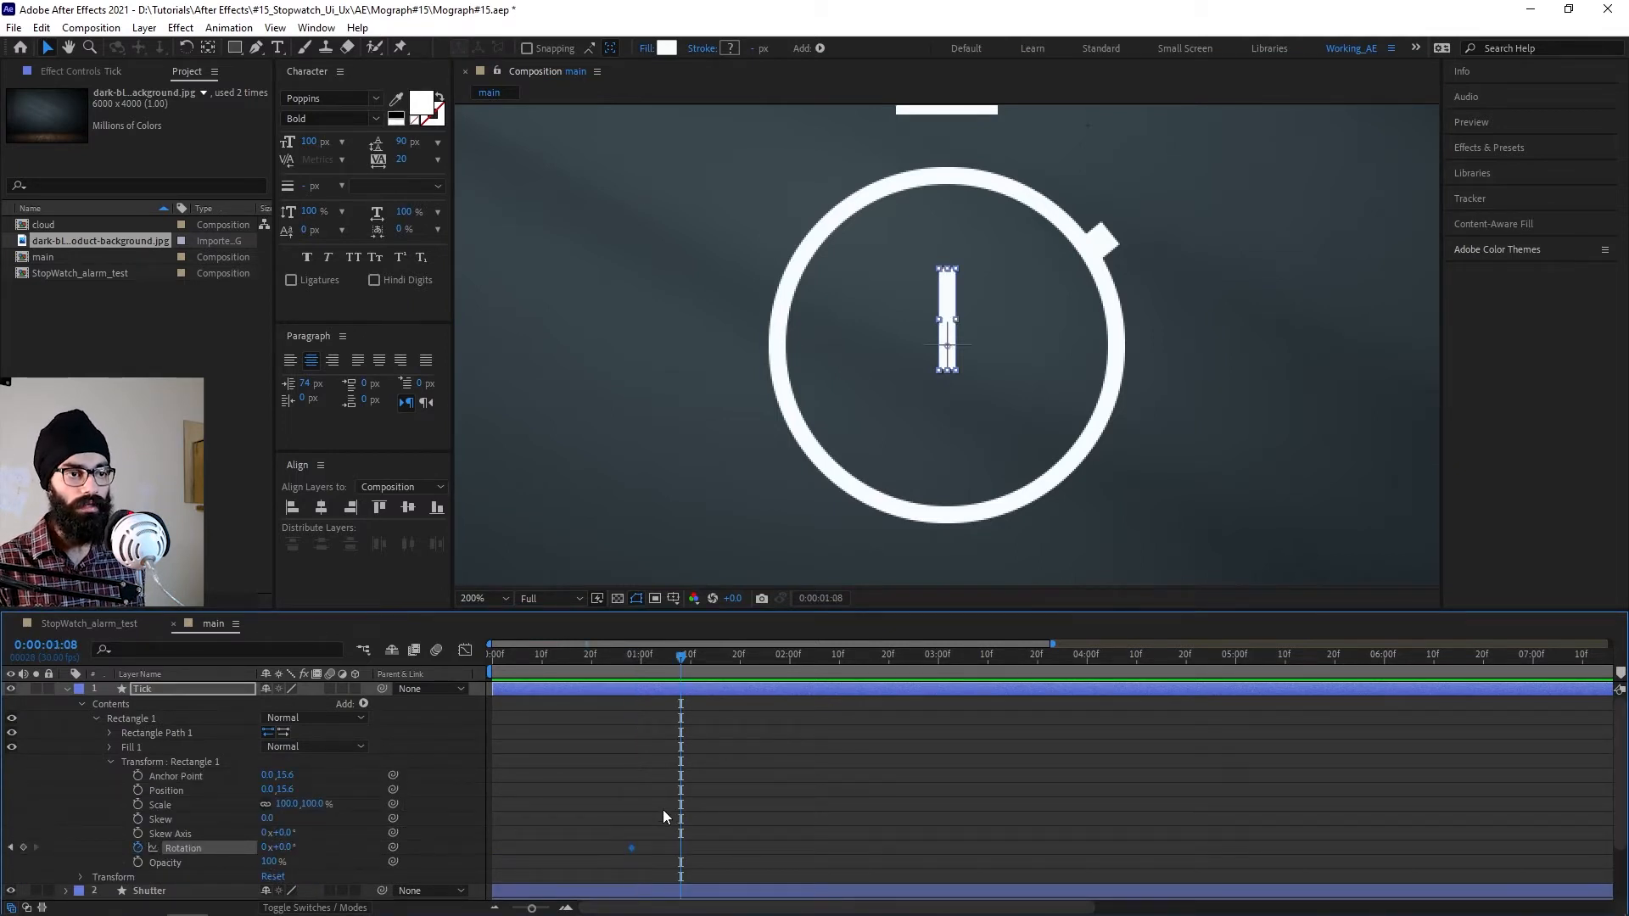
click(280, 847)
text(30)
key(Return)
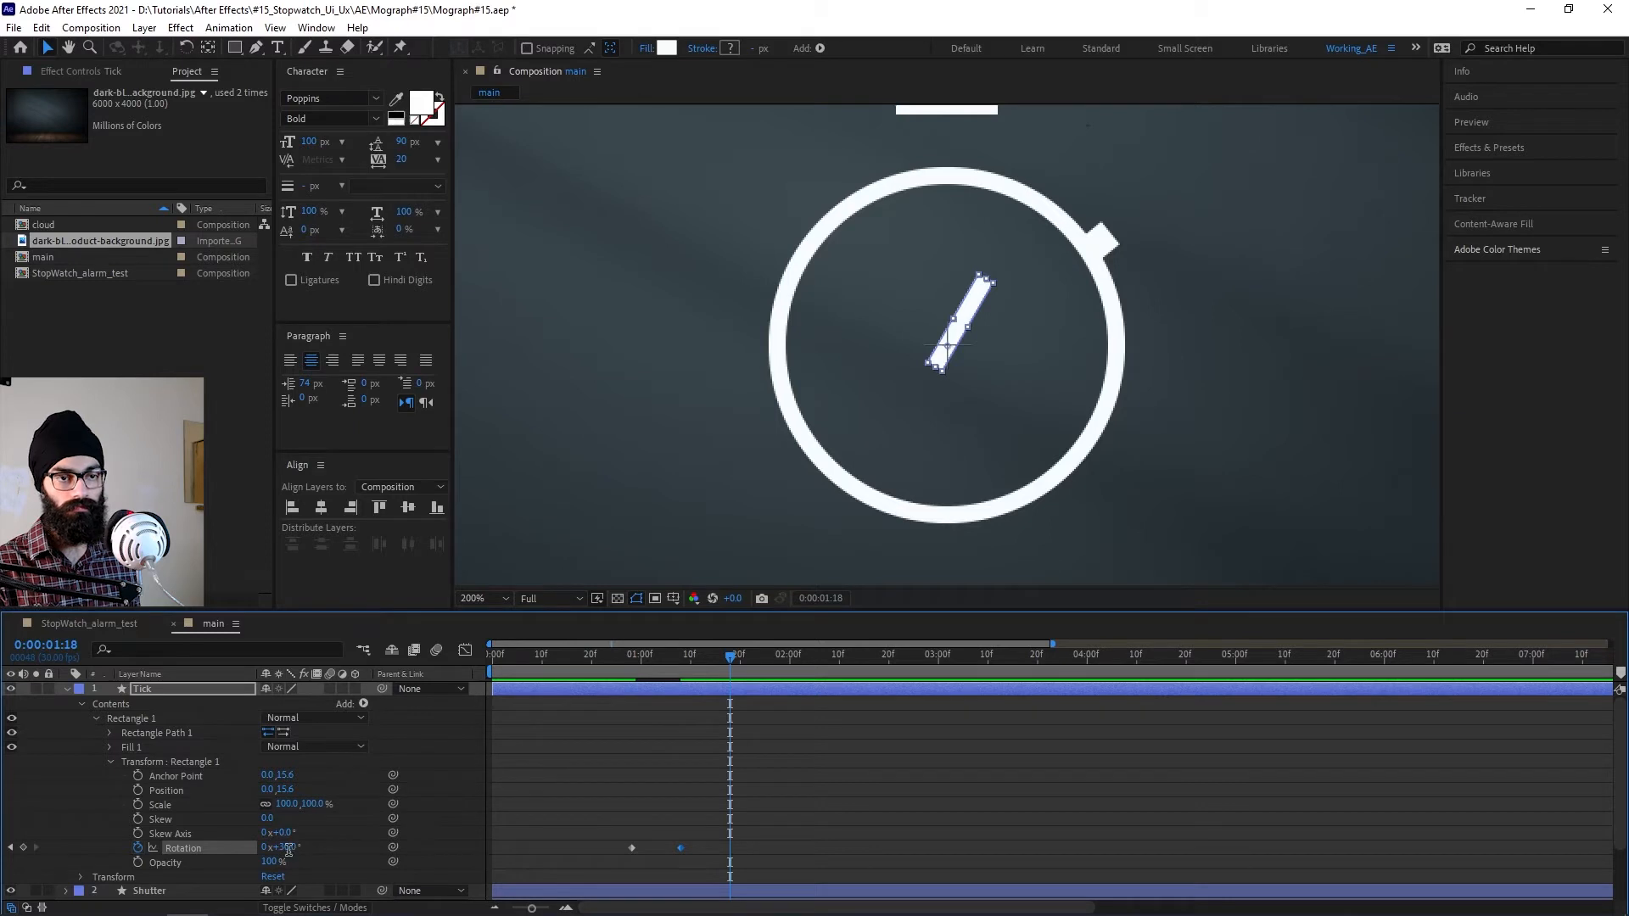
text(60)
key(Return)
key(shift+Page_Down)
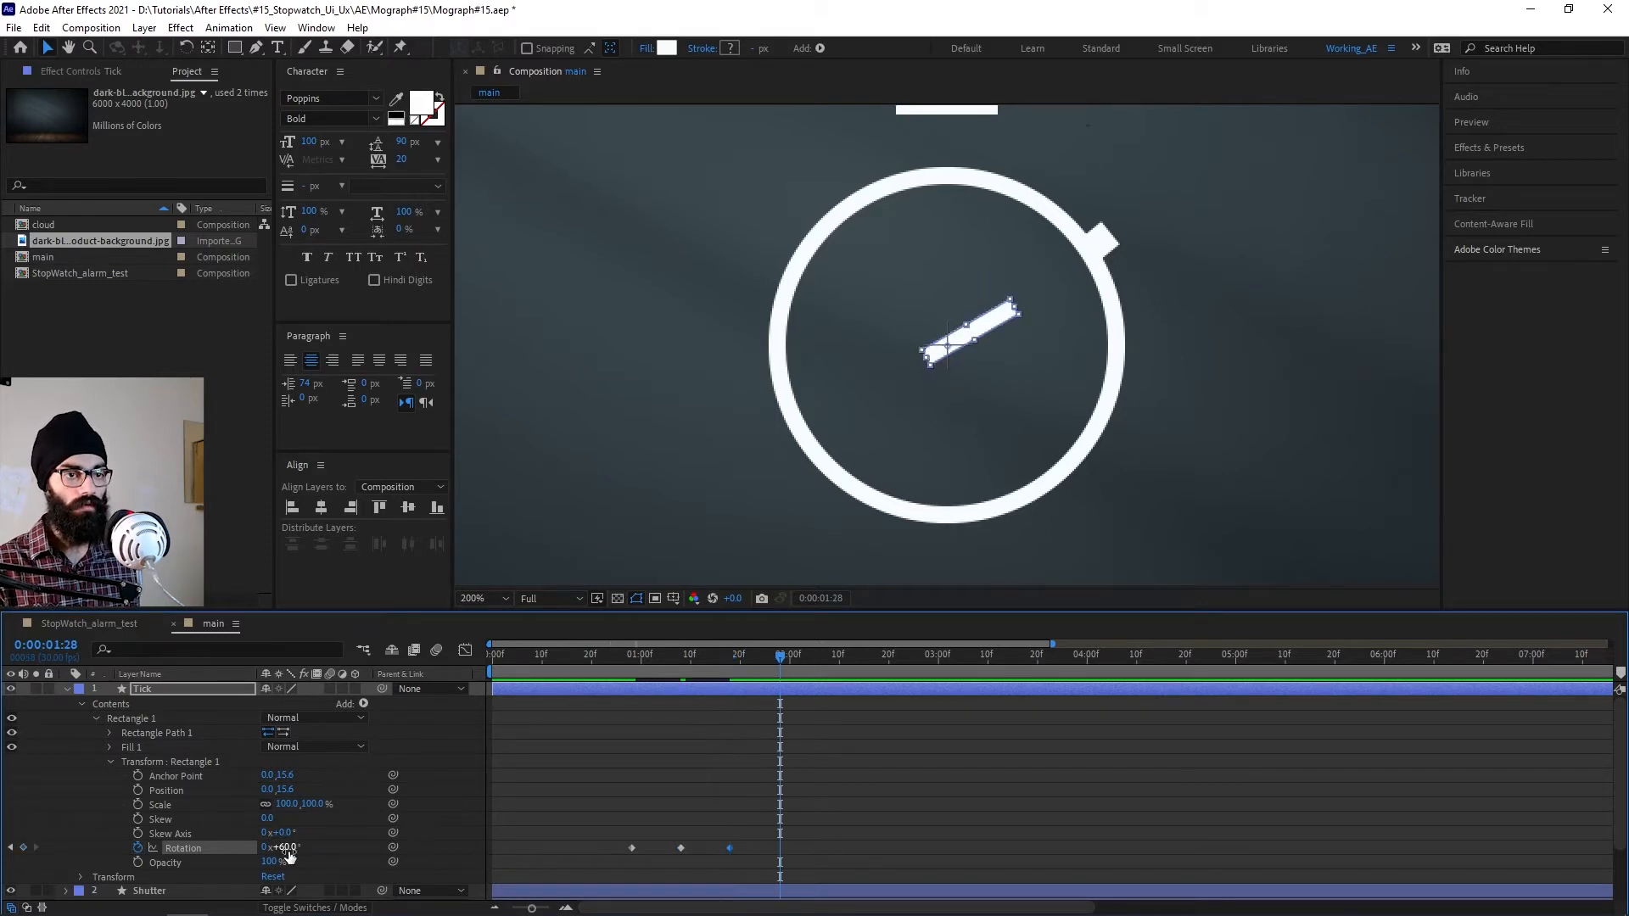
text(90)
key(Return)
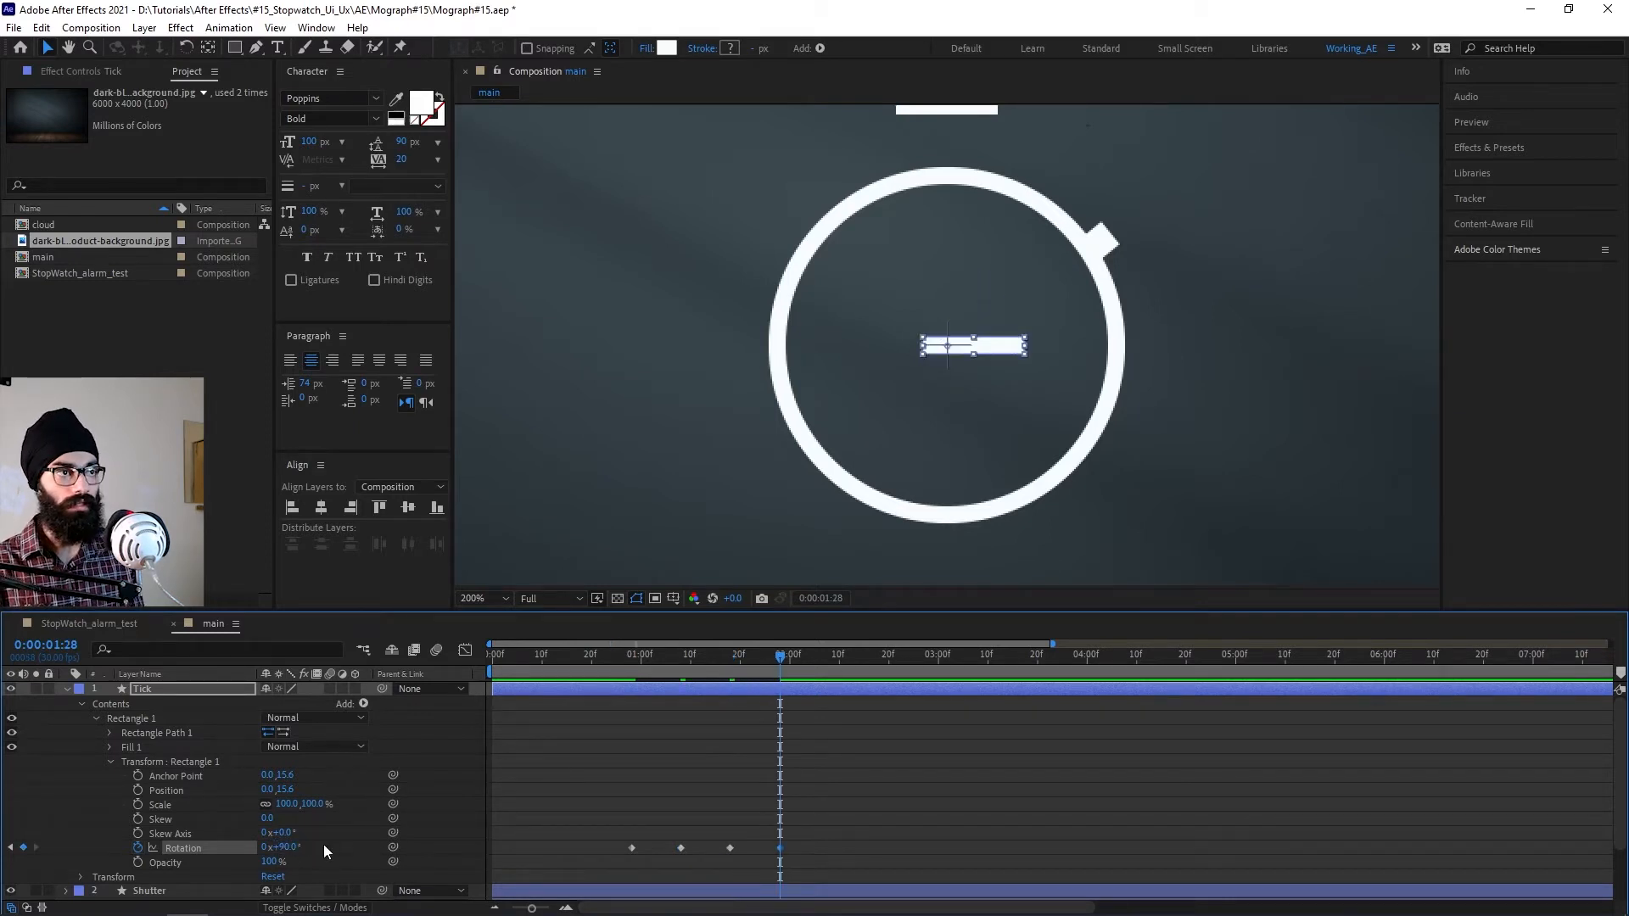
Step: Continue adding Tick rotation keyframes in 30° increments every ten frames, from 120° up to 360° at 0:00:04:28
key(shift+Page_Down)
click(297, 847)
text(120)
key(Return)
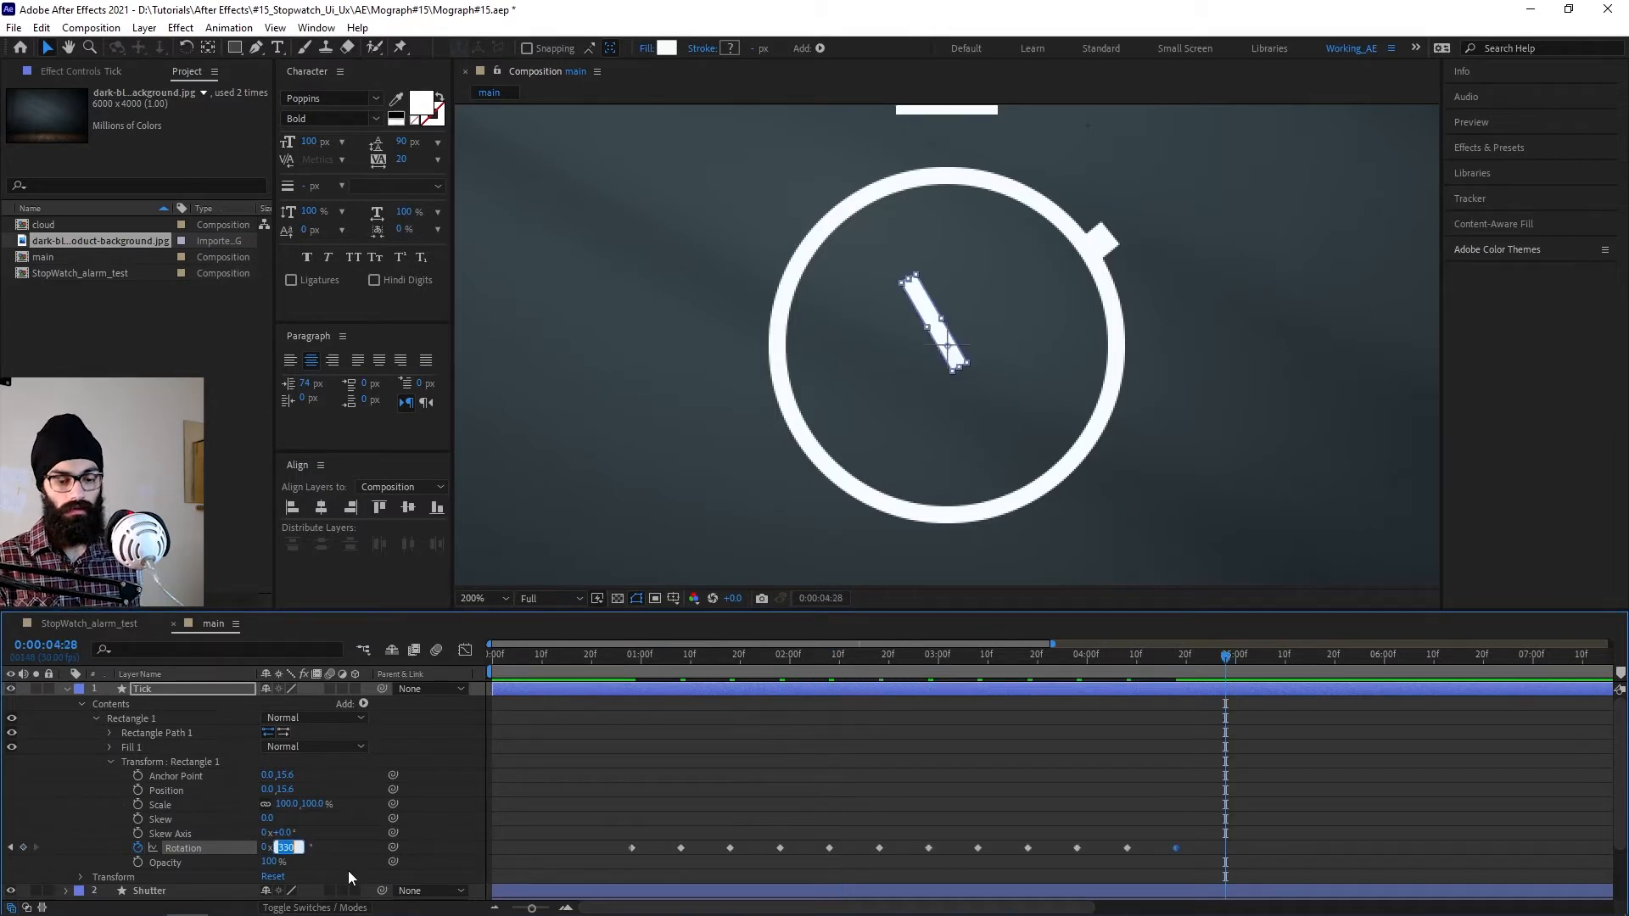
text(360)
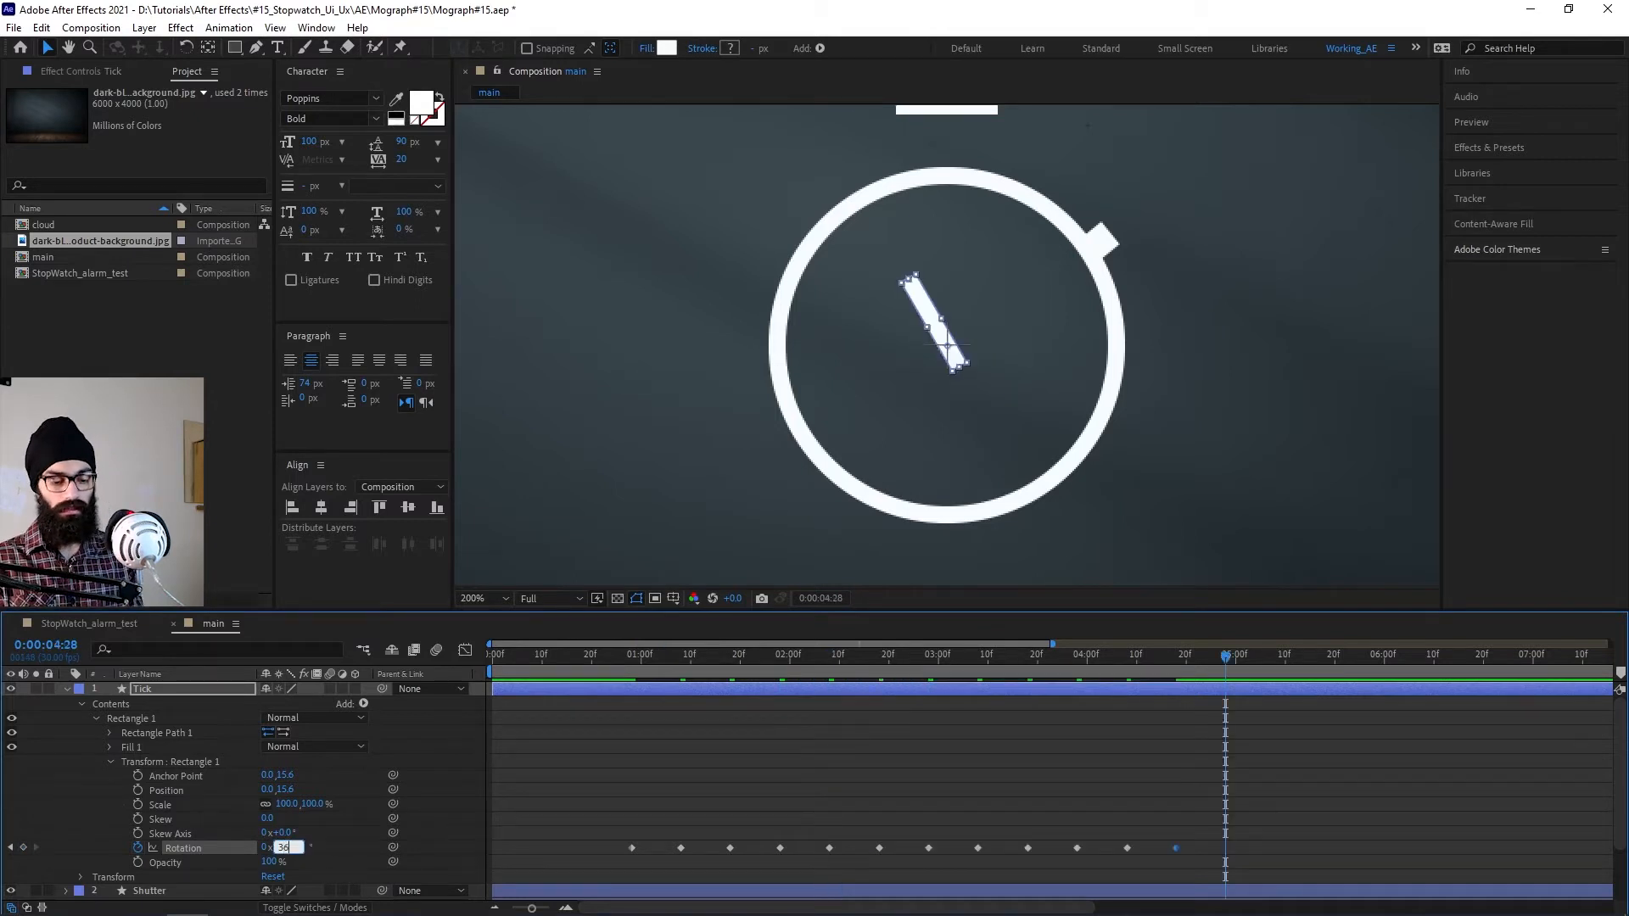
key(Return)
Step: Convert all of the Tick rectangle's Rotation keyframes to hold keyframes and return to 0:00:00:28
drag(1324, 859, 599, 779)
key(ctrl+alt+h)
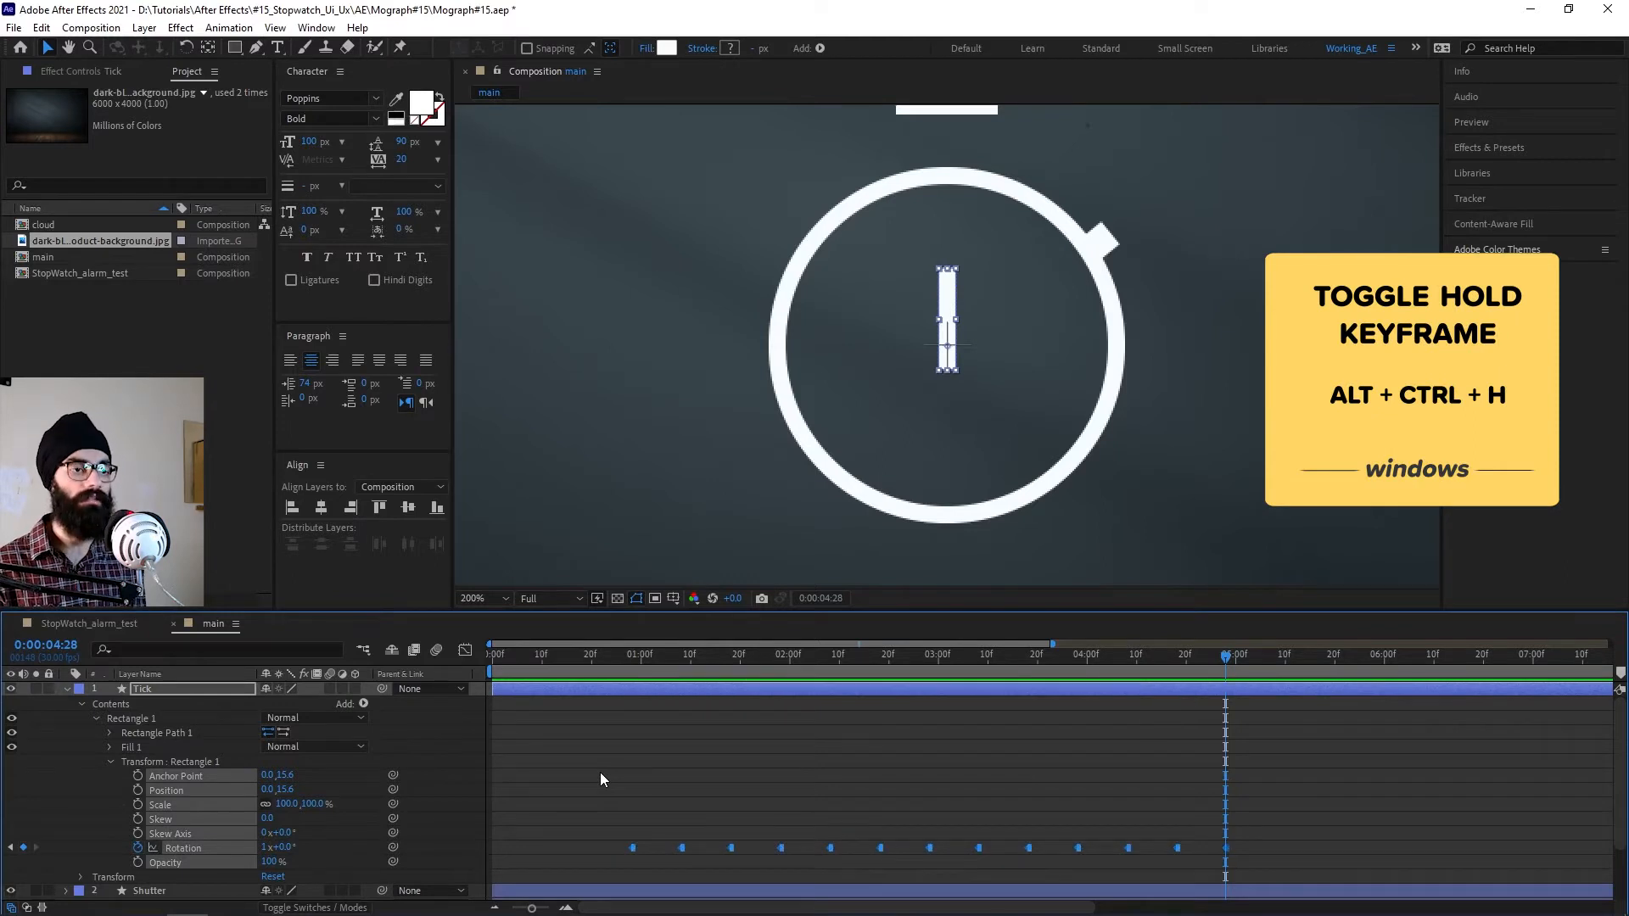
drag(644, 657, 632, 665)
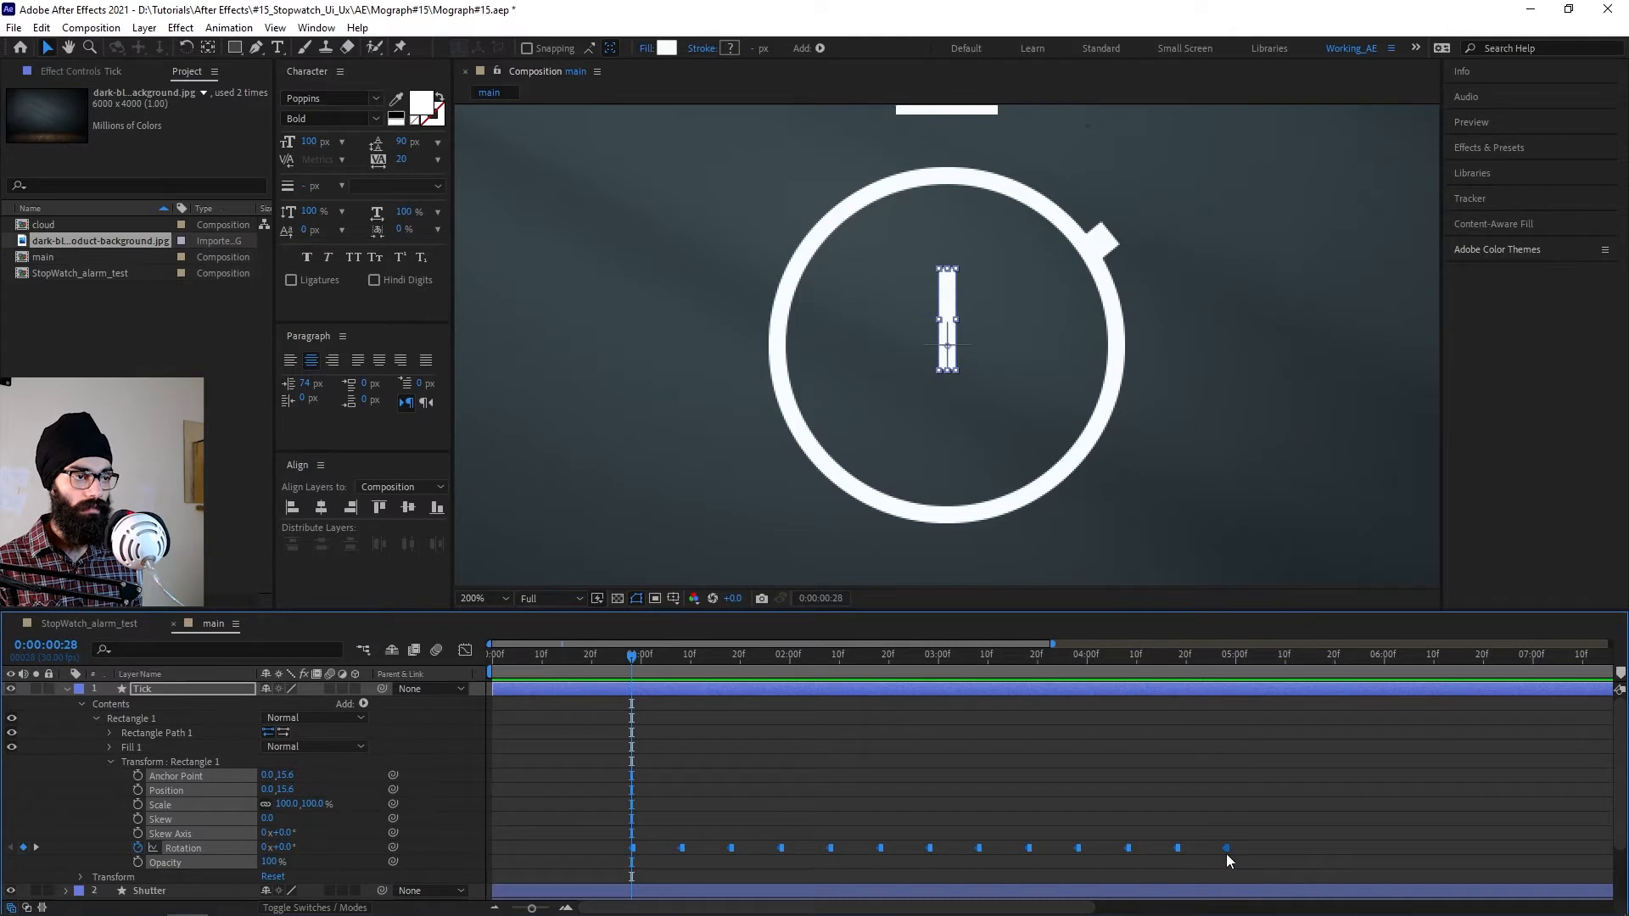
Step: Try compressing the Tick's Rotation keyframes proportionally to end at about 0:00:02:00 and preview the rotation
drag(1223, 849, 988, 837)
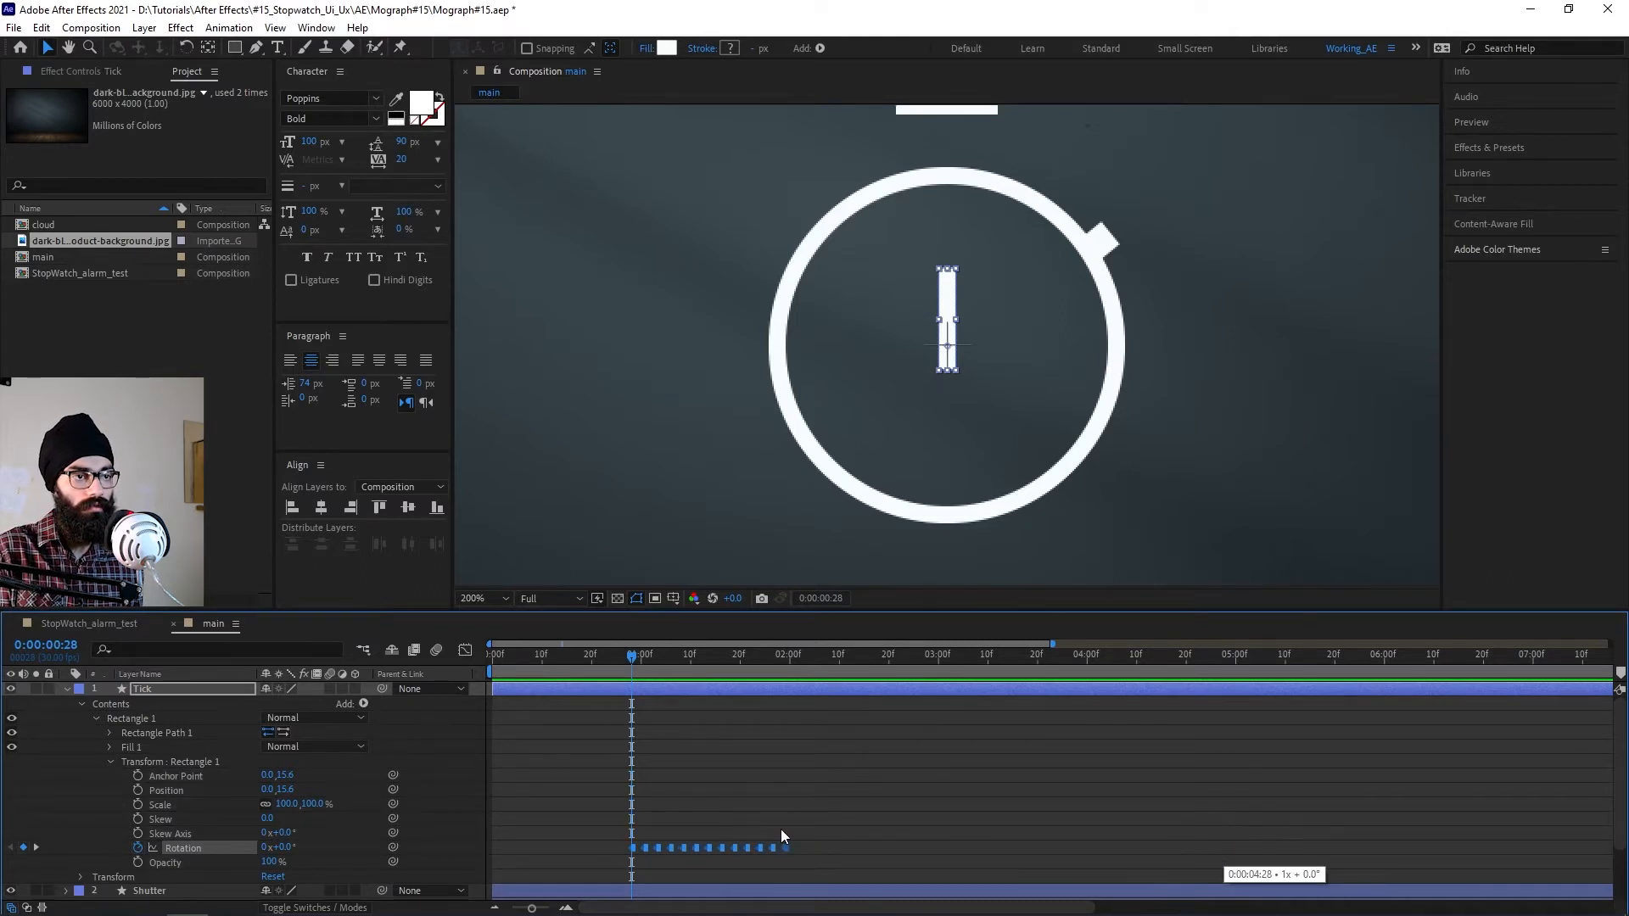
drag(781, 828, 782, 828)
key(space)
Step: Stretch the Tick's Rotation keyframes proportionally so the last one falls at 0:00:03:00, and preview the whole animation
click(892, 657)
drag(888, 654, 933, 664)
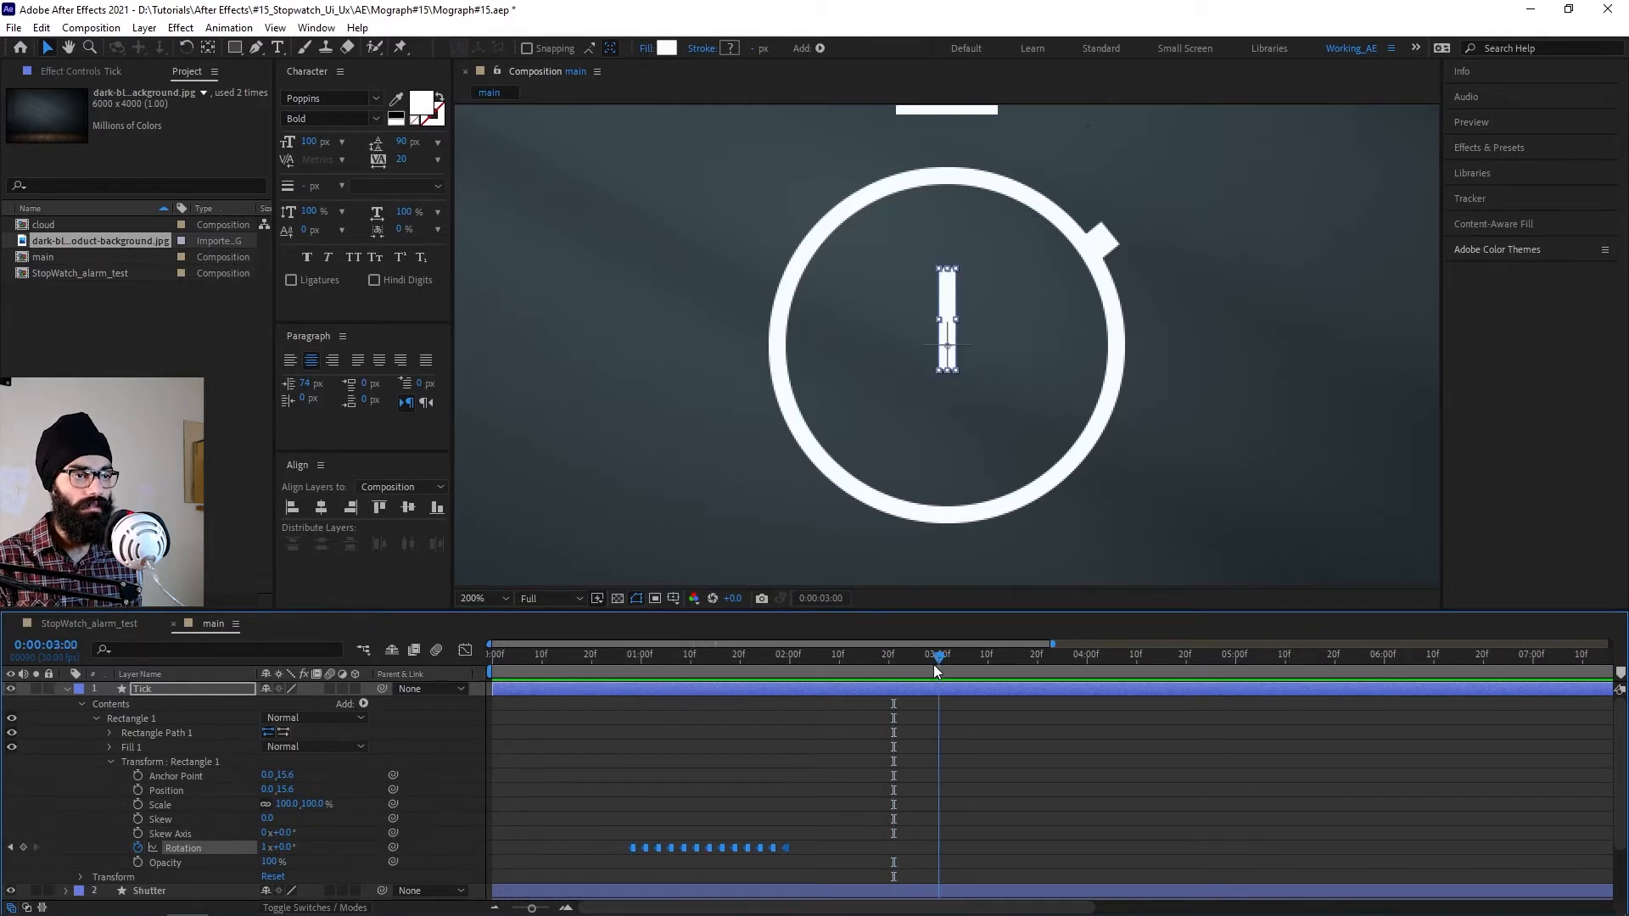
drag(786, 848, 929, 849)
click(634, 669)
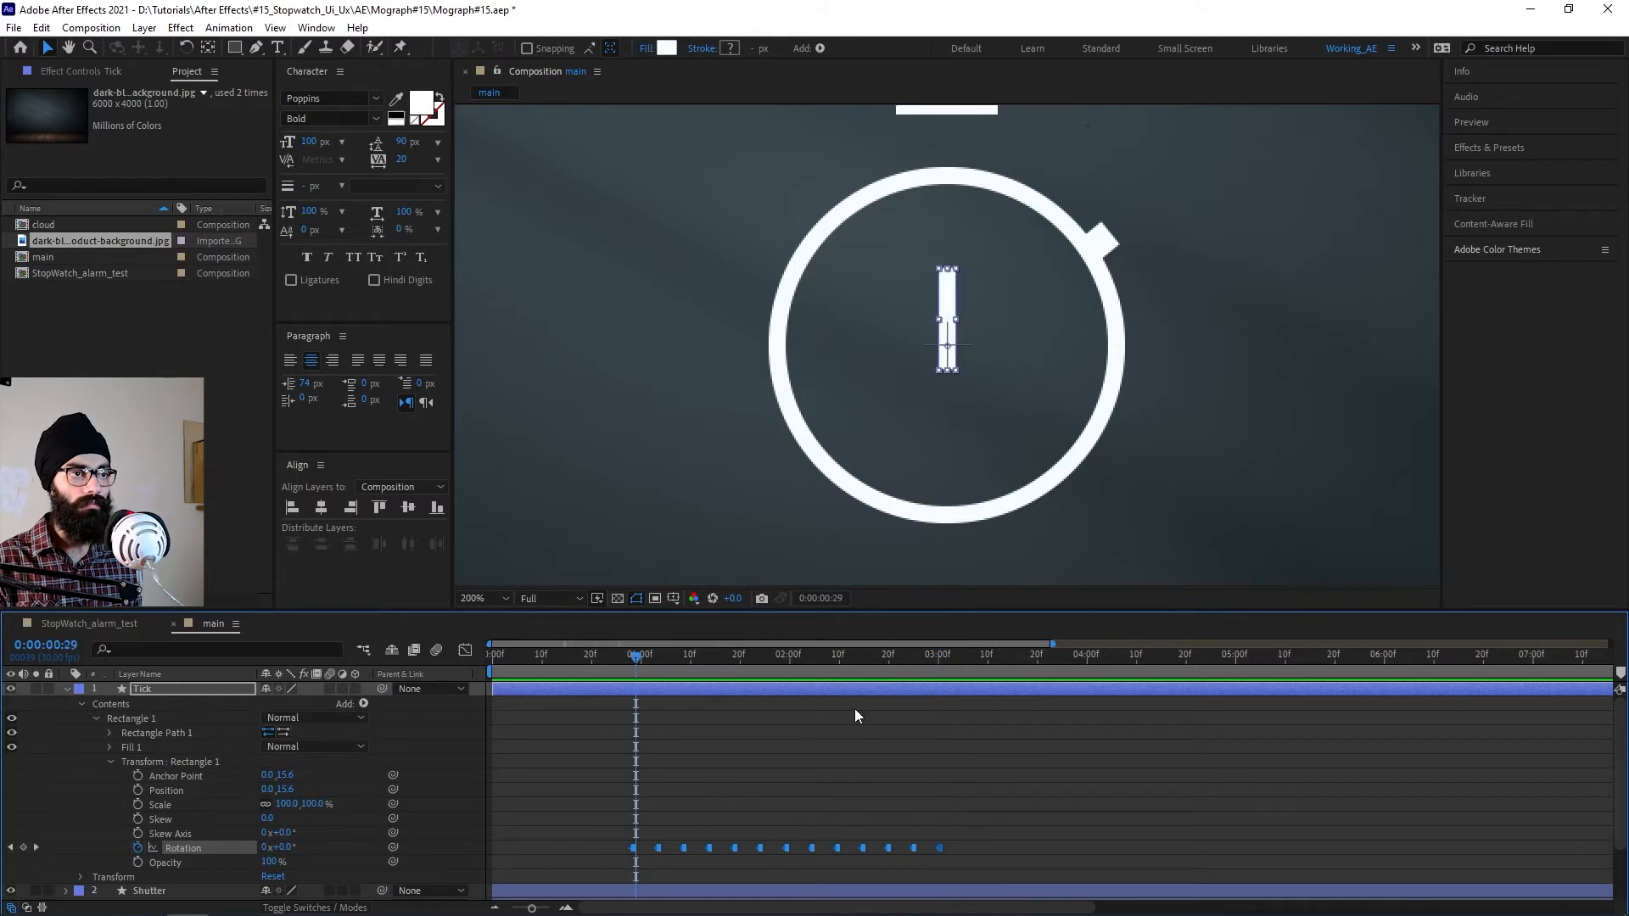
key(space)
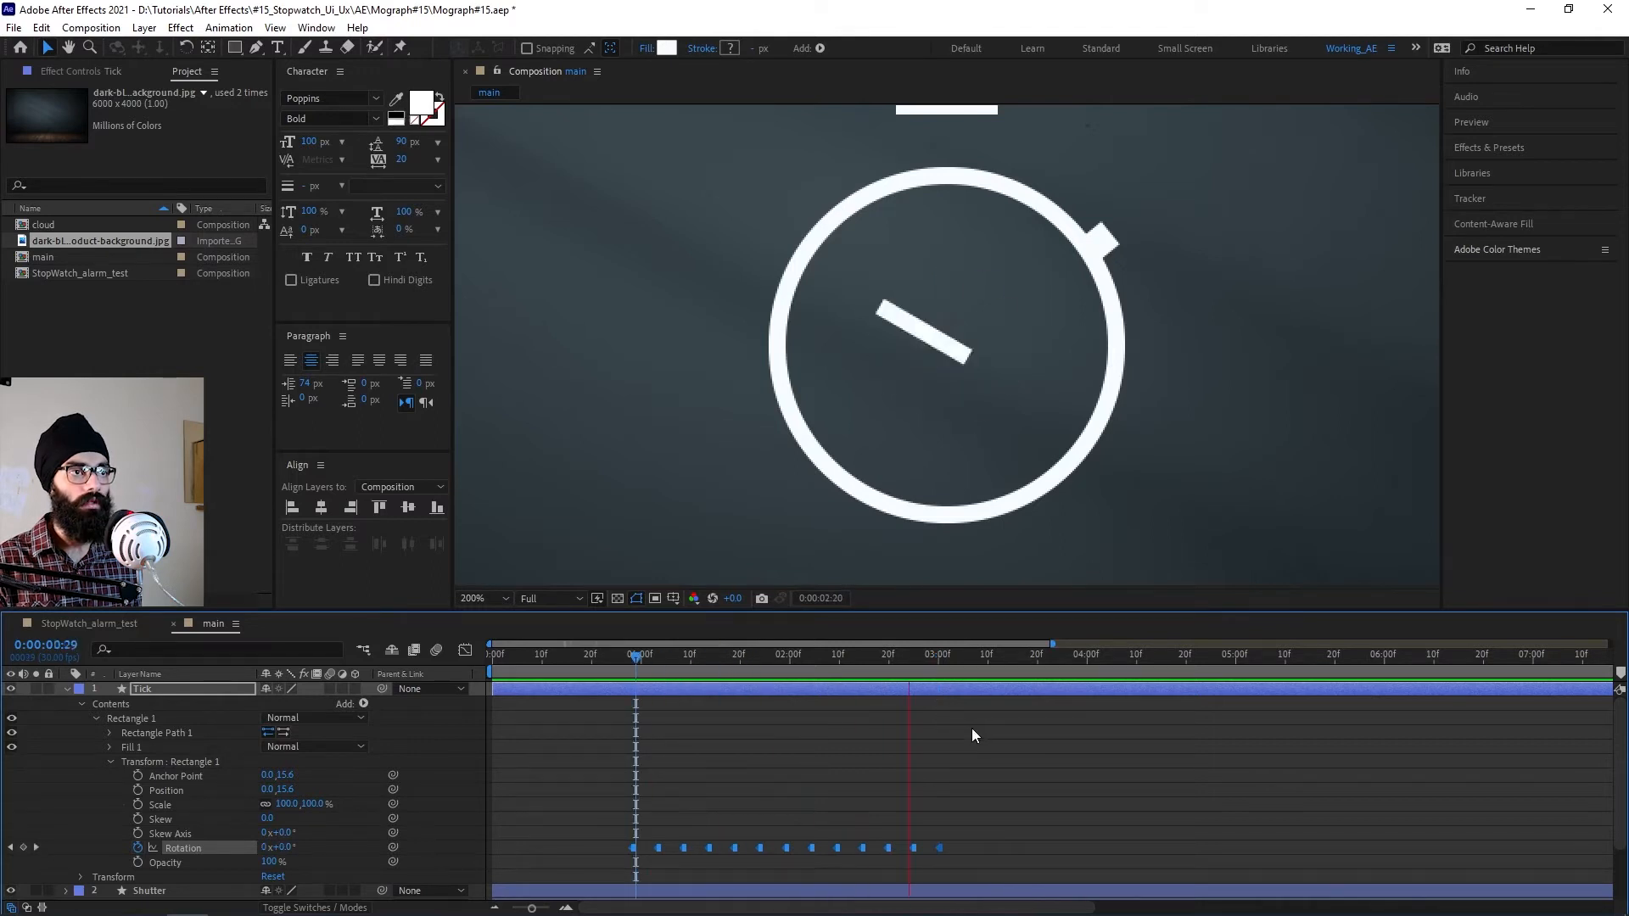
key(space)
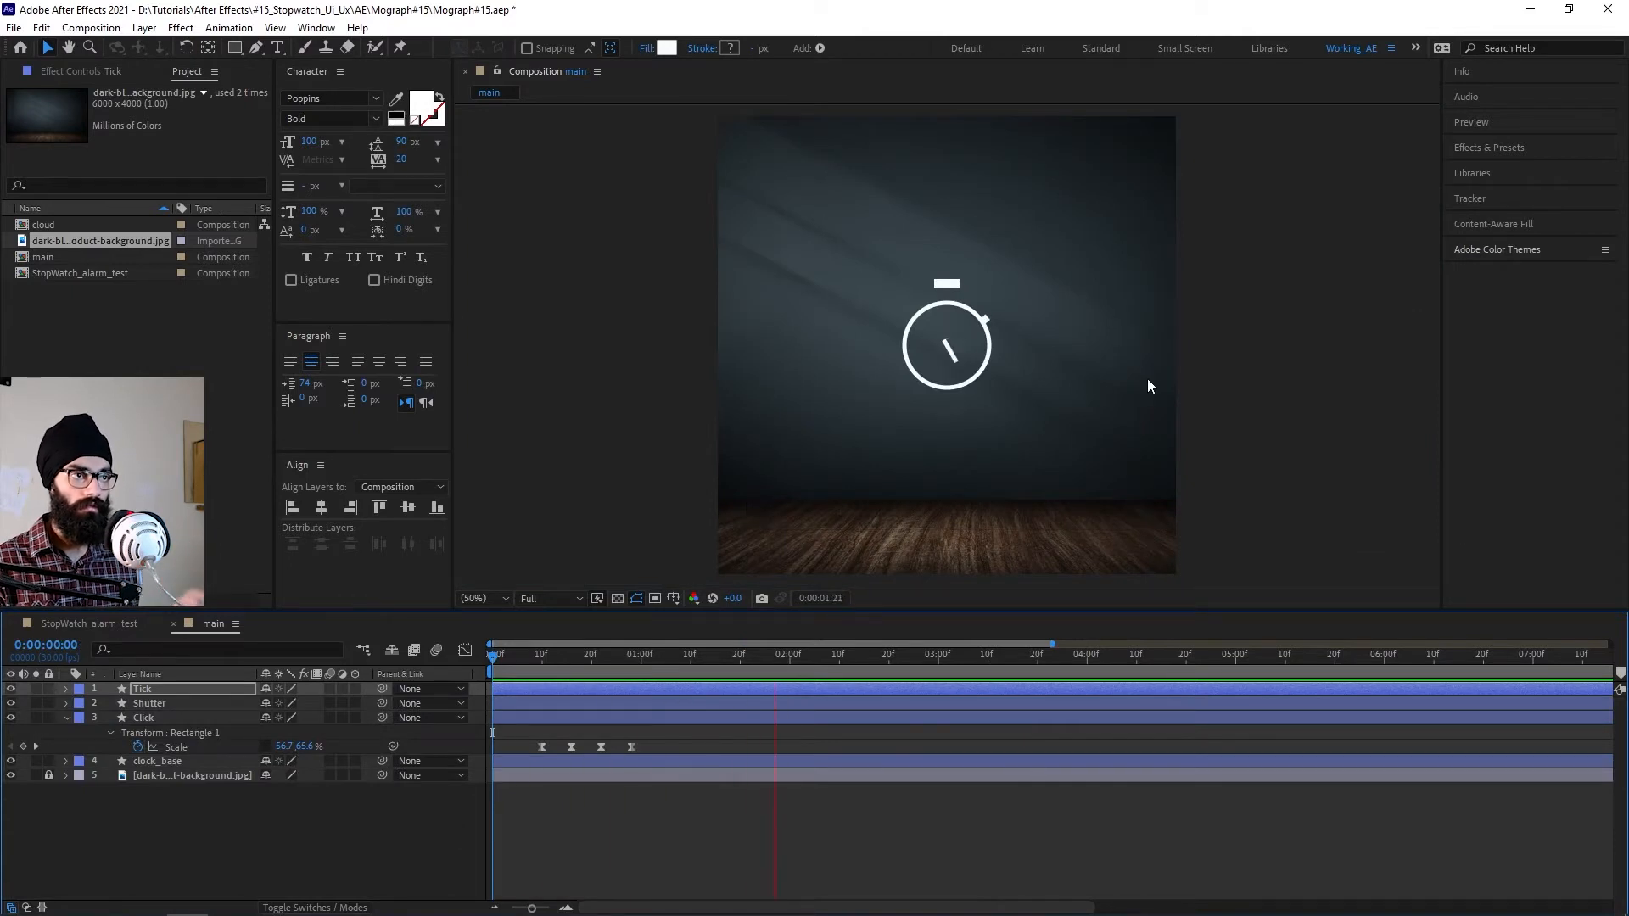
key(space)
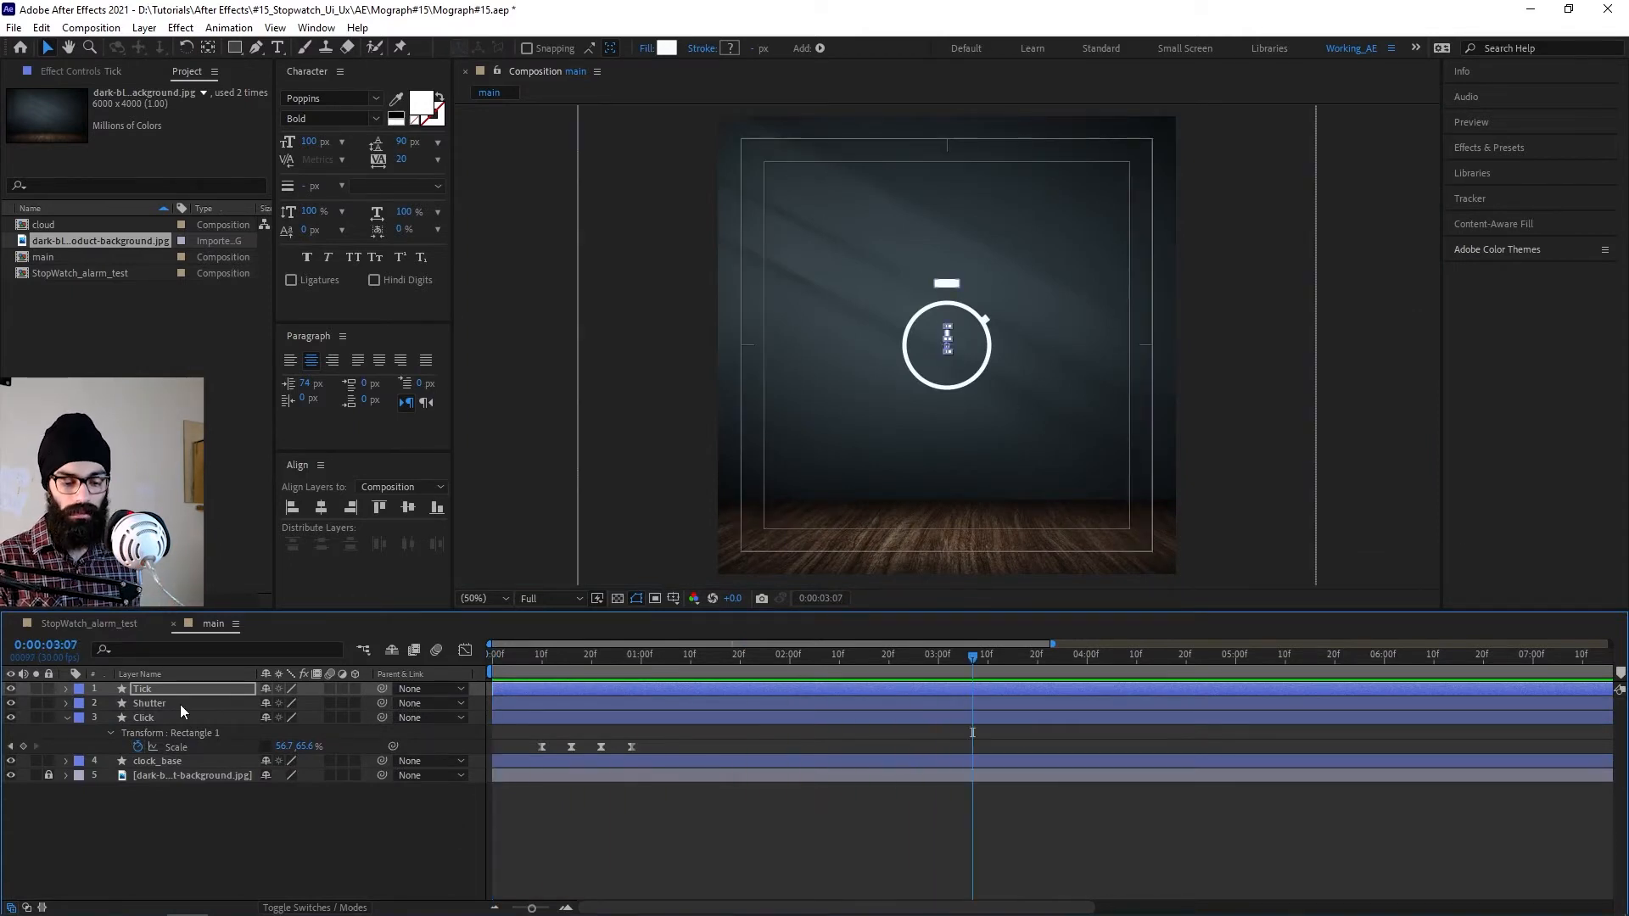
Step: Go to 0:00:03:00 and delete the stroke from the Shutter layer's rectangle
key(u)
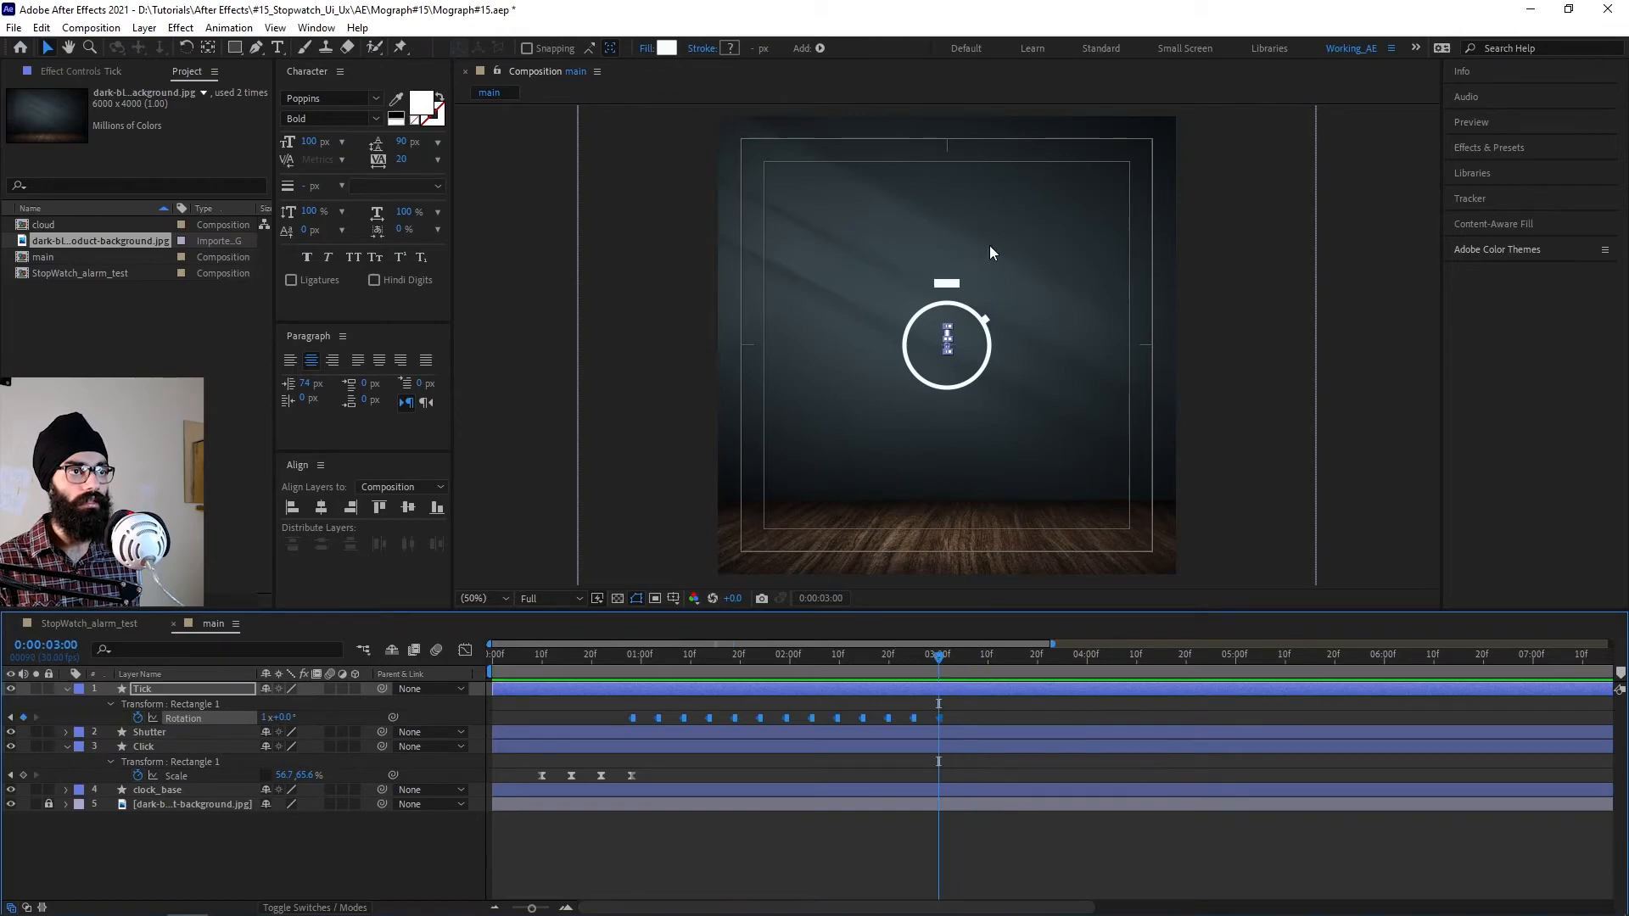
key(.)
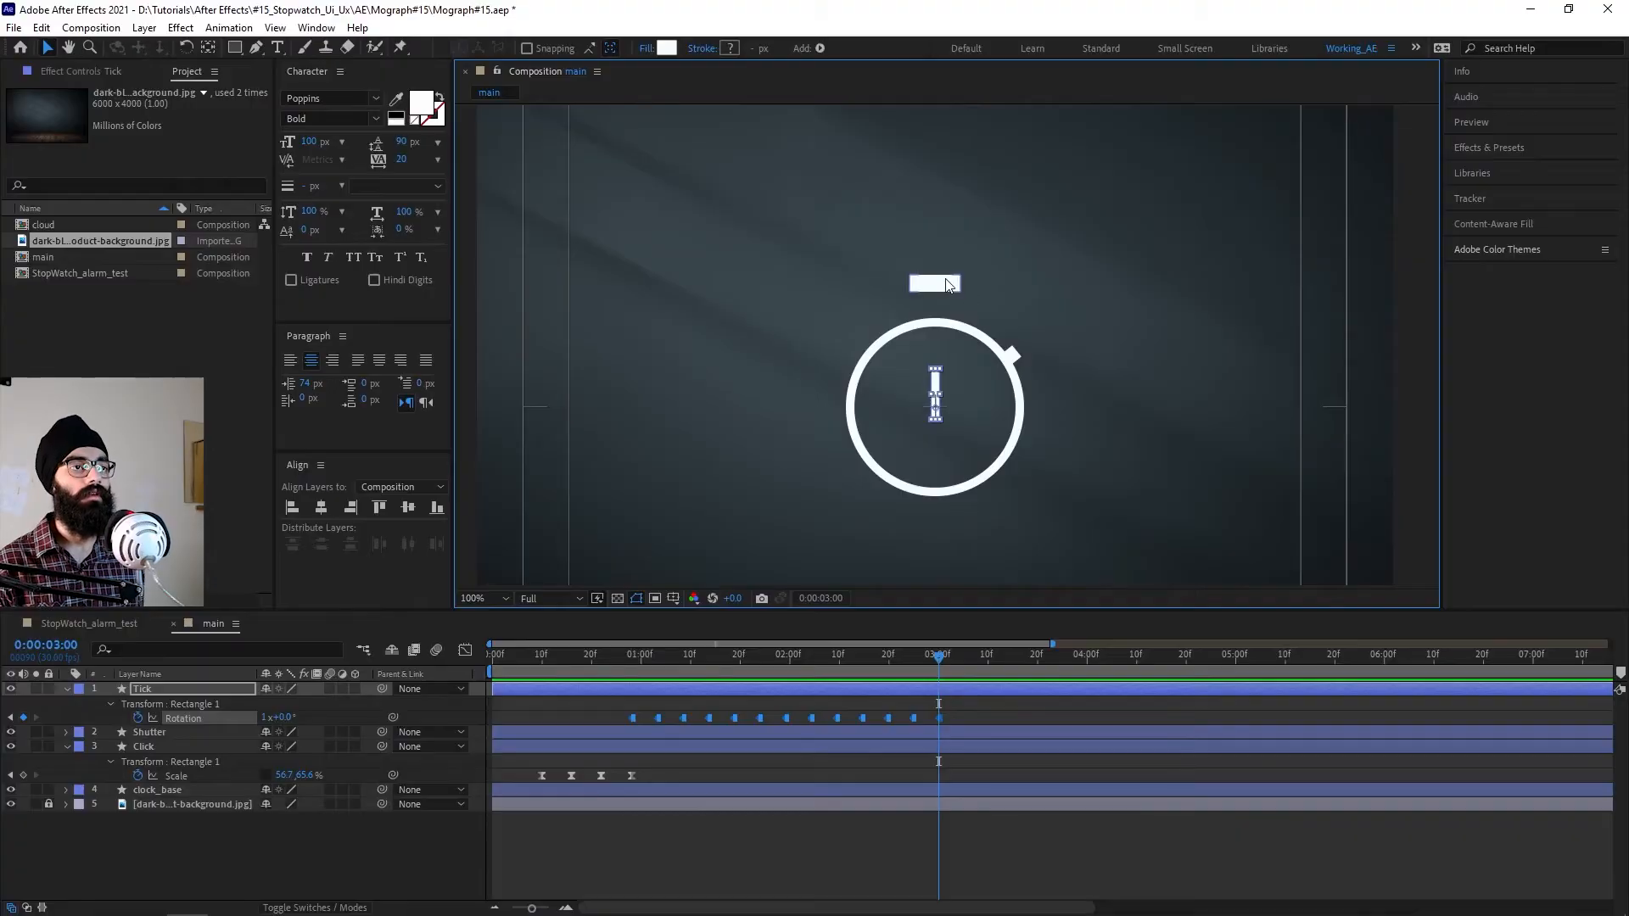
click(951, 284)
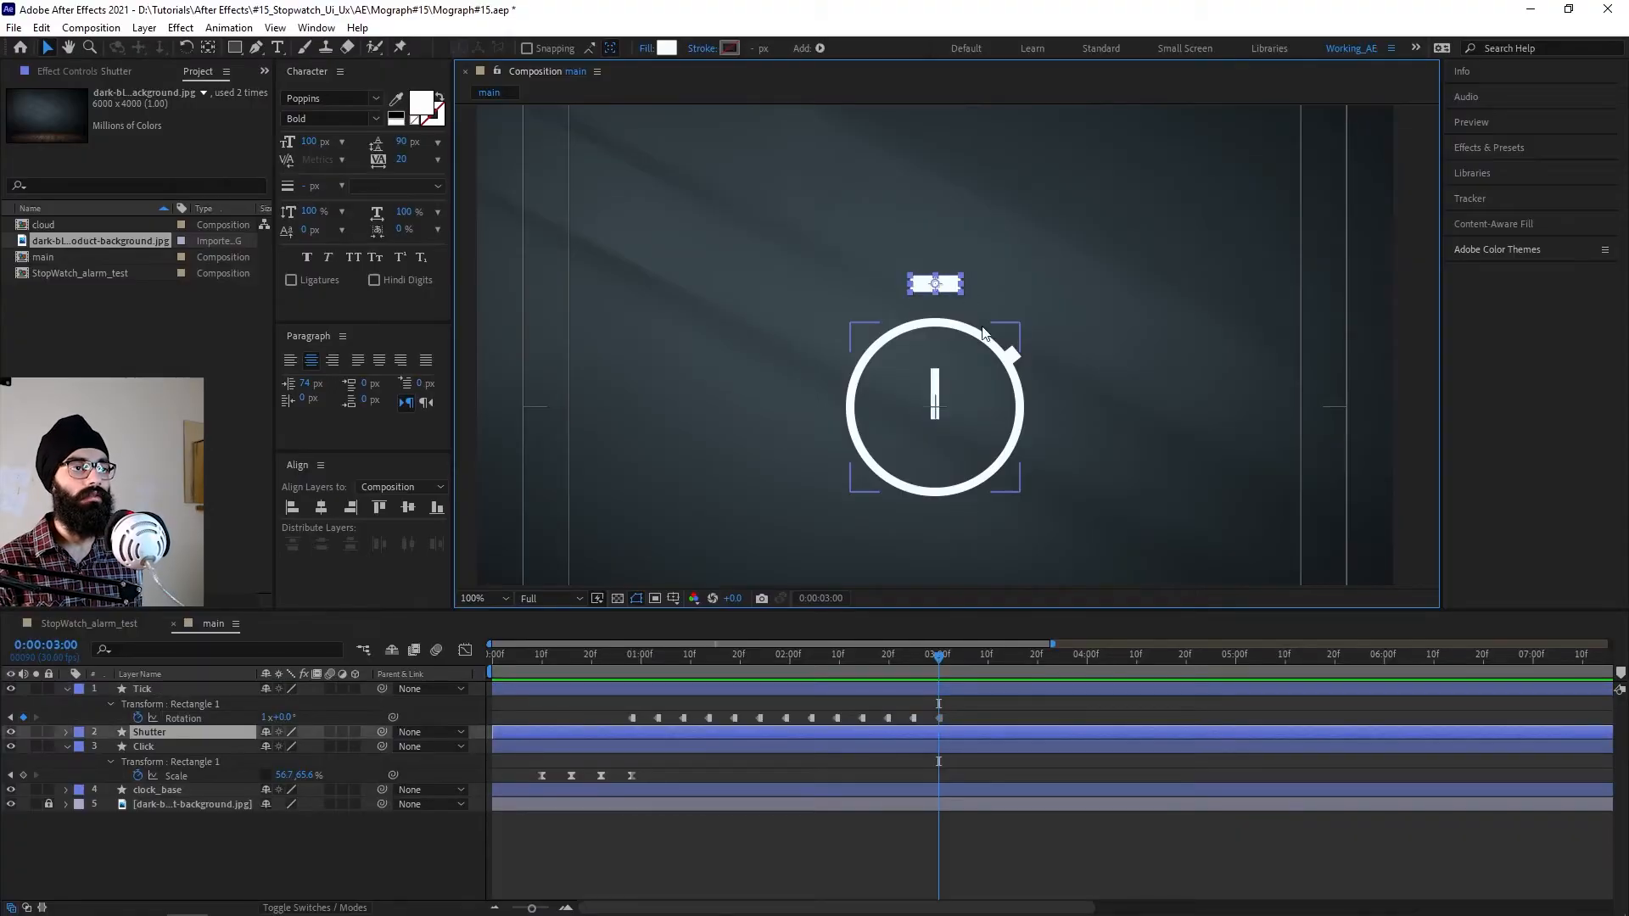
scroll(981, 328, up, 1)
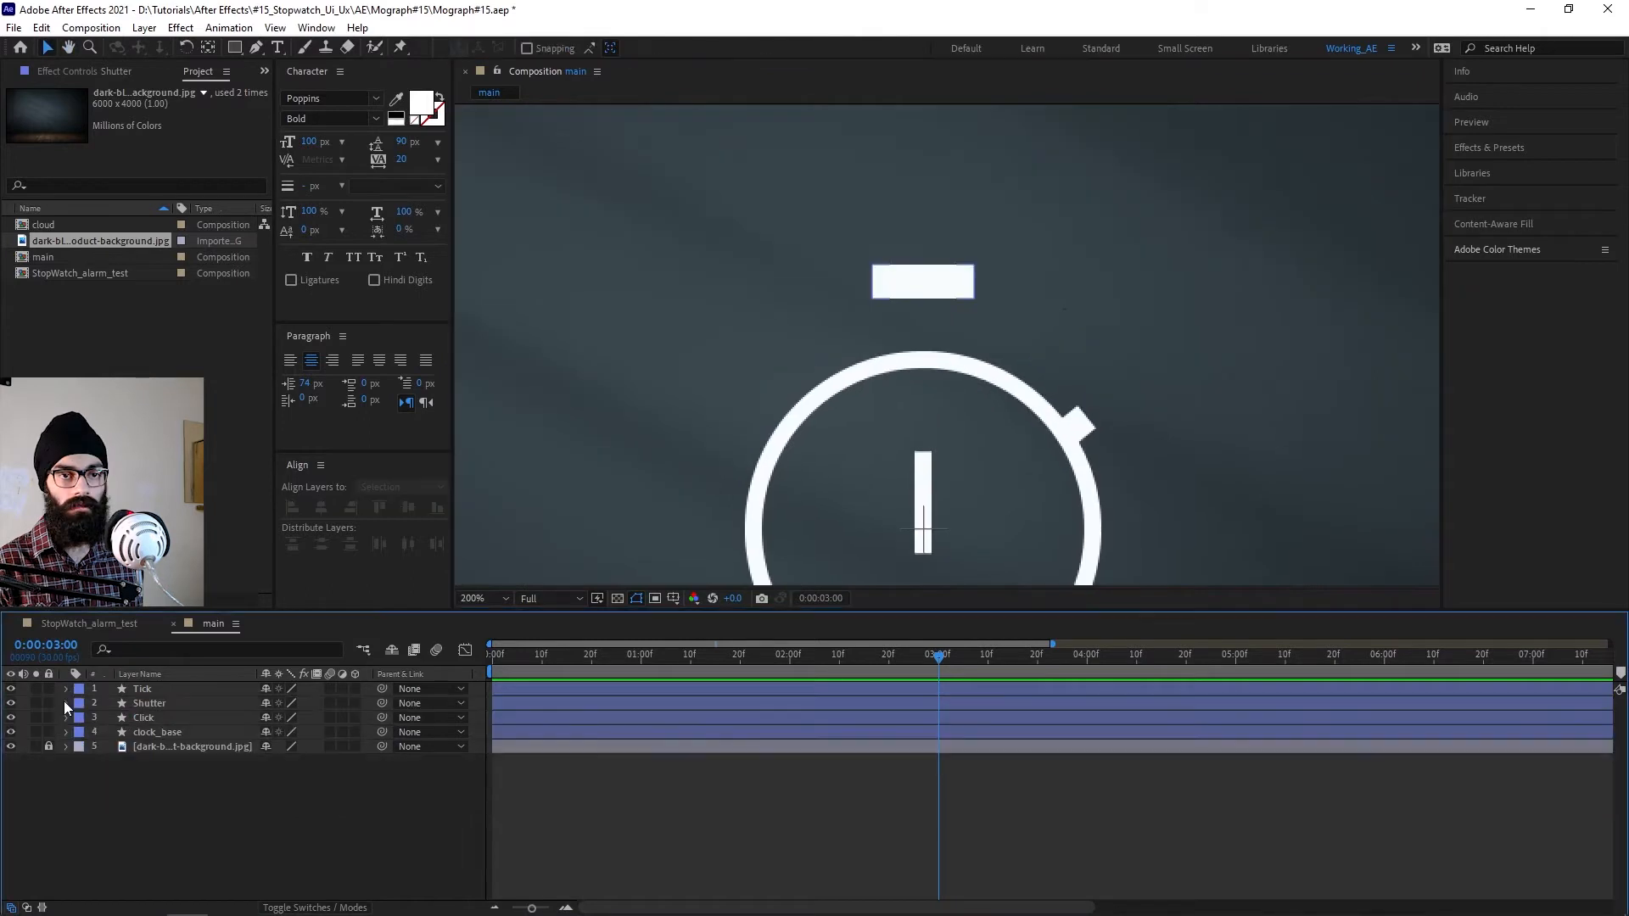
click(67, 703)
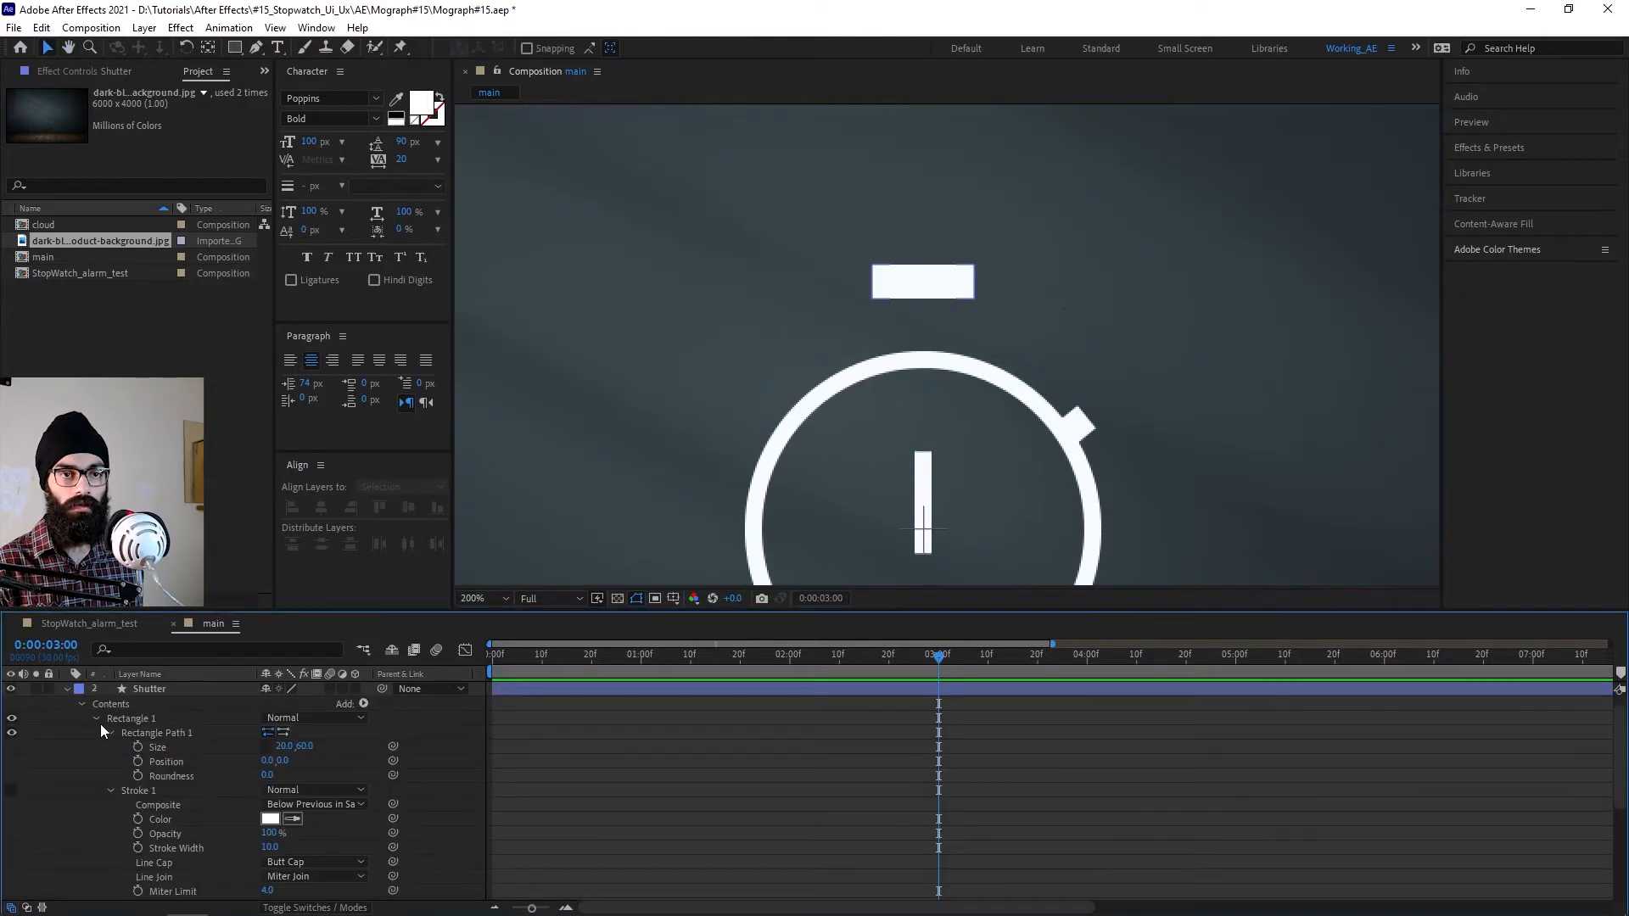
click(97, 721)
click(154, 762)
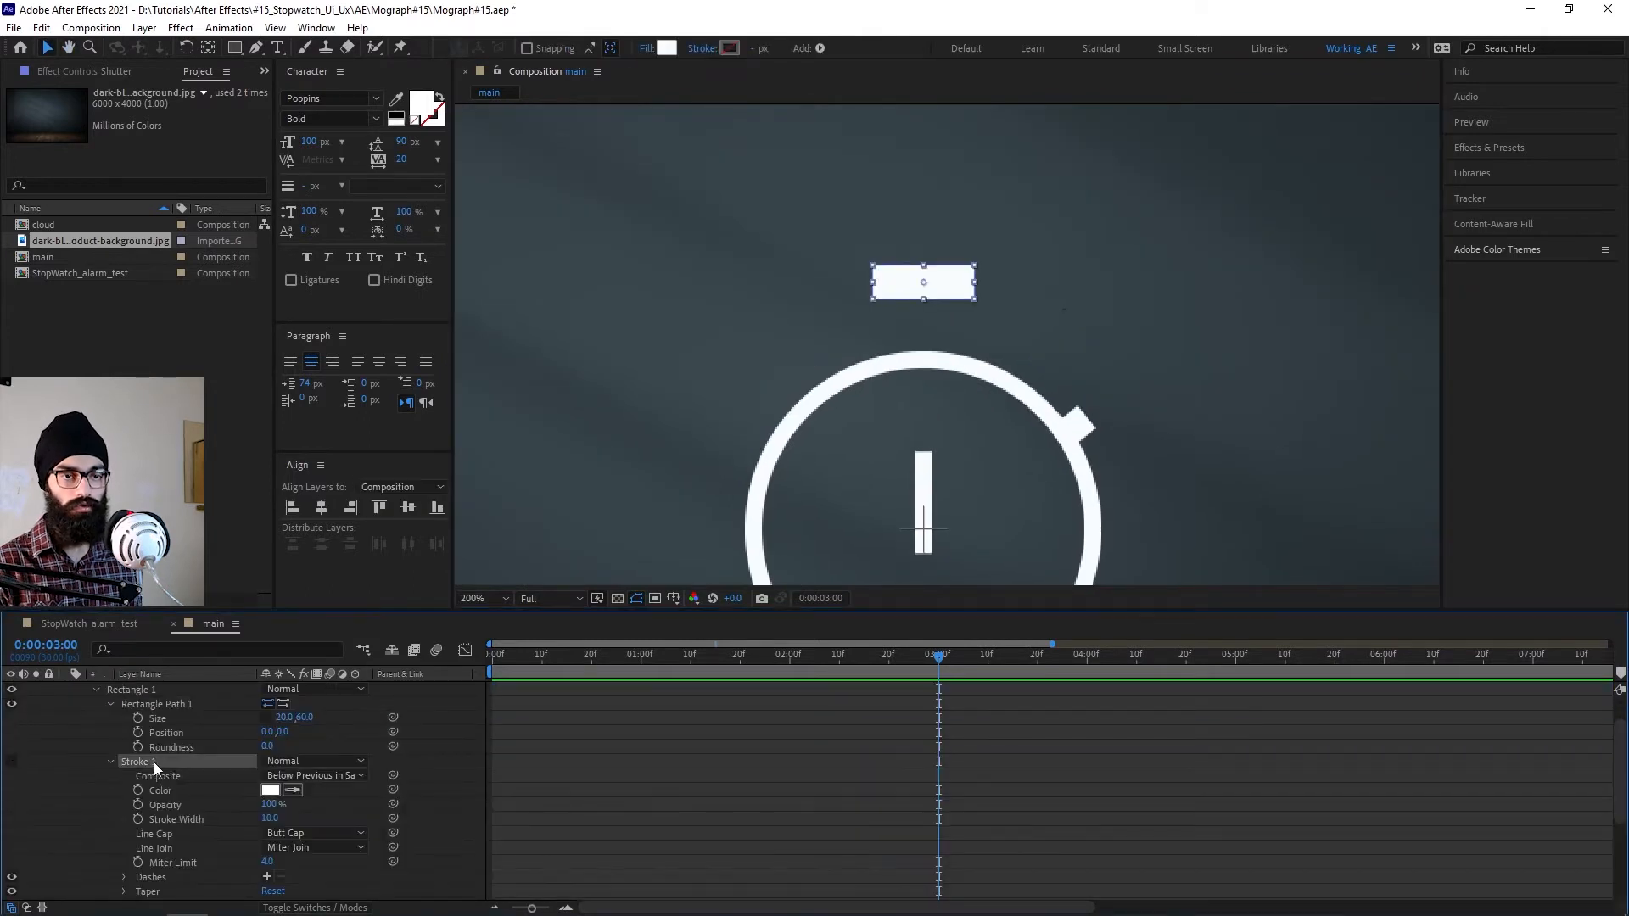
key(Delete)
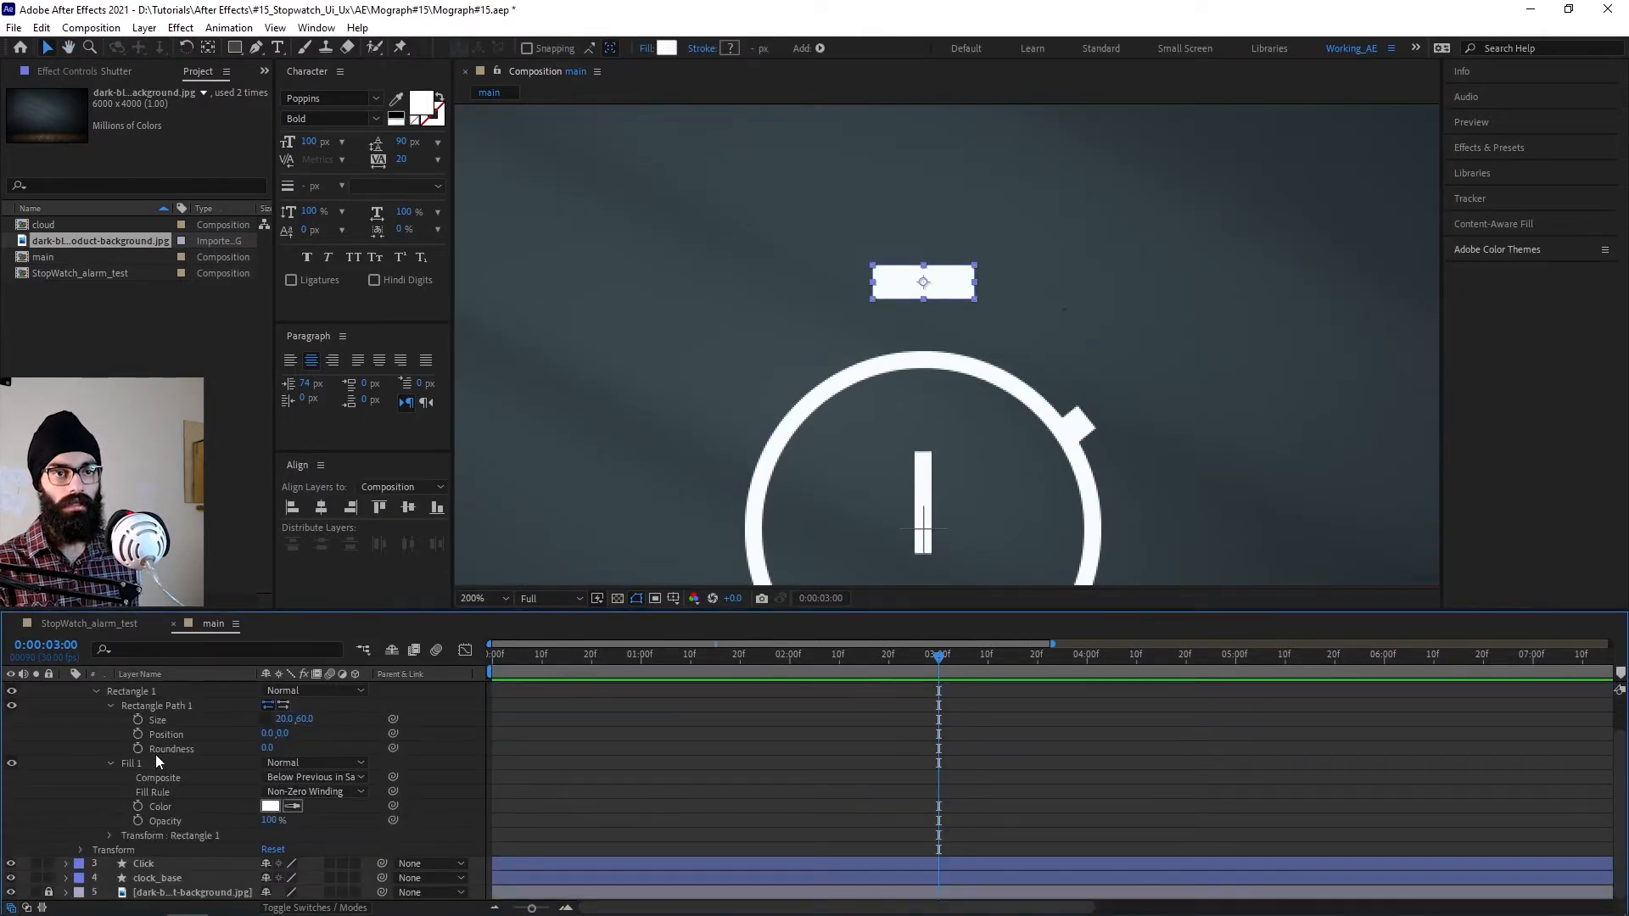
Step: Add a Position keyframe to the transform of the Shutter's rectangle at 0:00:03:00
click(111, 708)
click(111, 762)
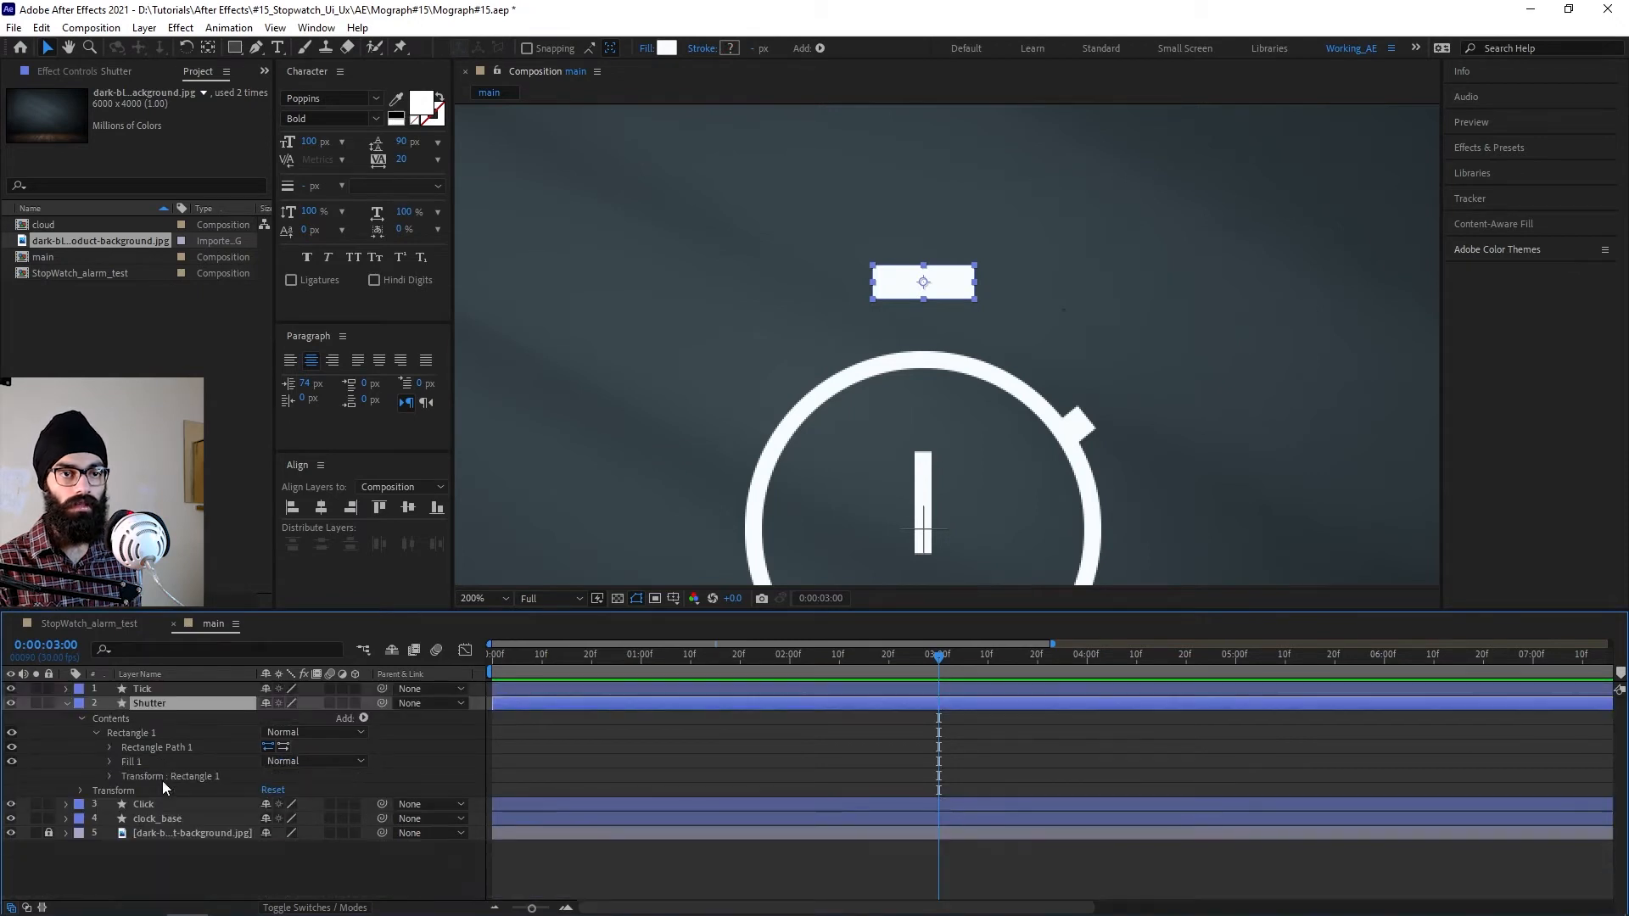
click(110, 778)
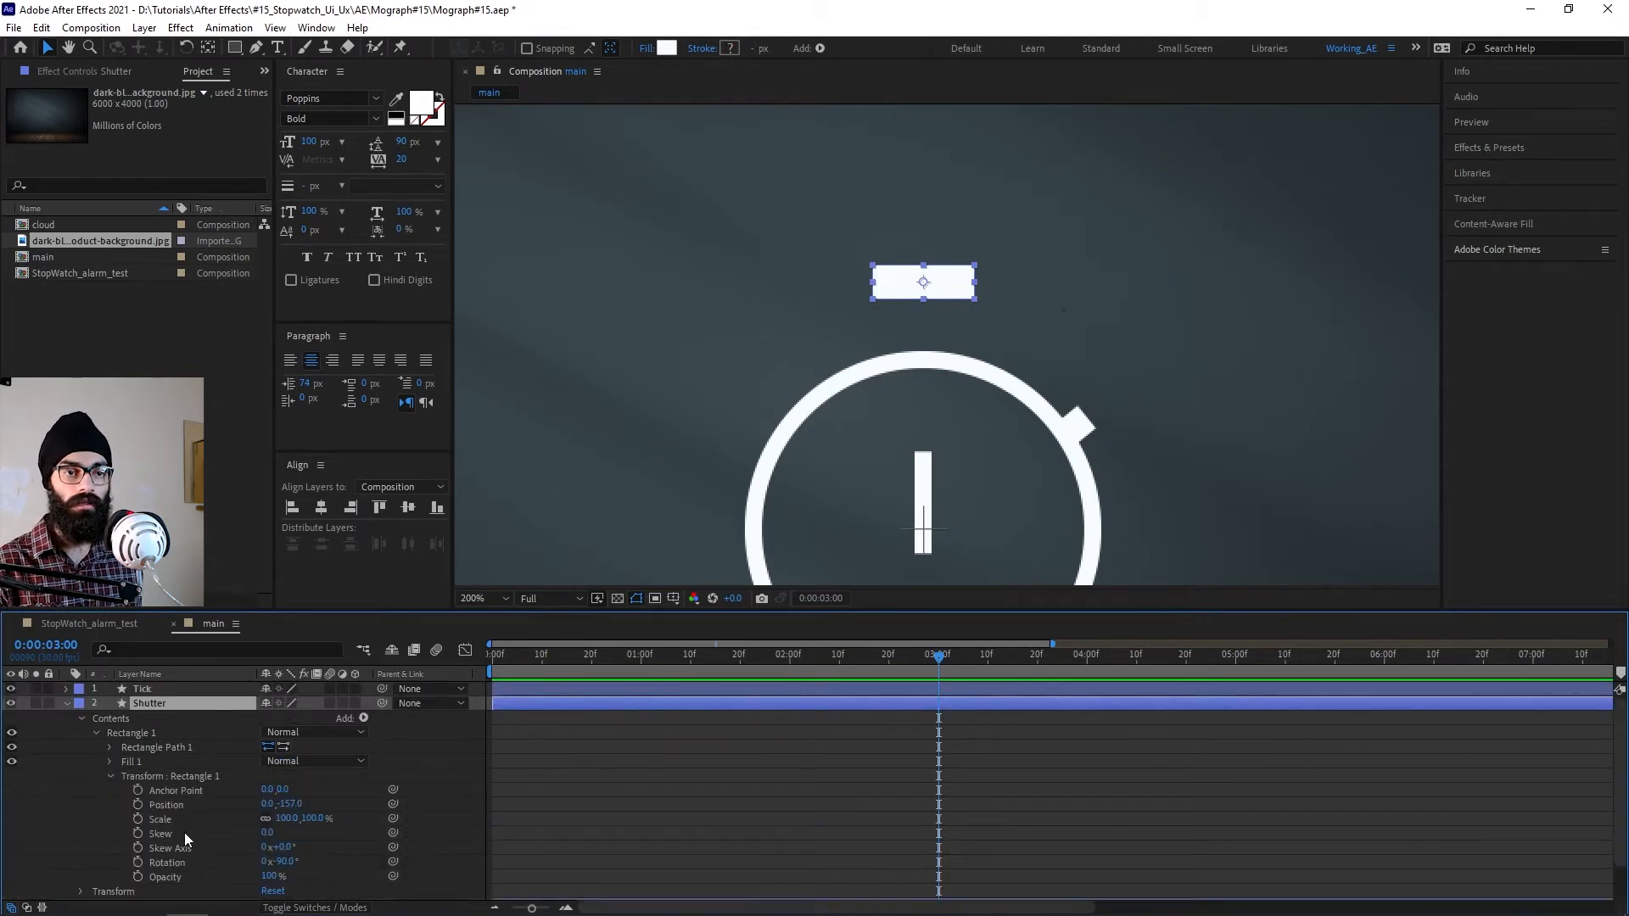
click(138, 805)
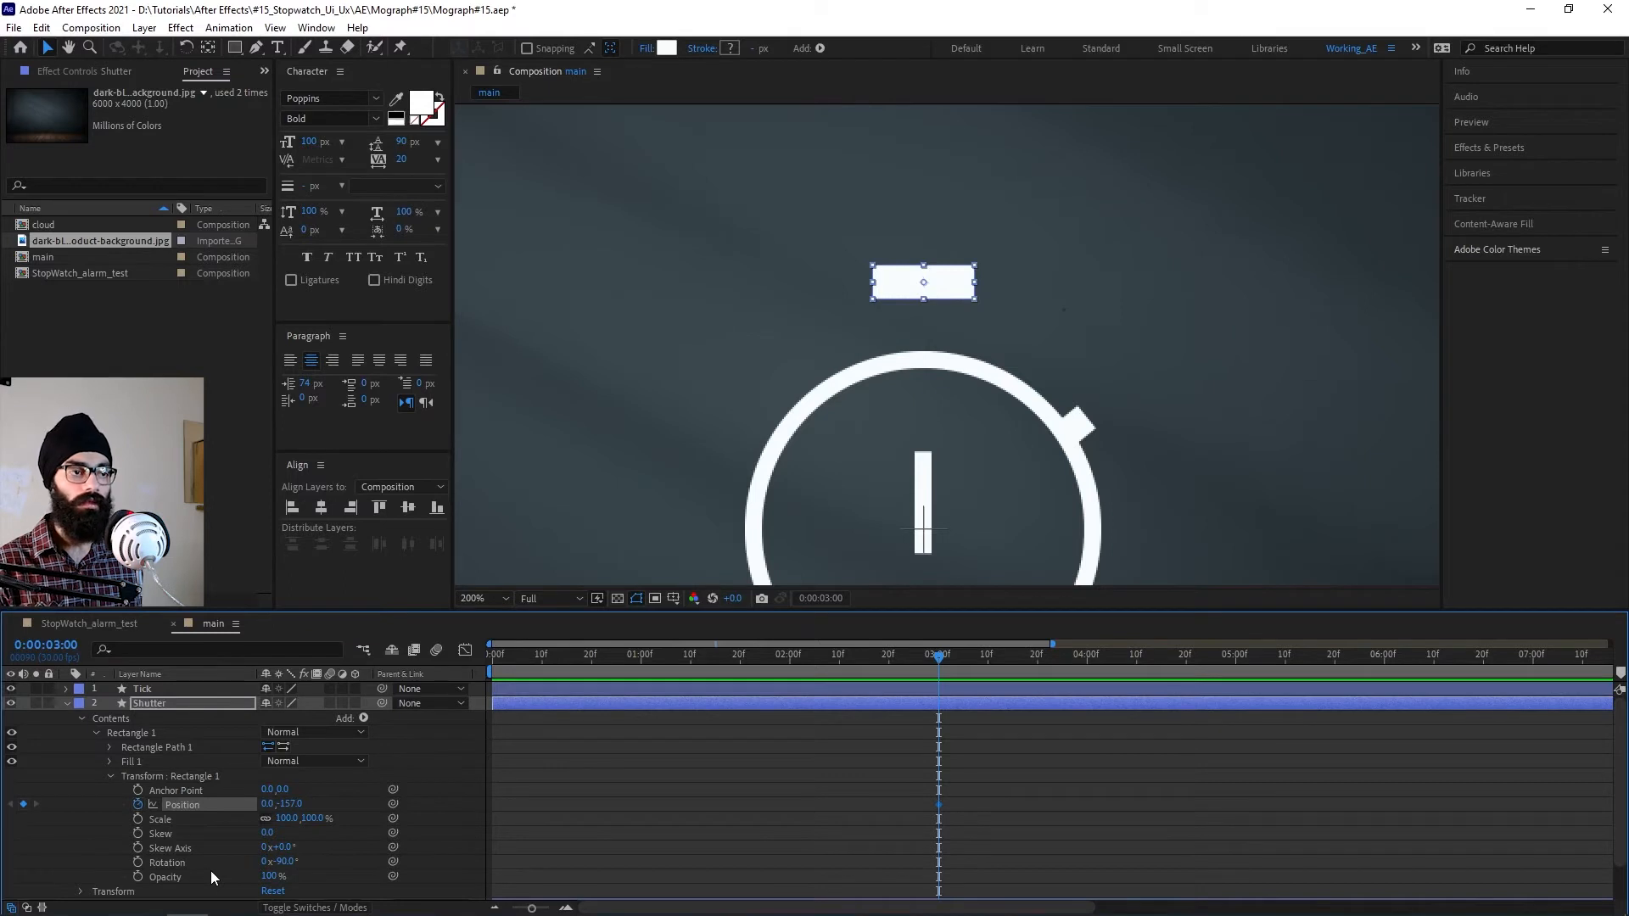
Step: Ten frames on, at 0:00:03:10, keyframe the Shutter rectangle's X position at -10
key(shift+Page_Down)
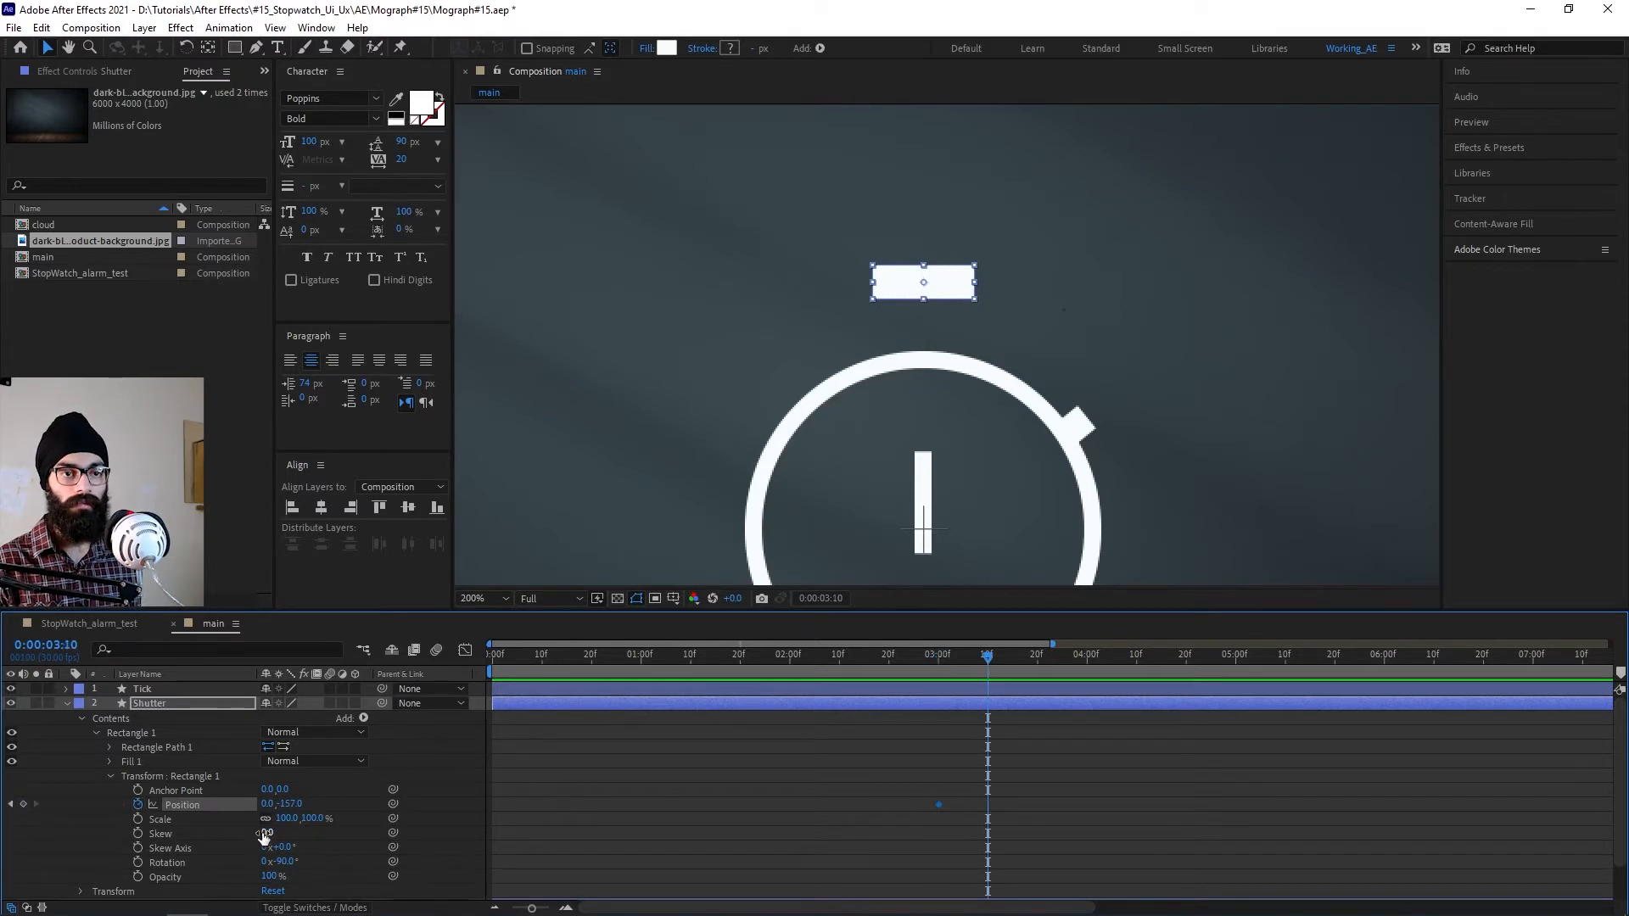
click(269, 805)
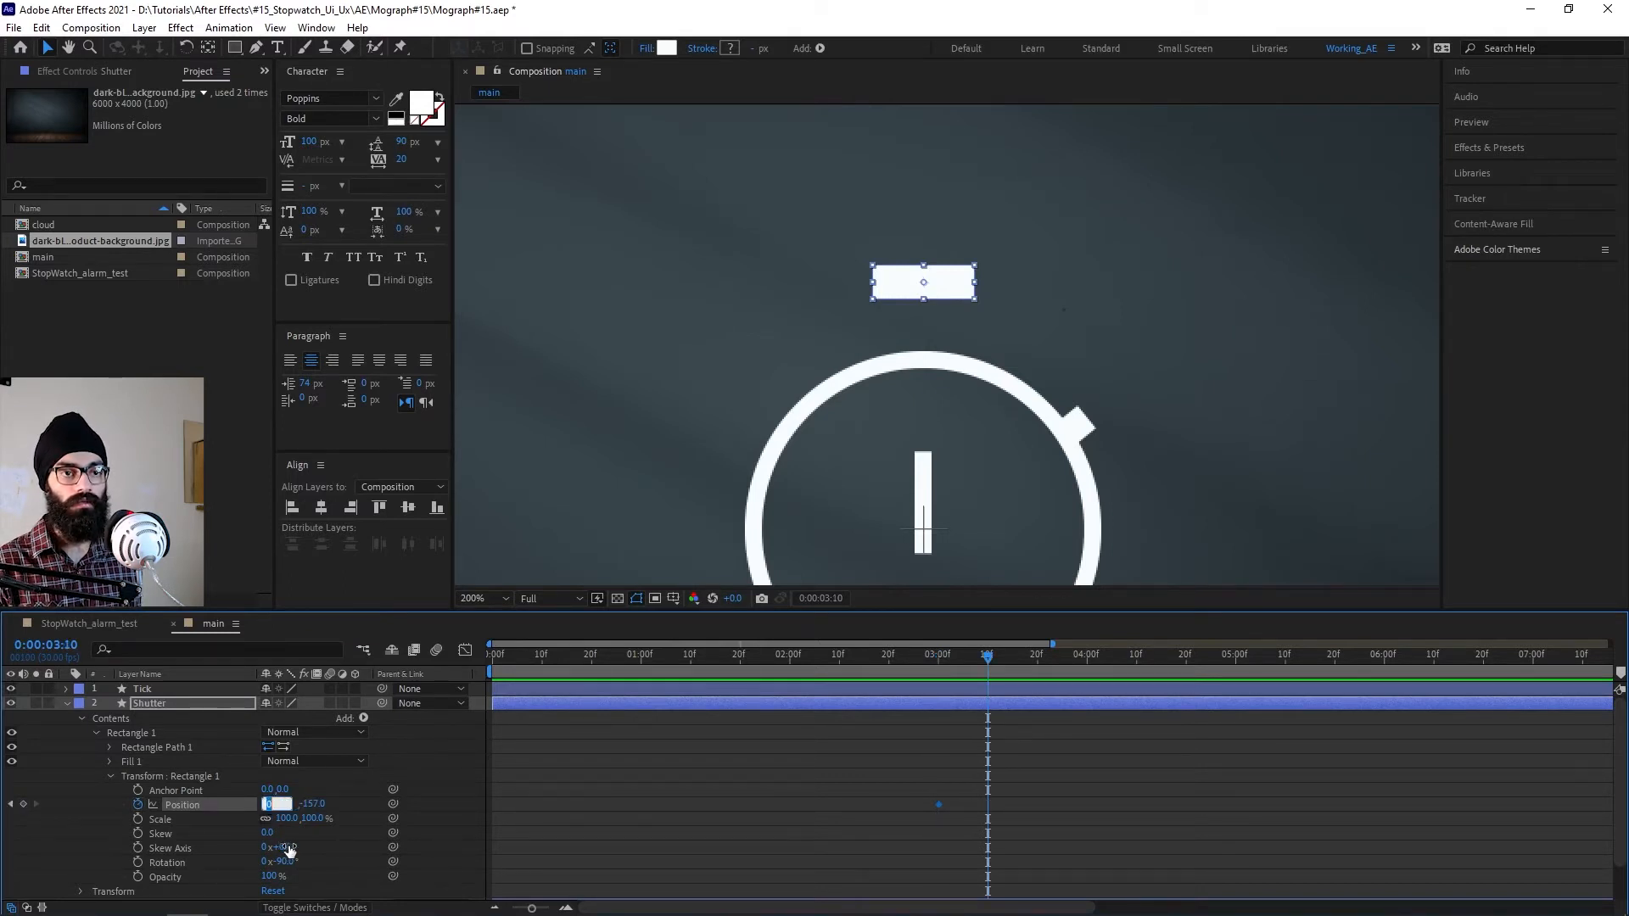
text(-20)
key(Return)
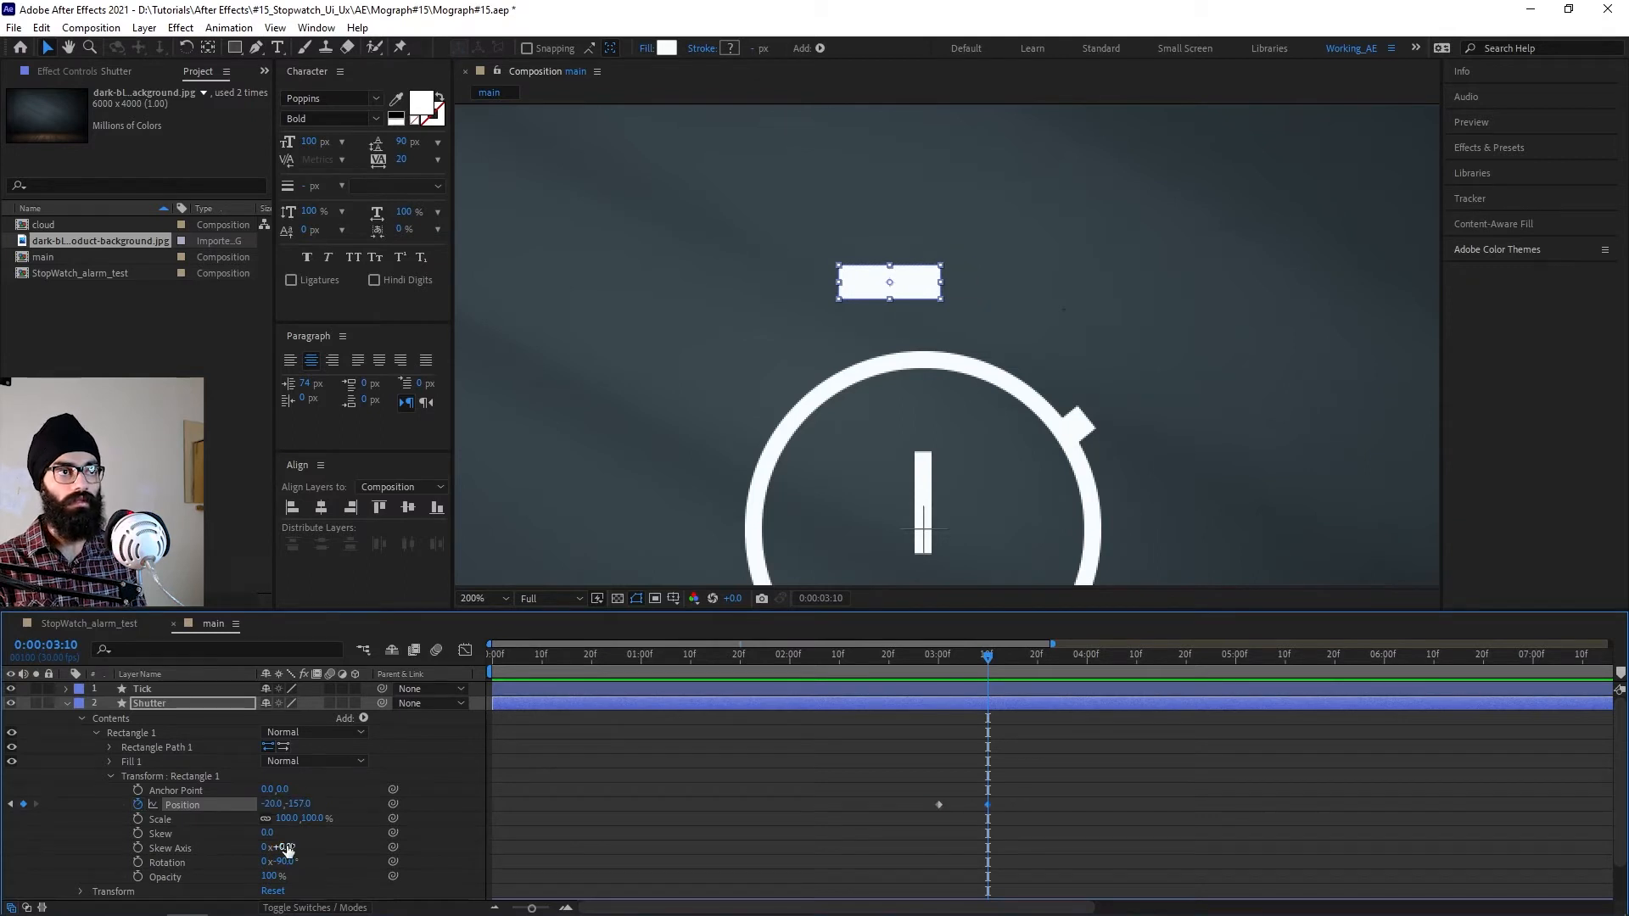
click(278, 806)
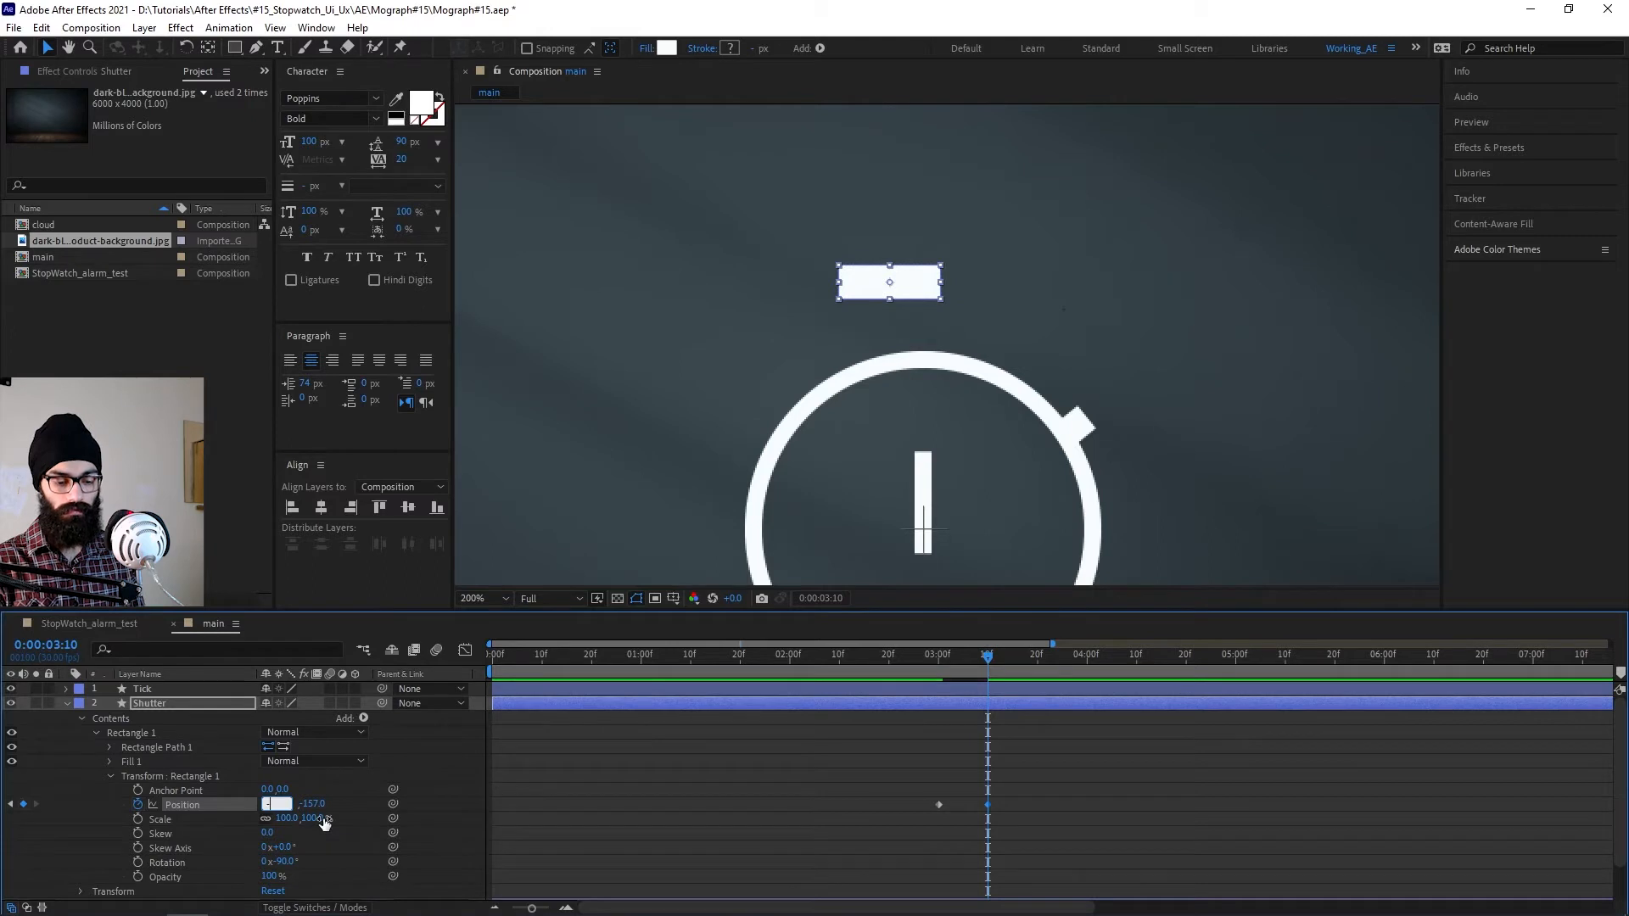
key(Return)
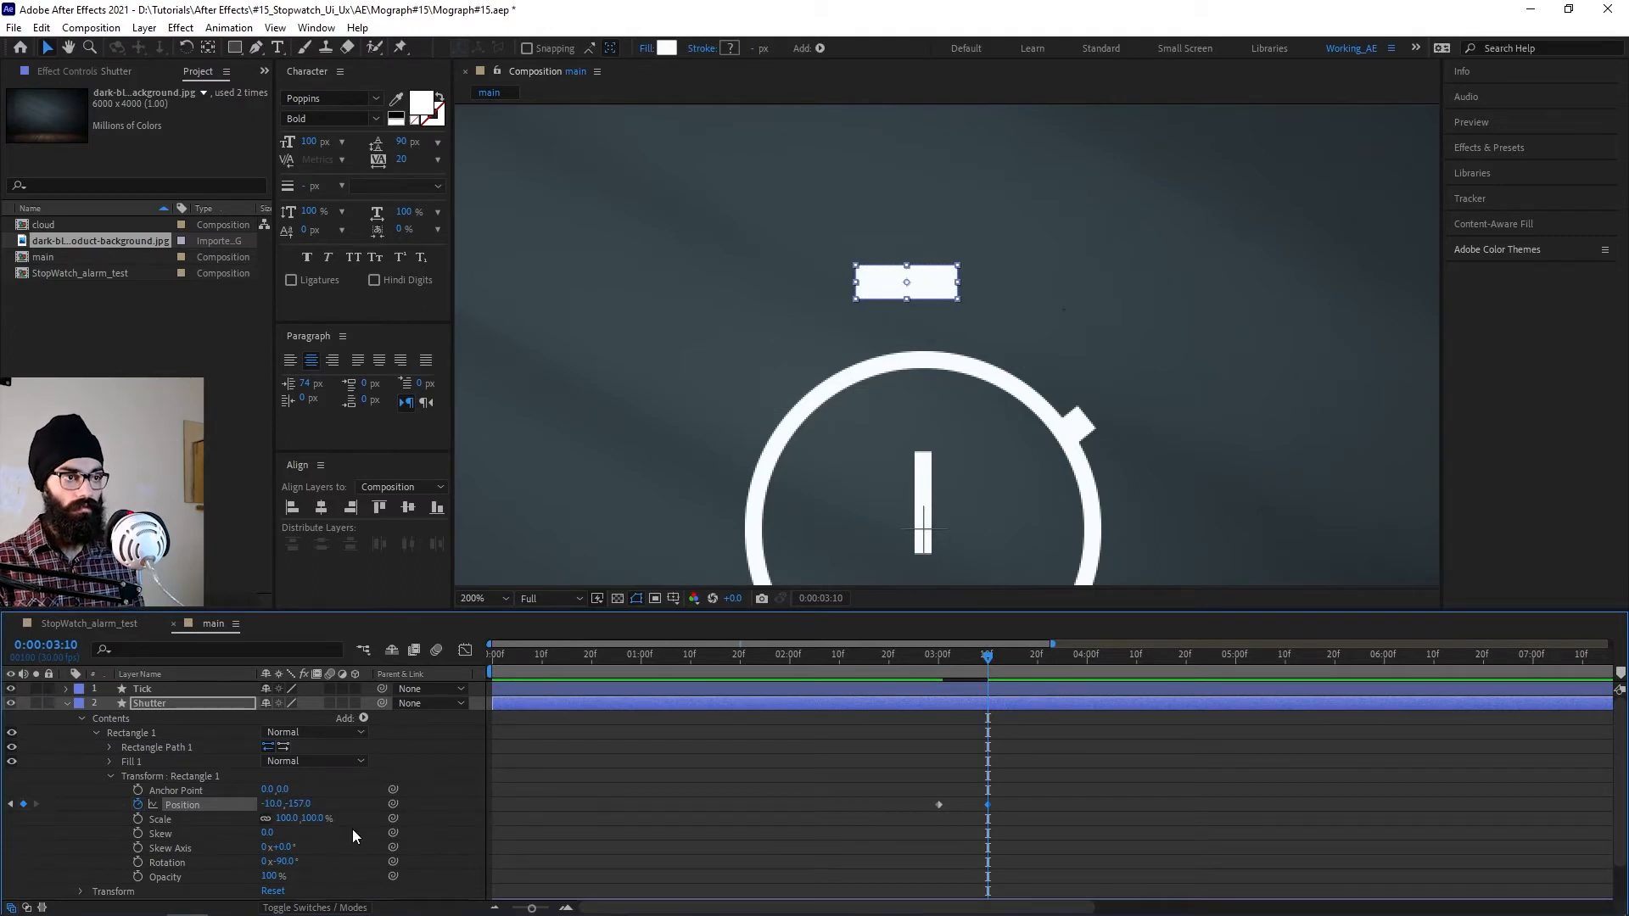
Step: Keyframe the Shutter rectangle's X position at 10 at 0:00:03:20, preview the movement, and return to 0:00:03:00
key(shift+Page_Down)
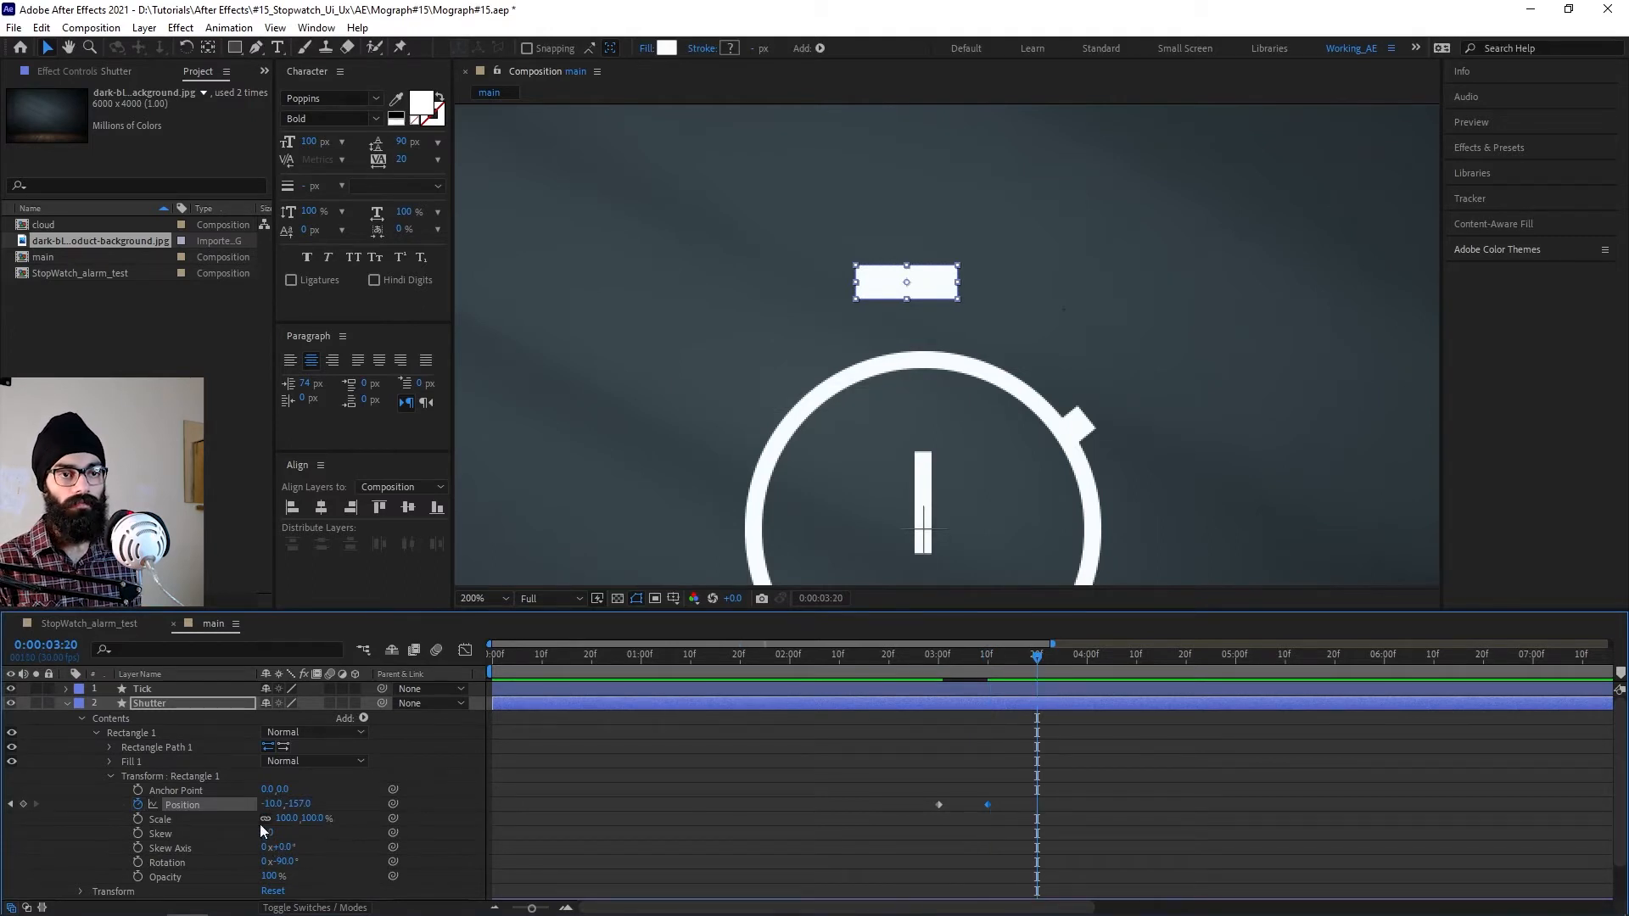
text(10)
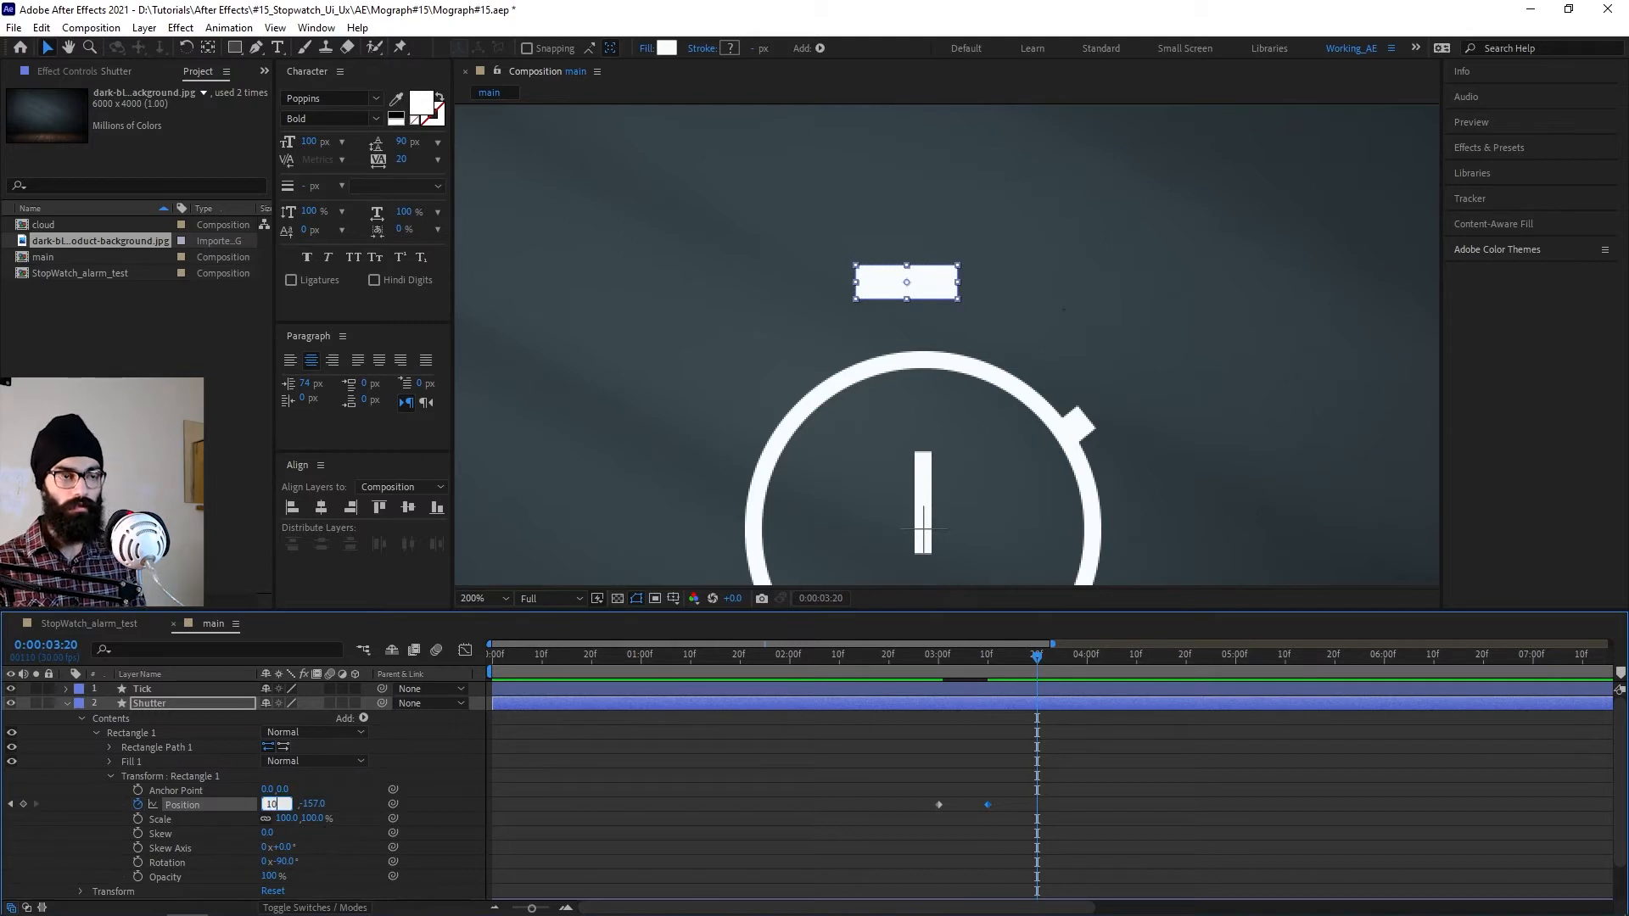
key(Return)
key(shift+Page_Up)
key(shift+Page_Up)
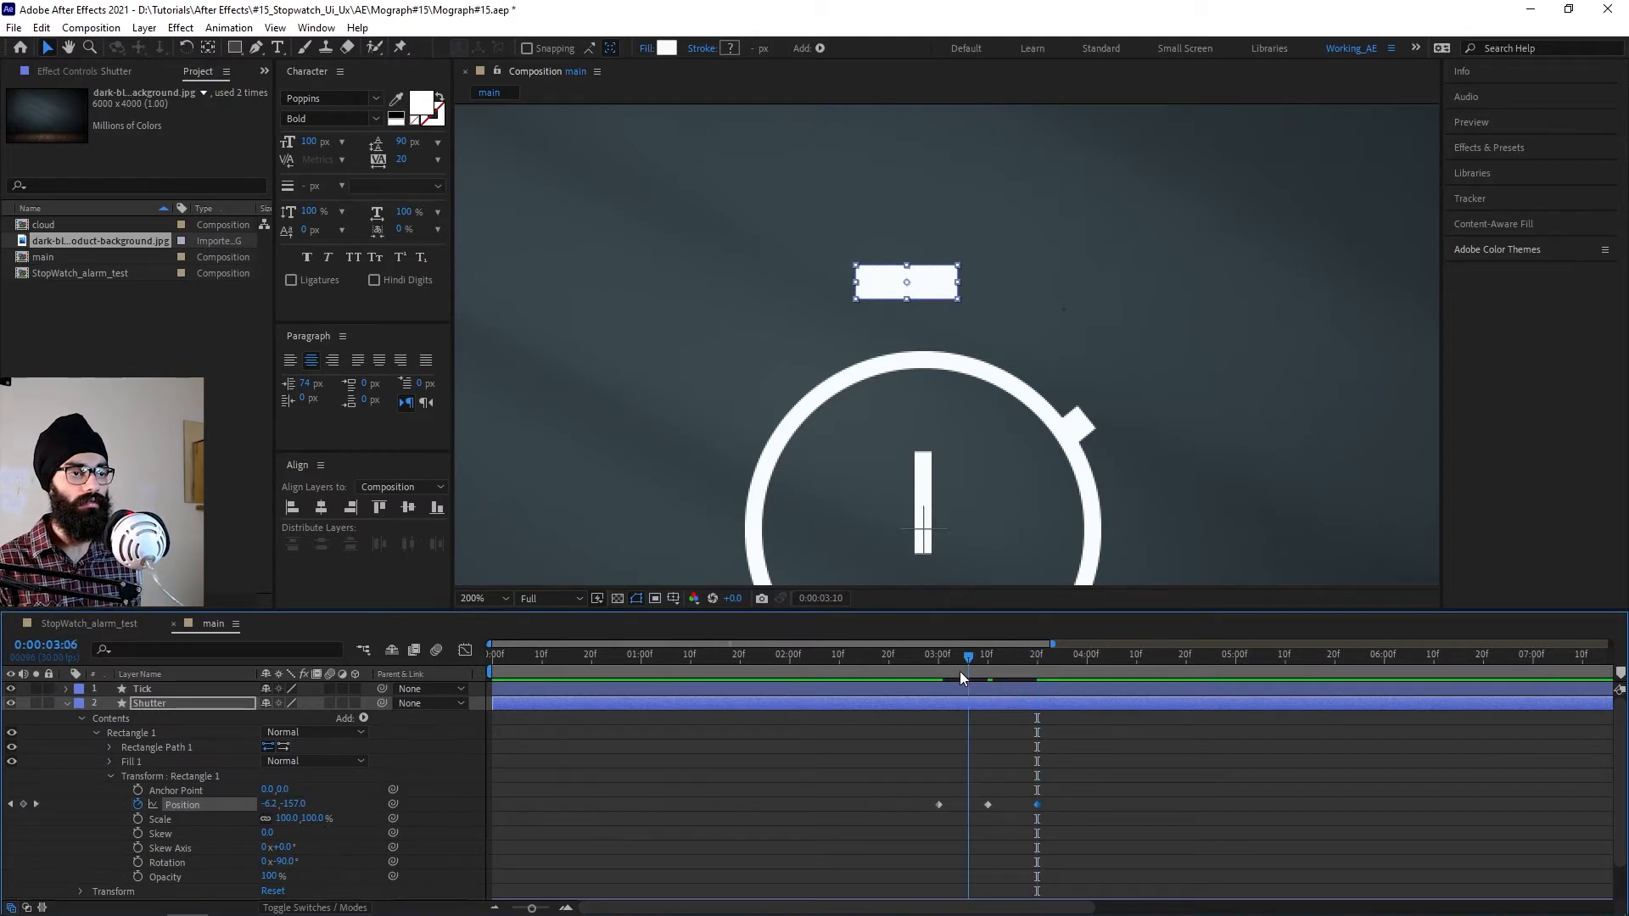
drag(940, 660, 943, 701)
key(space)
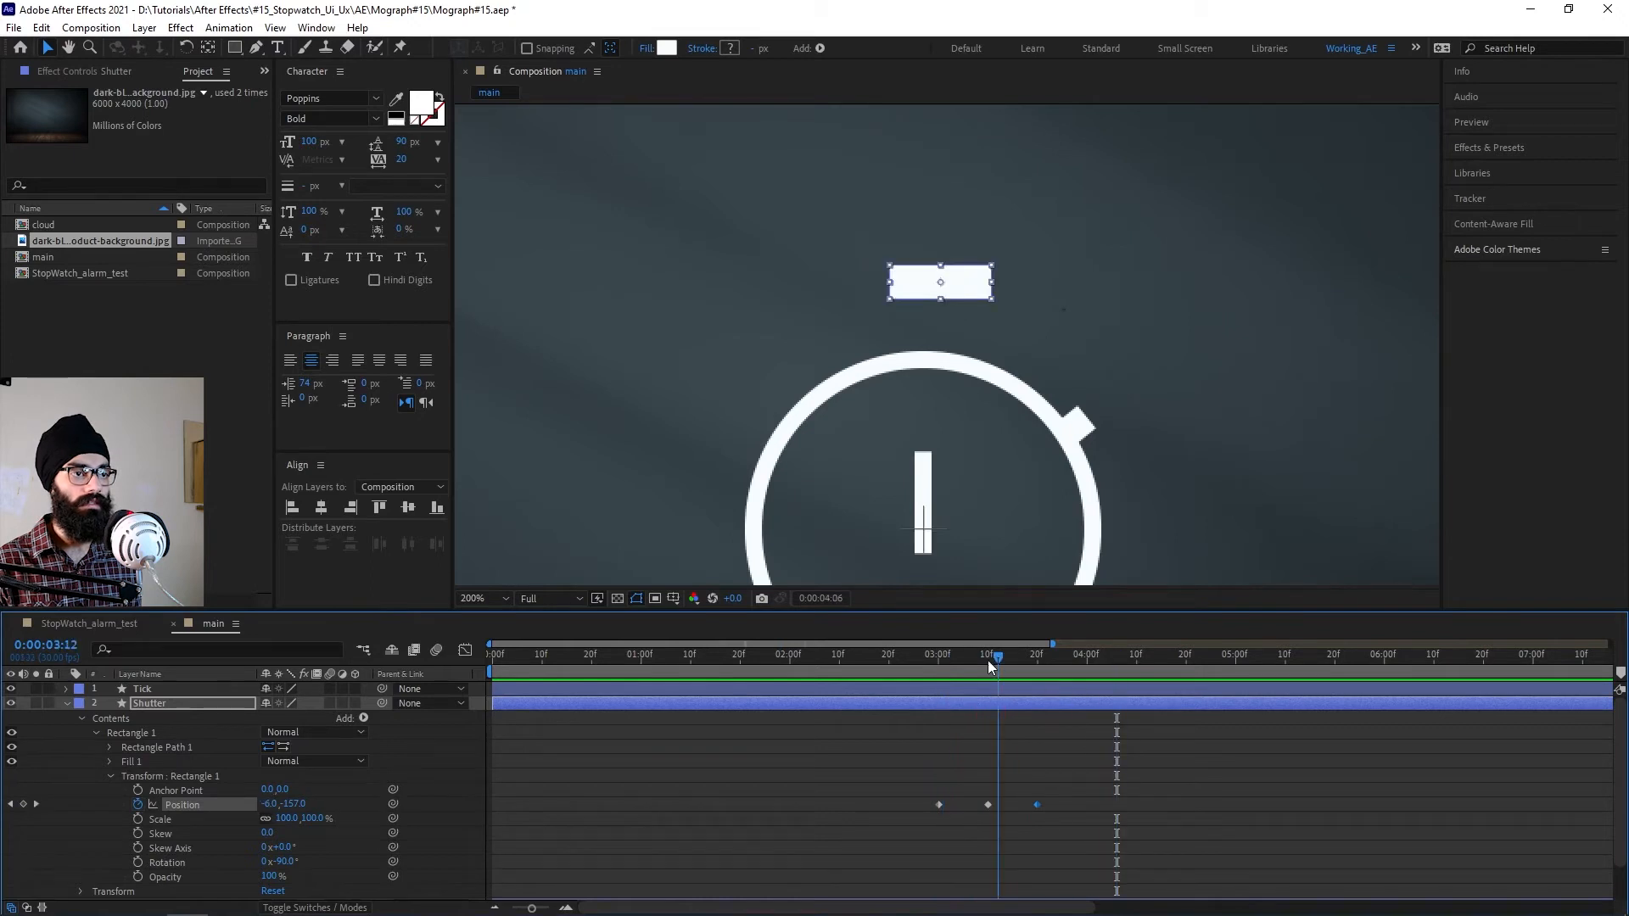
click(933, 660)
key(space)
mouse_move(942, 662)
mouse_down()
mouse_move(920, 680)
mouse_move(938, 683)
mouse_up()
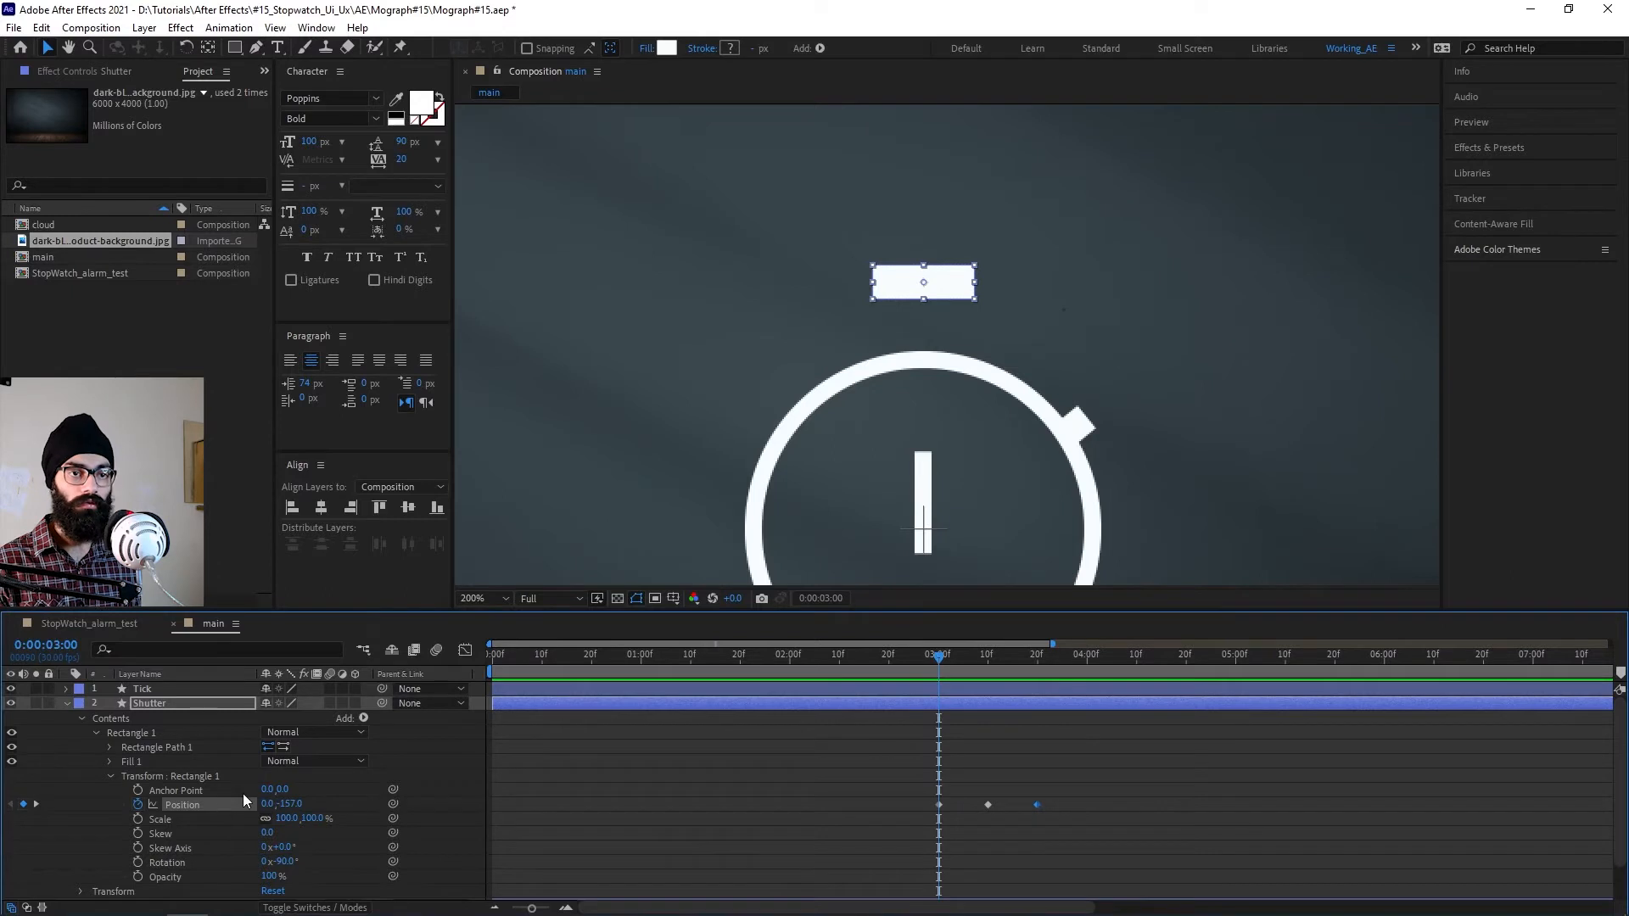
Step: Add the expression loopOut("pingpong") to the Shutter rectangle's Position
alt+click(135, 805)
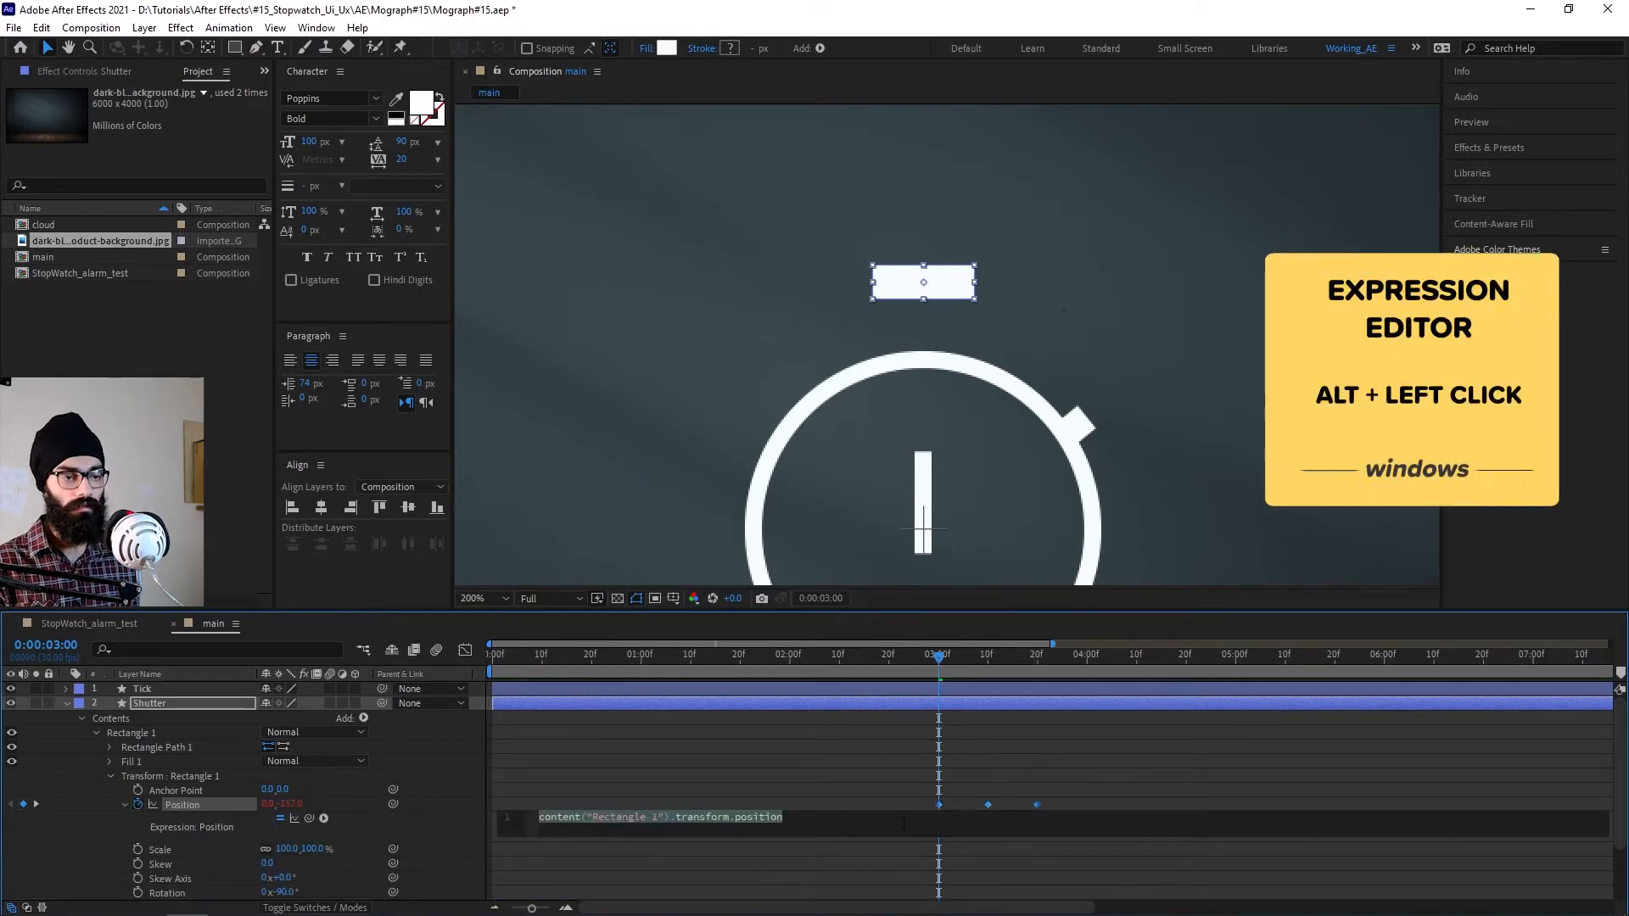
text(loop)
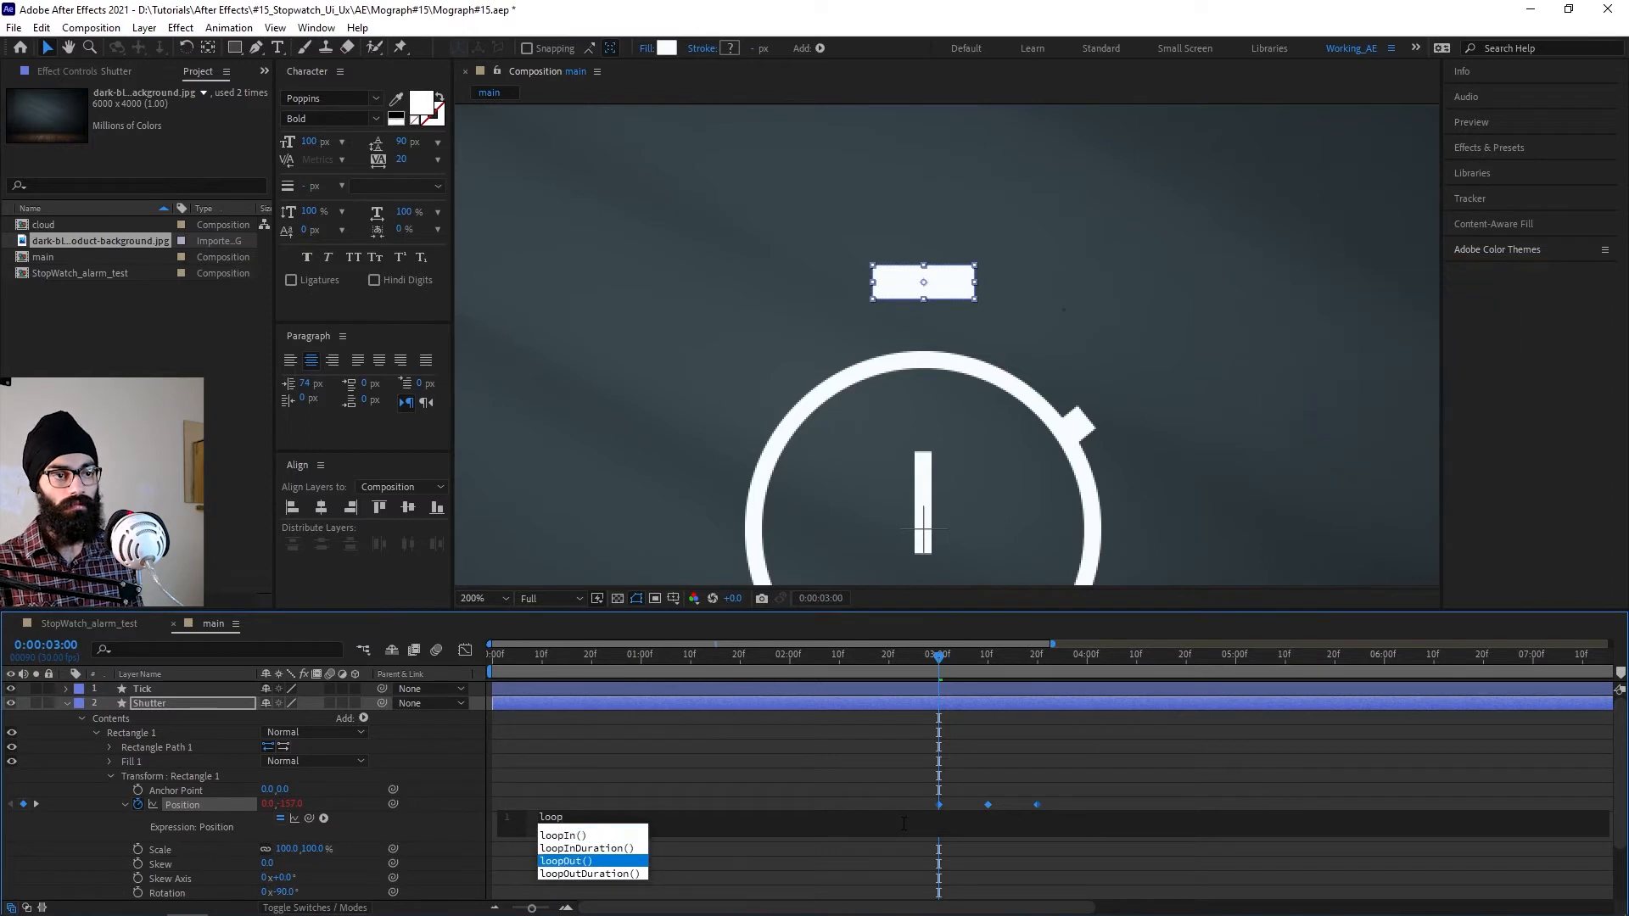
text(Out(")
key(Down)
key(Down)
key(Down)
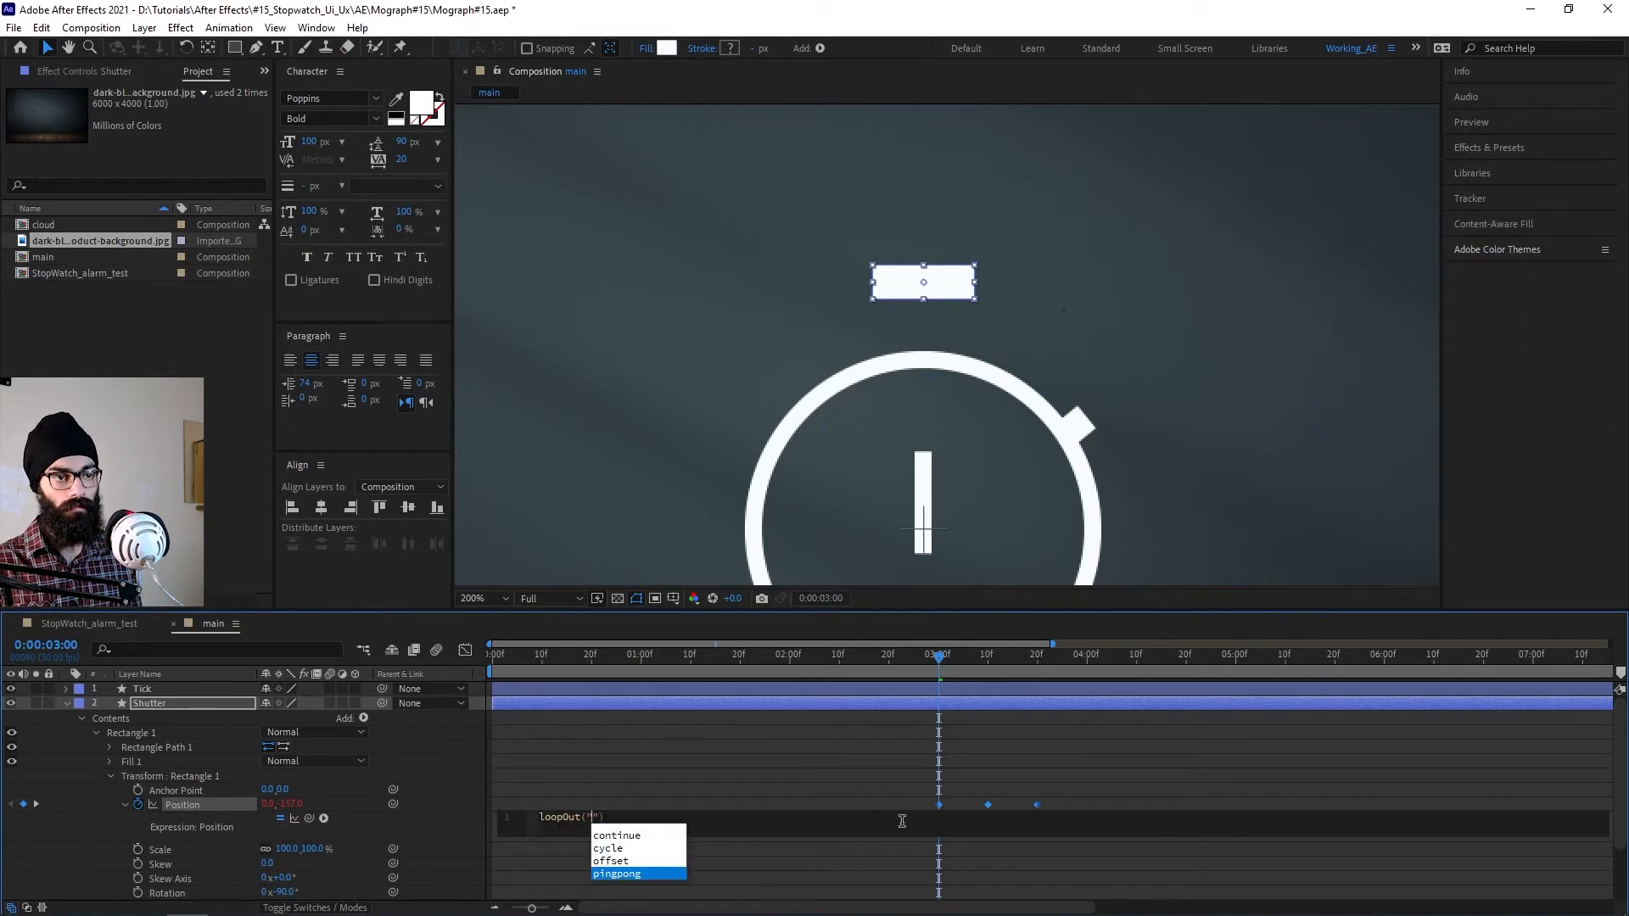
key(Return)
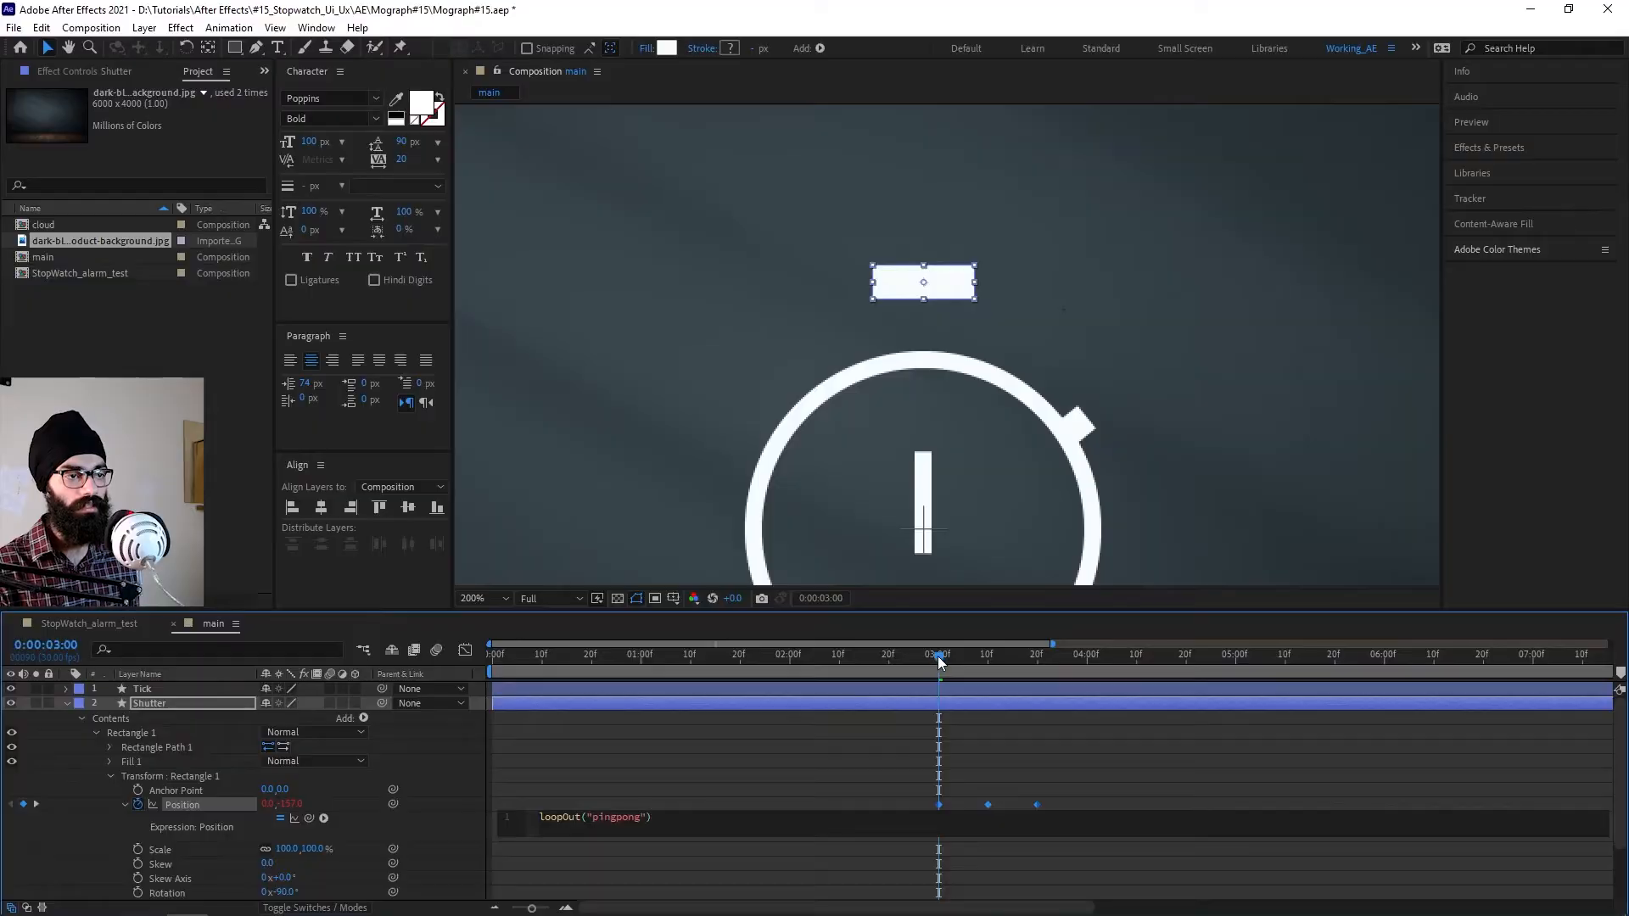
Step: Preview the looping Shutter movement and apply Easy Ease to its three Position keyframes
drag(937, 660, 938, 747)
key(space)
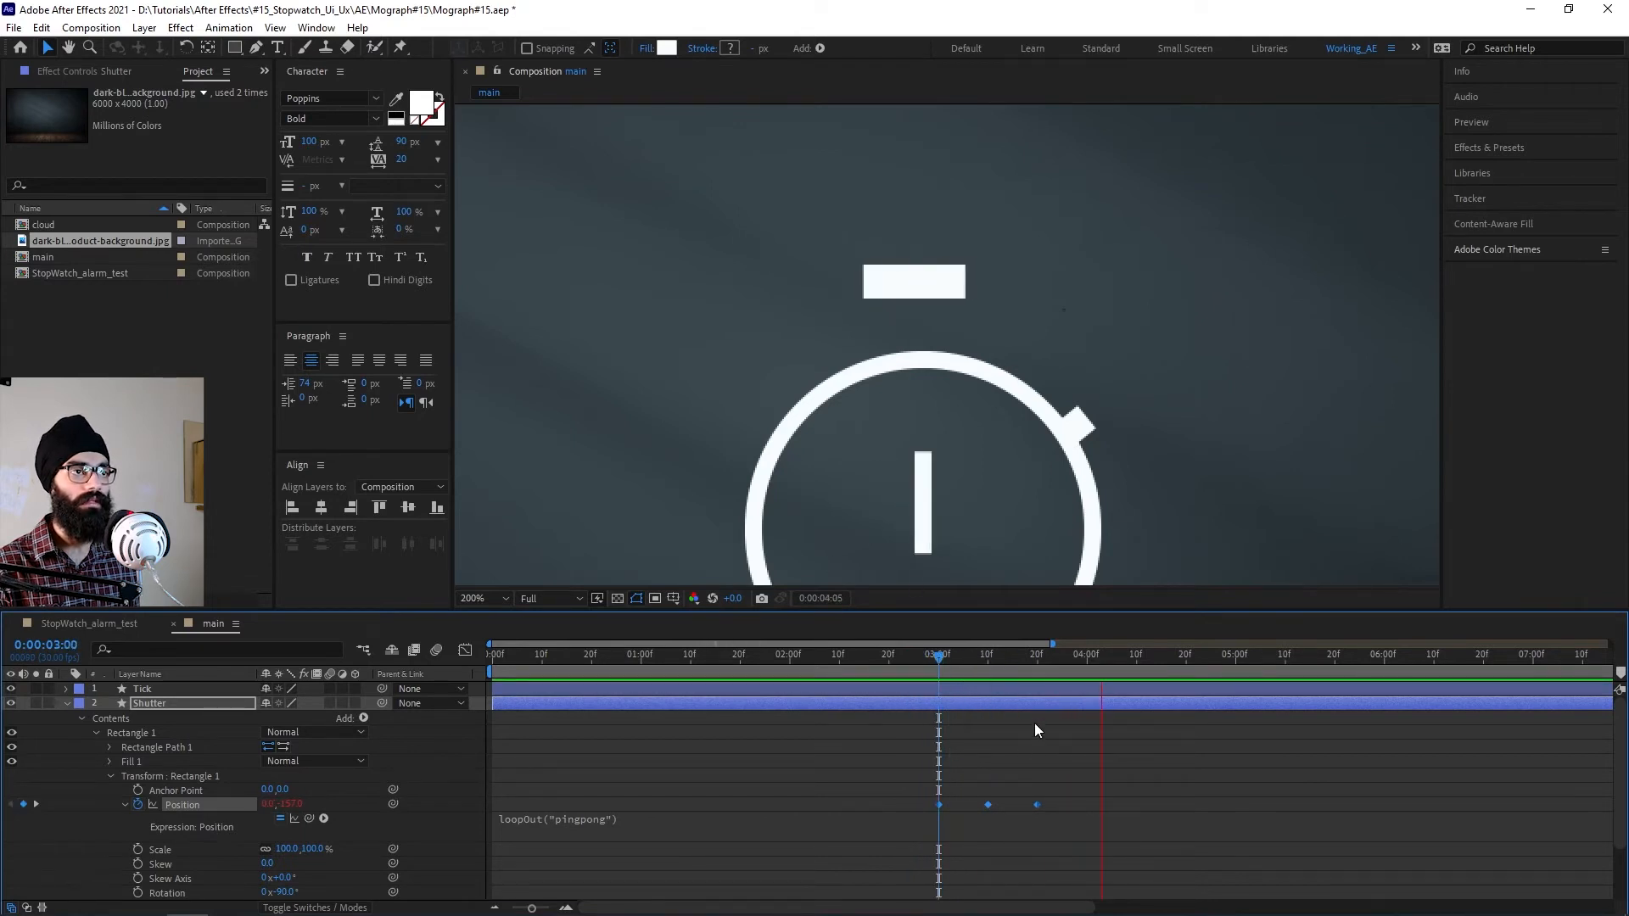
key(space)
key(F9)
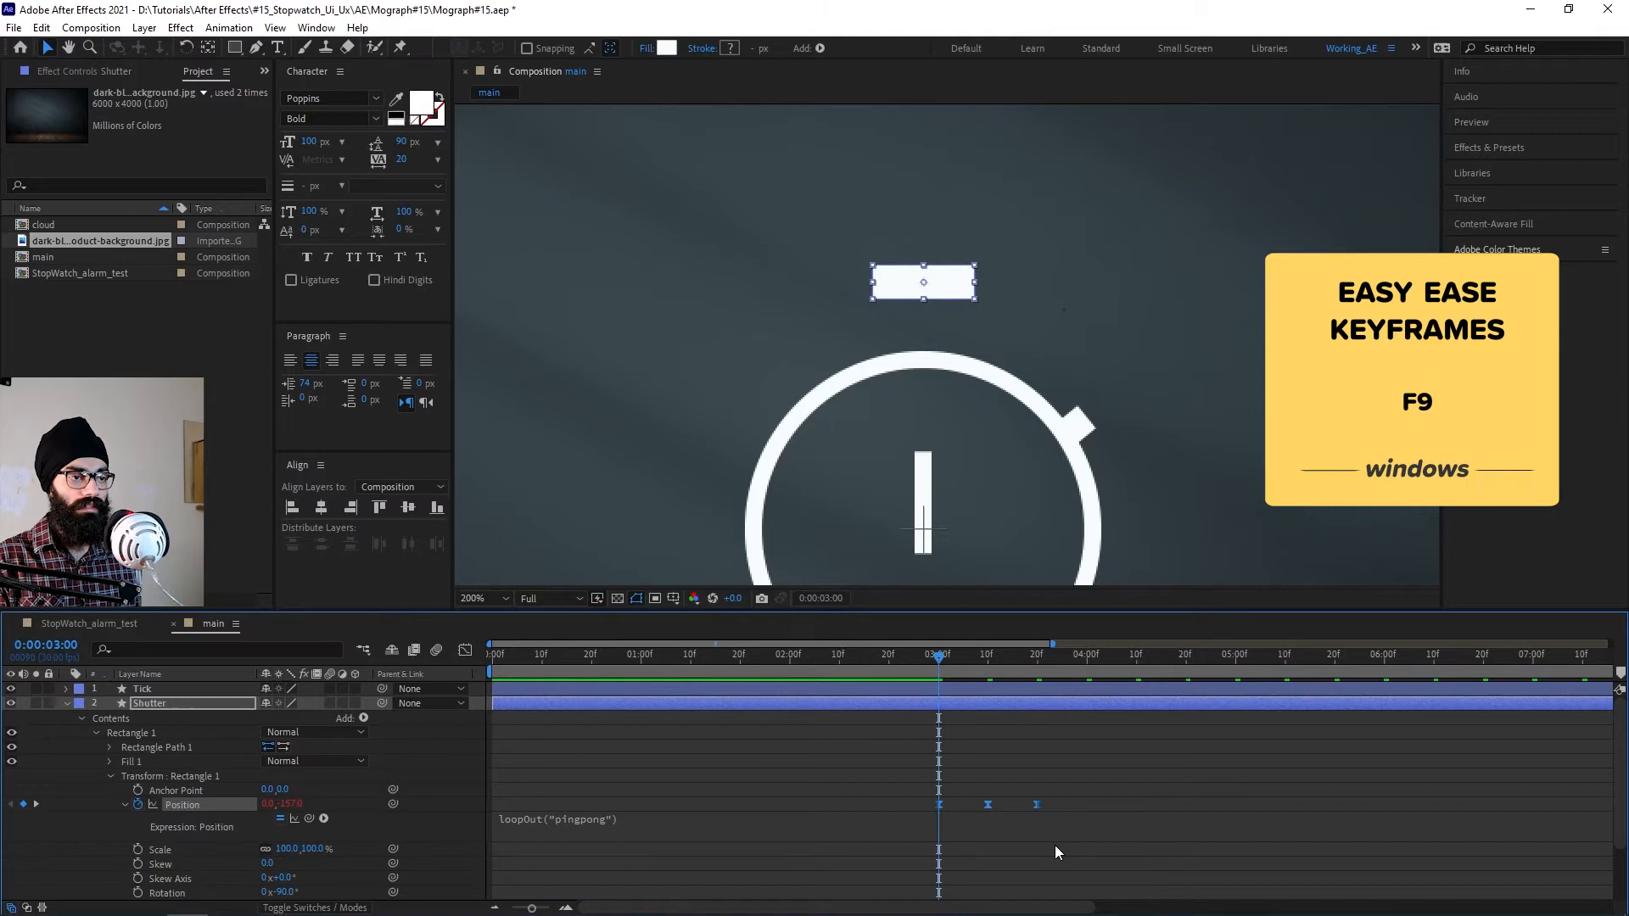
Step: Try compressing the Shutter's Position keyframes proportionally to end at about 0:00:03:09 and preview the loop
drag(1000, 809, 982, 808)
key(space)
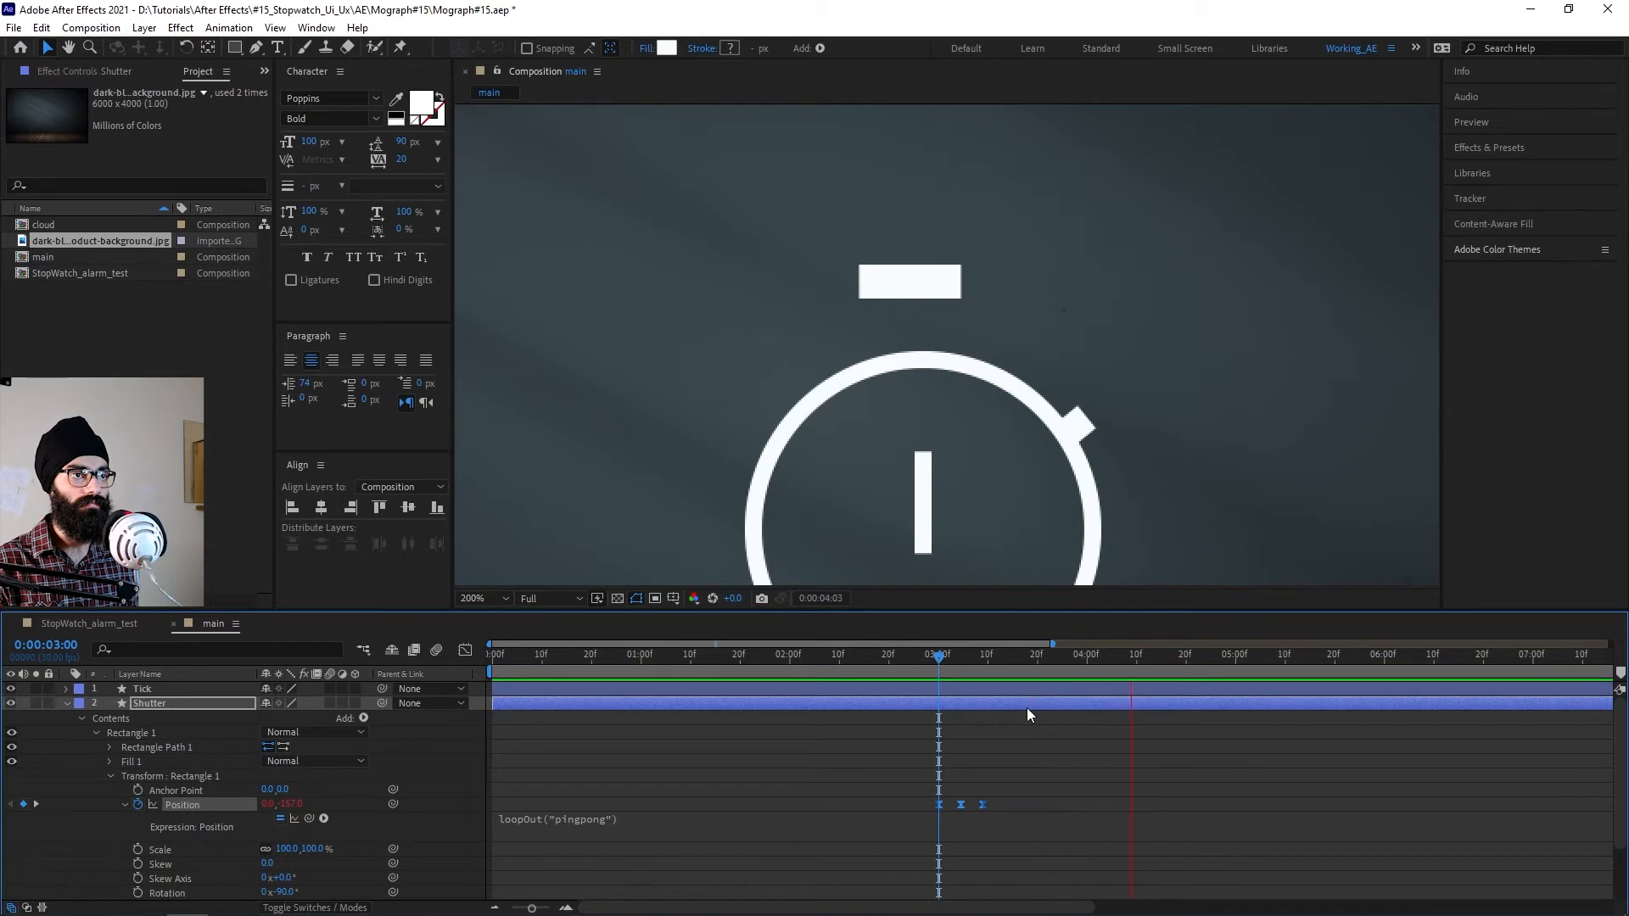
key(space)
Step: Compress the Shutter's Position keyframes proportionally so the last one falls at 0:00:03:06, and preview the faster shake
scroll(824, 785, up, 3)
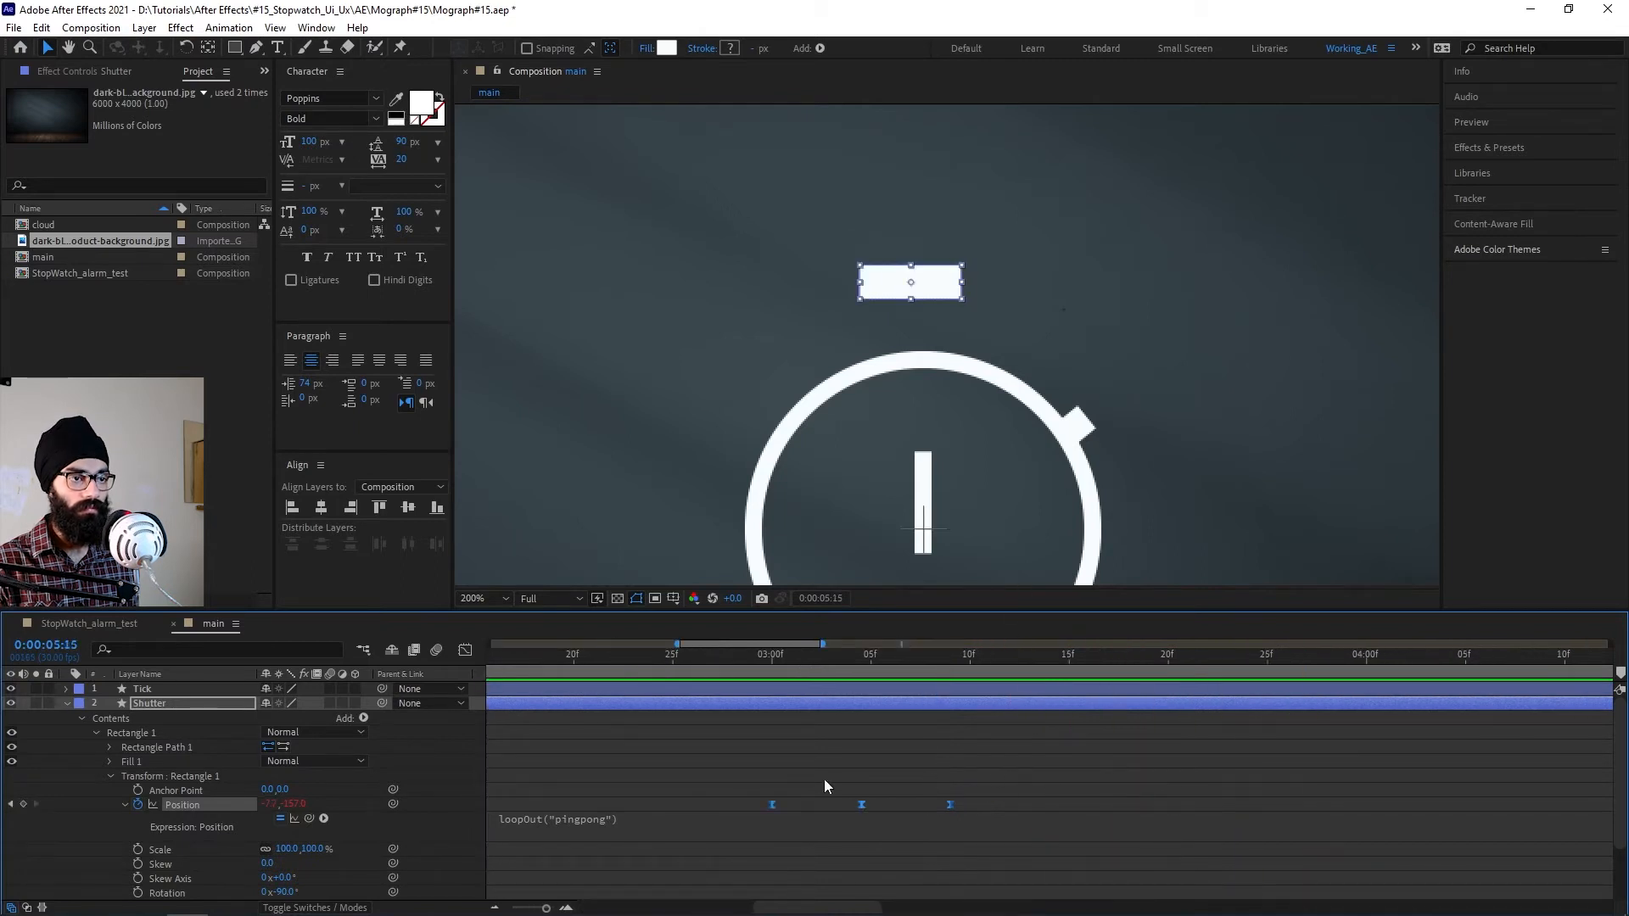
click(894, 806)
key(ctrl+z)
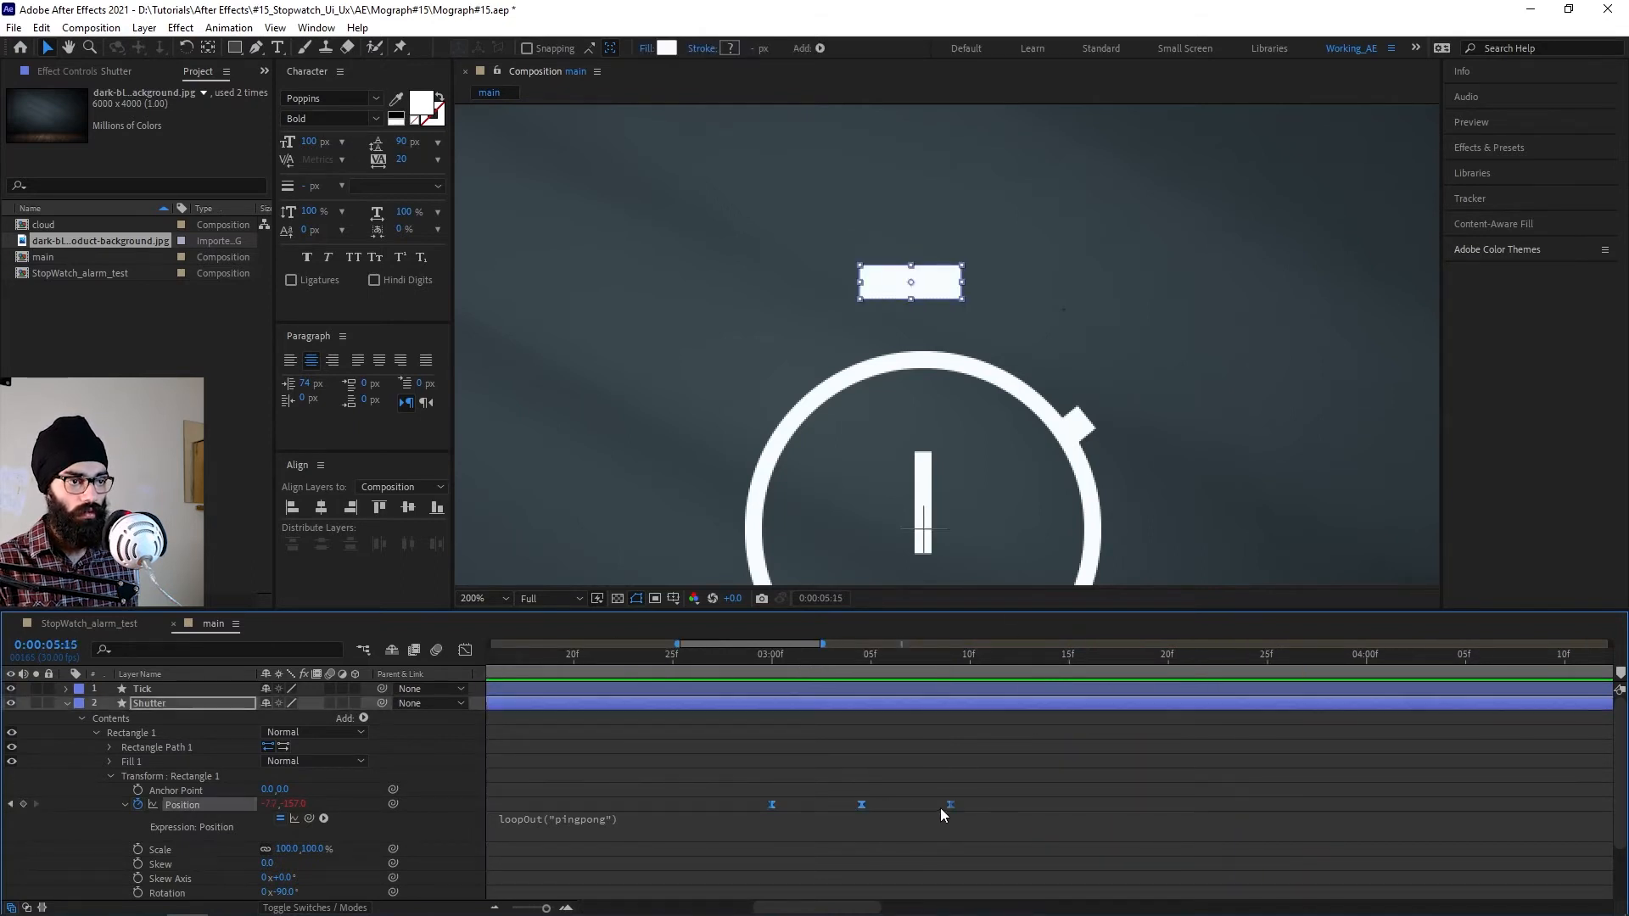
drag(947, 804, 891, 805)
click(751, 657)
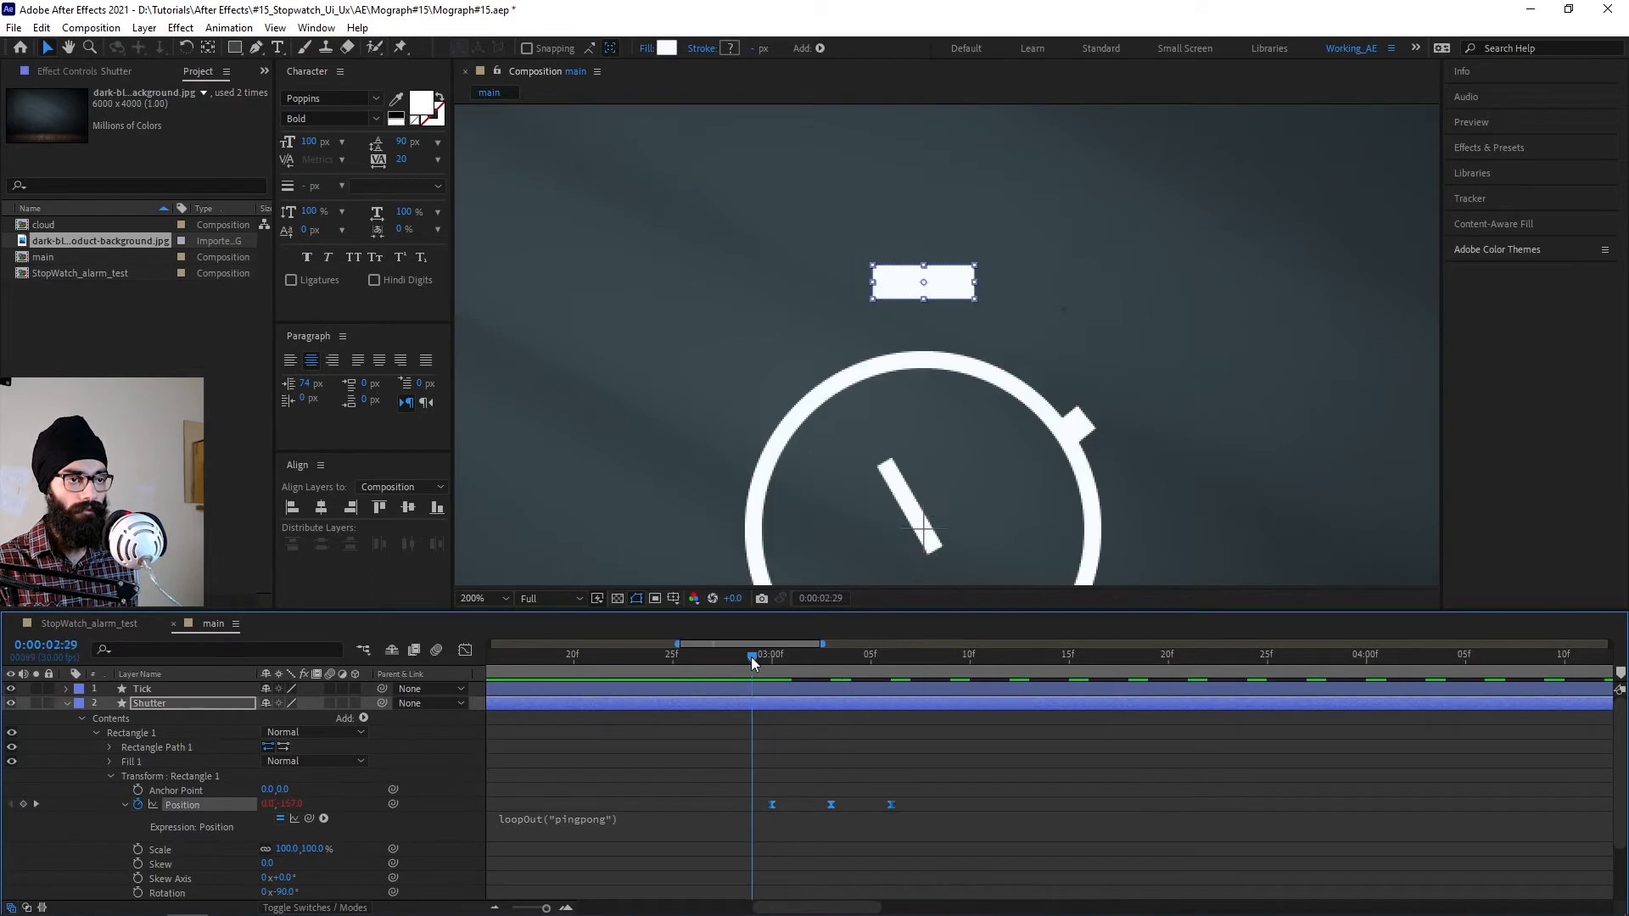
key(space)
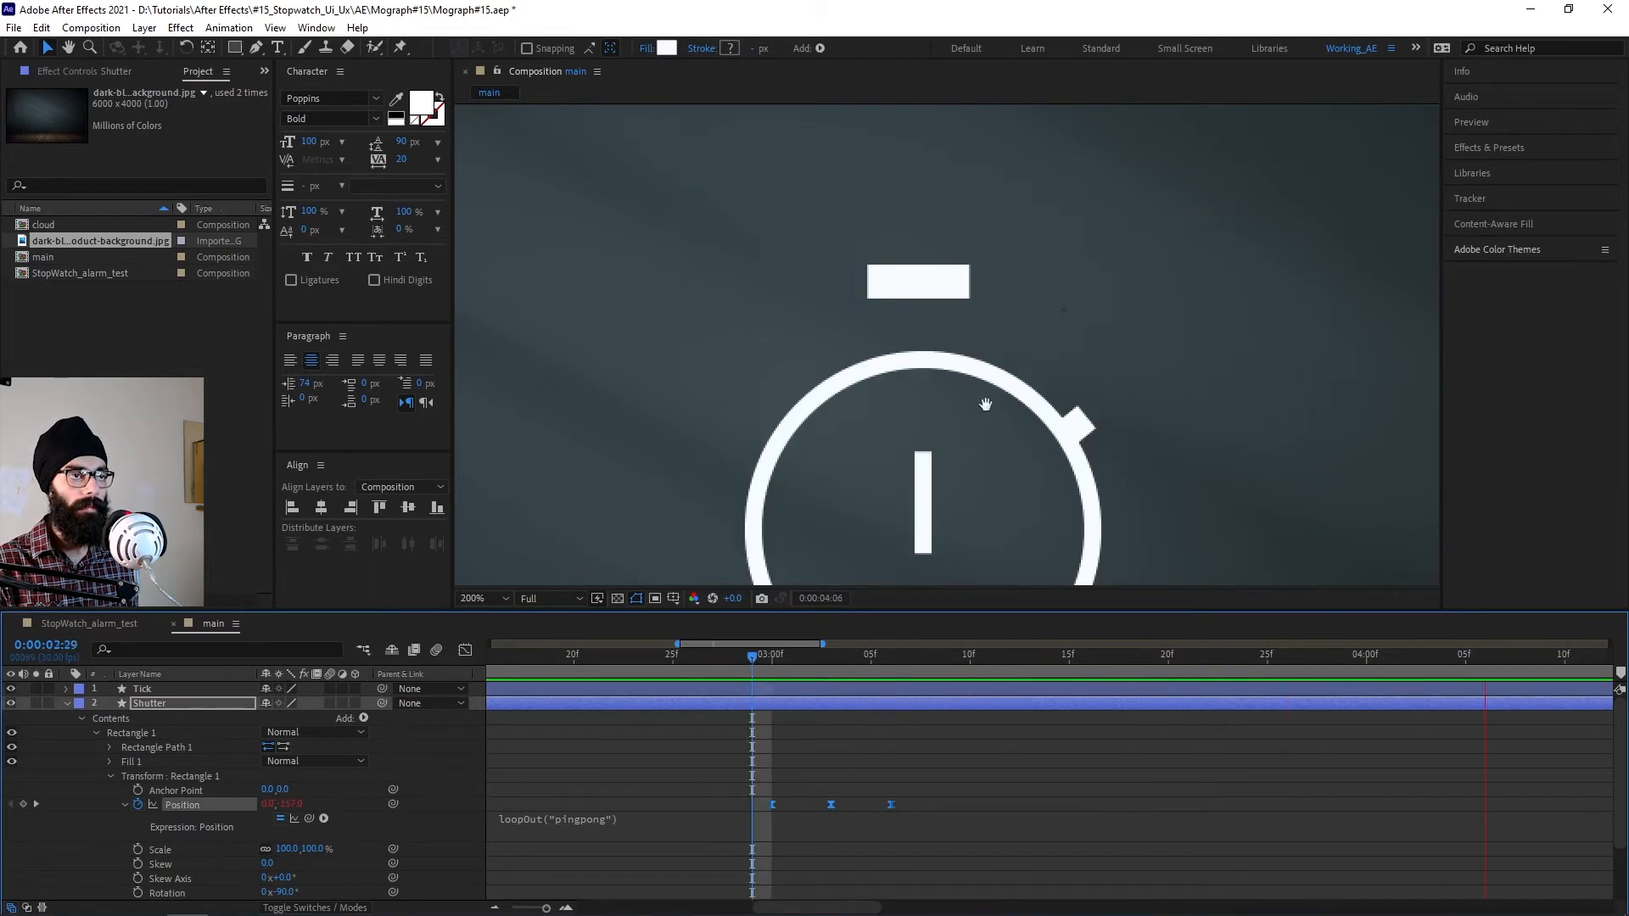
key(space)
Step: Fit the whole composition in view, collapse the Shutter layer and preview the full animation from the start
key(shift+/)
key(;)
click(714, 660)
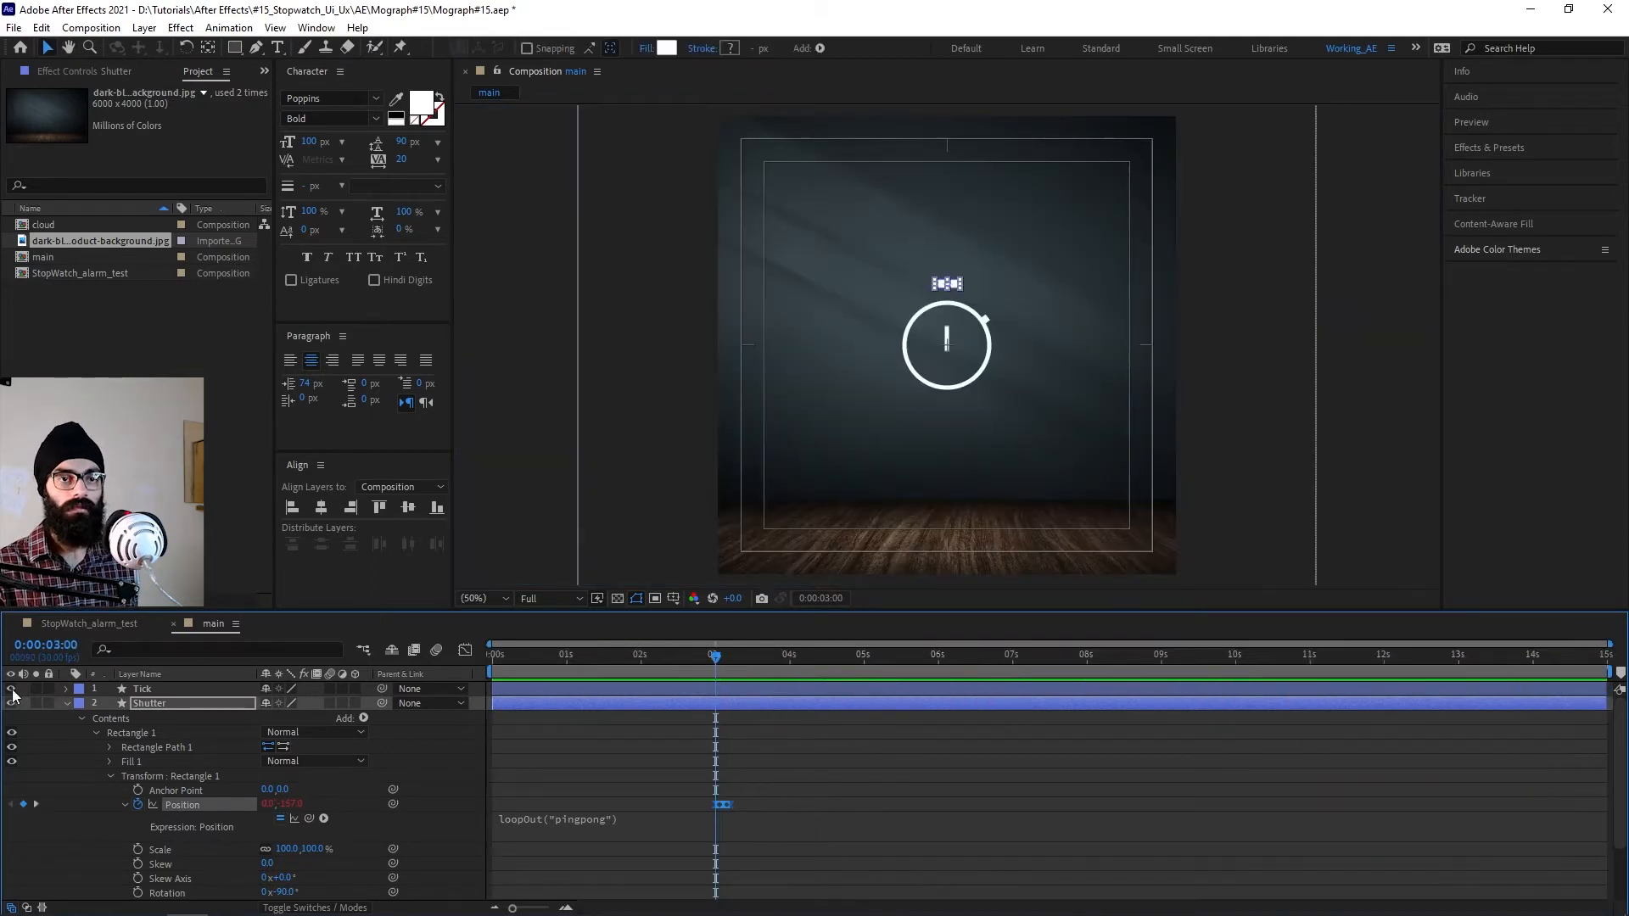
click(67, 703)
key(Home)
key(space)
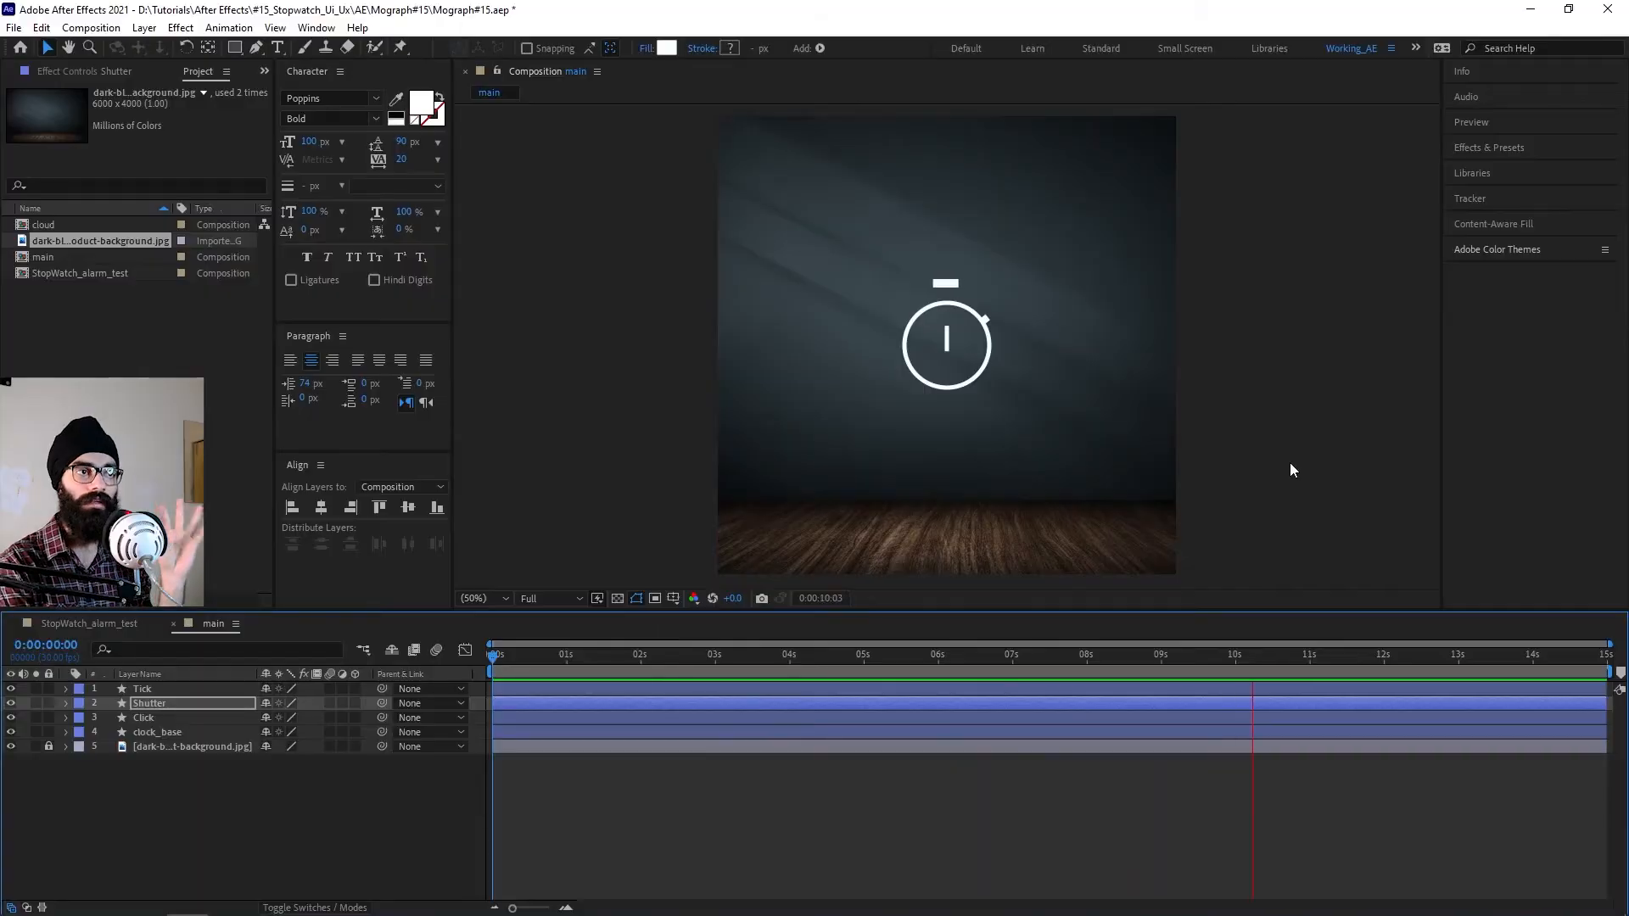
Step: Reveal the Shutter layer's keyframed Position and move the current time to 0:00:03:00
click(190, 704)
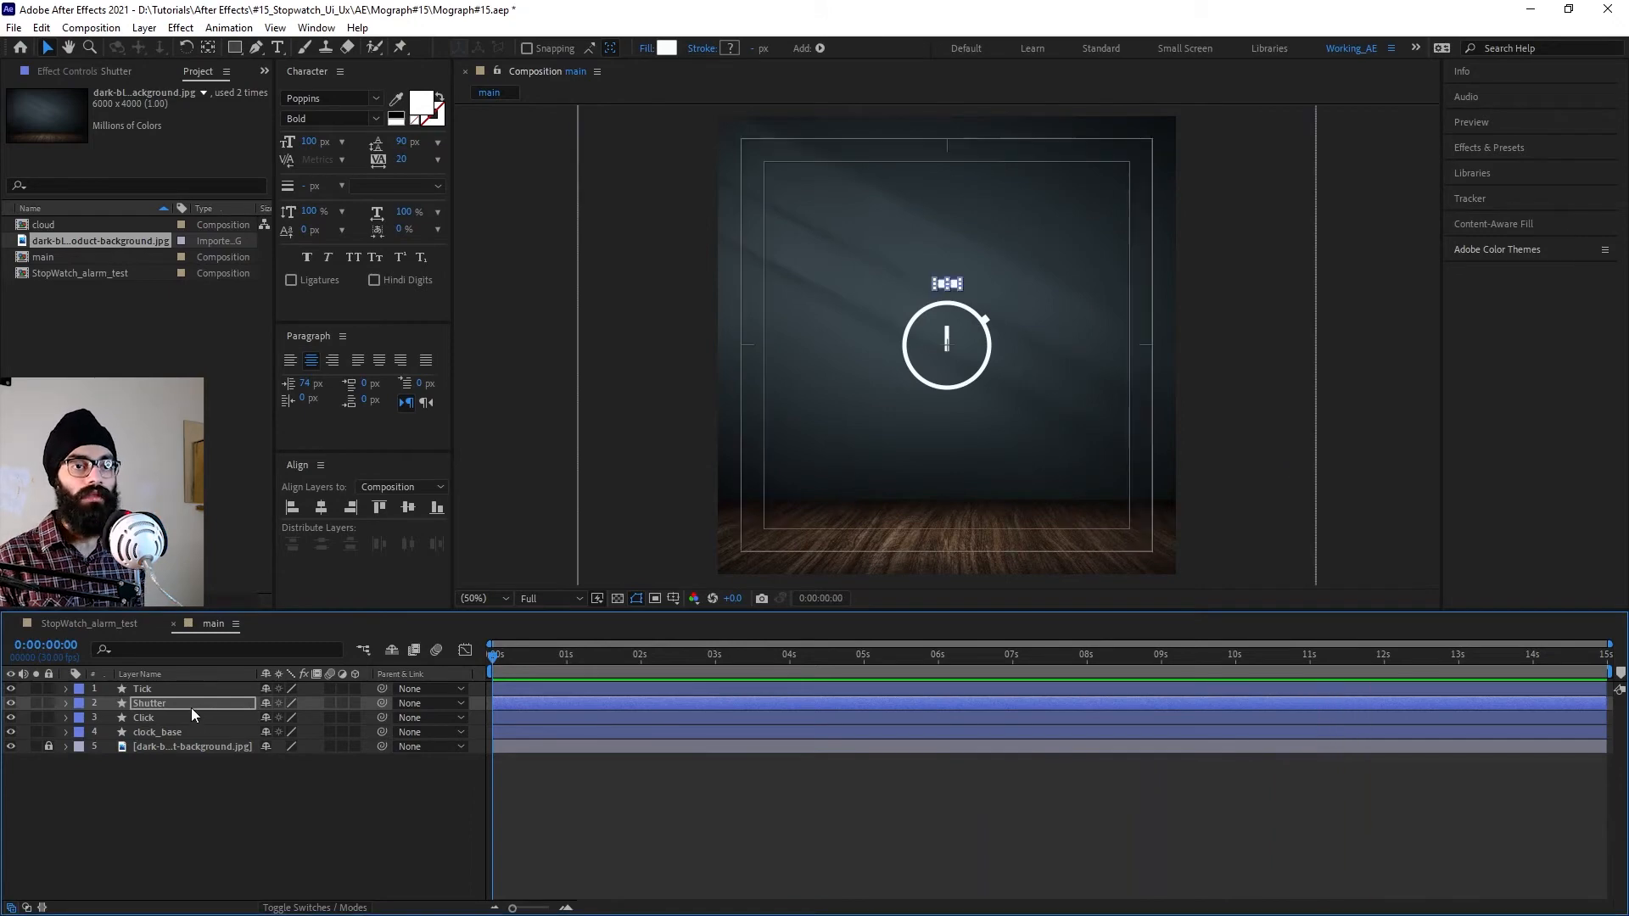
key(u)
drag(708, 660, 714, 660)
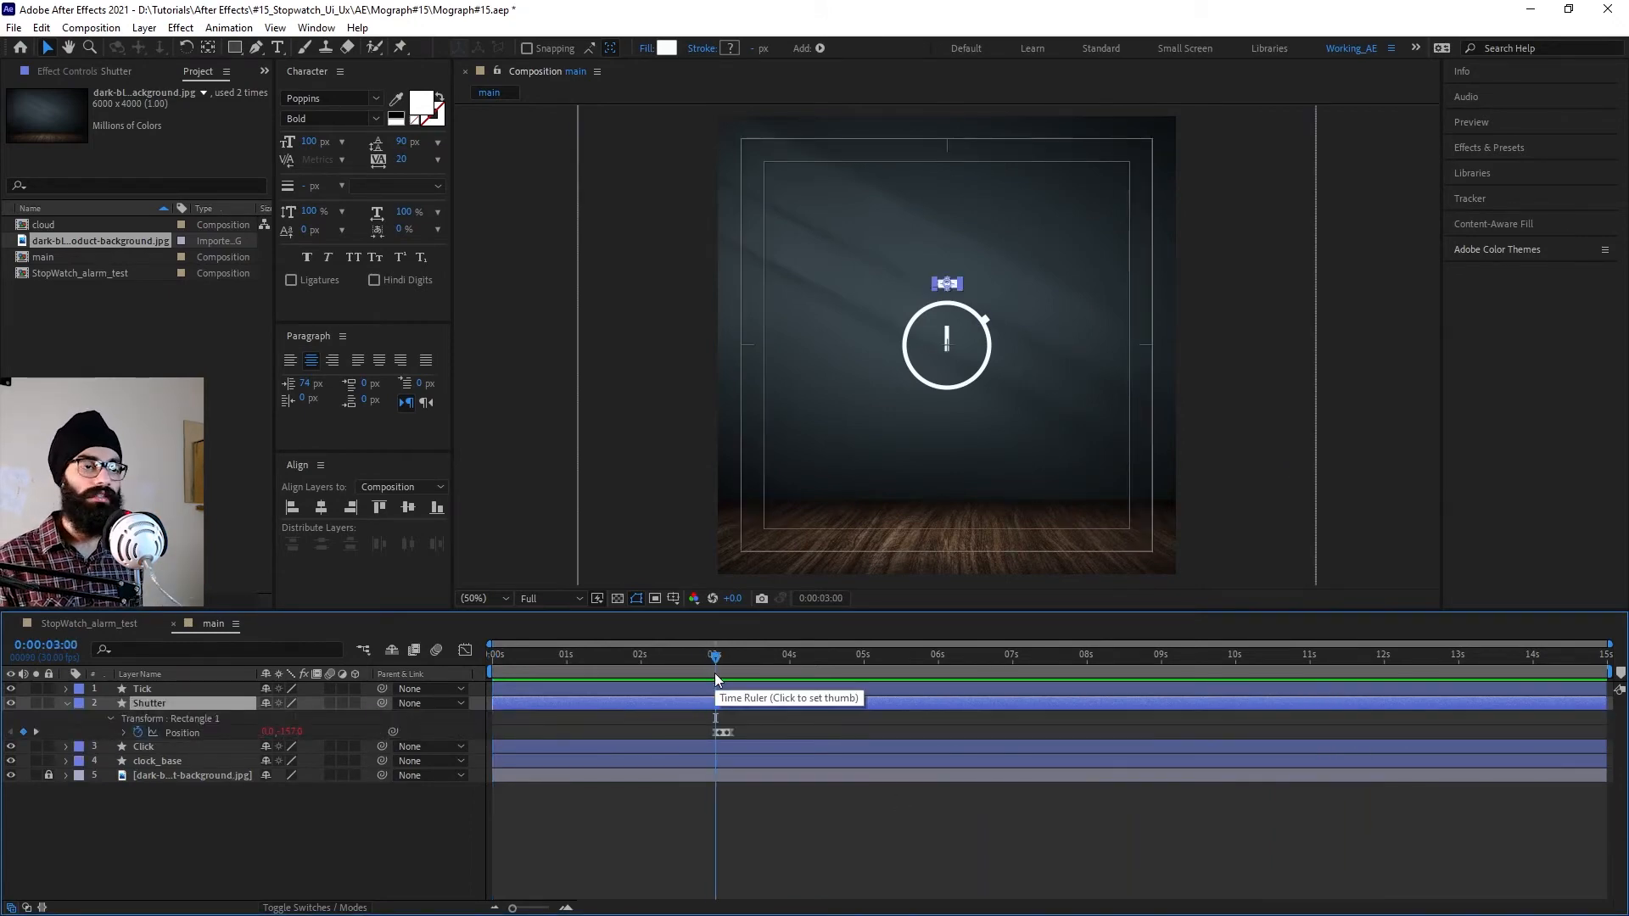
Step: Create a new shape layer with a composition-sized ellipse and set the ellipse path's size to 300 by 300
click(814, 828)
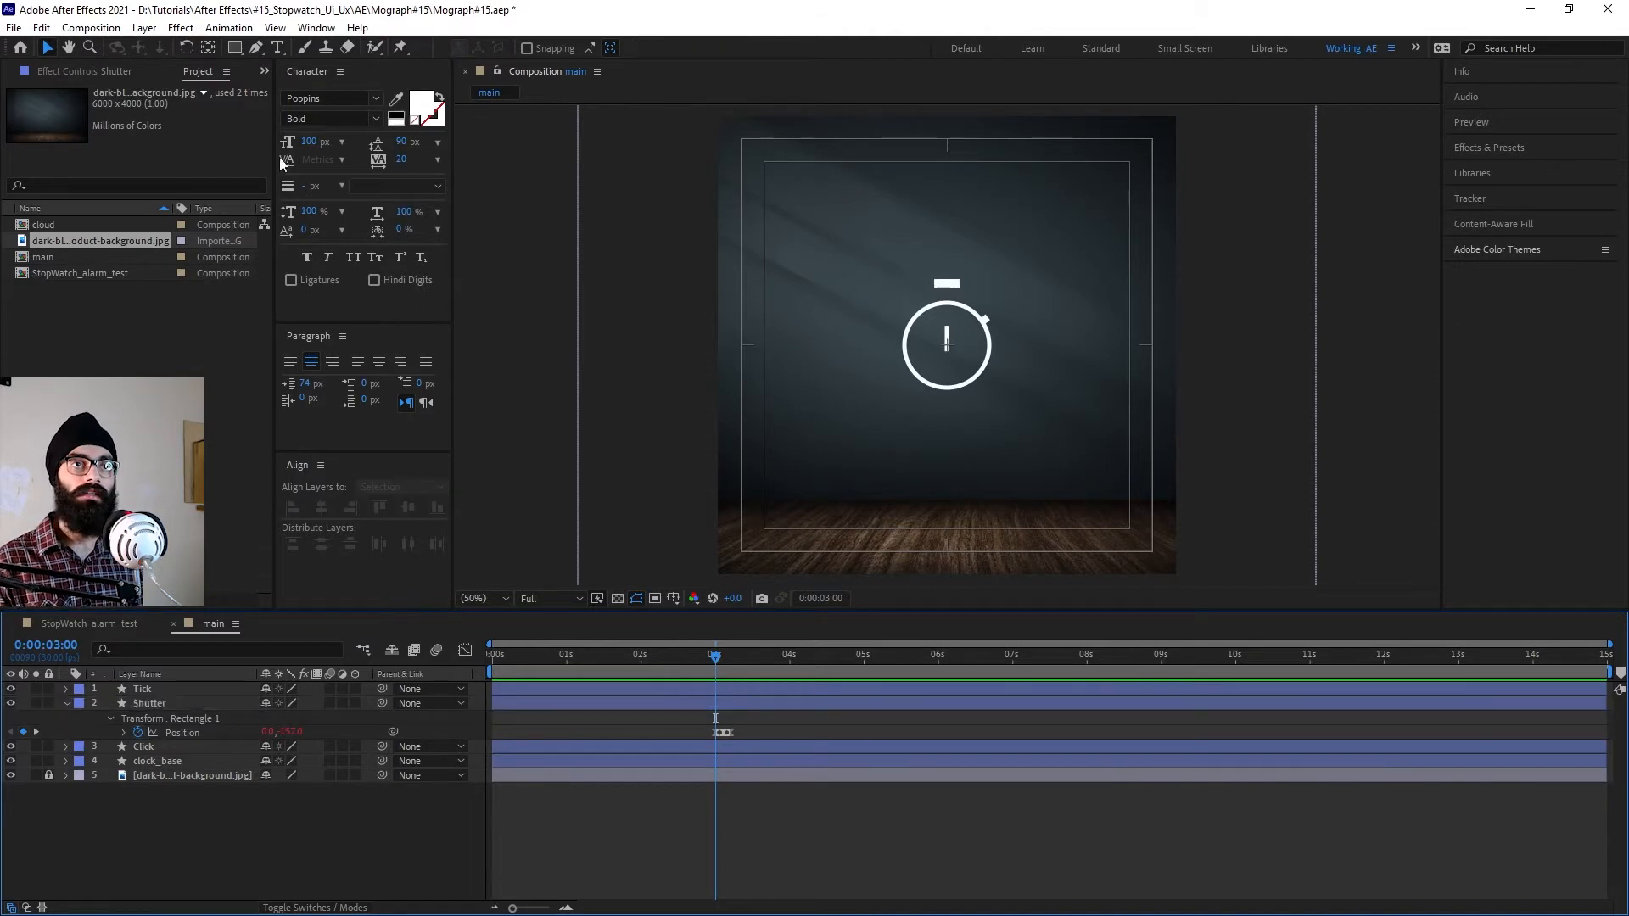
click(236, 53)
click(315, 89)
double_click(237, 47)
key(v)
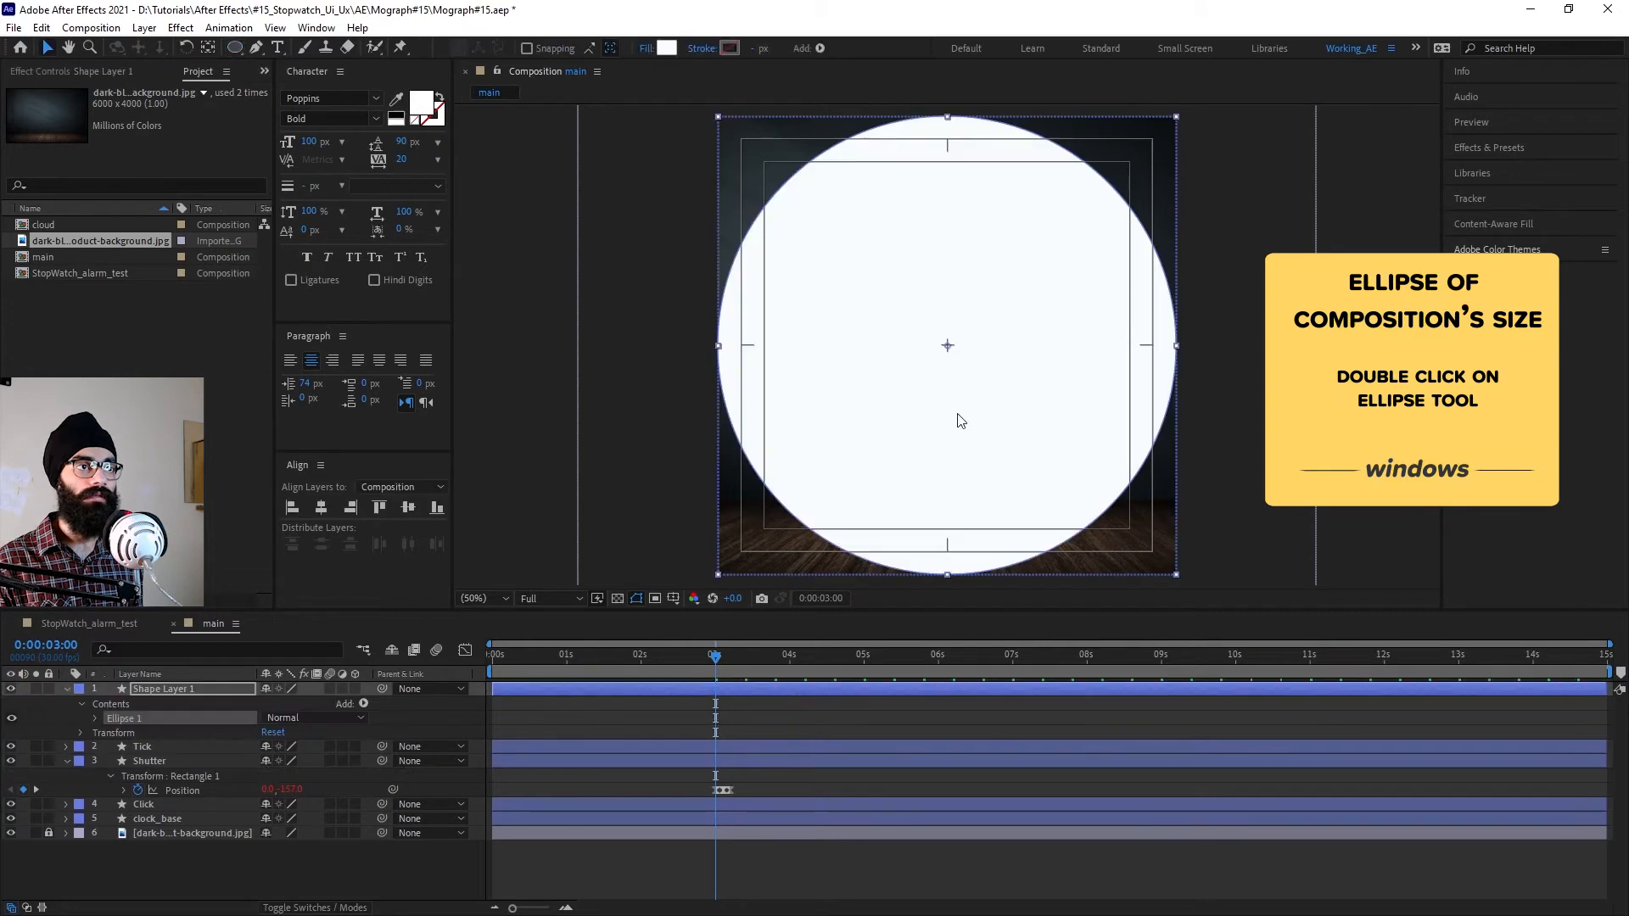
key(u)
key(u)
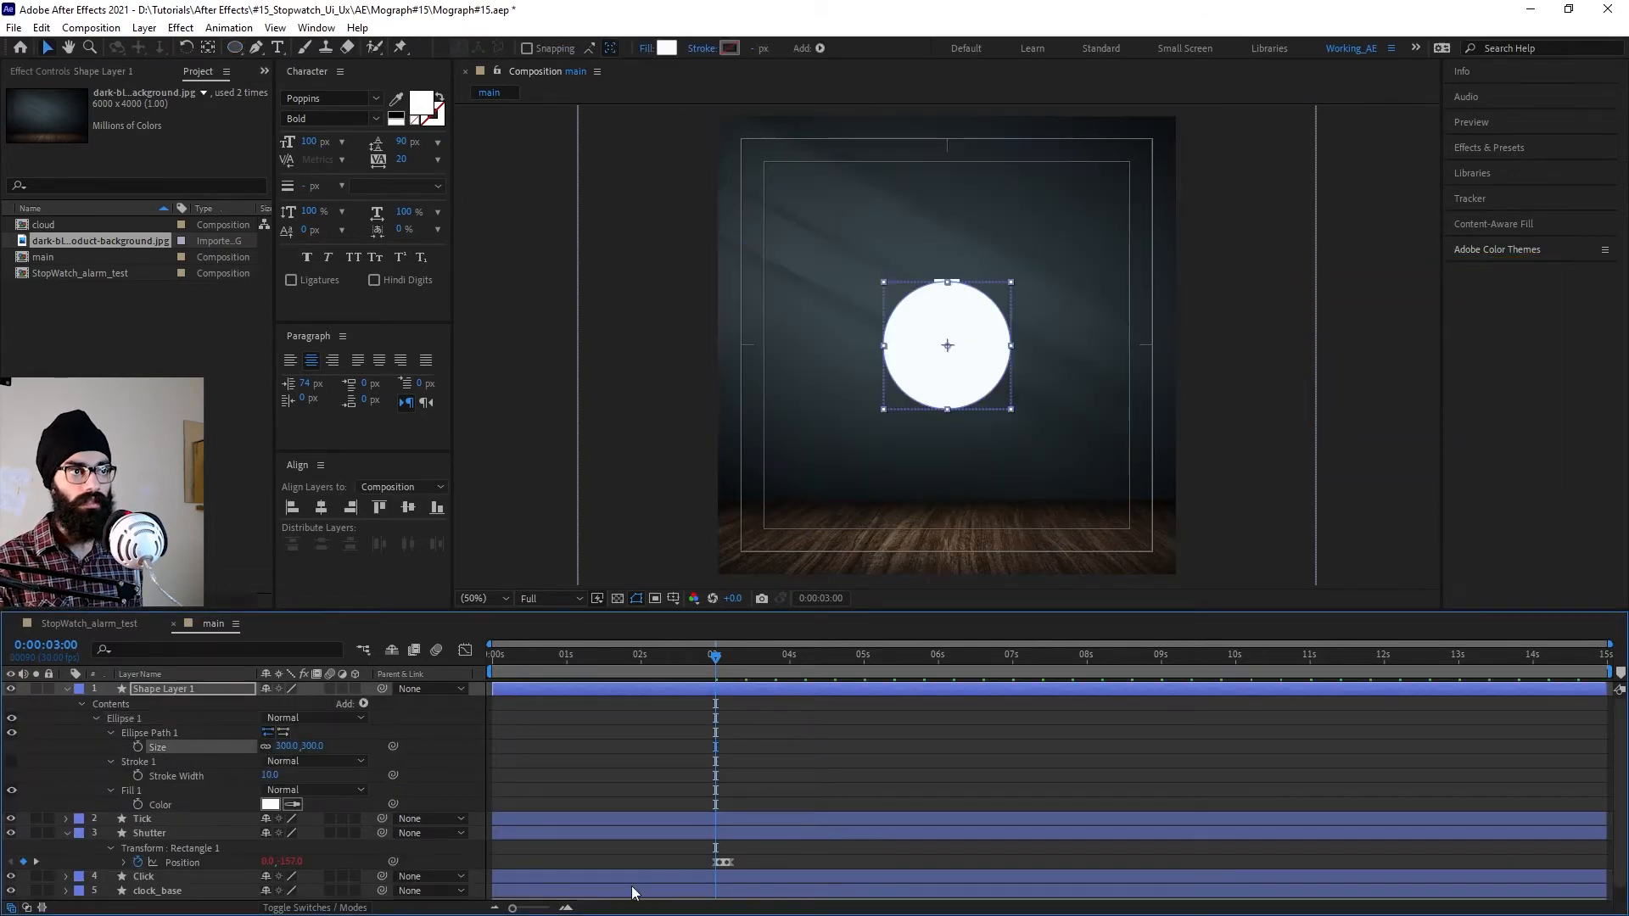
scroll(960, 249, up, 1)
Step: Rename the new ellipse layer as cloud1 and set its opacity to 30%
click(188, 689)
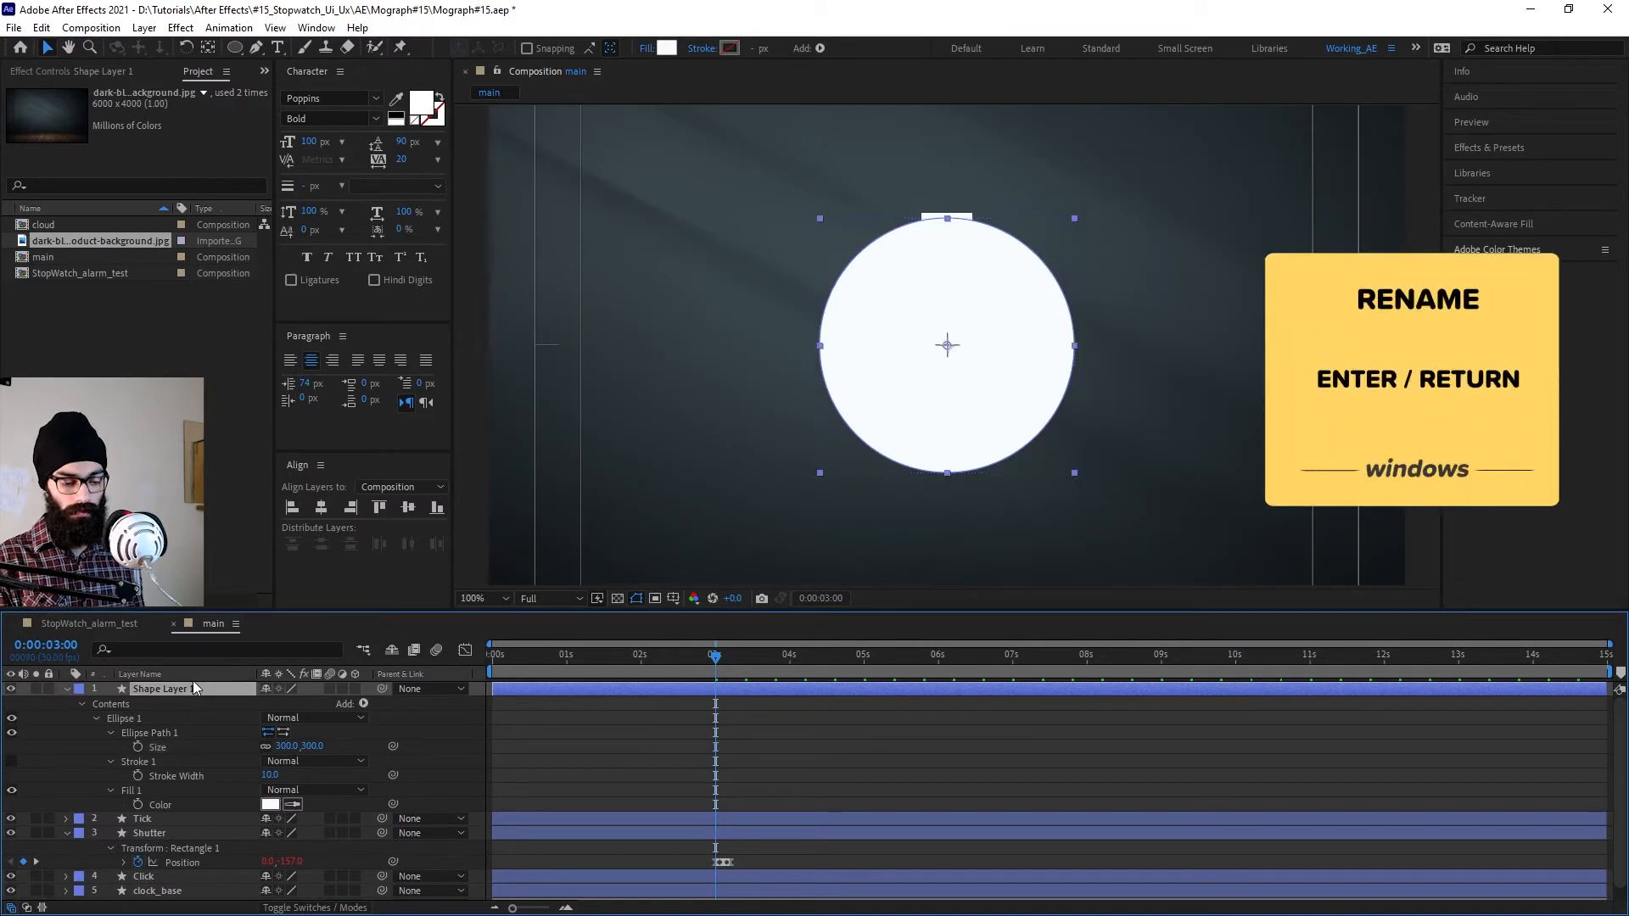
key(Return)
text(cloud1)
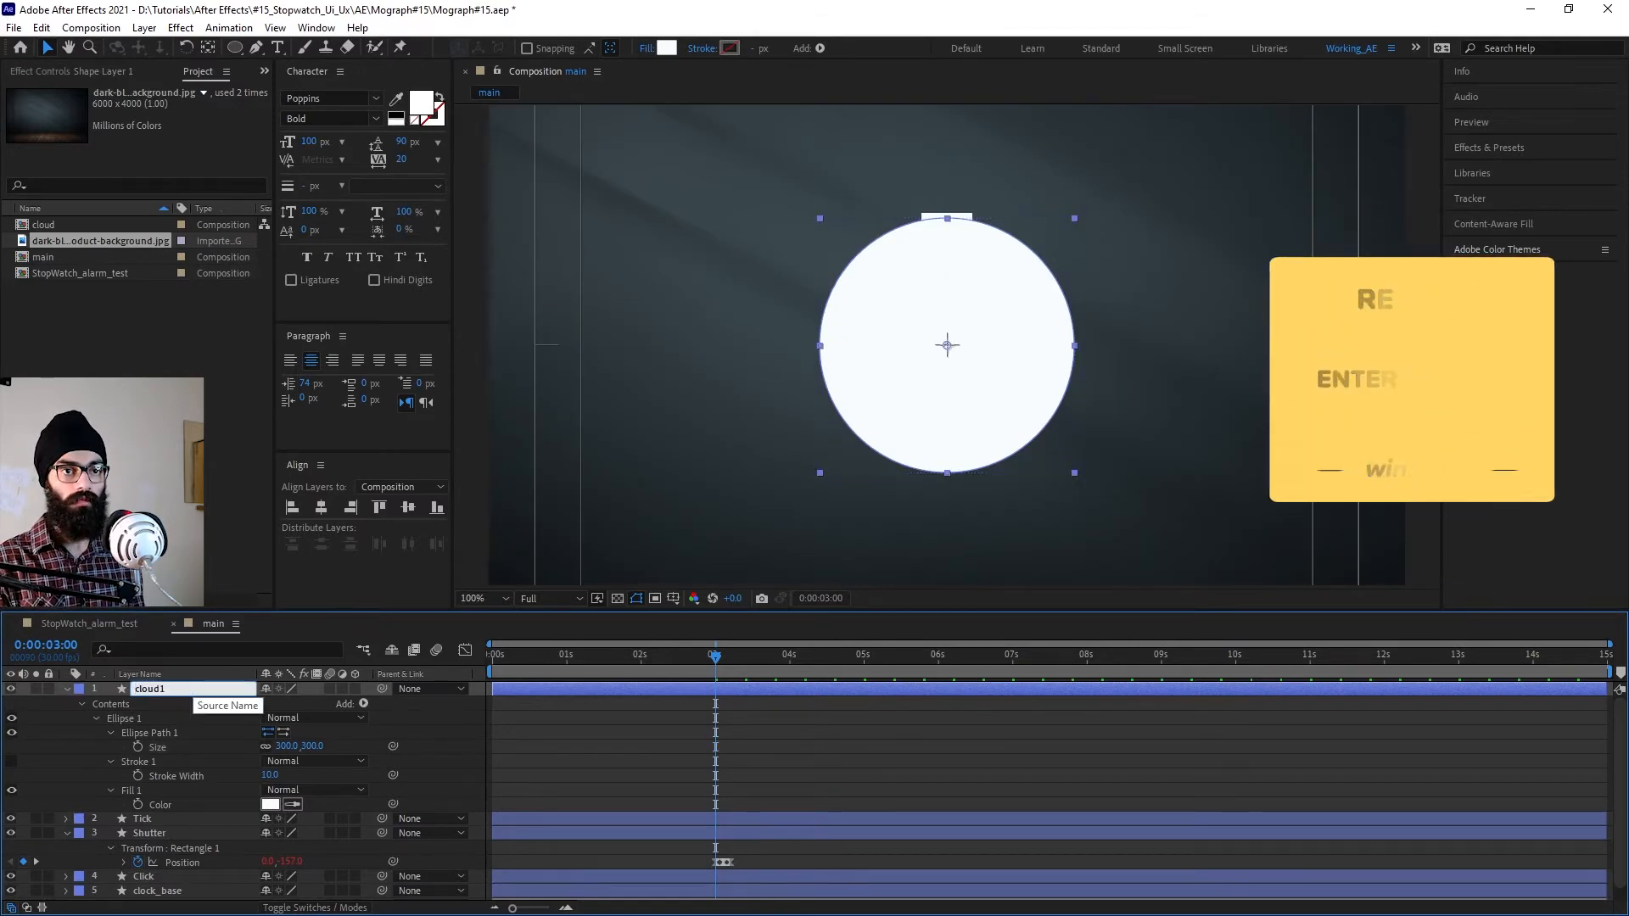
key(Return)
key(t)
click(268, 705)
text(30)
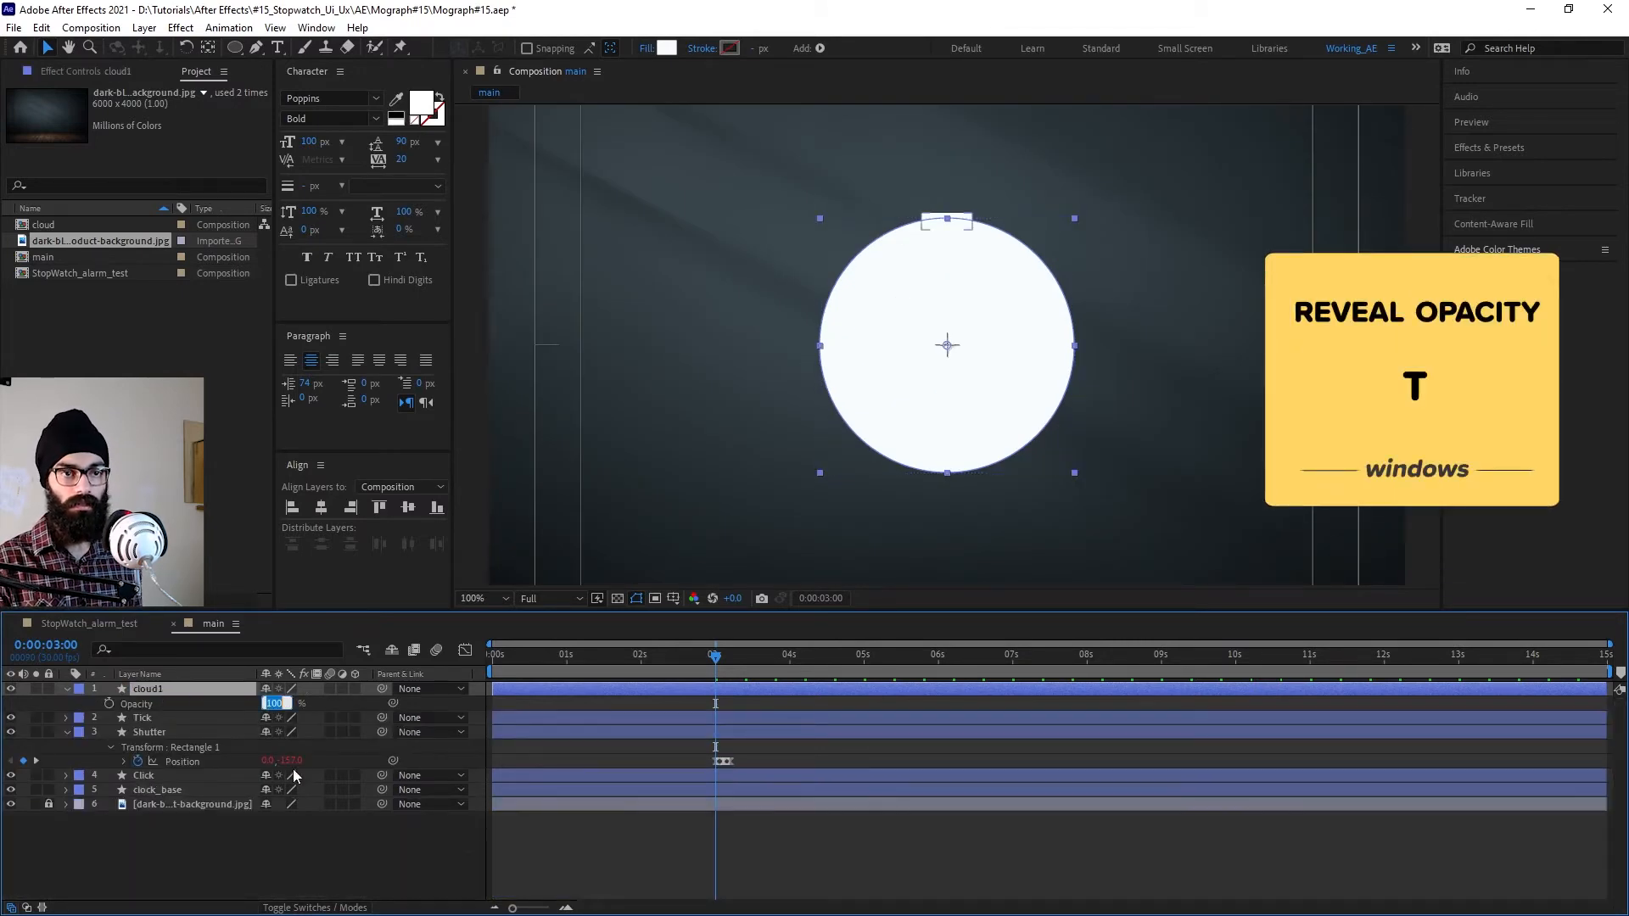
key(Return)
Step: Expand the ellipse group in the cloud1 layer's contents and delete its stroke
key(=)
key(=)
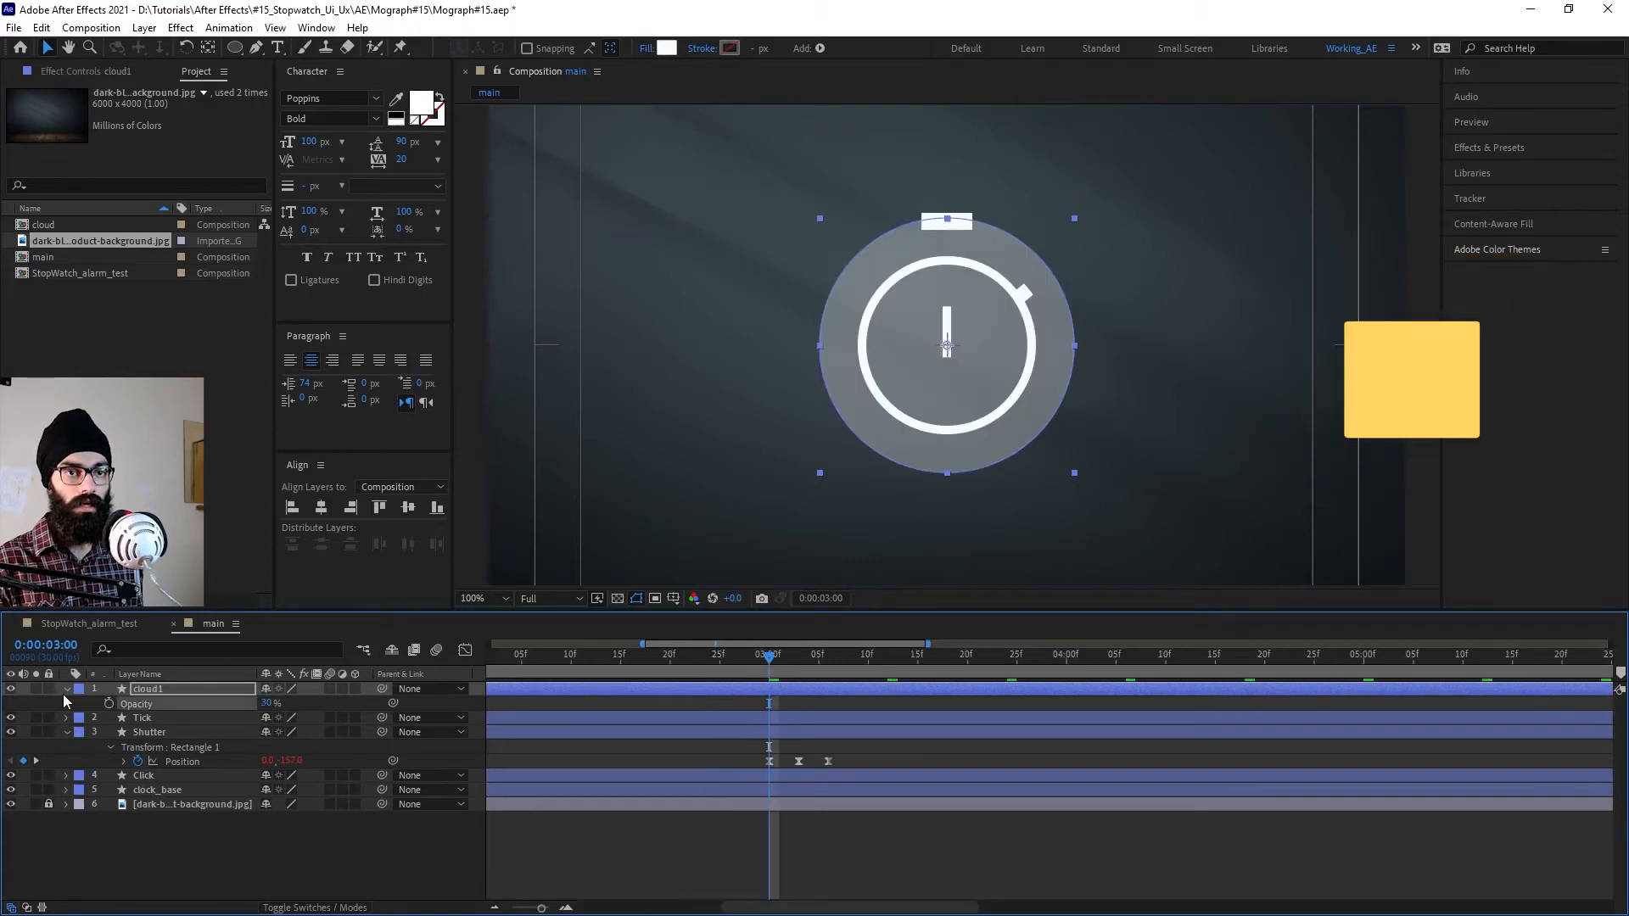
click(67, 690)
click(67, 690)
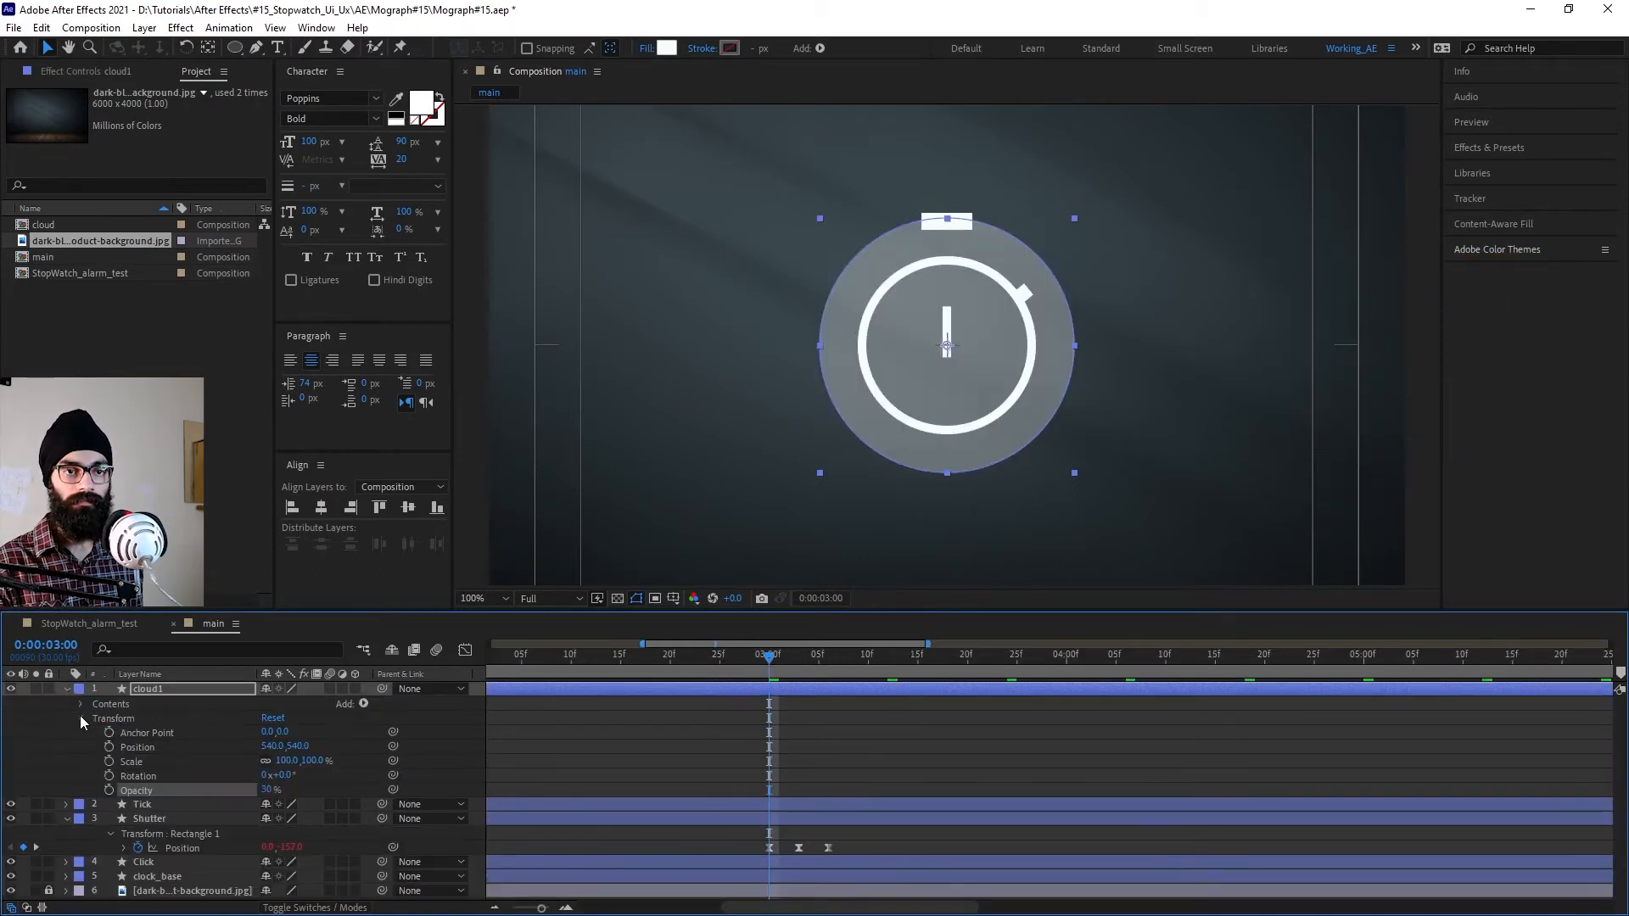
click(79, 717)
click(81, 705)
click(95, 720)
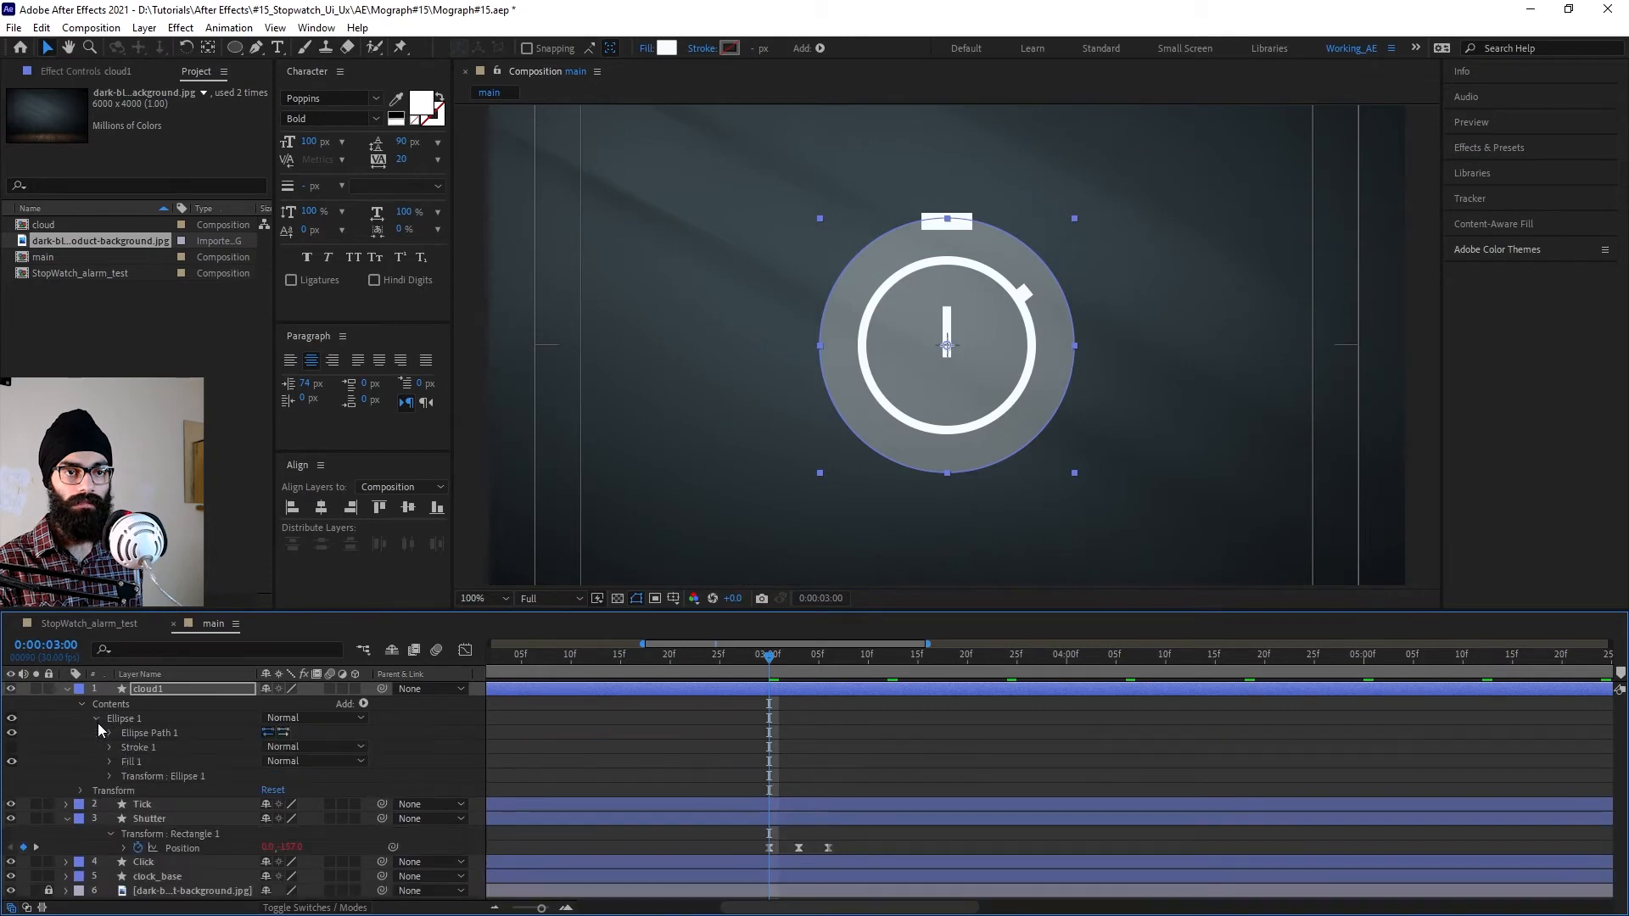
click(148, 750)
key(Delete)
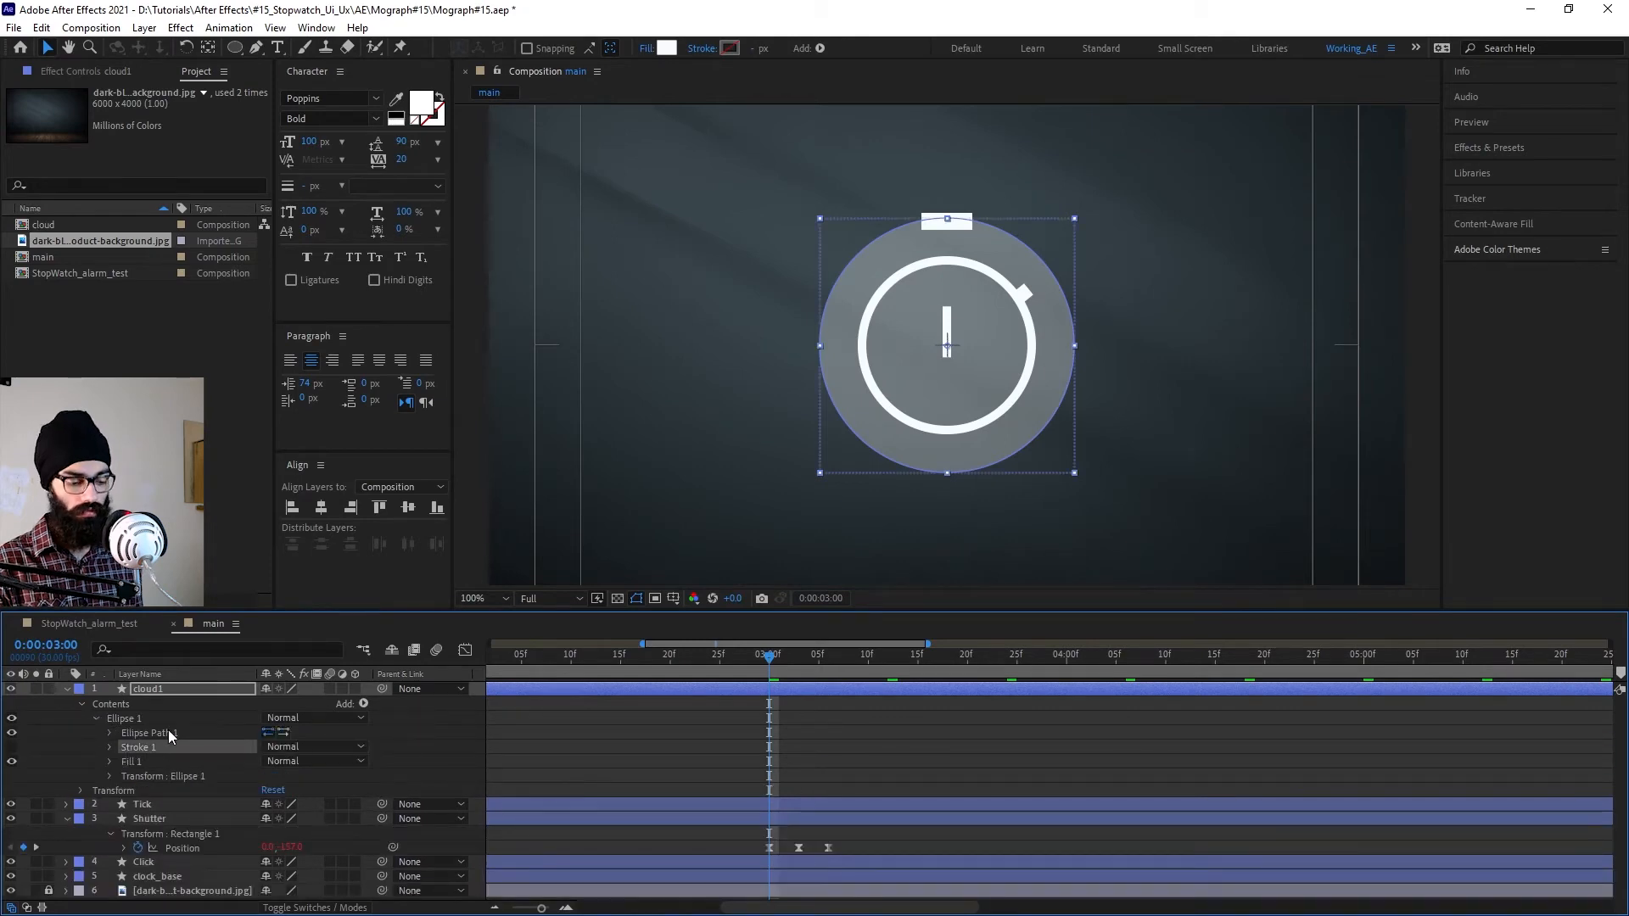
Step: Keyframe the Scale in cloud1's ellipse transform at 100% at 0:00:03:00 and 120% at 0:00:03:10
click(109, 762)
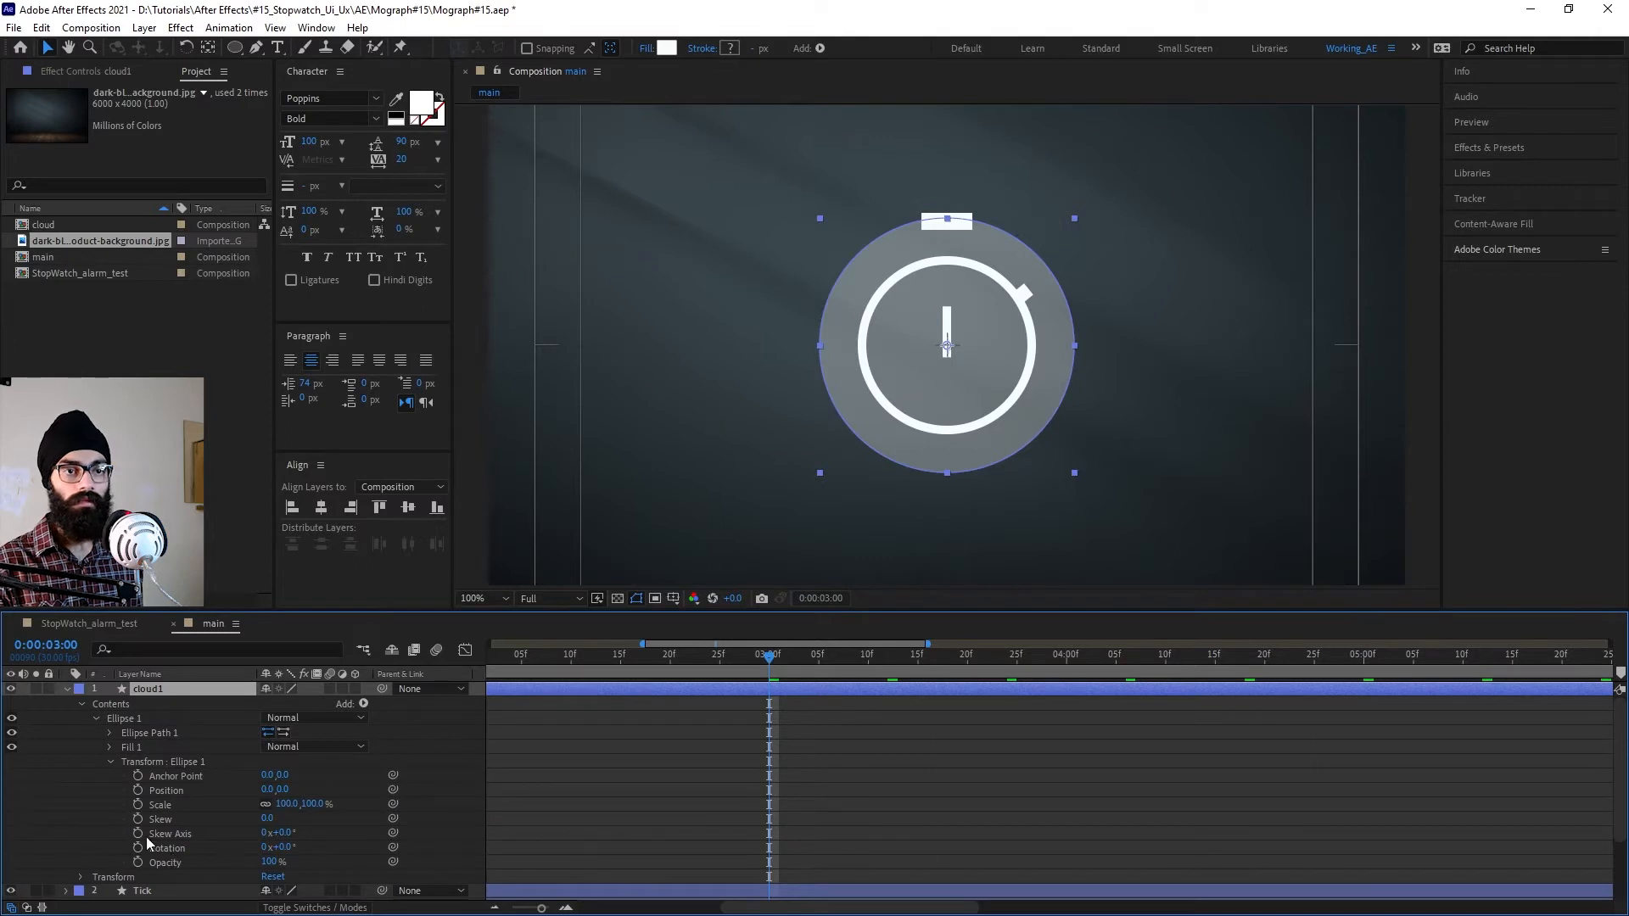
click(138, 804)
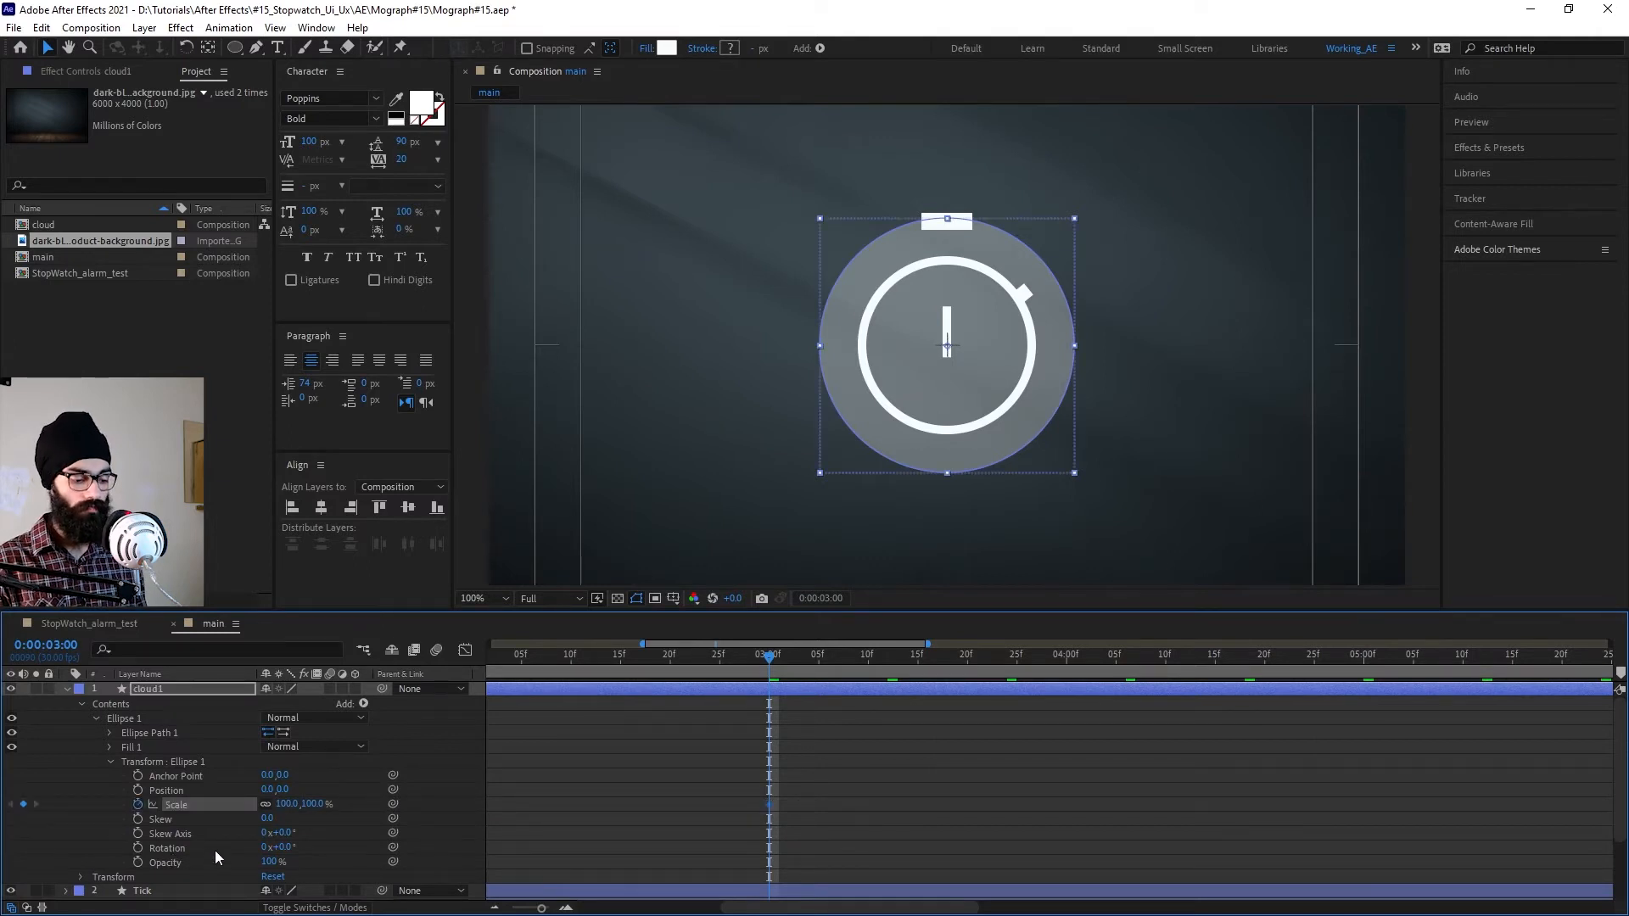
key(shift+Page_Down)
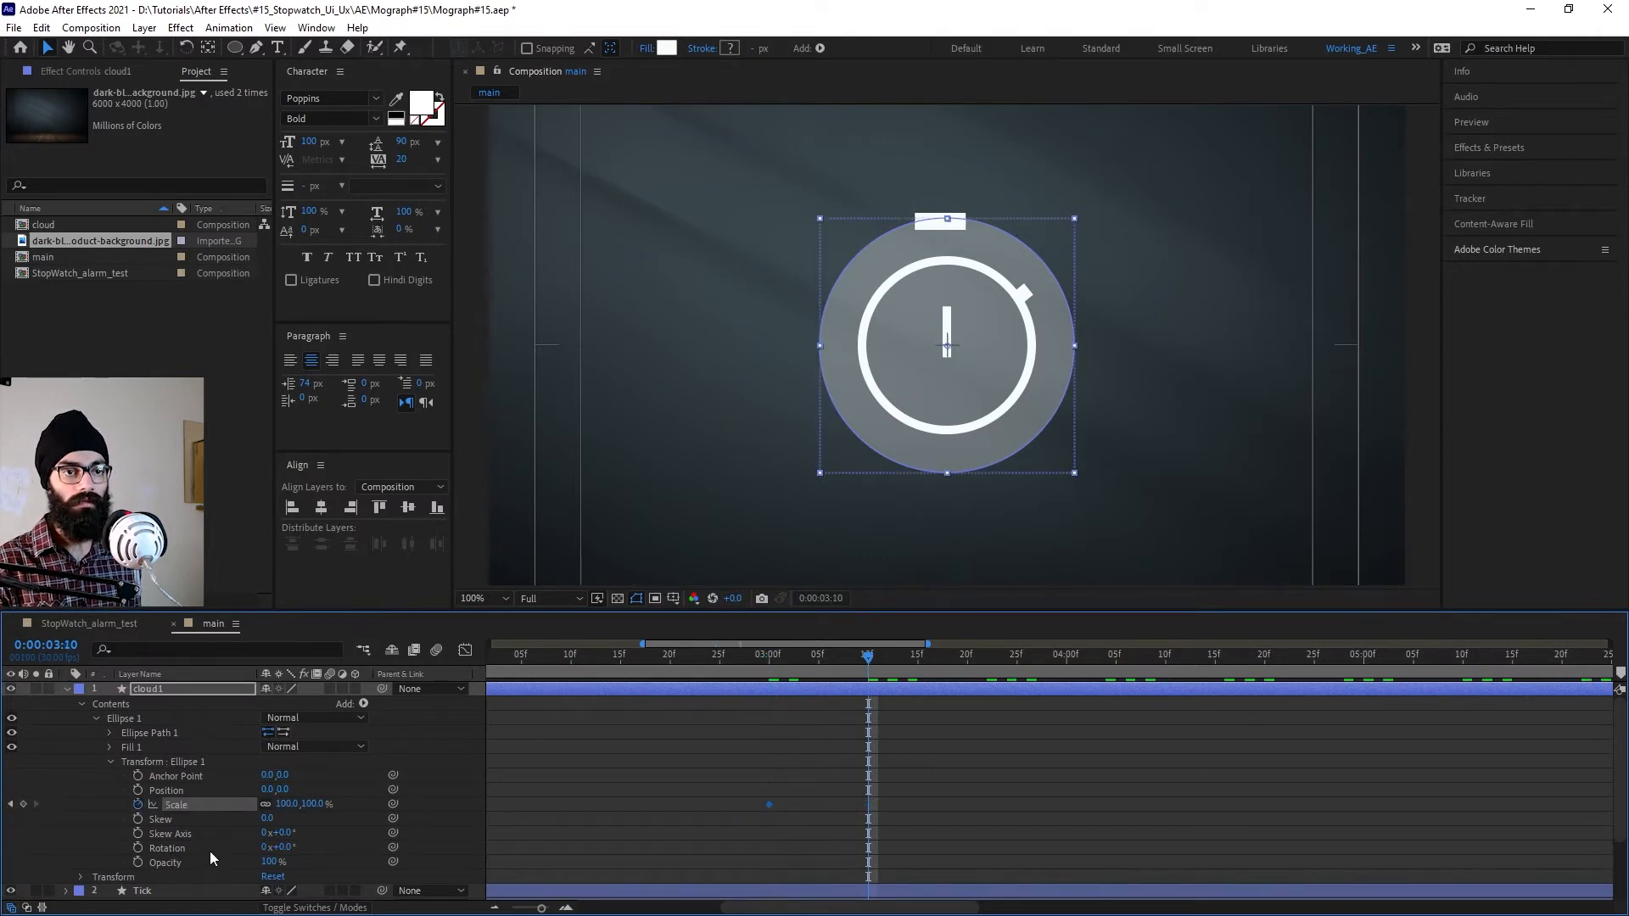
drag(286, 809, 309, 810)
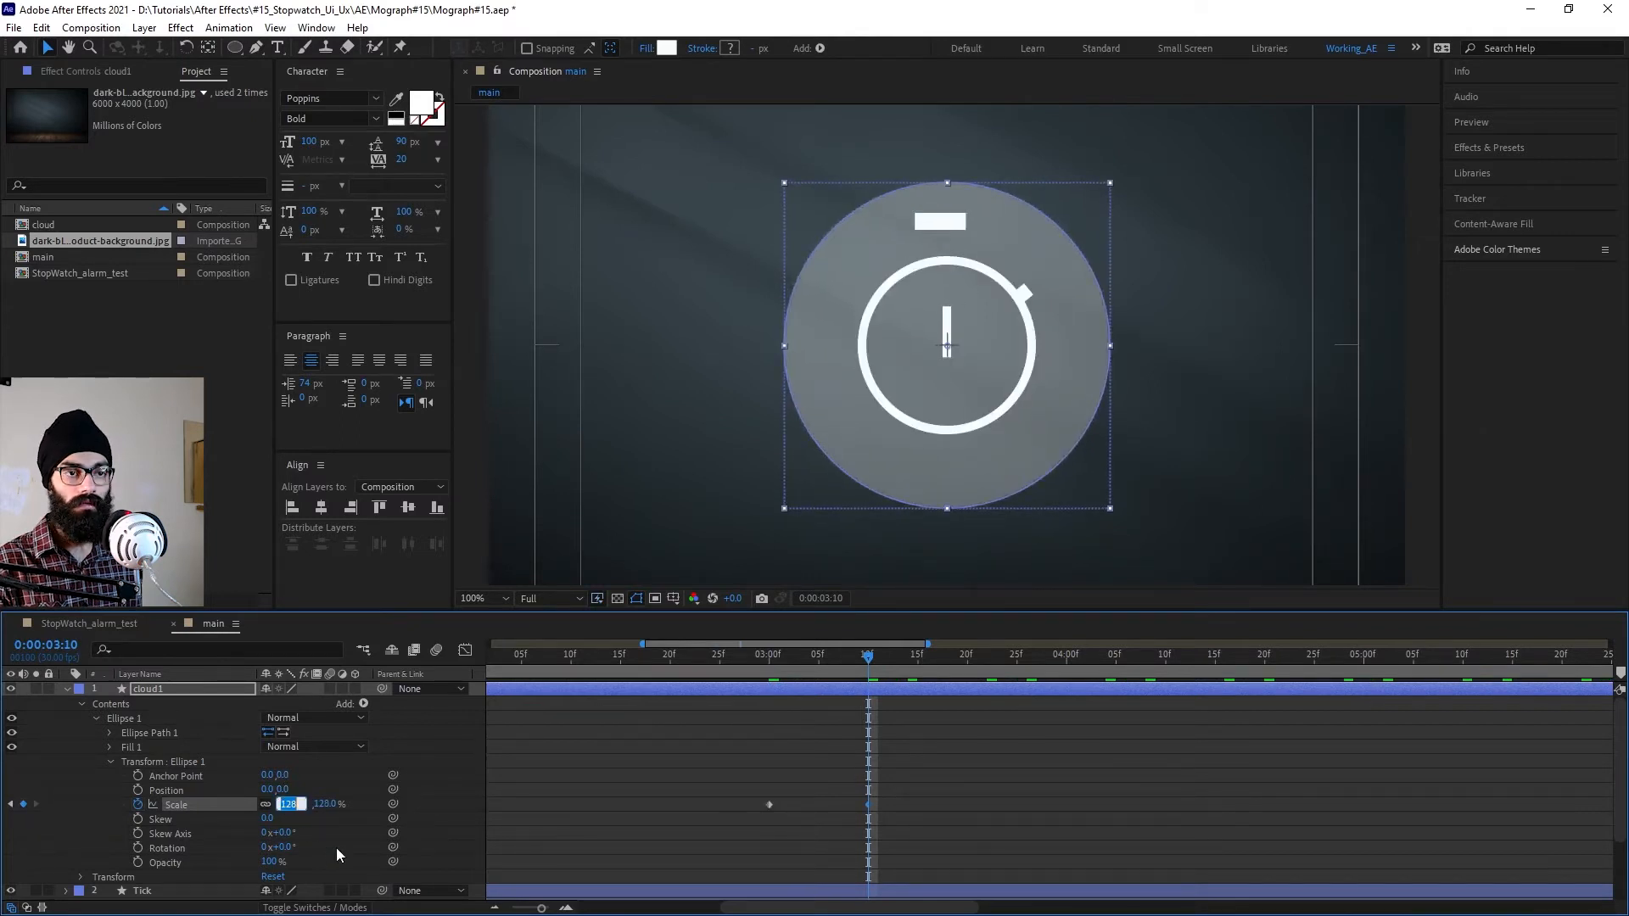
Step: Preview the circle's growth from 0:00:03:00 and apply Easy Ease to its two Scale keyframes
key(shift+Page_Up)
click(817, 731)
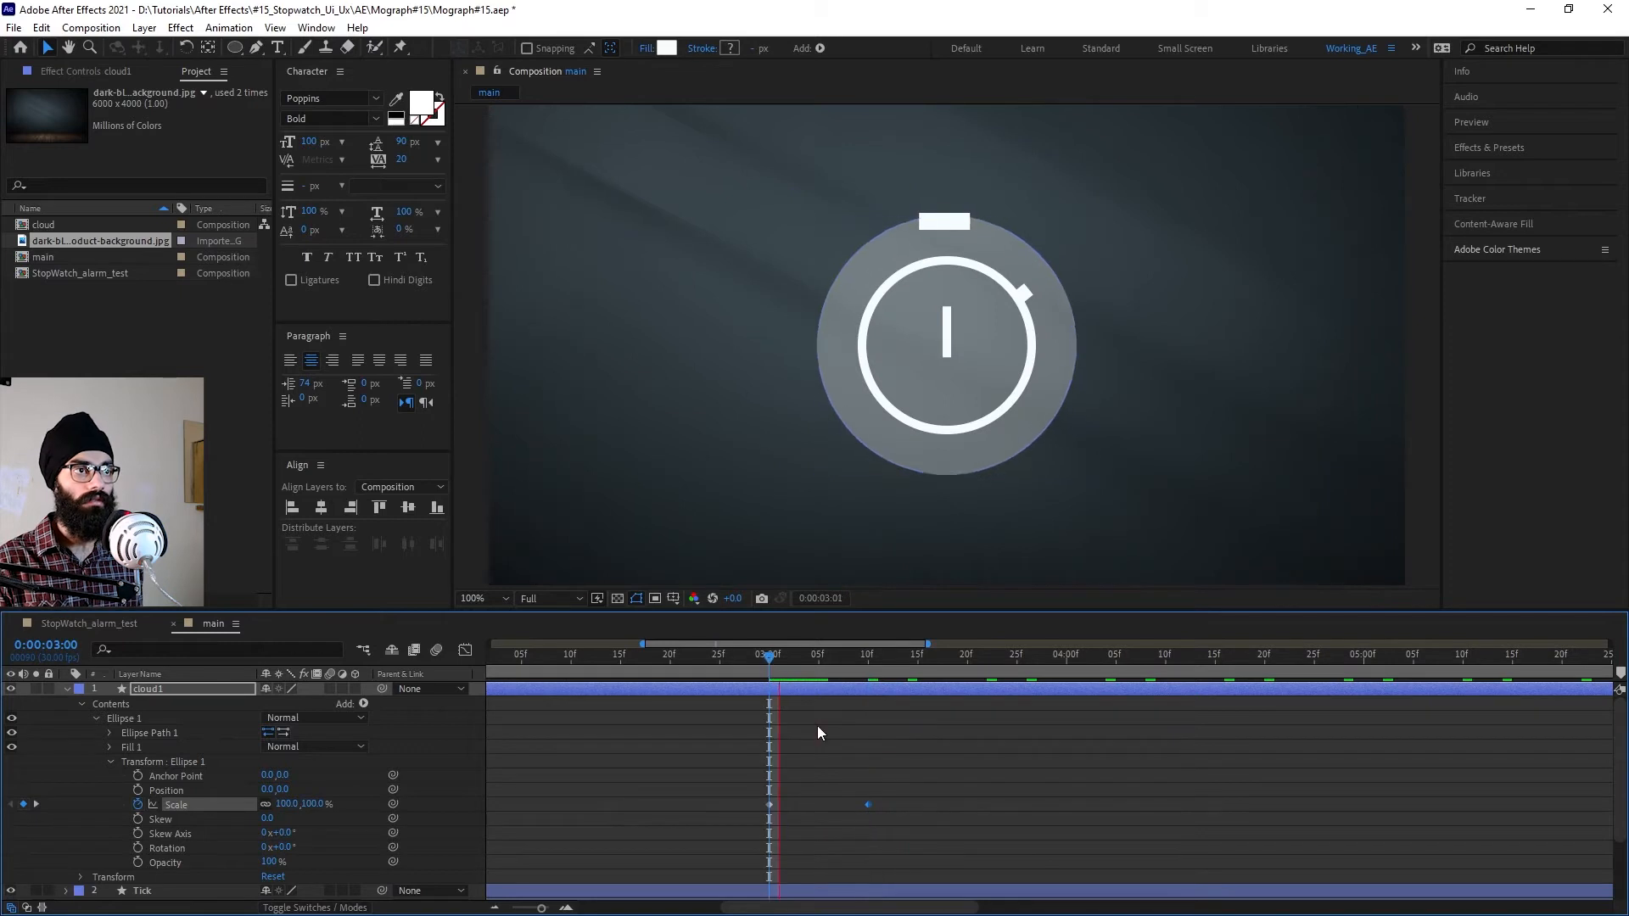
key(space)
drag(907, 829, 644, 767)
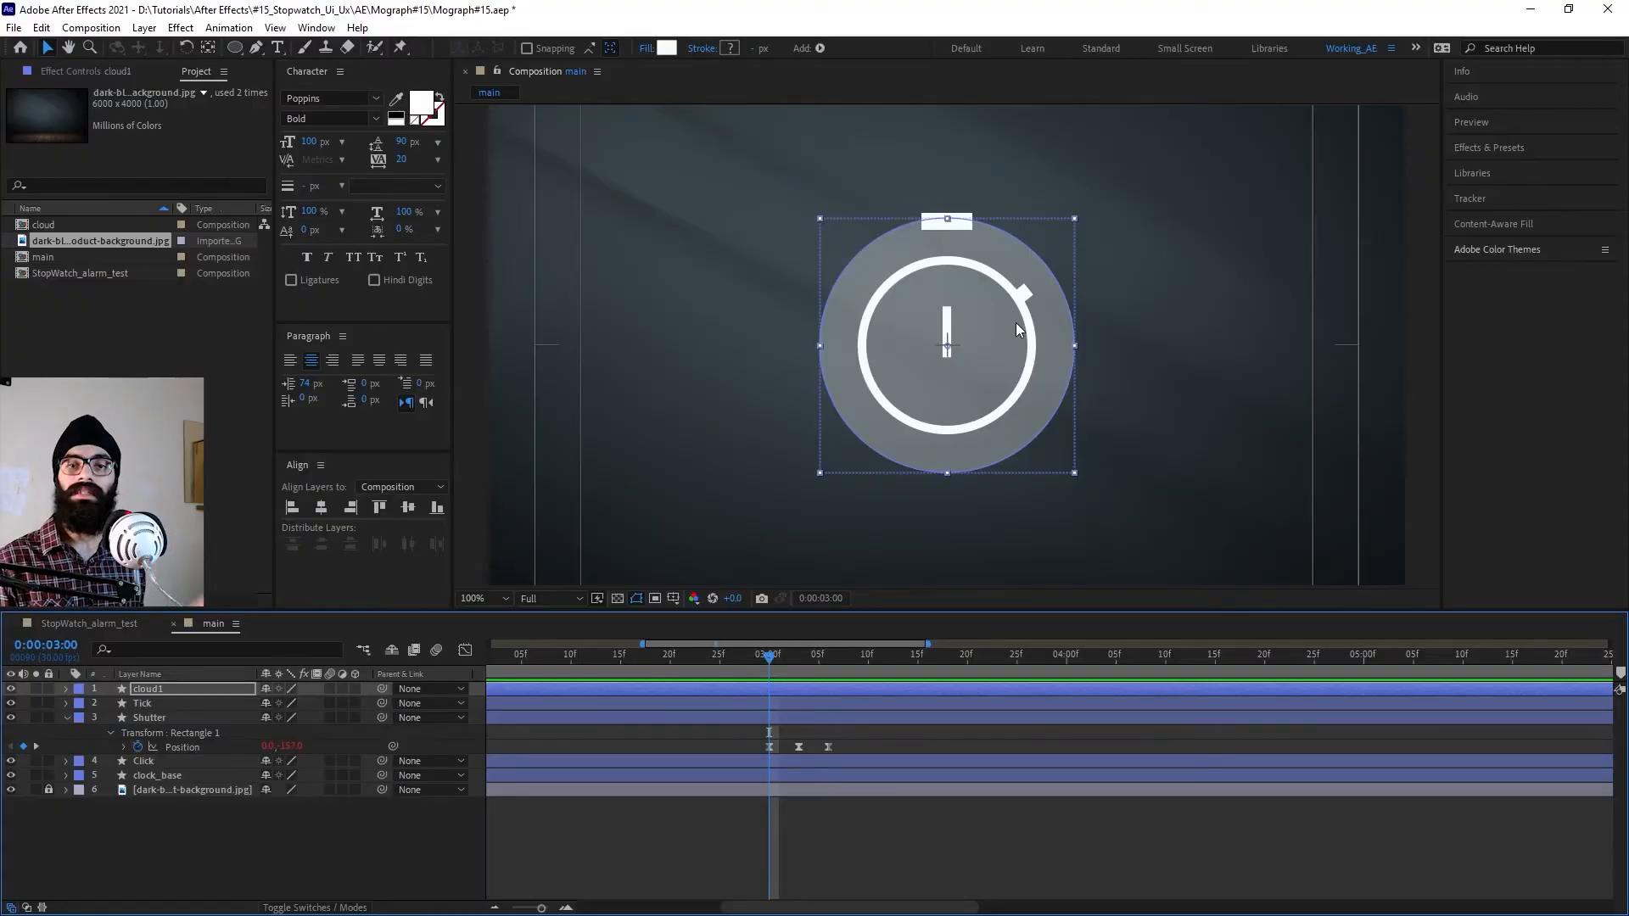
Step: Duplicate the clock_base layer and move the copy above cloud1 to the top of the layer stack
click(200, 776)
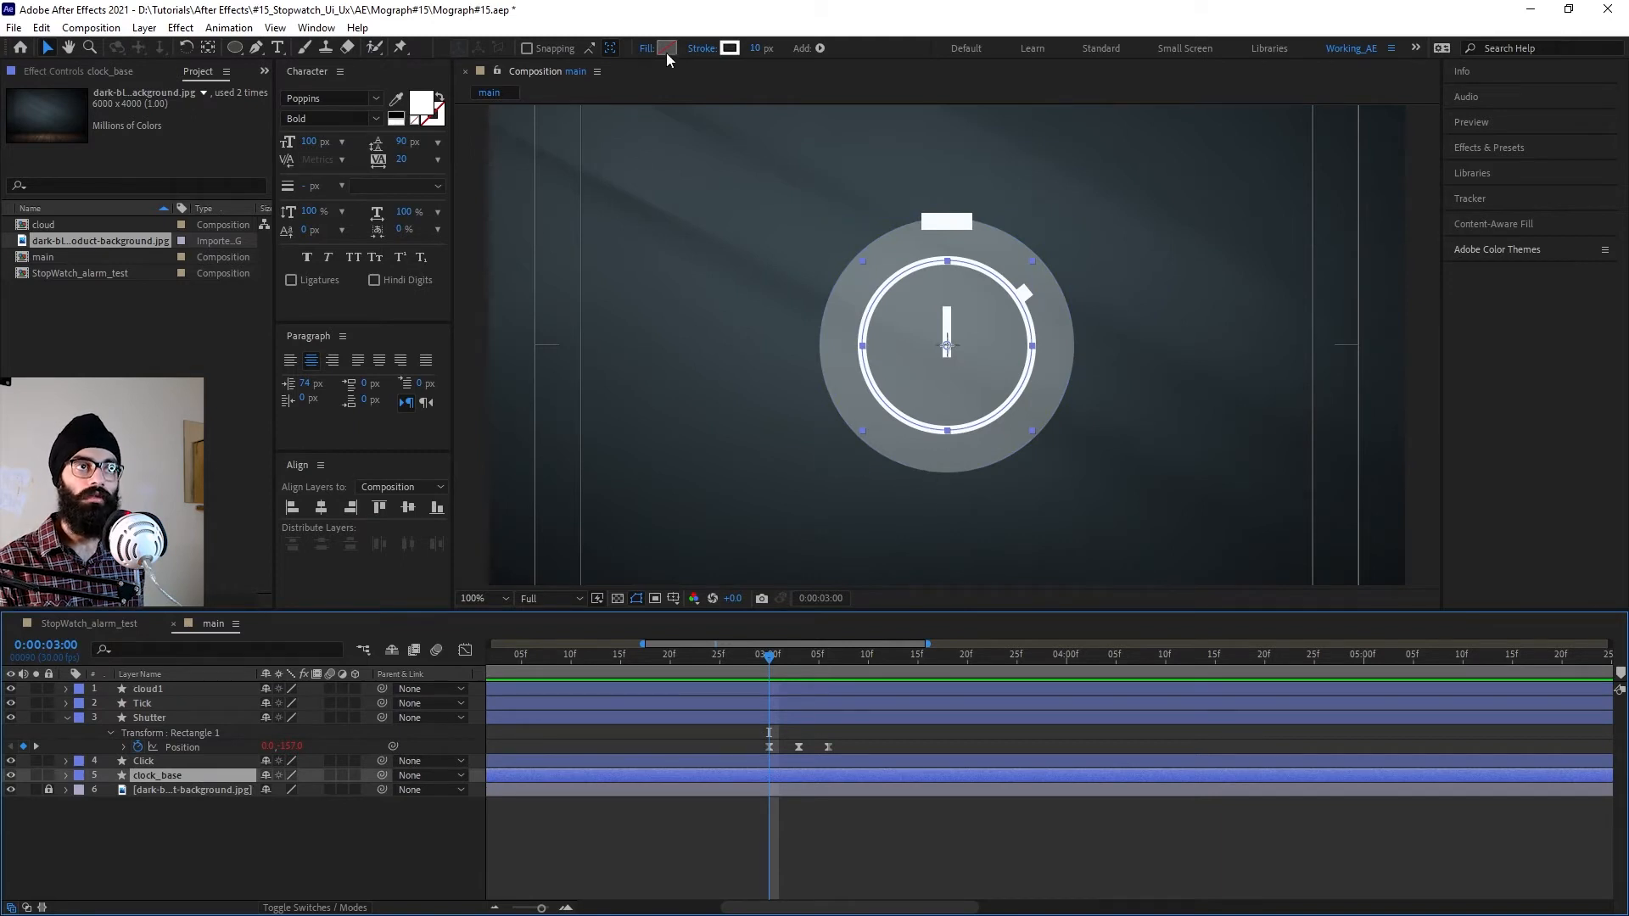
drag(148, 689, 173, 791)
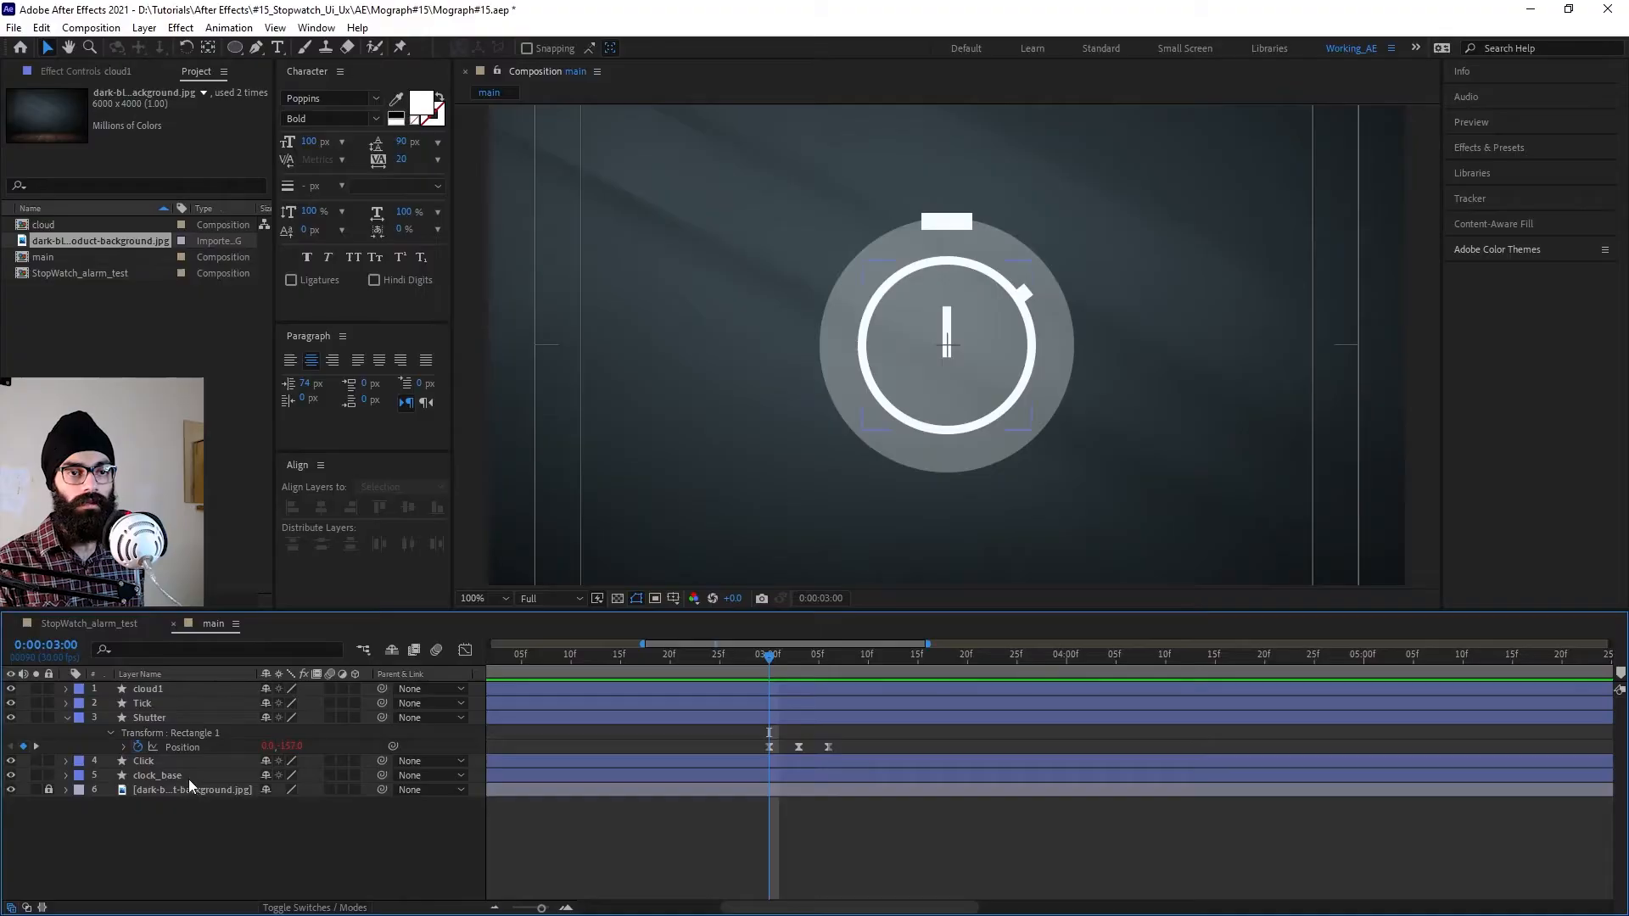
click(189, 777)
key(ctrl+d)
drag(195, 777, 200, 683)
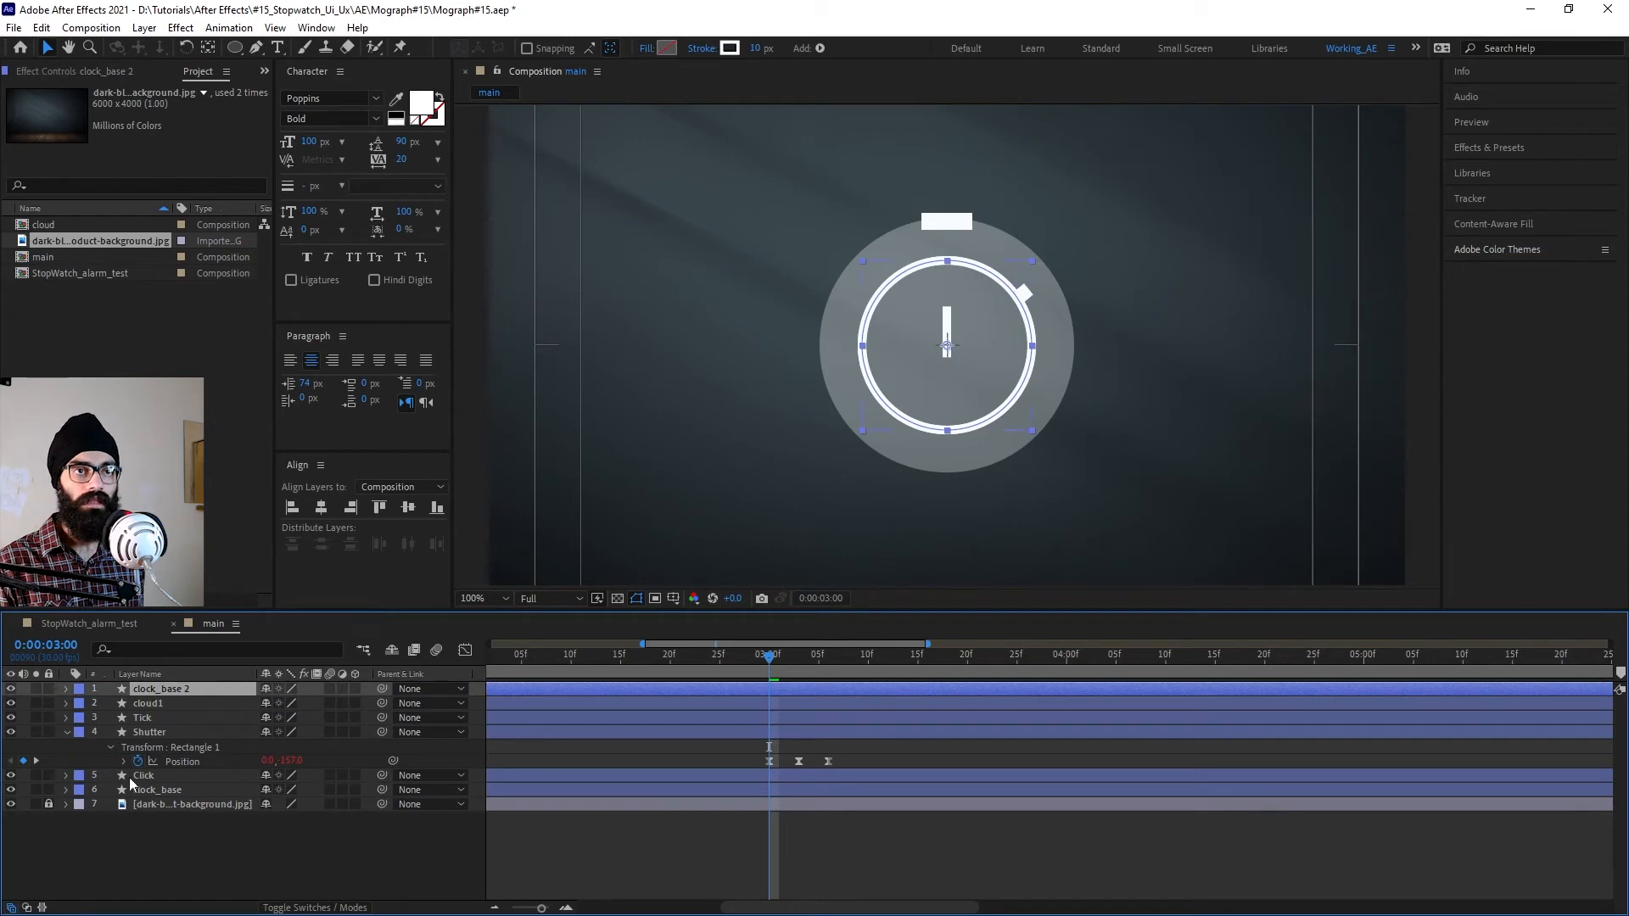
Step: Remove the duplicated clock base's stroke and give it a solid pink fill, FF4D6F
click(701, 48)
click(728, 418)
click(819, 516)
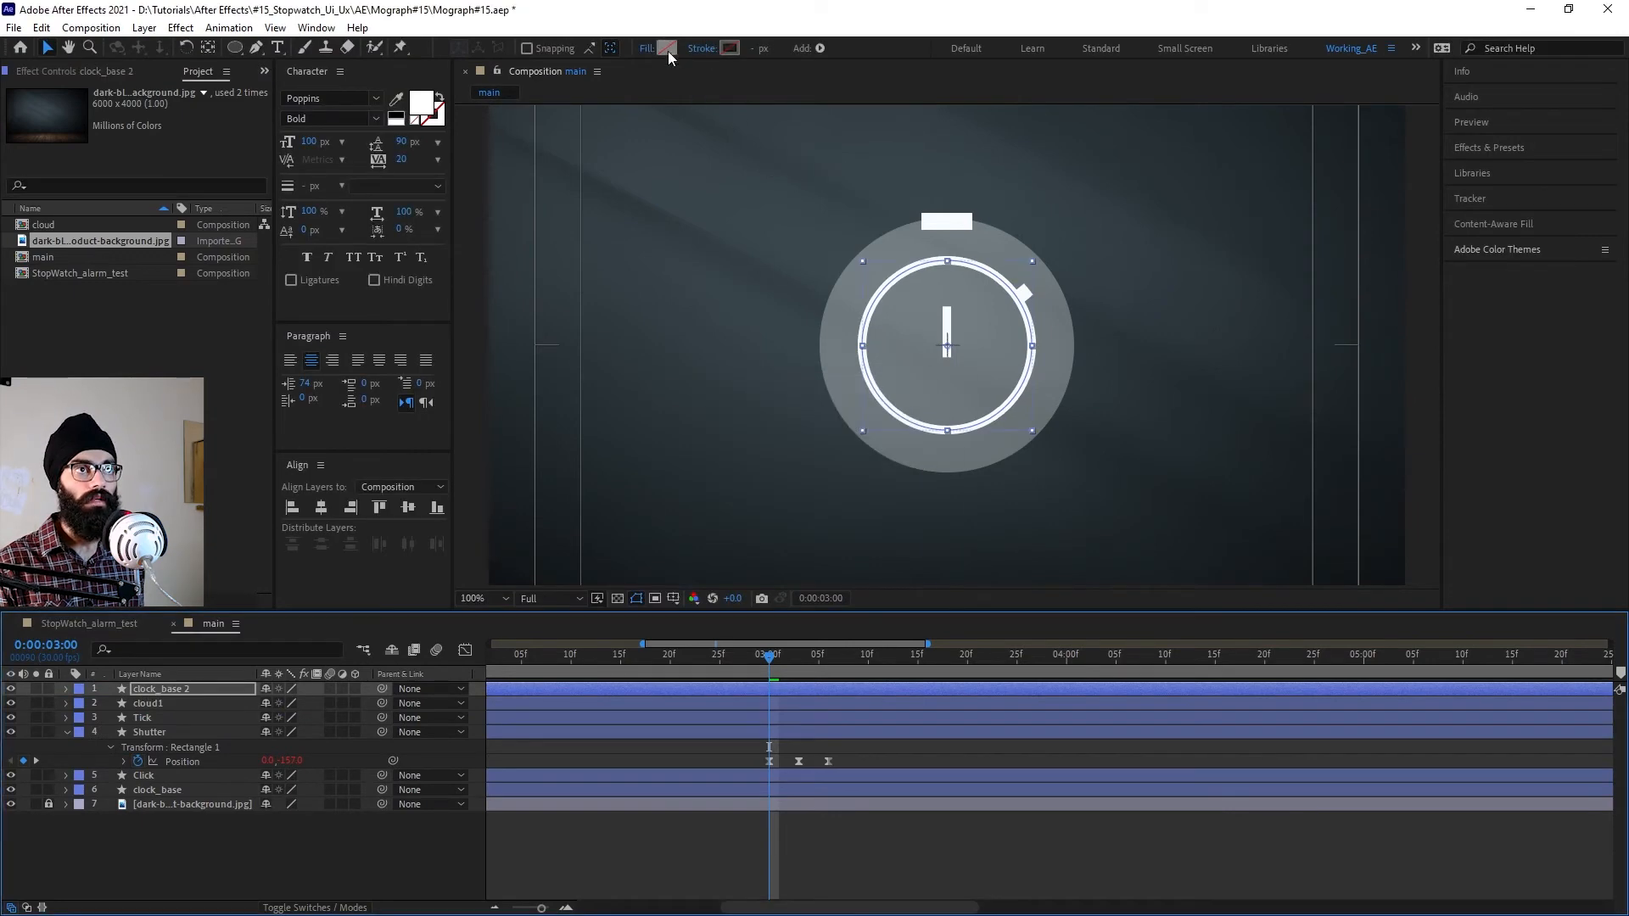
click(667, 48)
drag(580, 147, 499, 126)
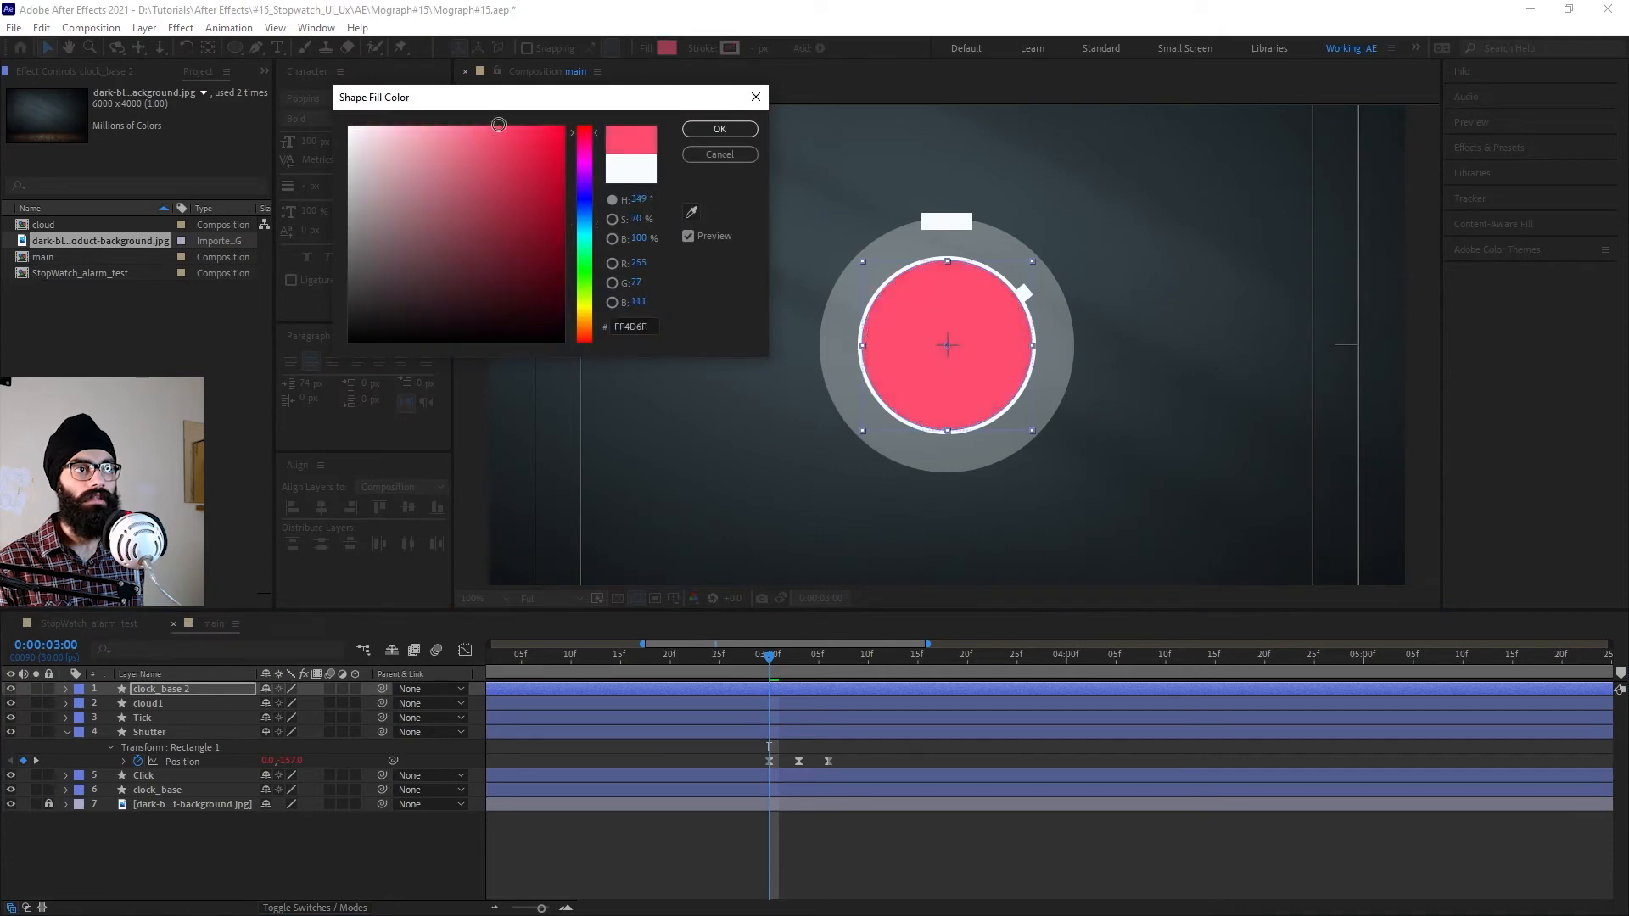
click(722, 131)
Step: Rename the pink clock base copy as matte
click(209, 693)
key(Return)
text(matte)
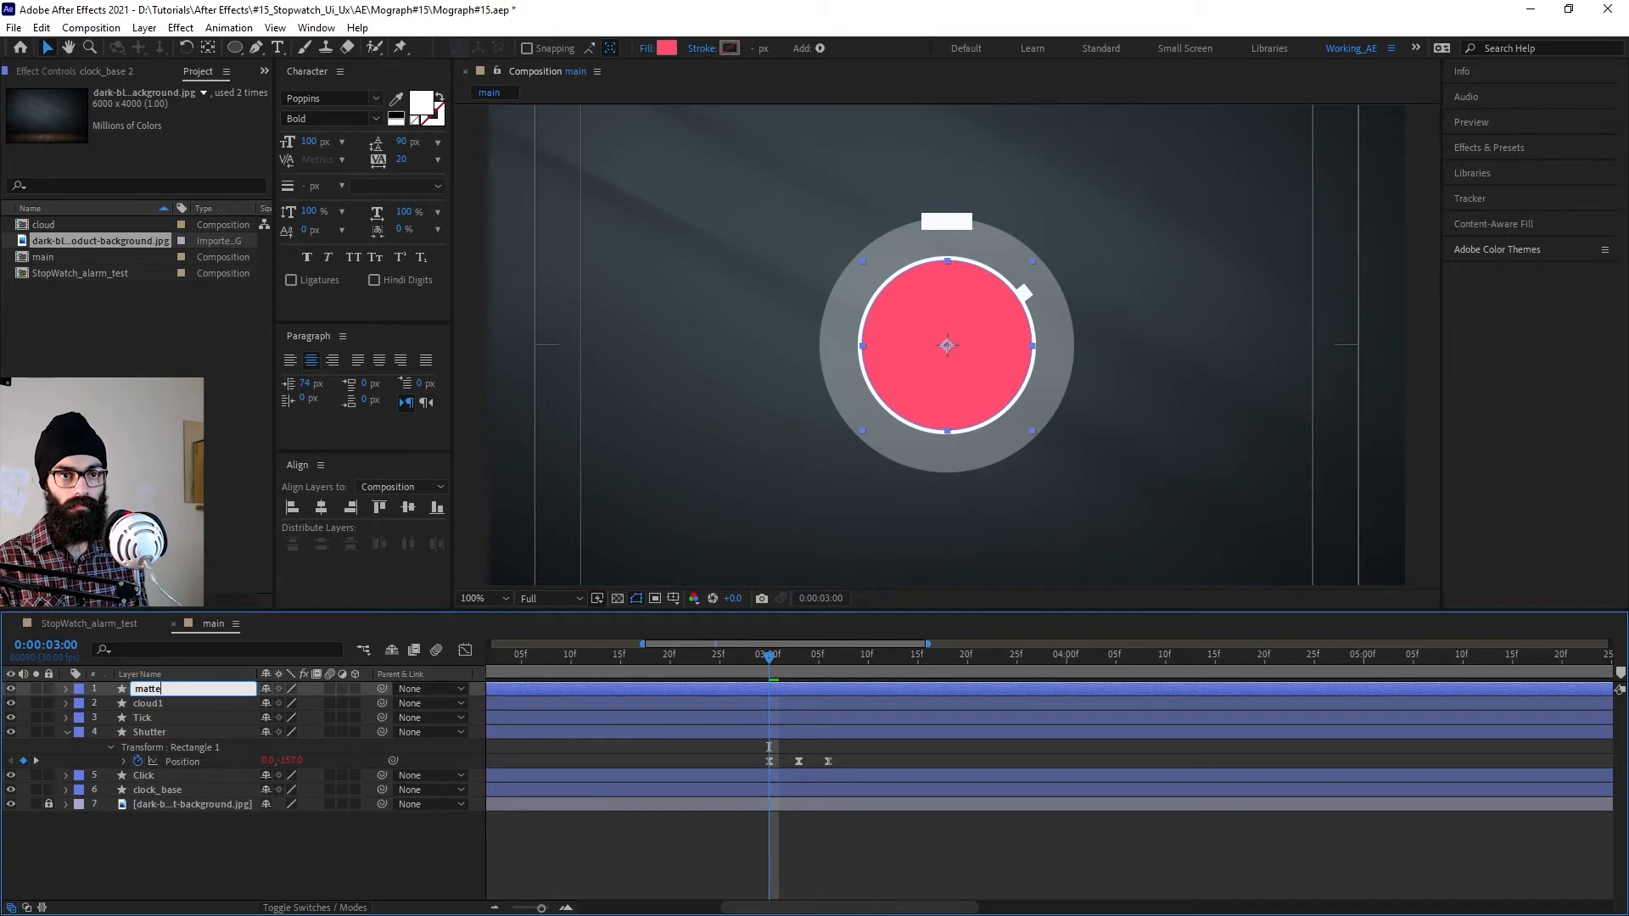
key(Return)
Step: Search the effects for Set Matte and apply it to the cloud1 layer
click(210, 702)
click(1546, 149)
click(1555, 164)
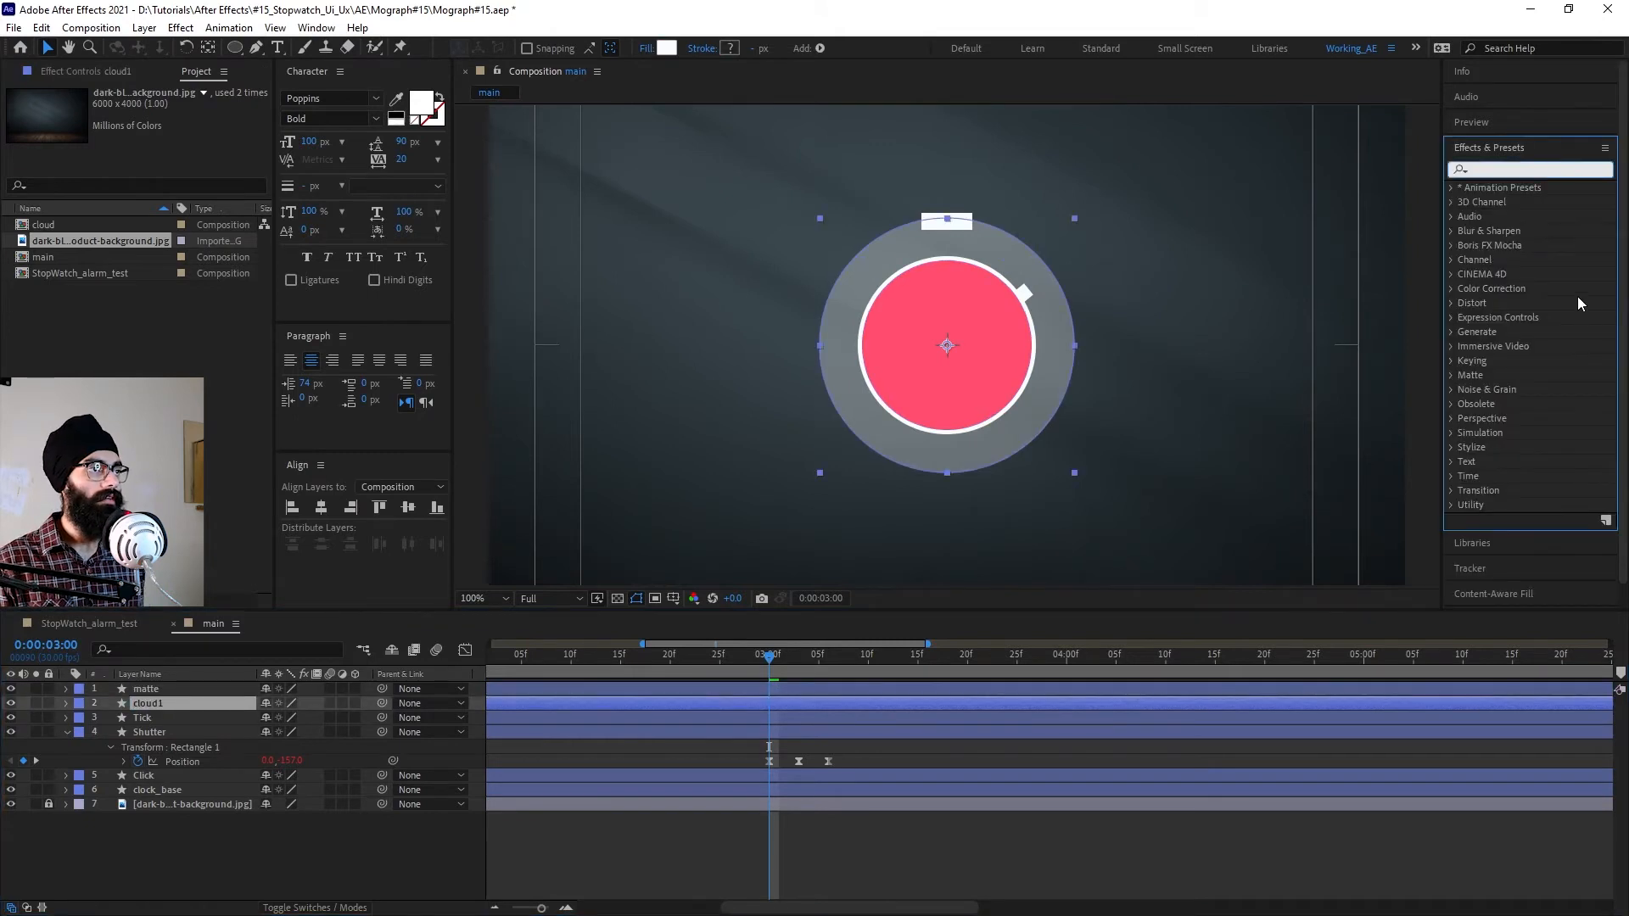
text(set mat)
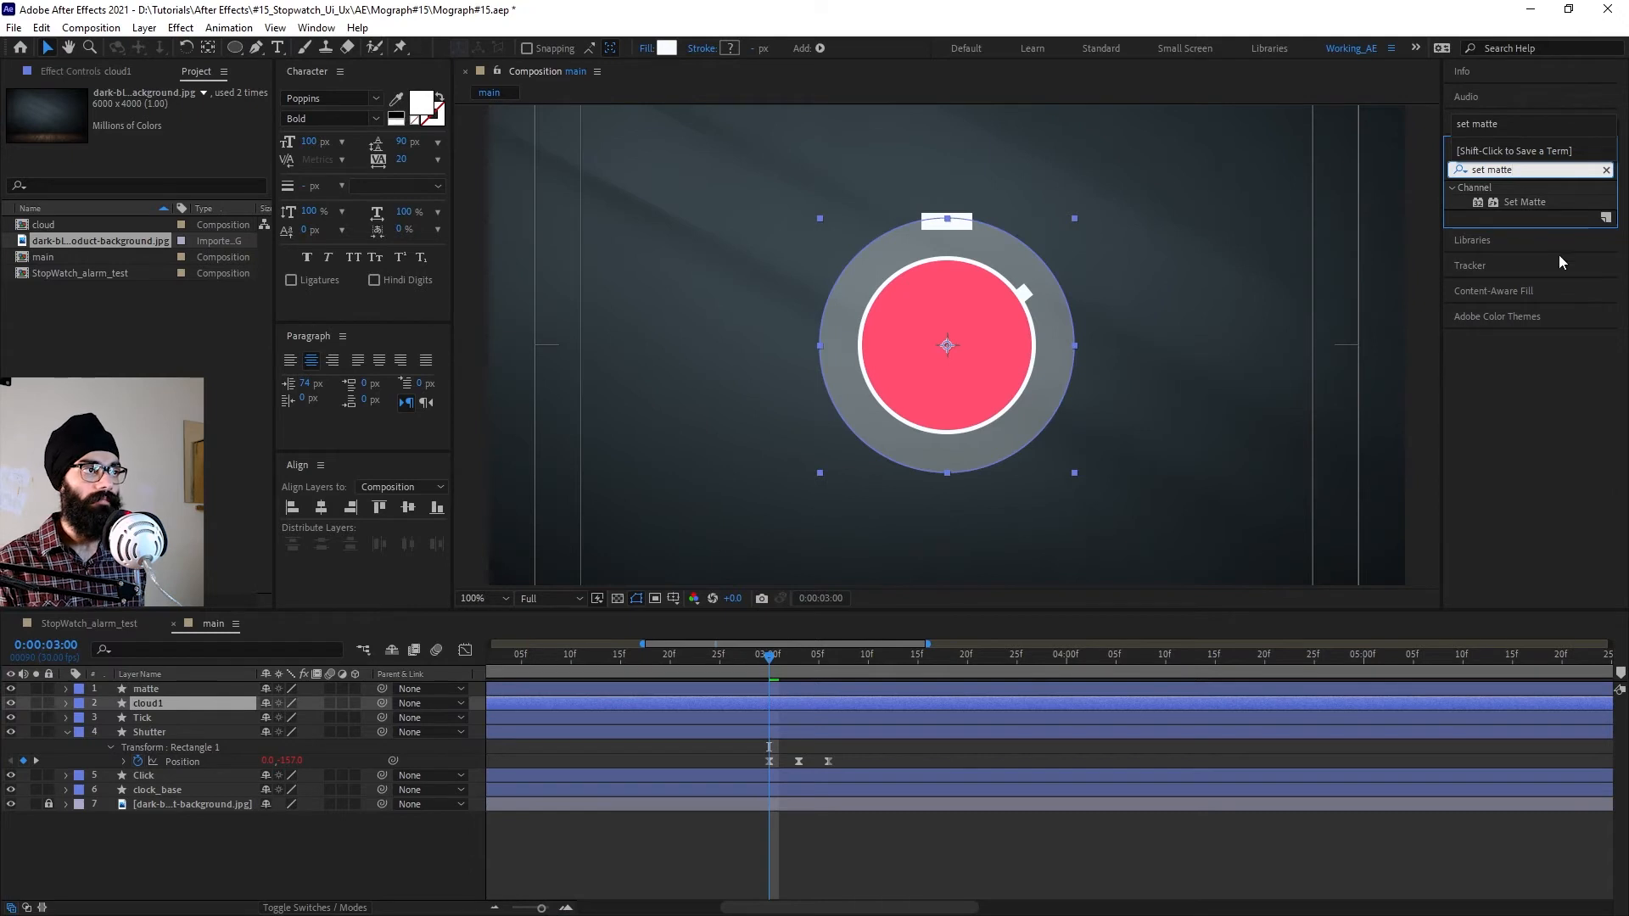
text(te)
drag(1535, 206, 165, 703)
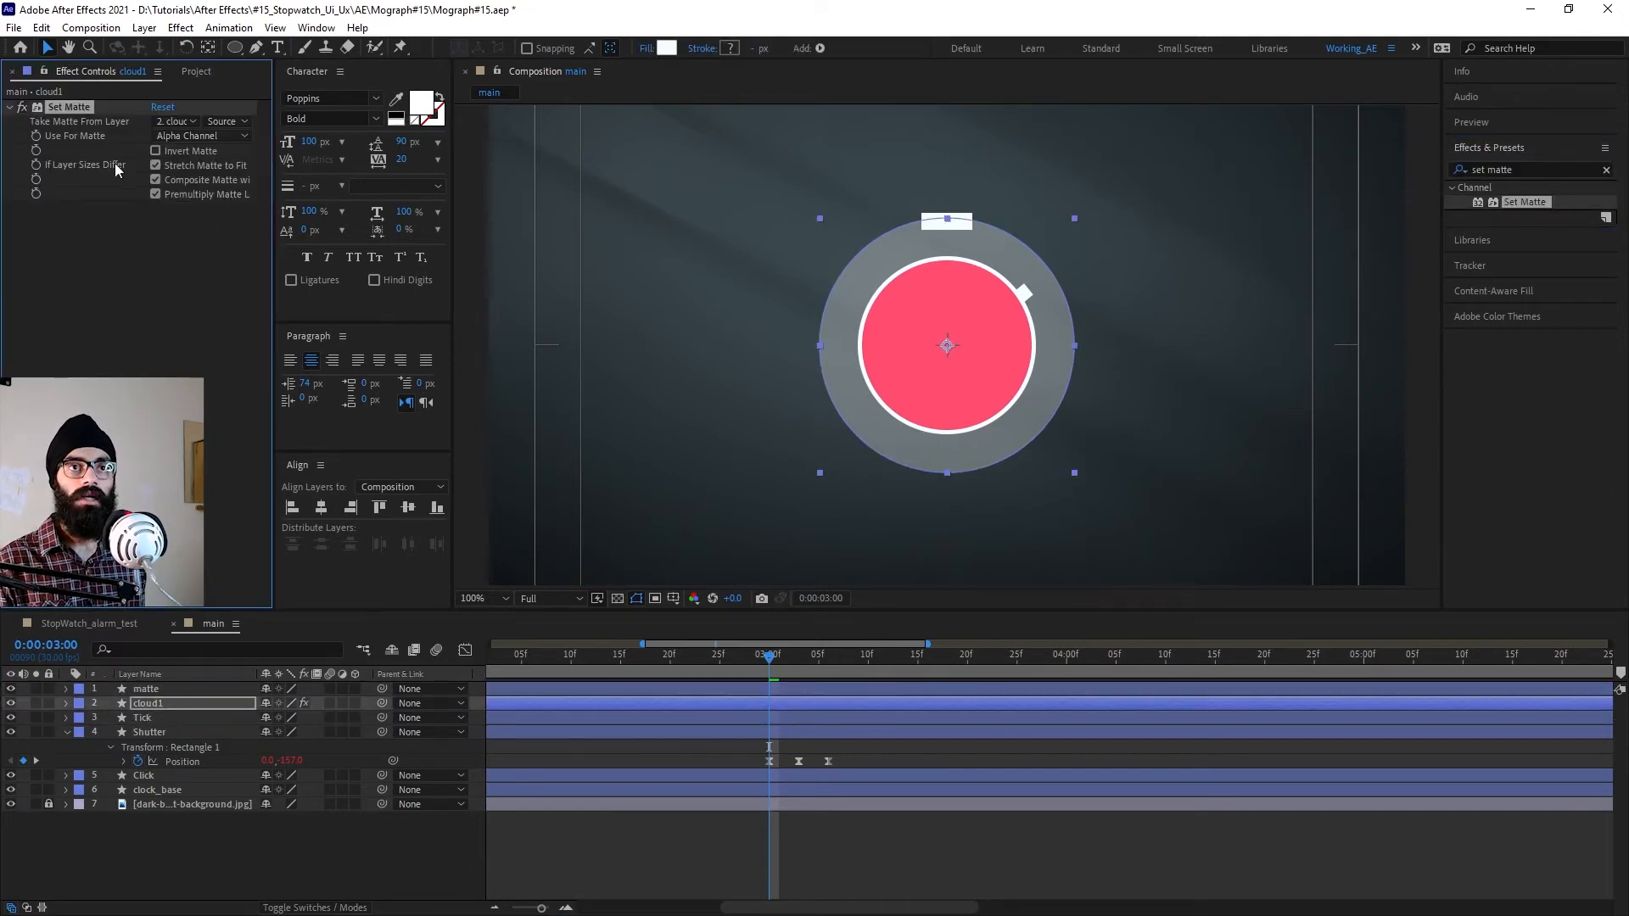
Step: Make cloud1's Set Matte effect use the matte layer with the matte inverted, and hide the matte layer
click(175, 121)
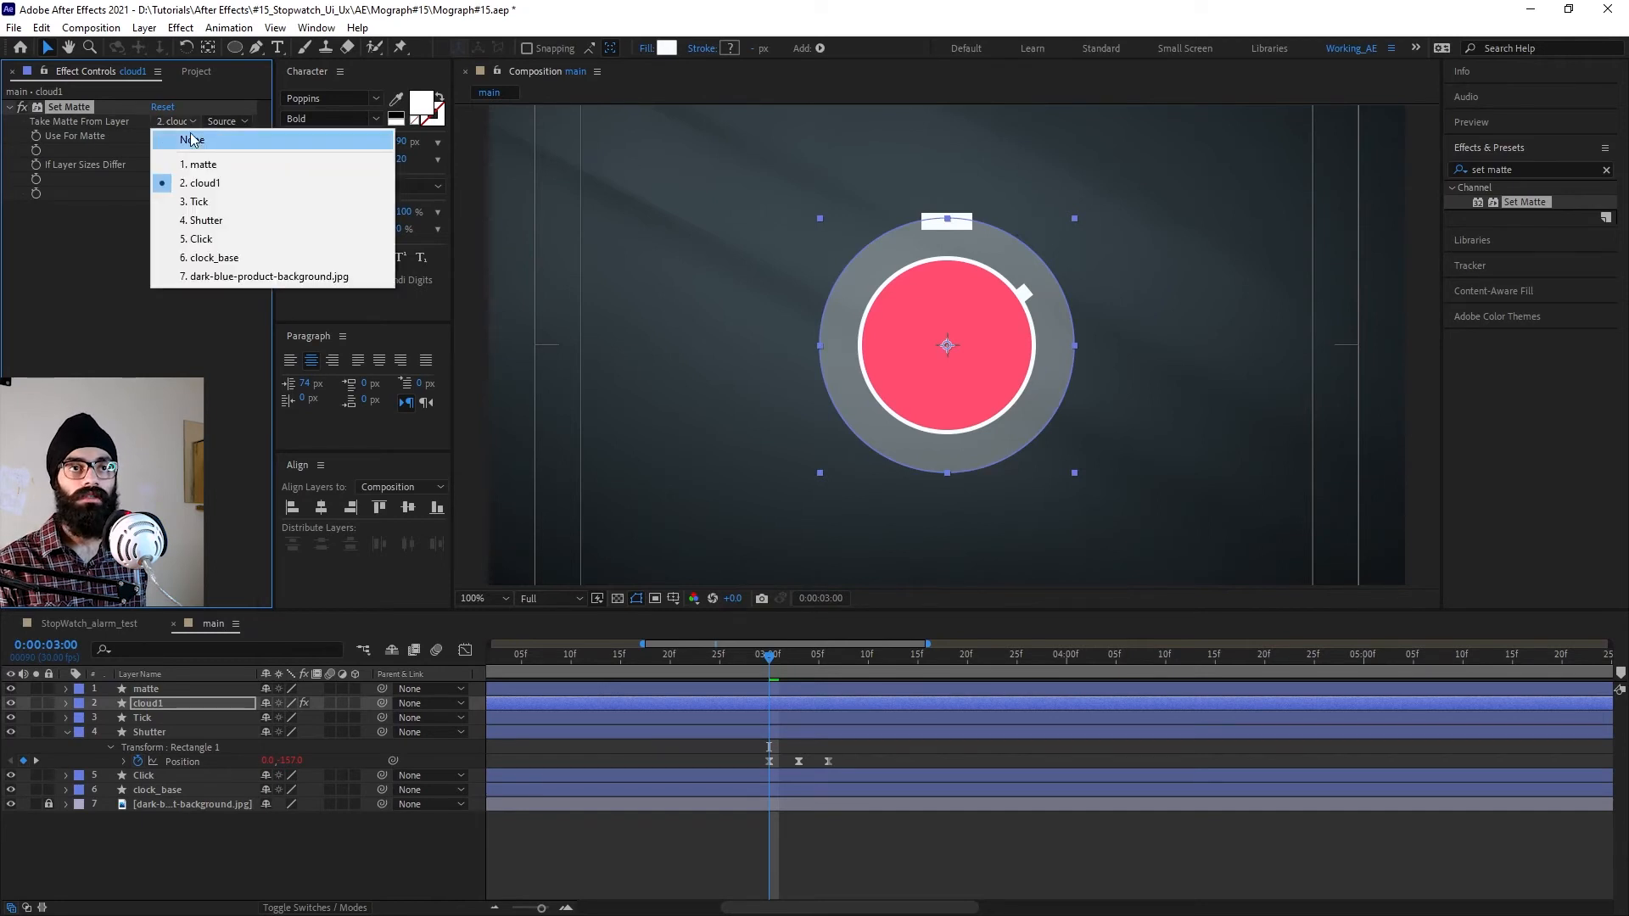
click(200, 164)
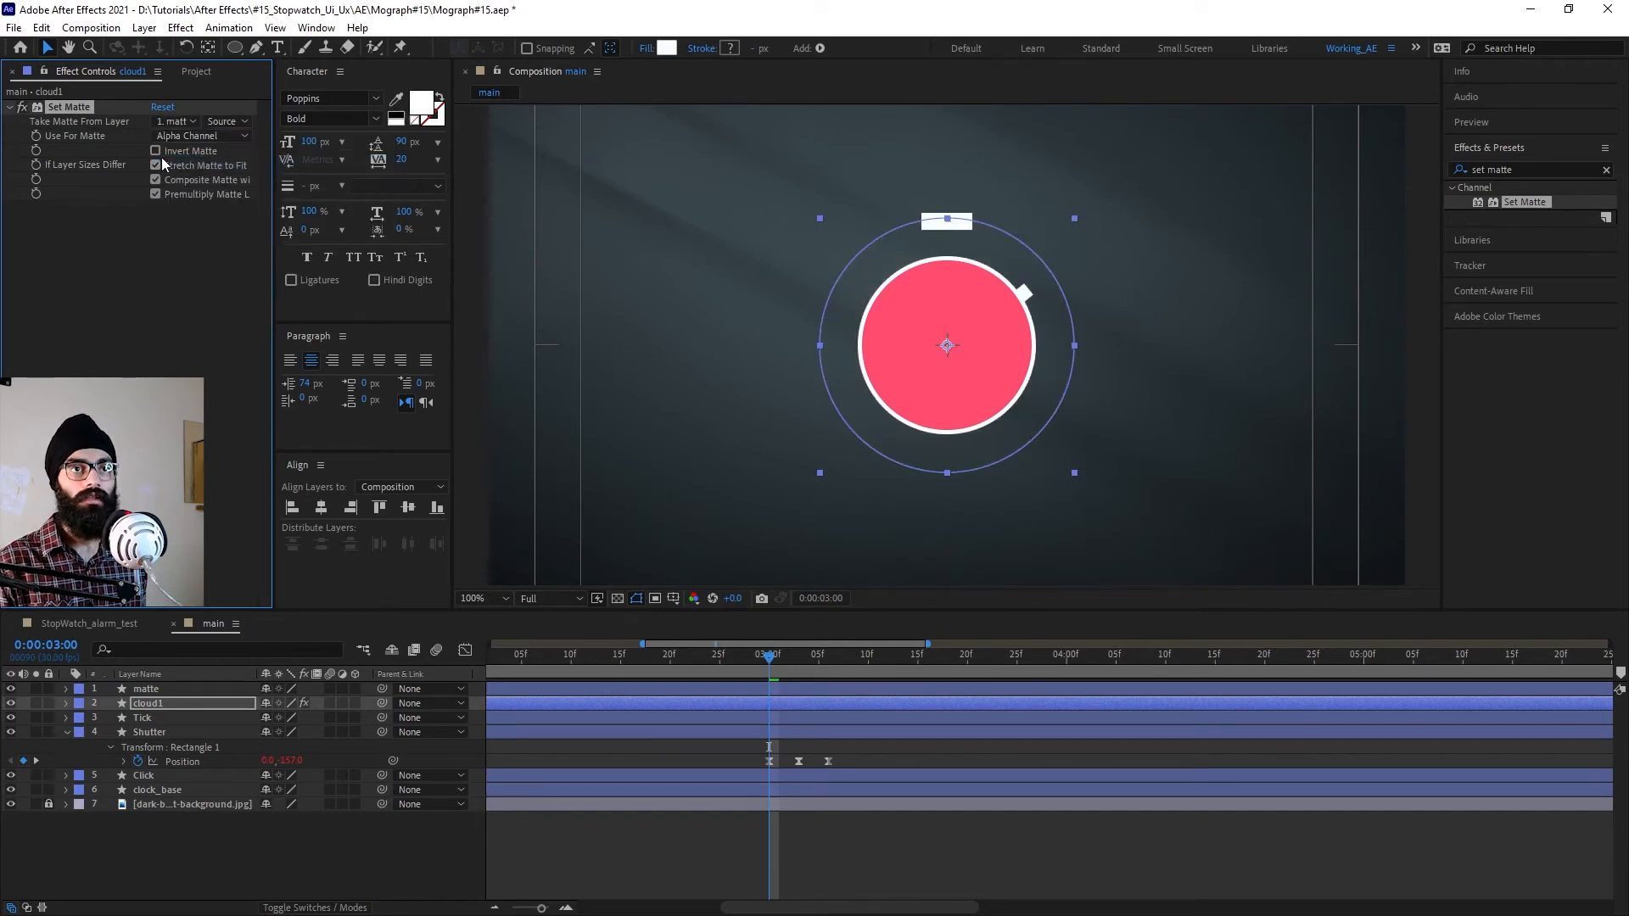
click(156, 151)
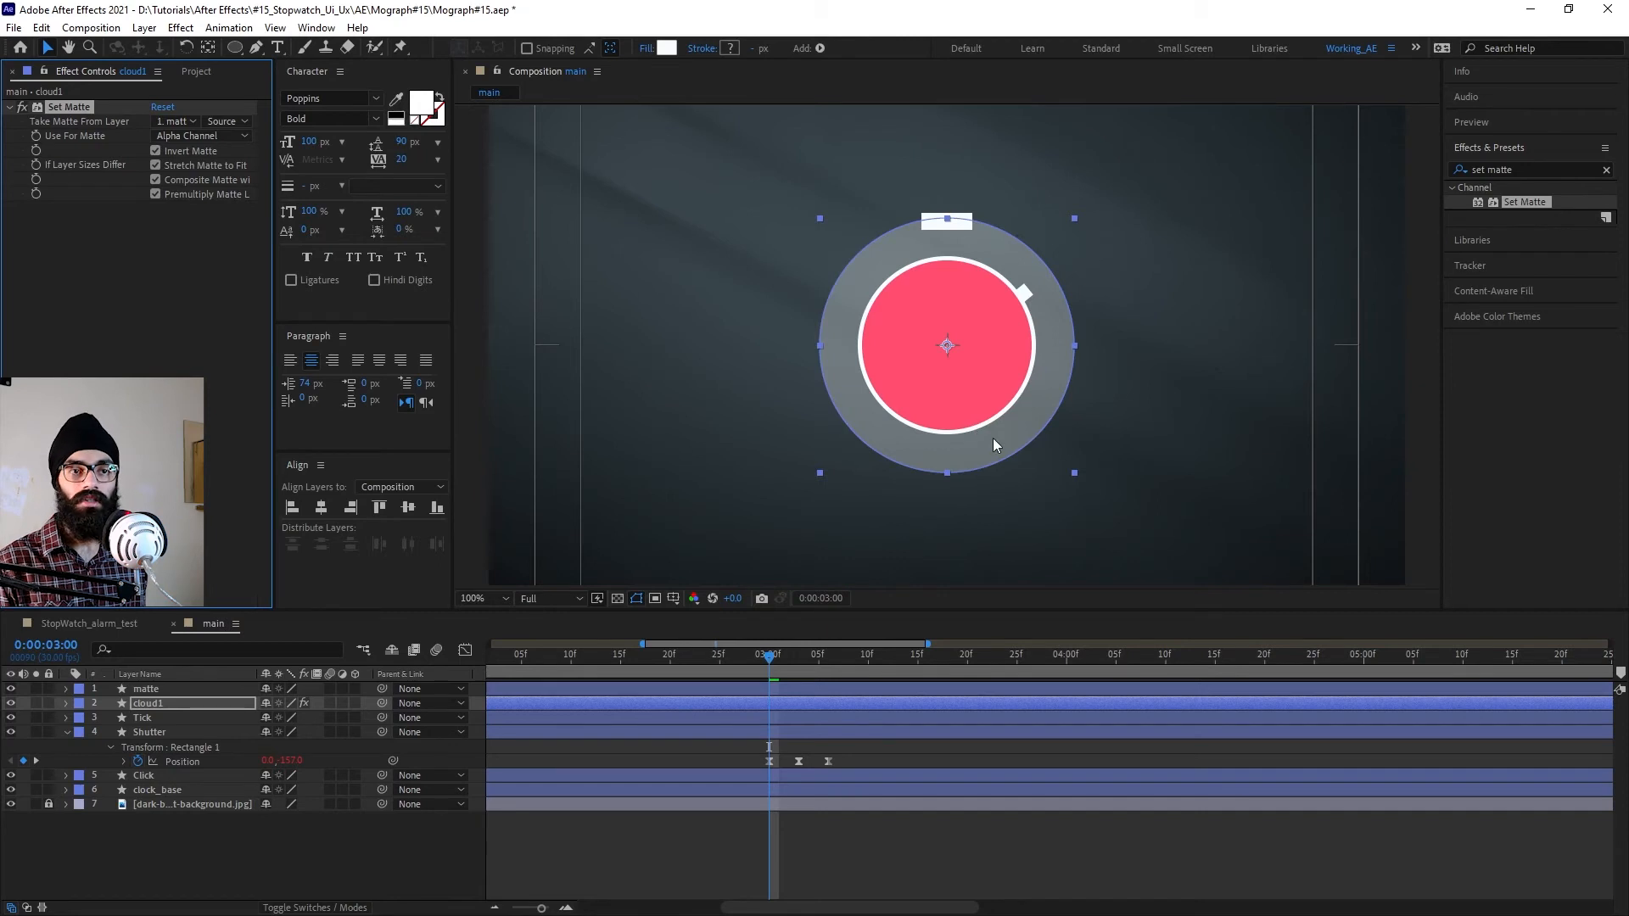
click(11, 688)
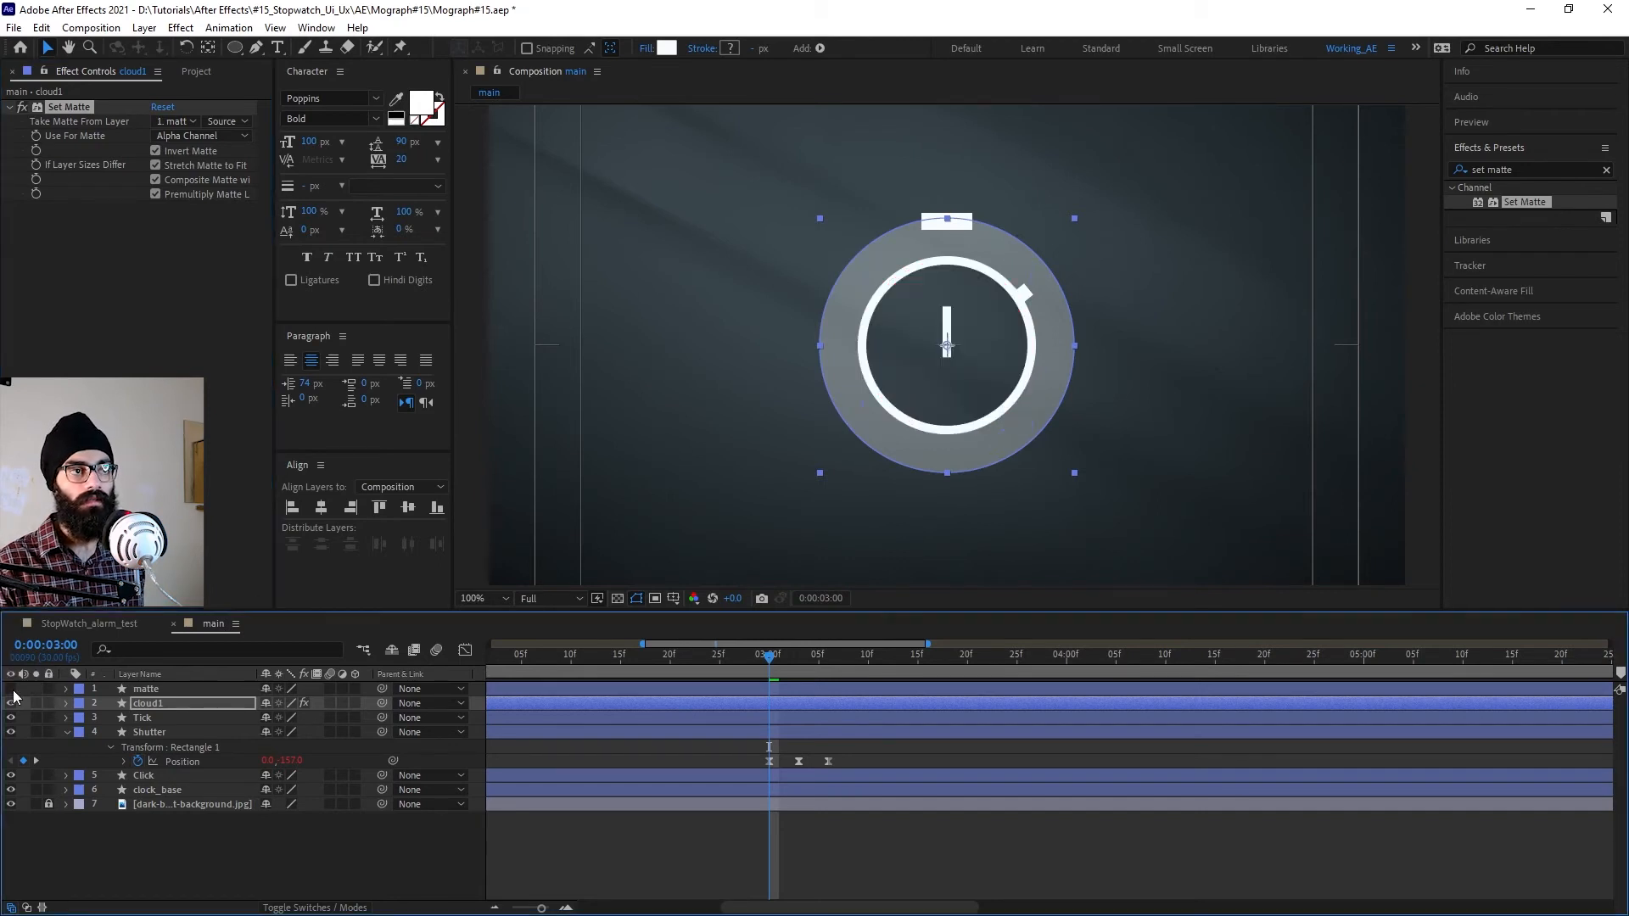
Step: Trim the cloud1 layer's in point to 0:00:03:00 and preview the animation from 0:00:02:20
click(798, 689)
drag(785, 665, 1106, 685)
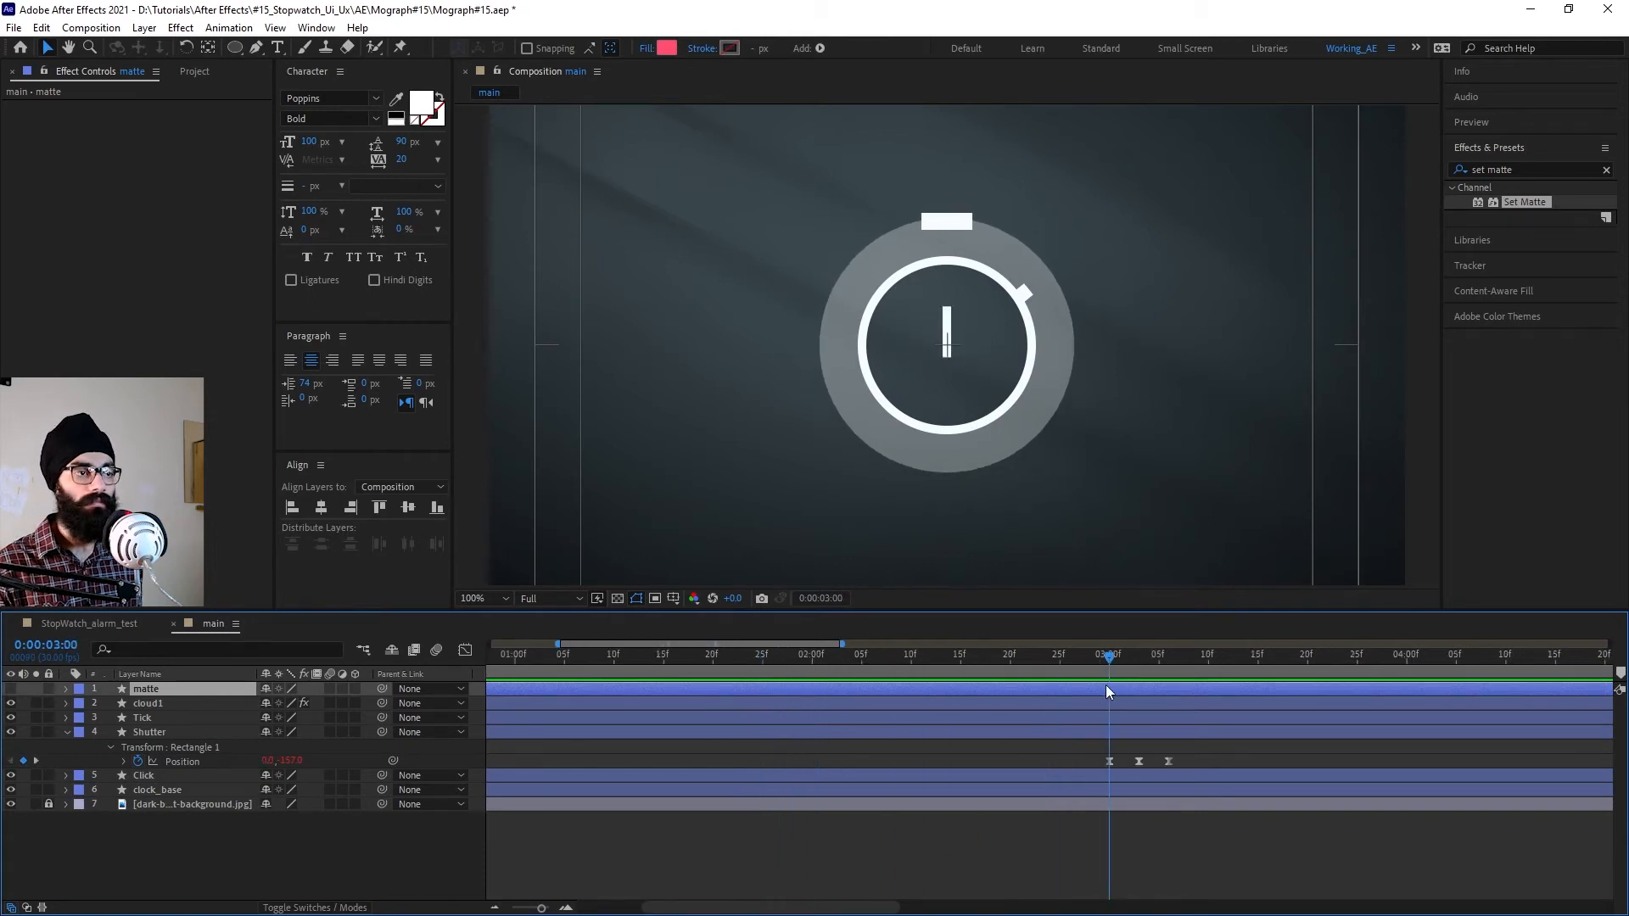
click(253, 703)
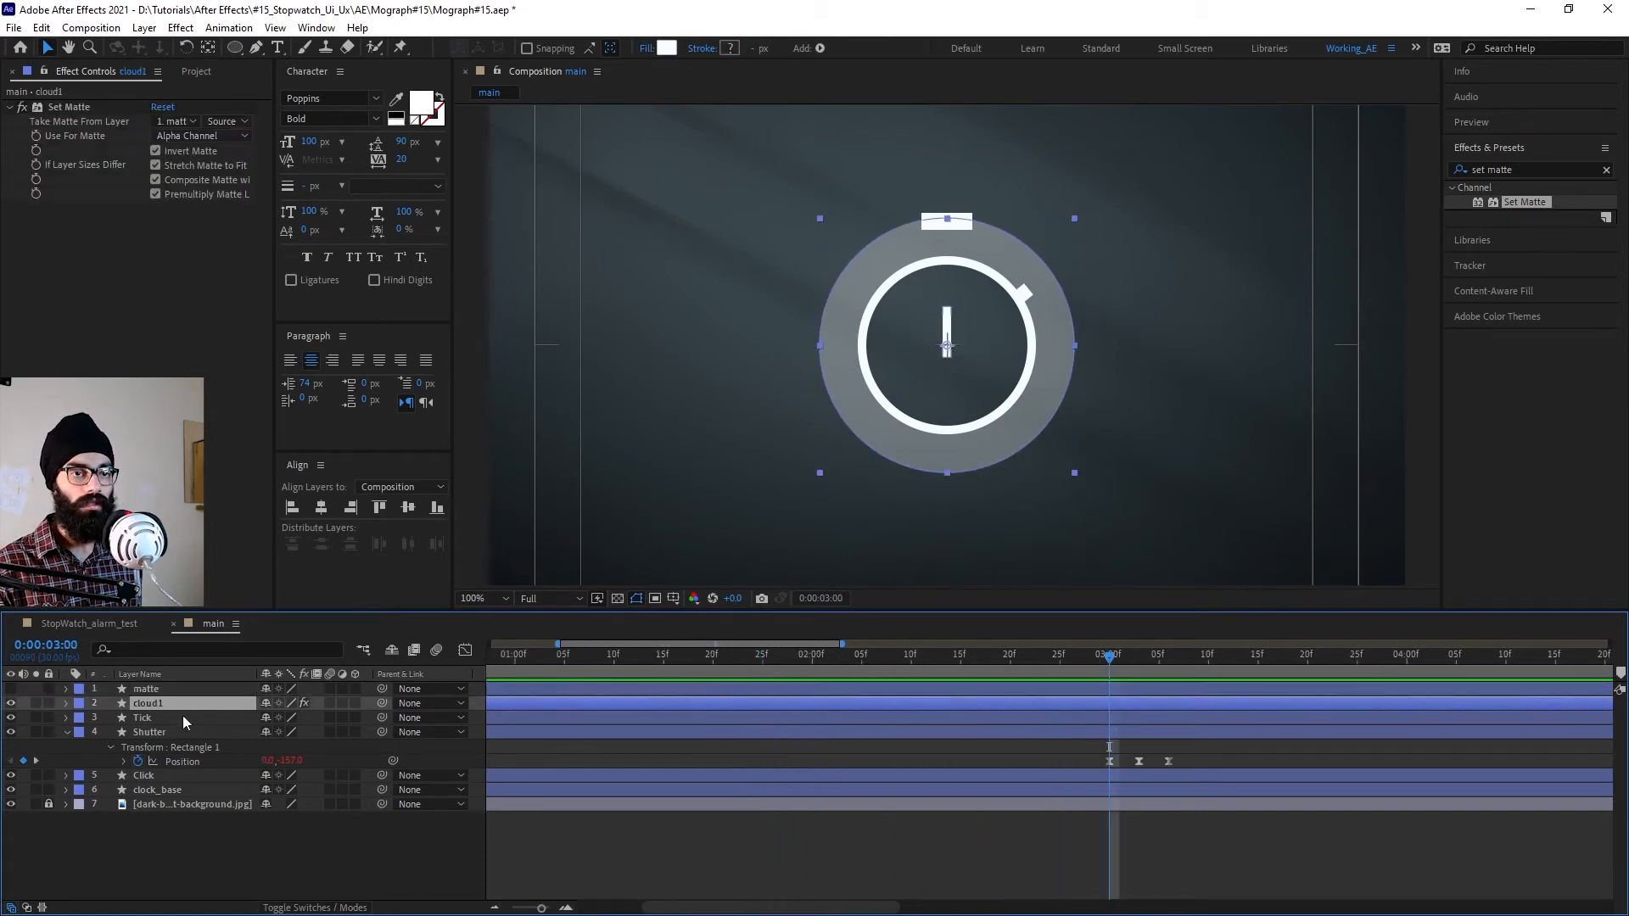
key(alt+bracketleft)
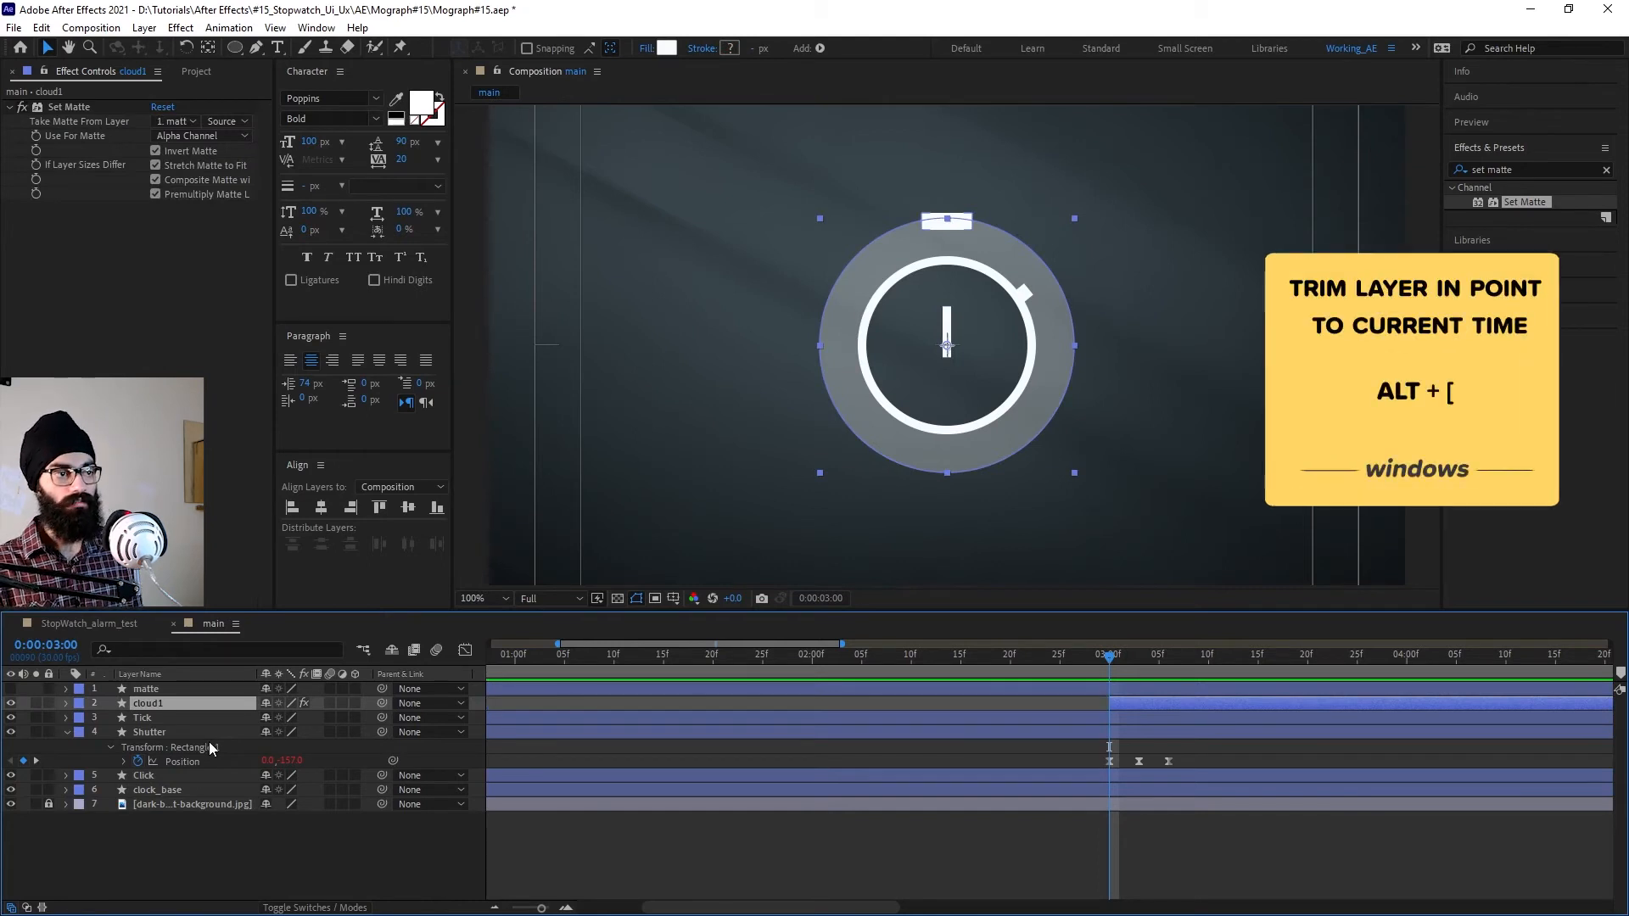
click(1008, 670)
key(space)
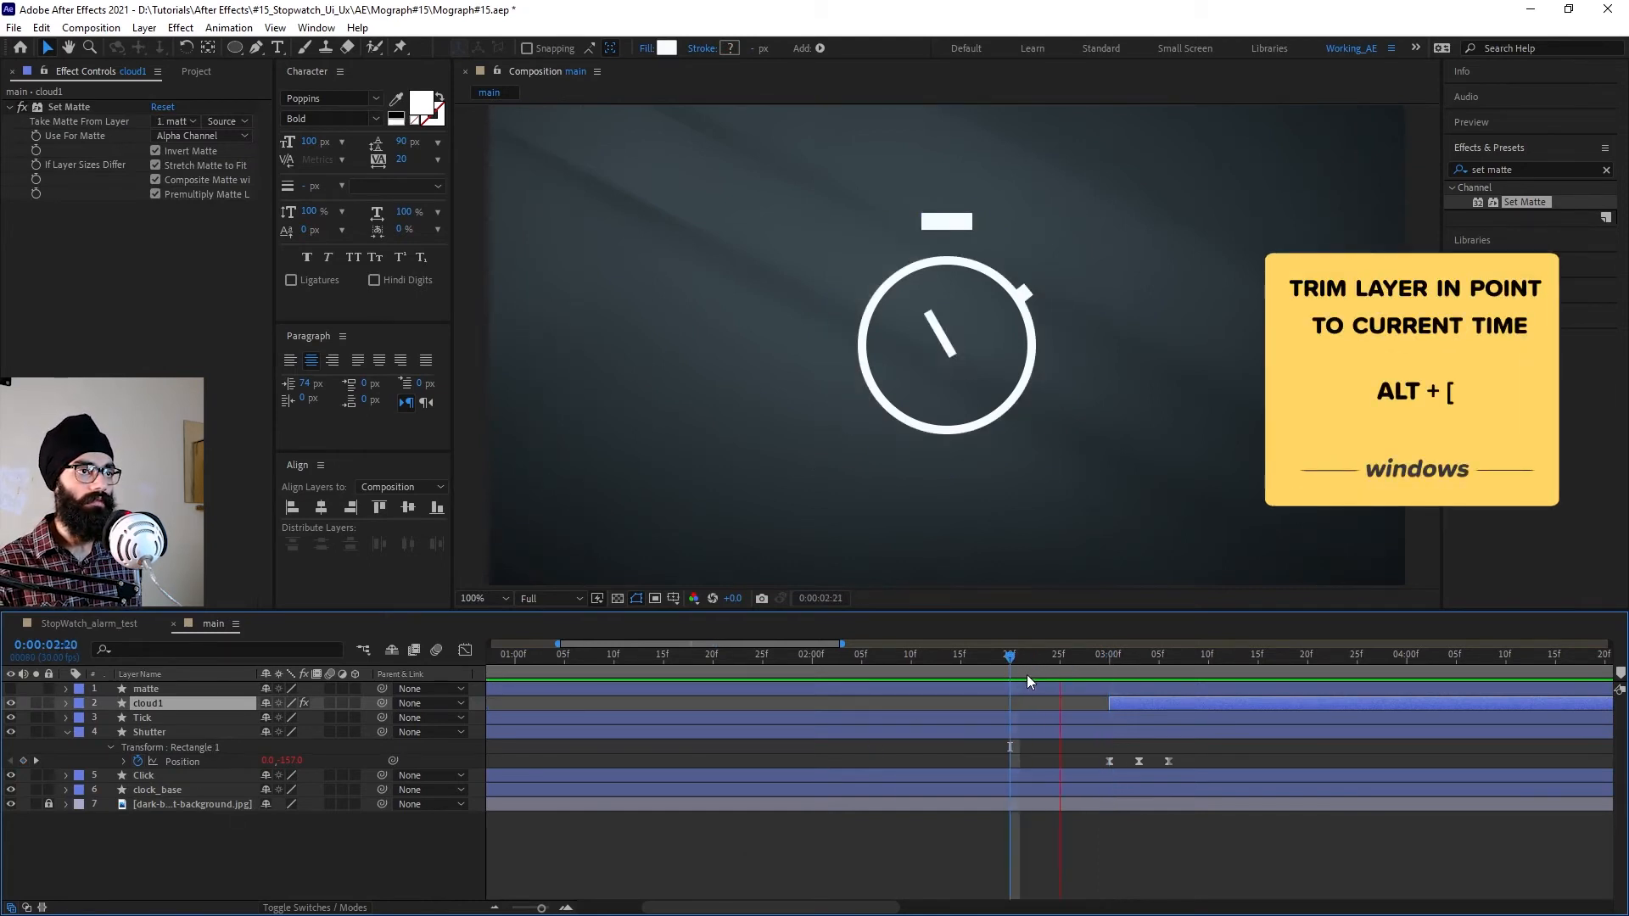
Step: Stretch the Shutter's Position keyframes proportionally so the last one falls at 0:00:03:10, and preview the slower shake
click(1206, 661)
mouse_move(1177, 744)
mouse_down()
mouse_move(1093, 767)
mouse_move(1202, 763)
mouse_up()
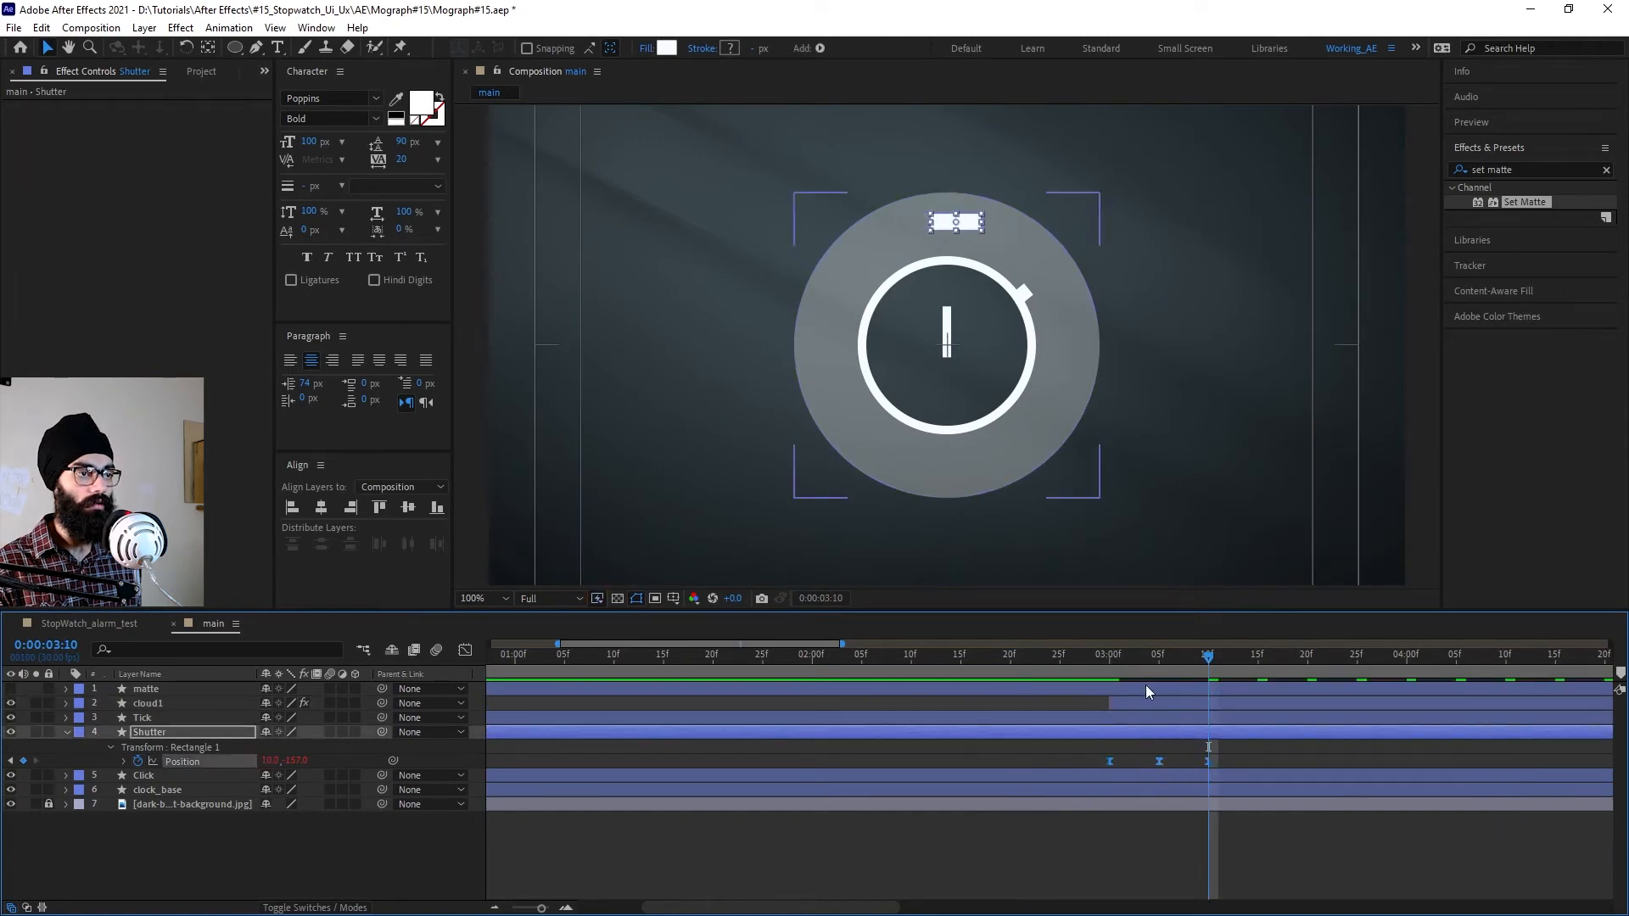
click(1108, 658)
key(space)
key(space)
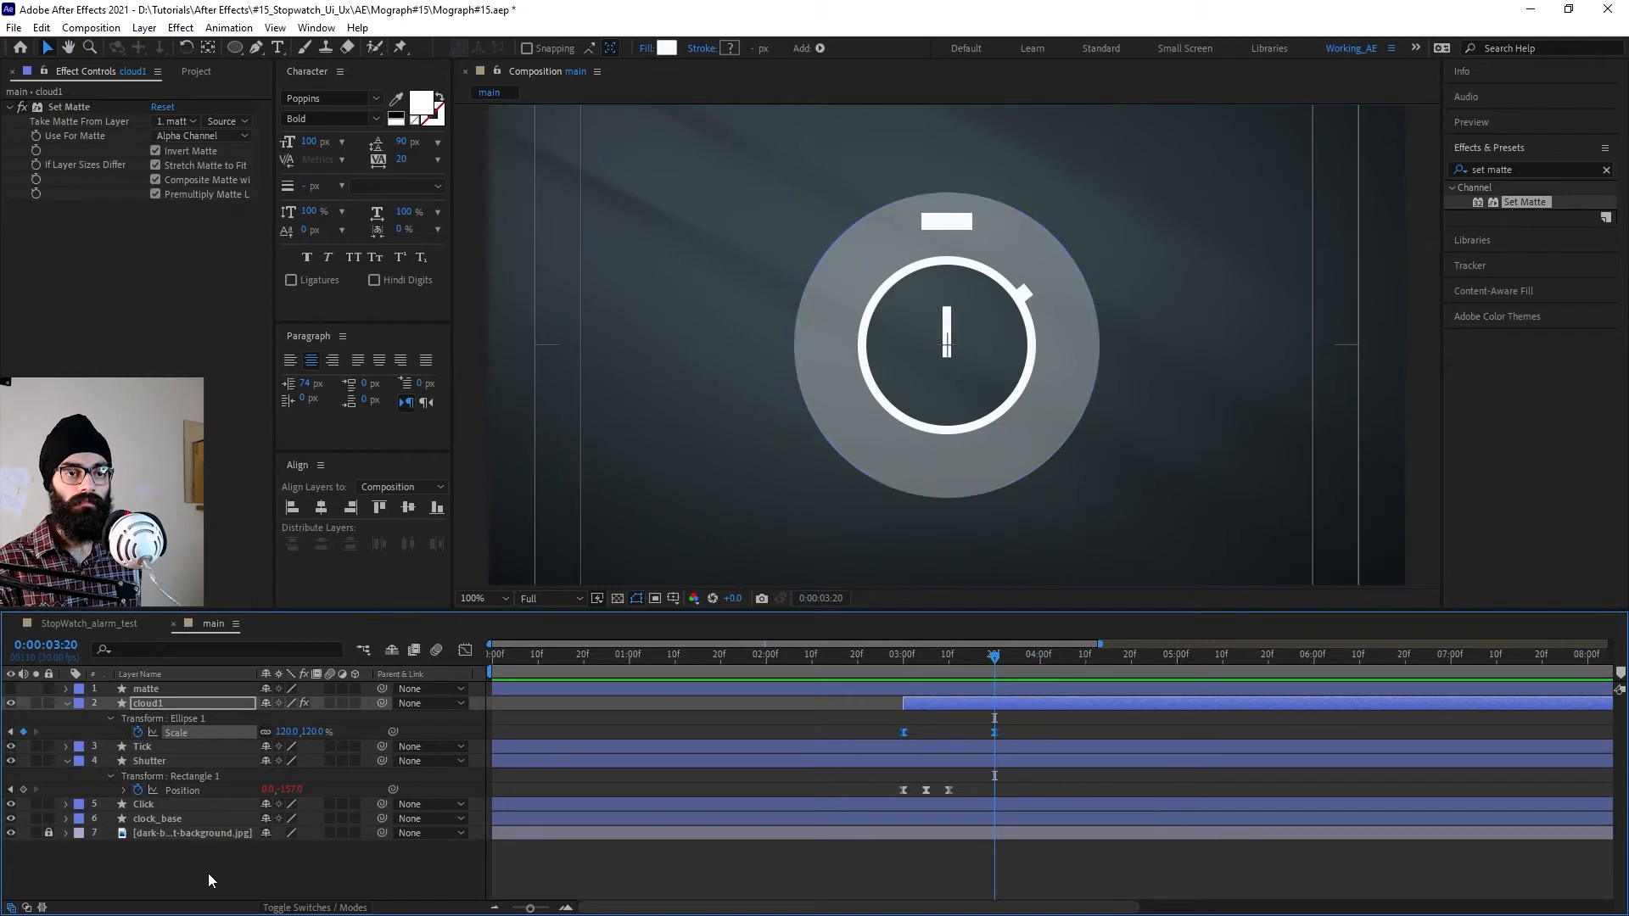
Step: Keyframe cloud1's Opacity at 30% on 0:00:03:20 and 0% on 0:00:04:00, and preview the fade from 0:00:03:00
click(207, 873)
click(176, 705)
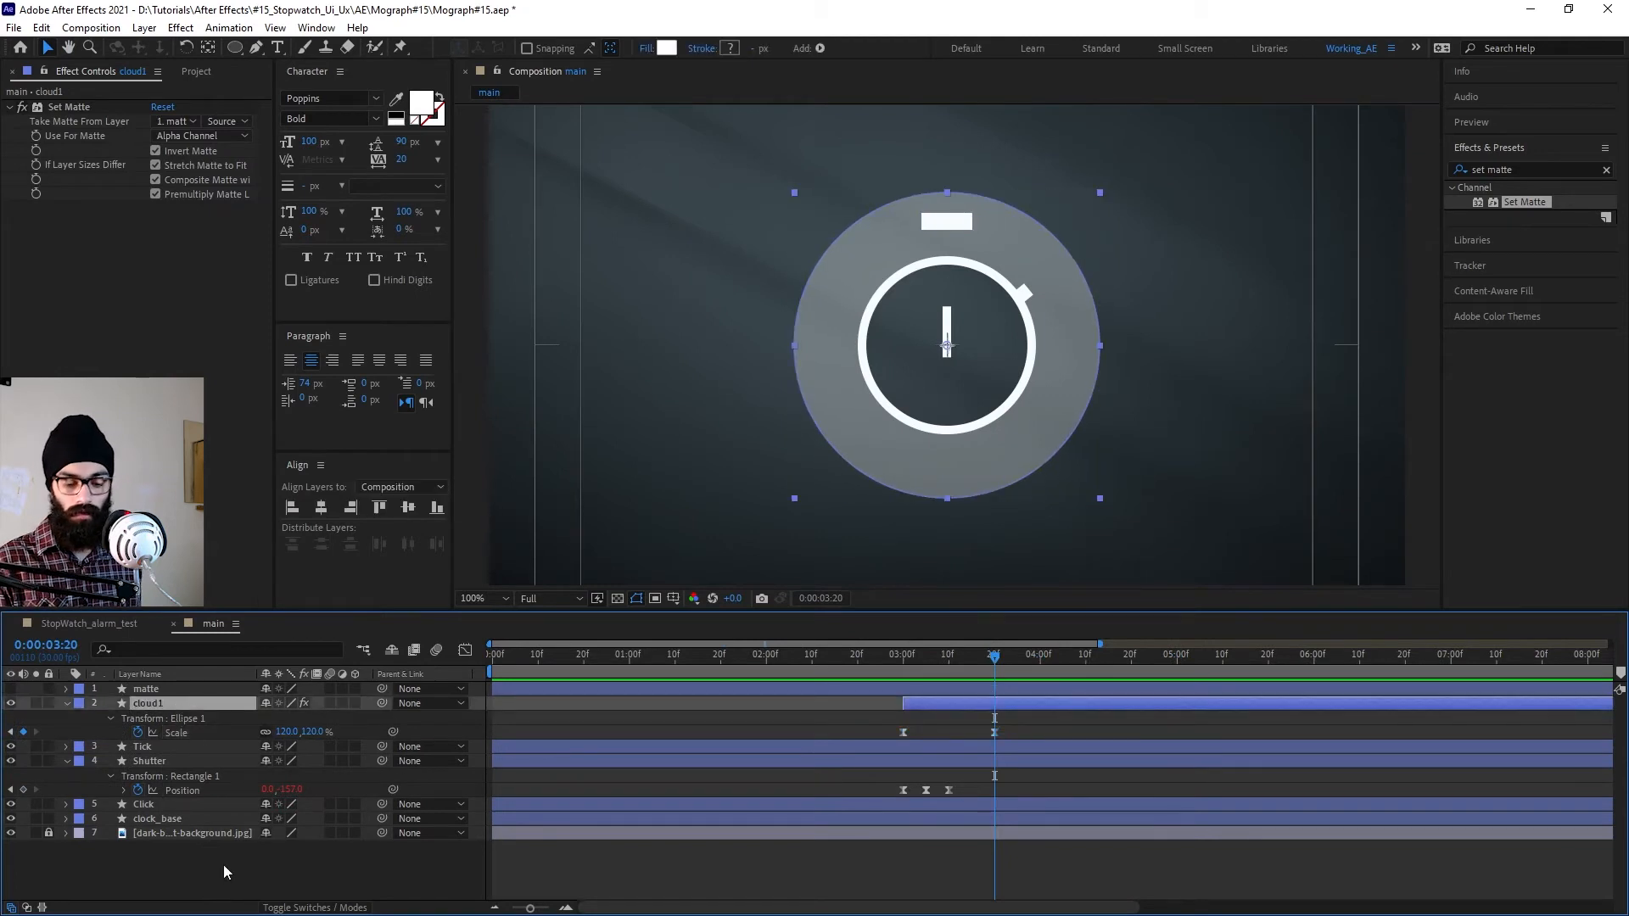
key(t)
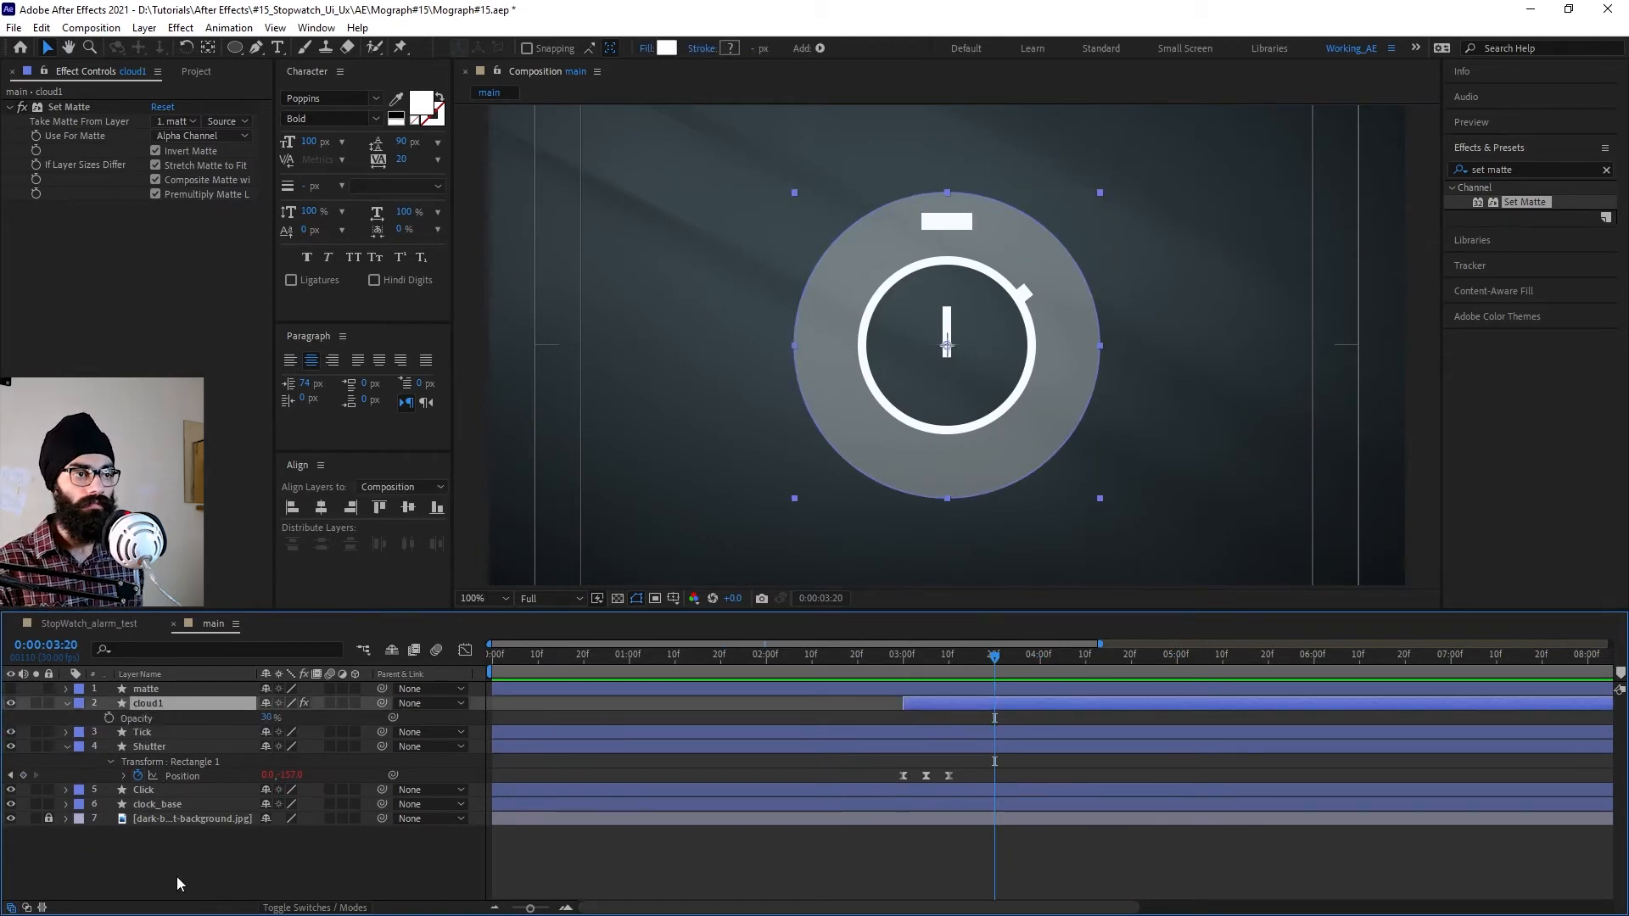
click(110, 717)
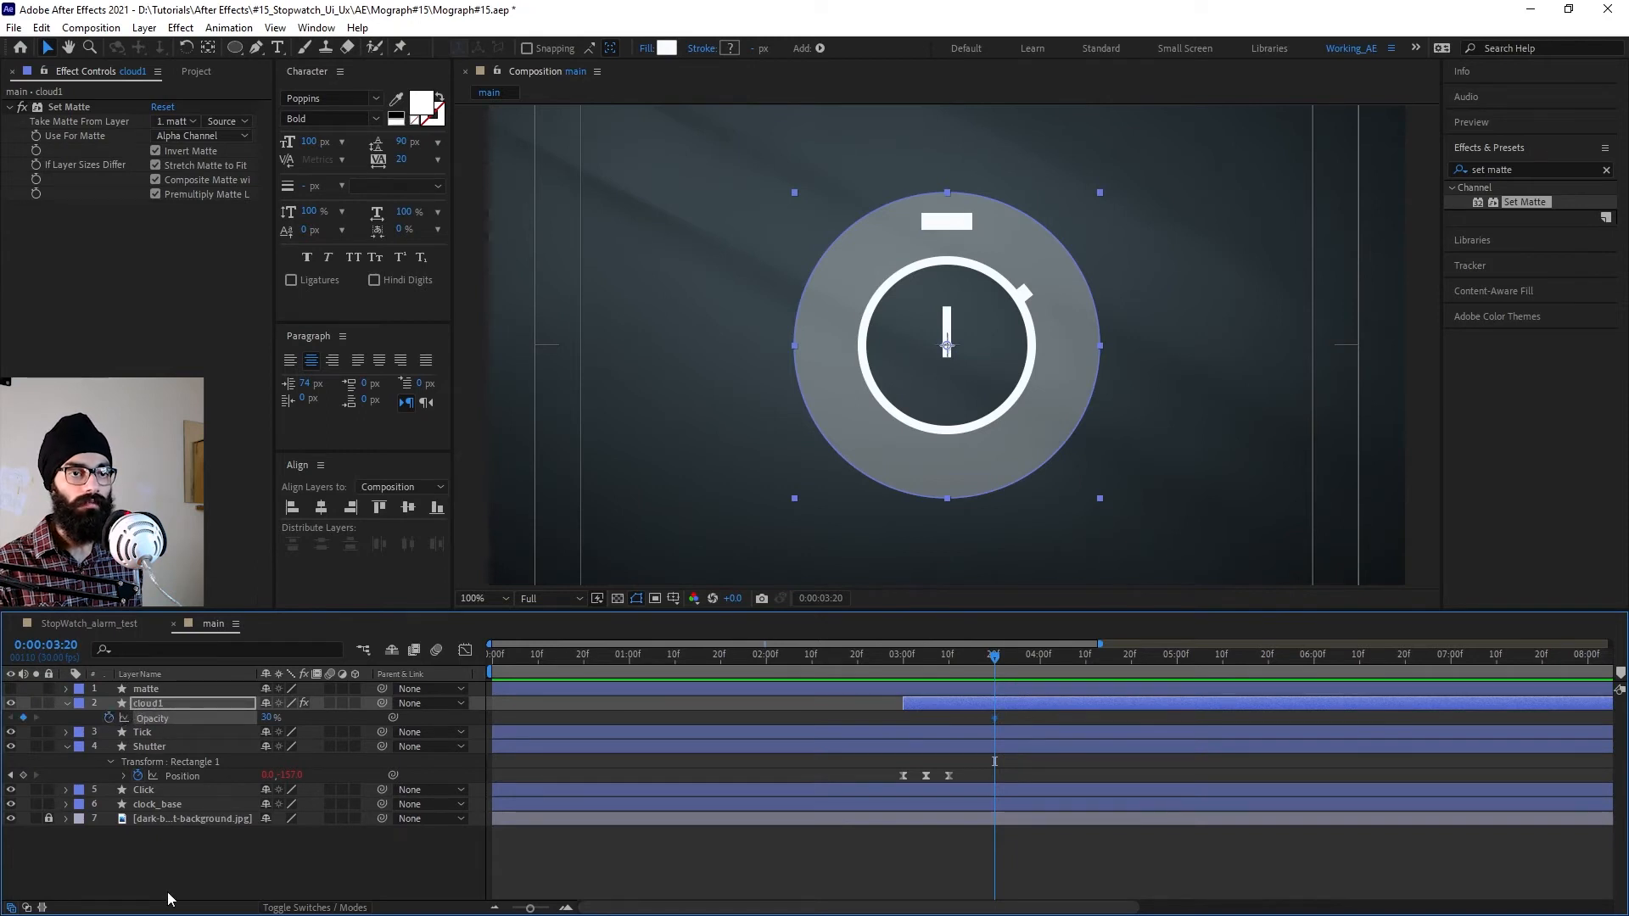
key(shift+Page_Down)
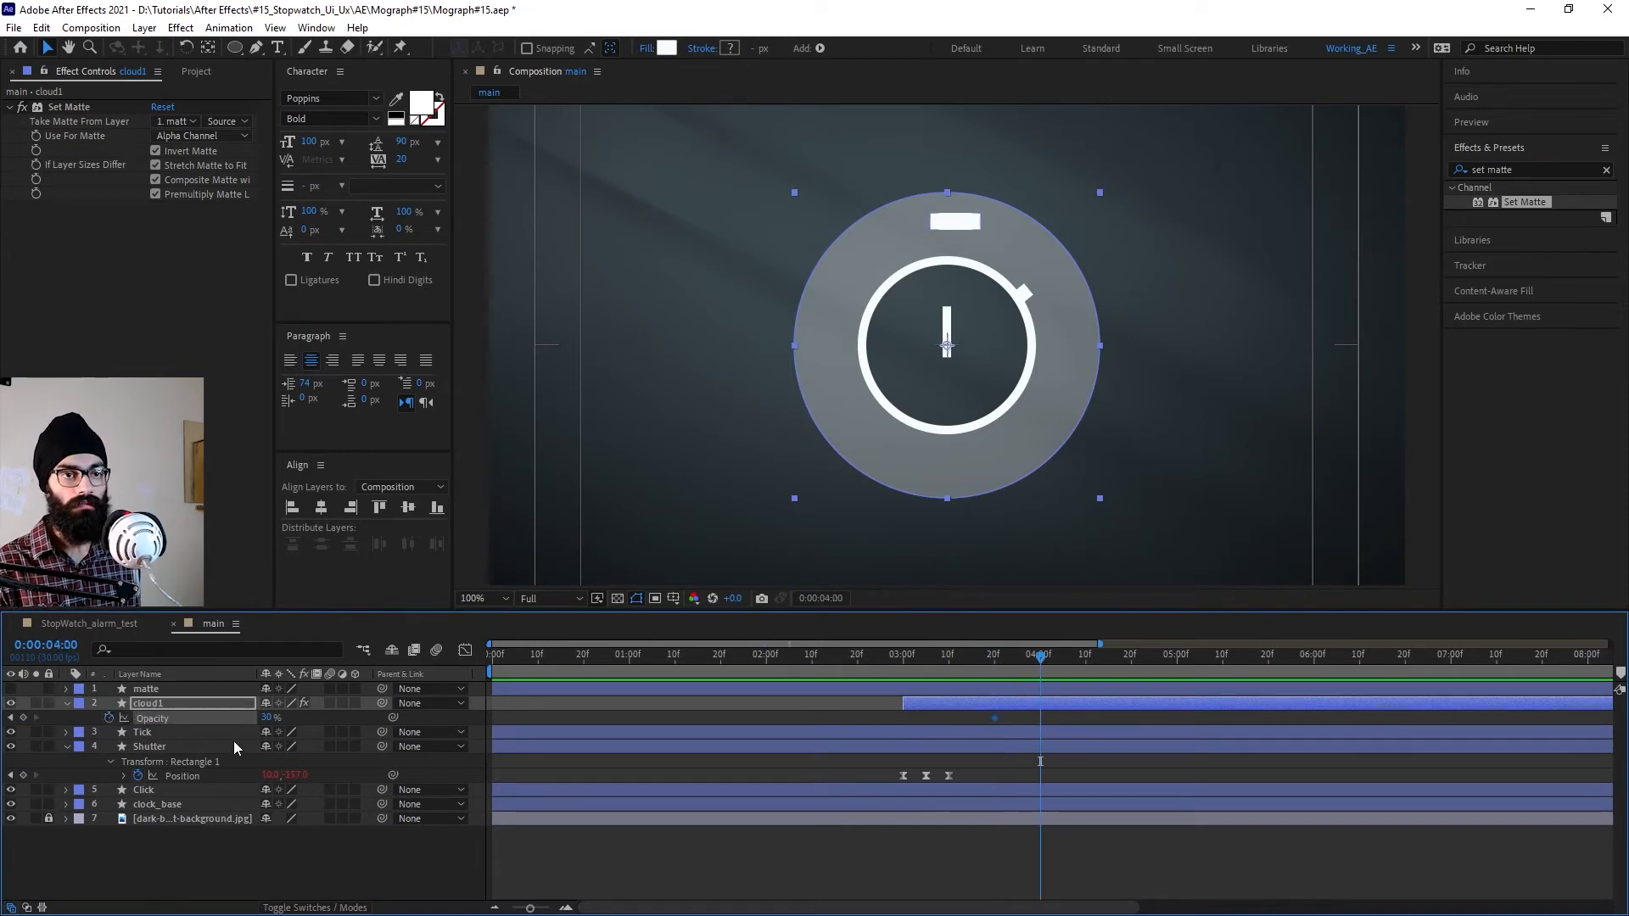
click(270, 717)
key(Return)
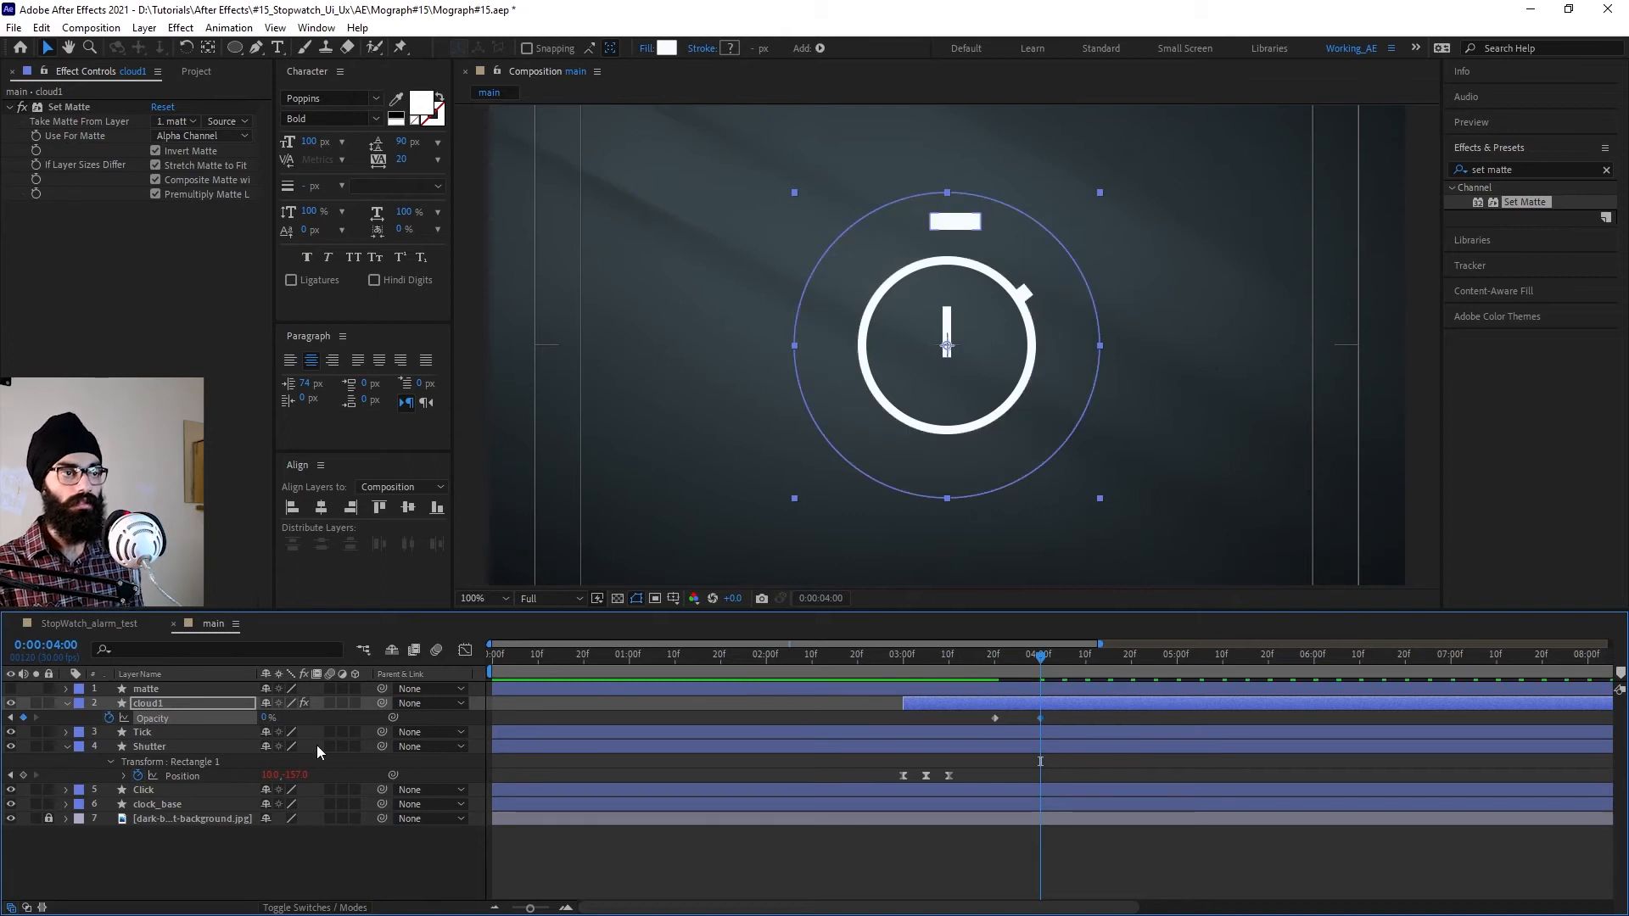
click(904, 670)
key(space)
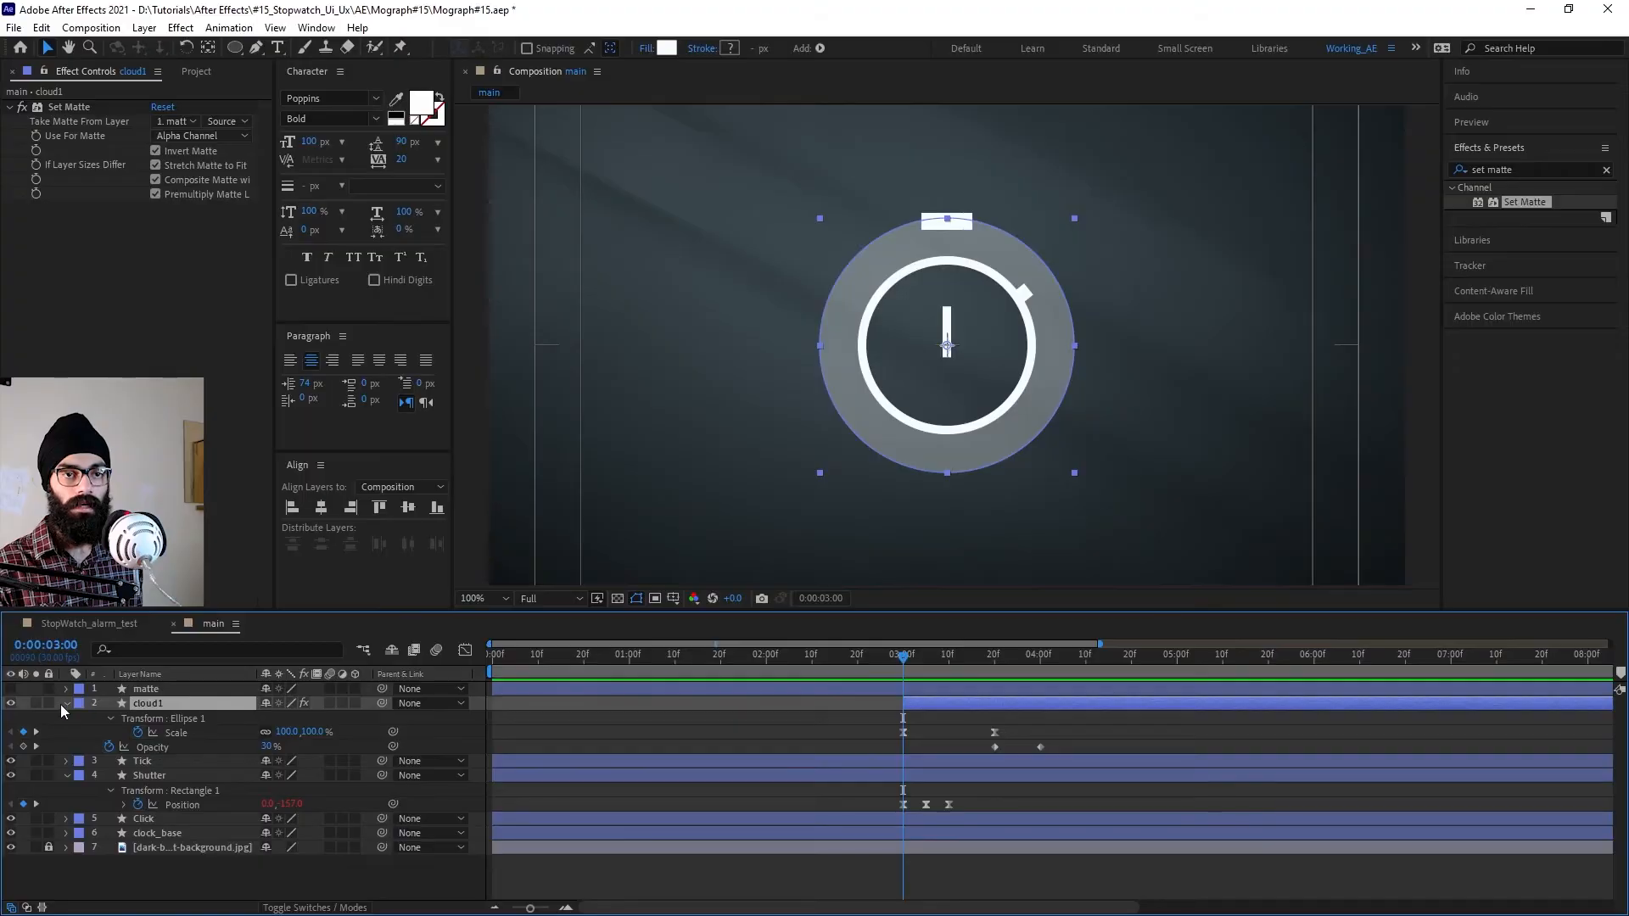
Step: Duplicate the cloud1 layer, shift the copy's Scale and Opacity keyframes together to start at 0:00:03:12, and preview the offset
click(65, 705)
click(190, 798)
click(177, 702)
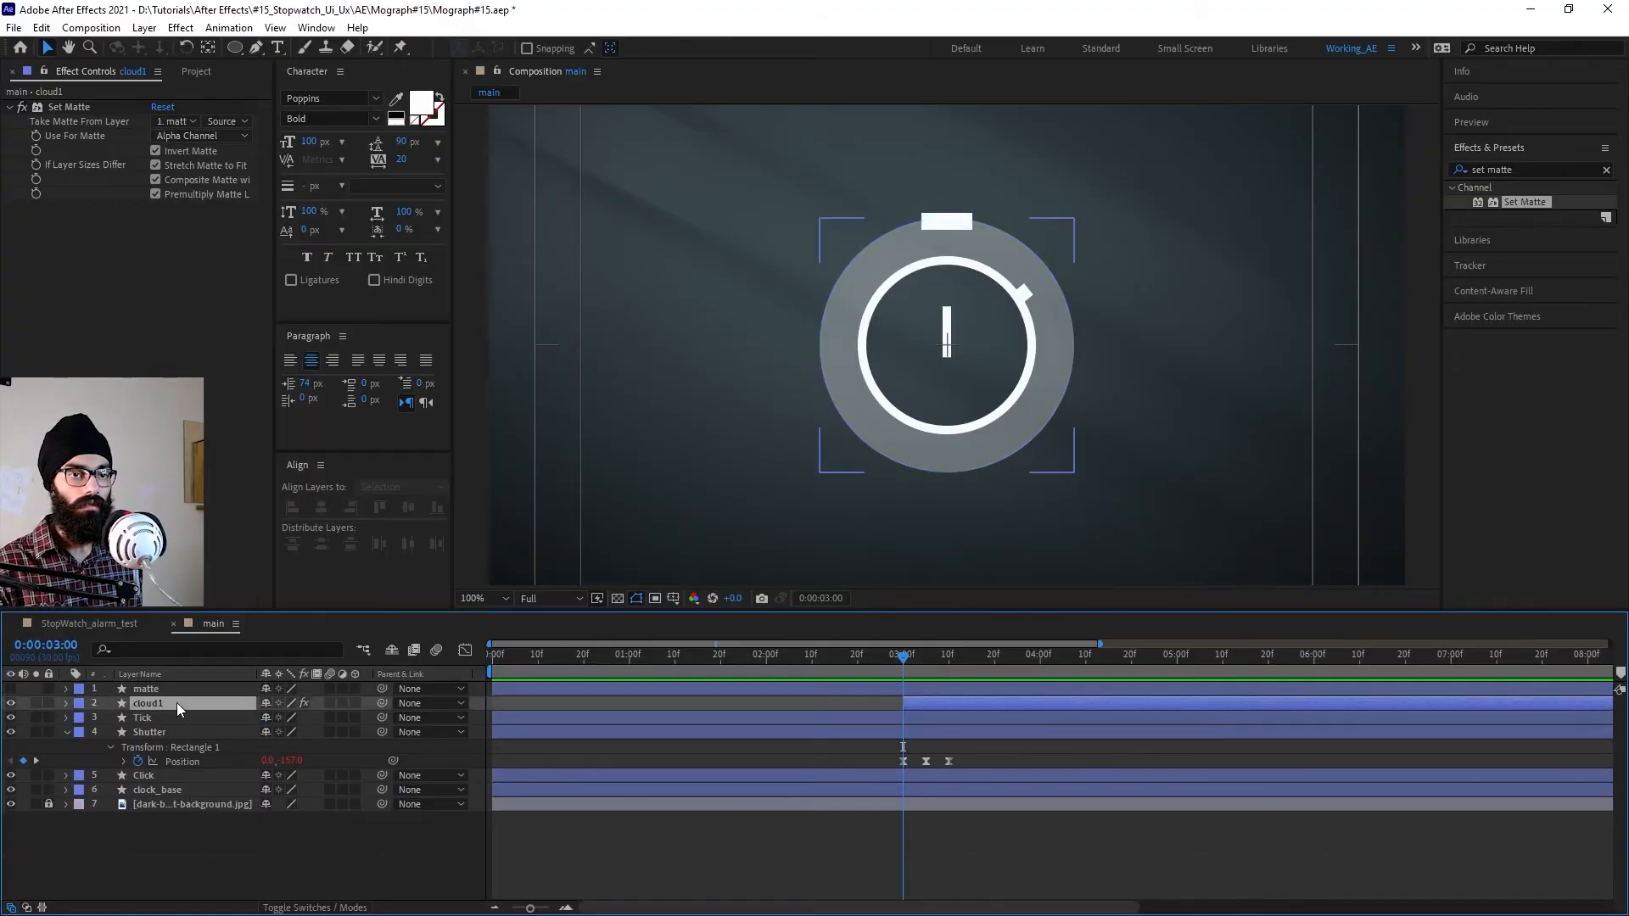
key(ctrl+d)
ctrl+click(175, 717)
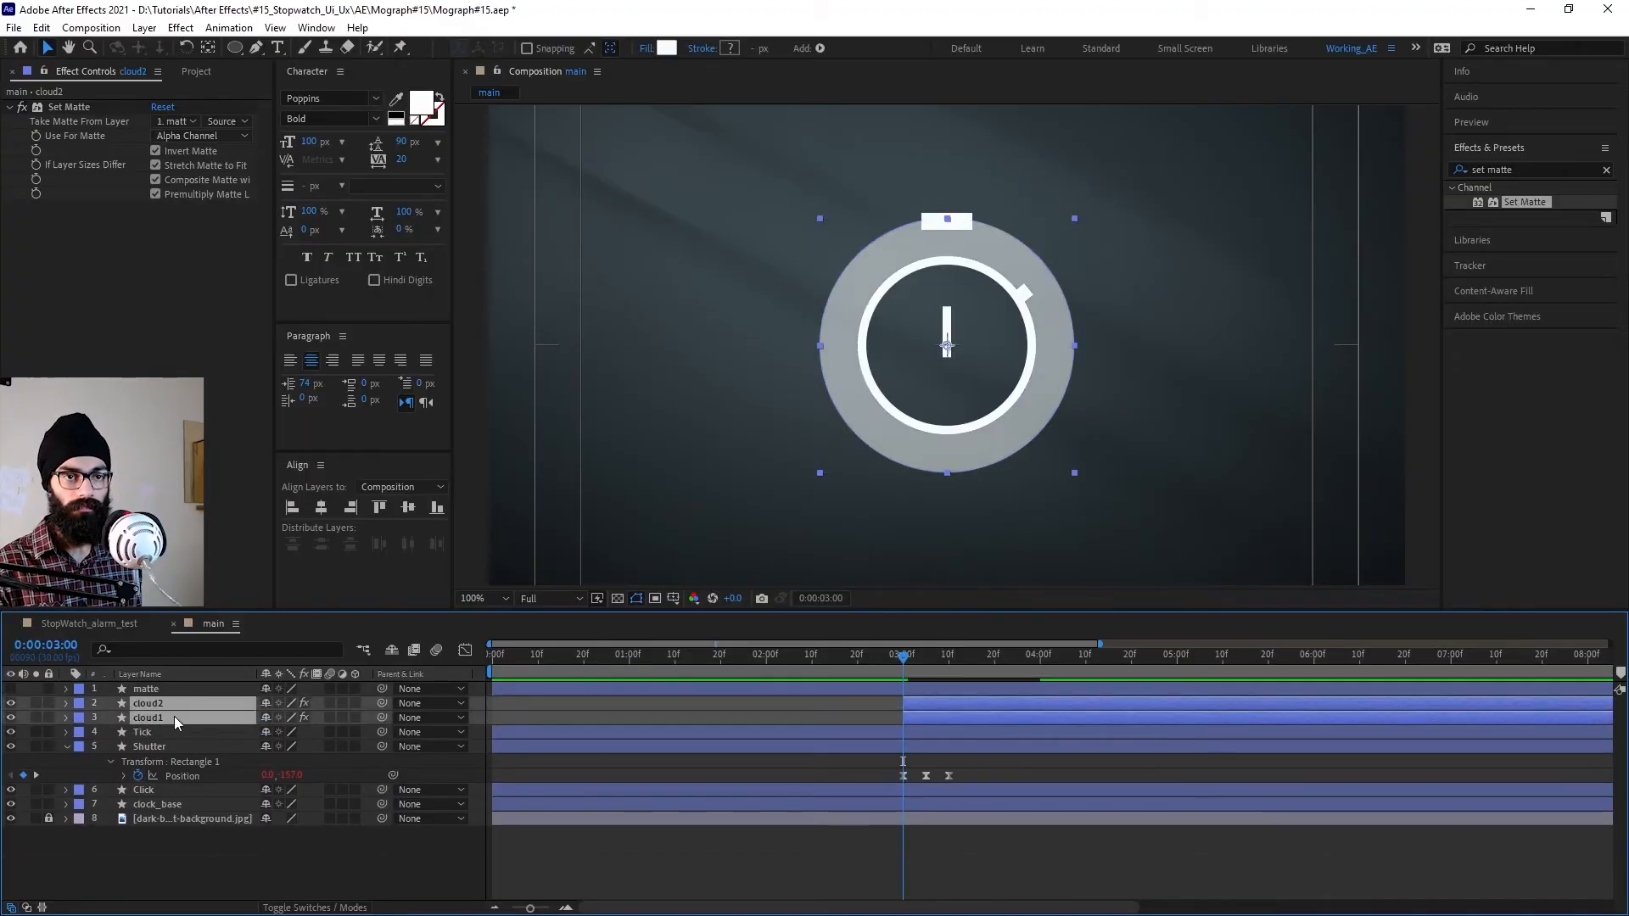
key(u)
drag(954, 656, 959, 659)
drag(887, 718, 1055, 754)
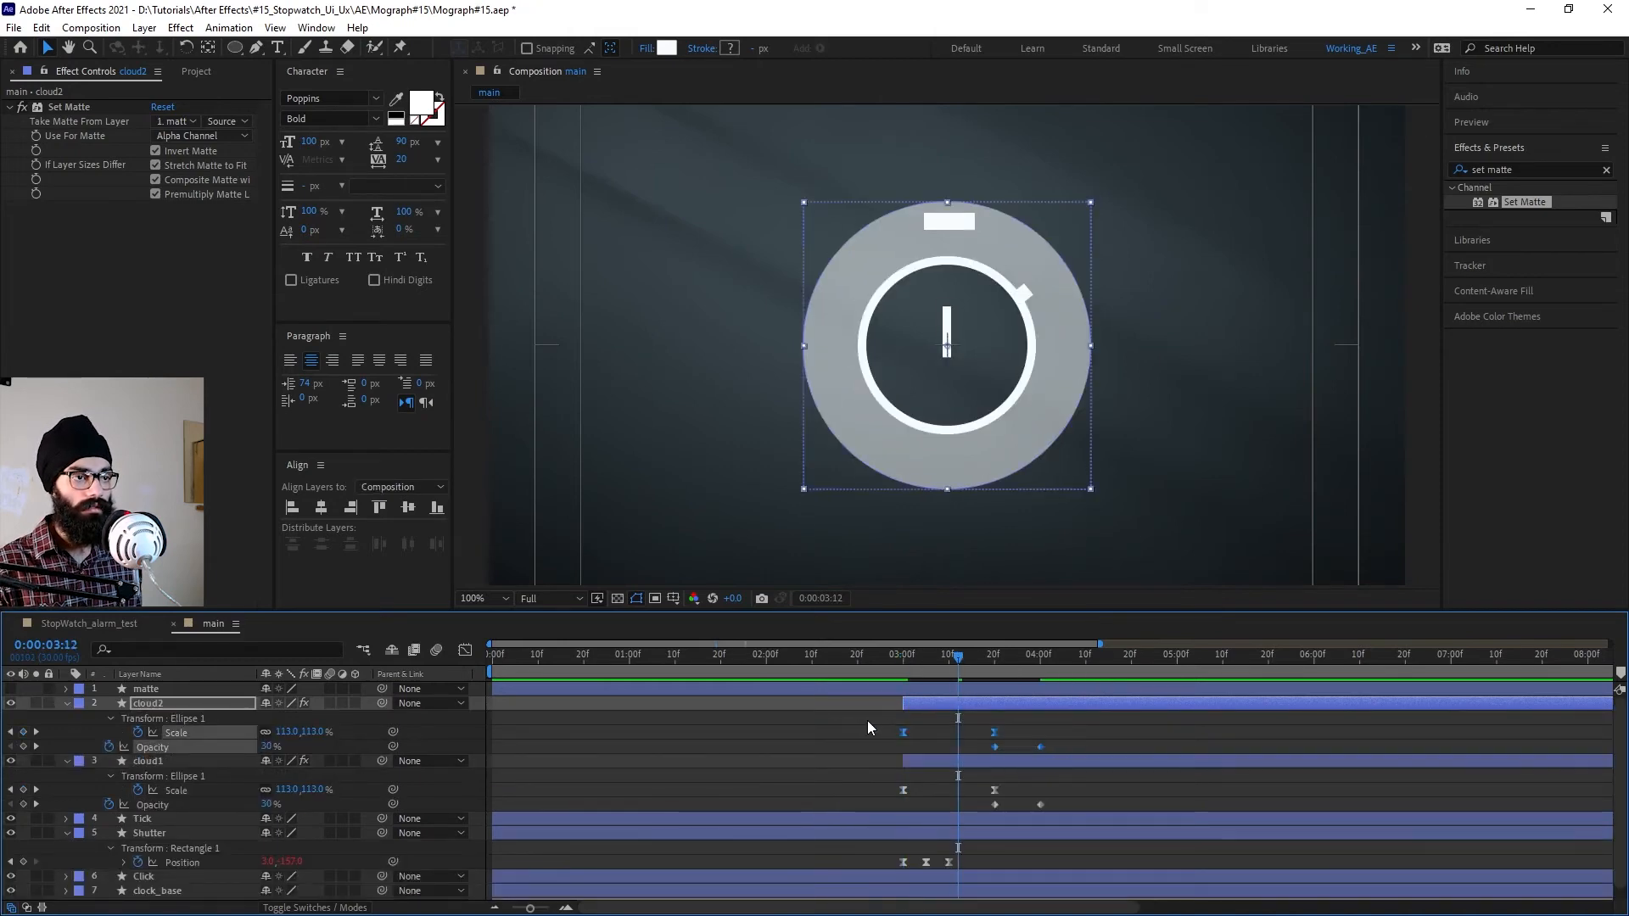
drag(910, 741, 963, 741)
key(space)
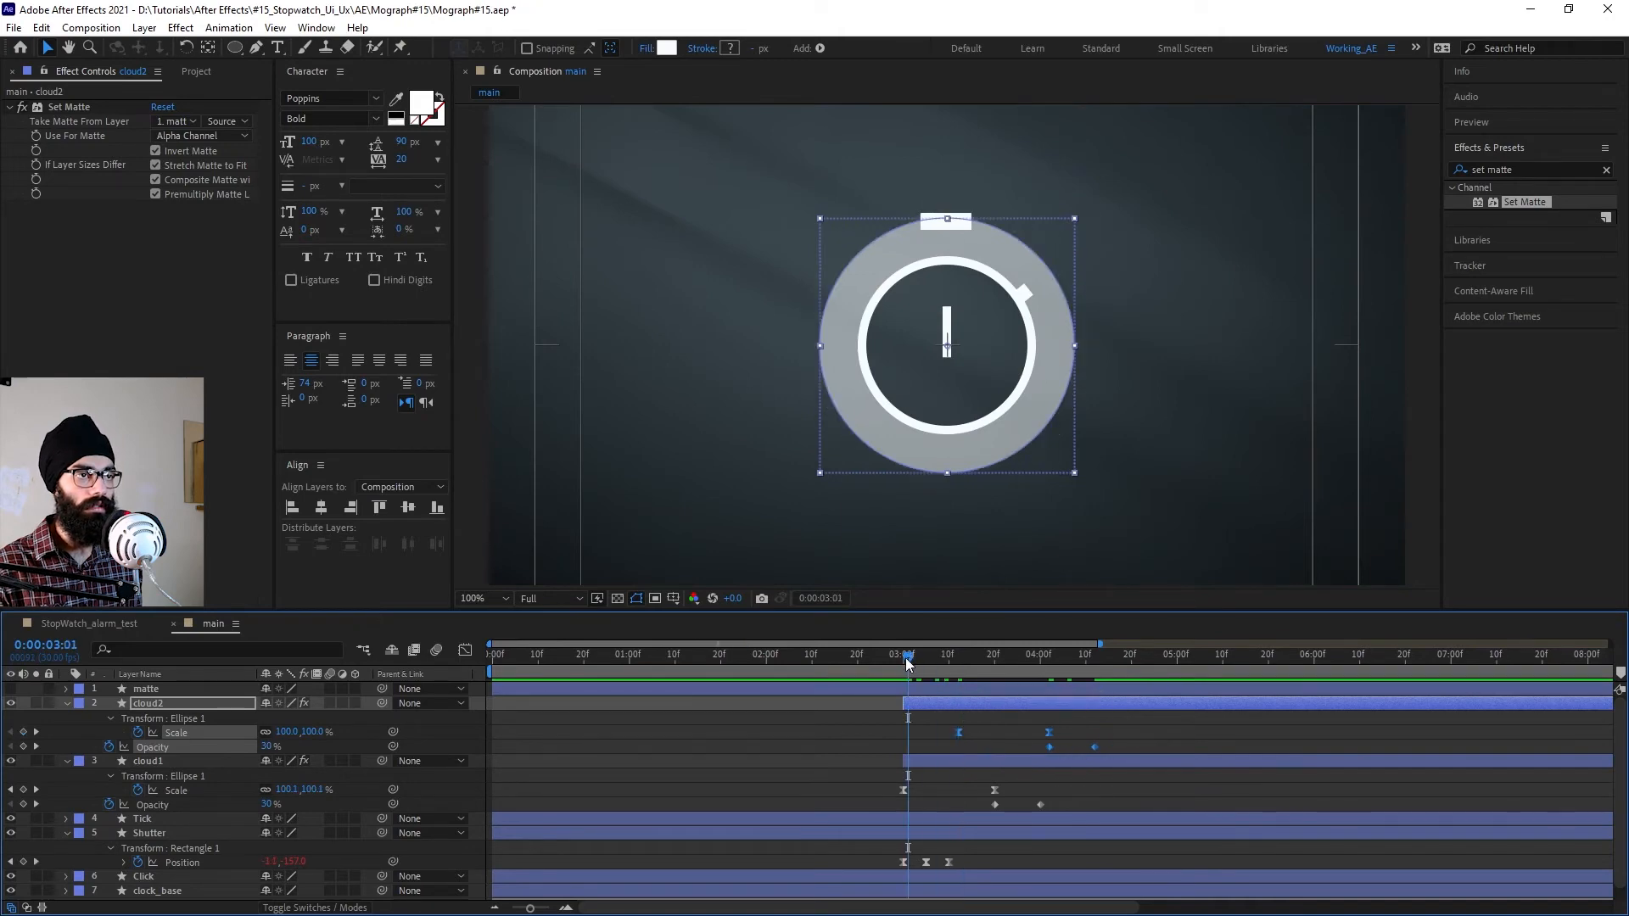
key(space)
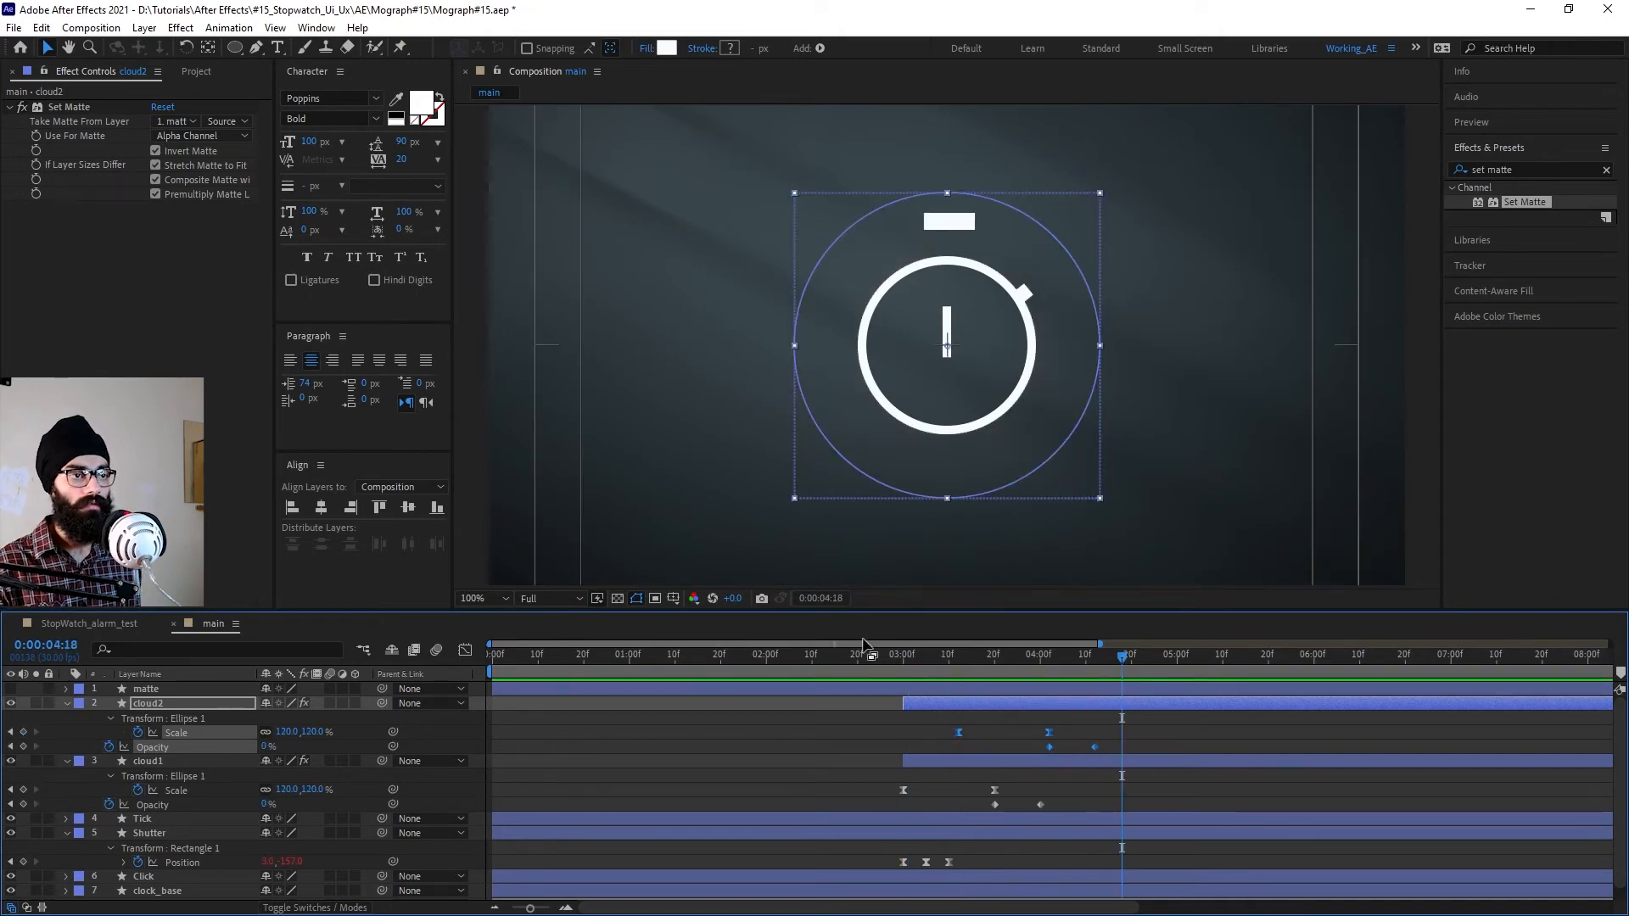
Step: Duplicate the cloud2 layer, shift the new copy's Scale and Opacity keyframes to start at 0:00:03:20, and preview the result
click(161, 761)
click(181, 702)
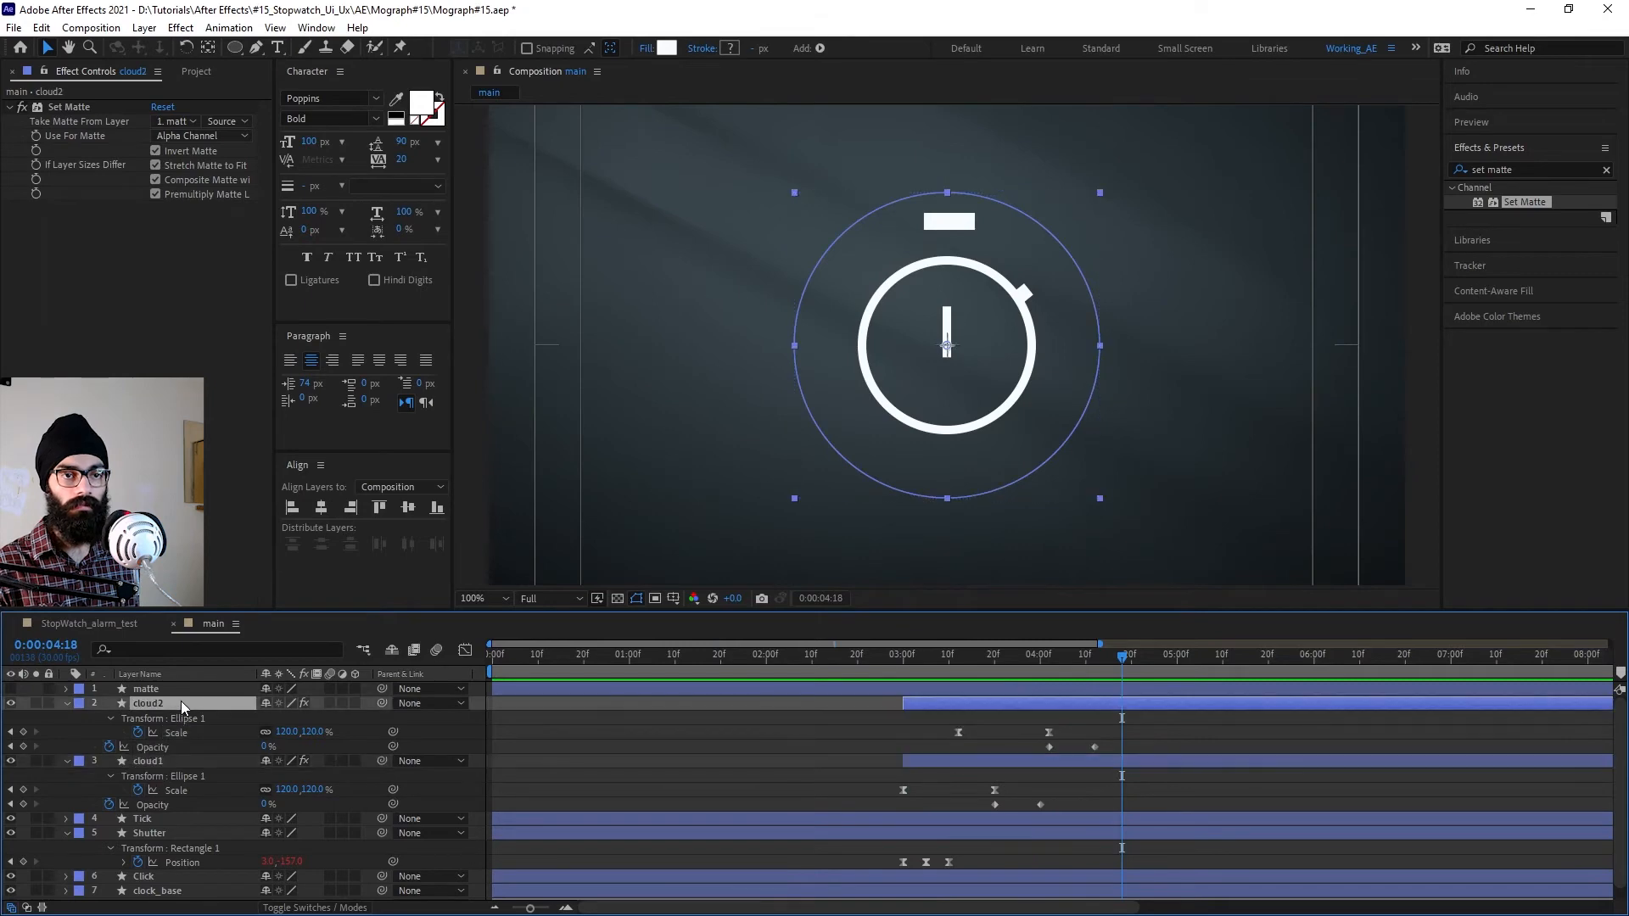
key(ctrl+d)
key(u)
drag(1008, 663, 1097, 750)
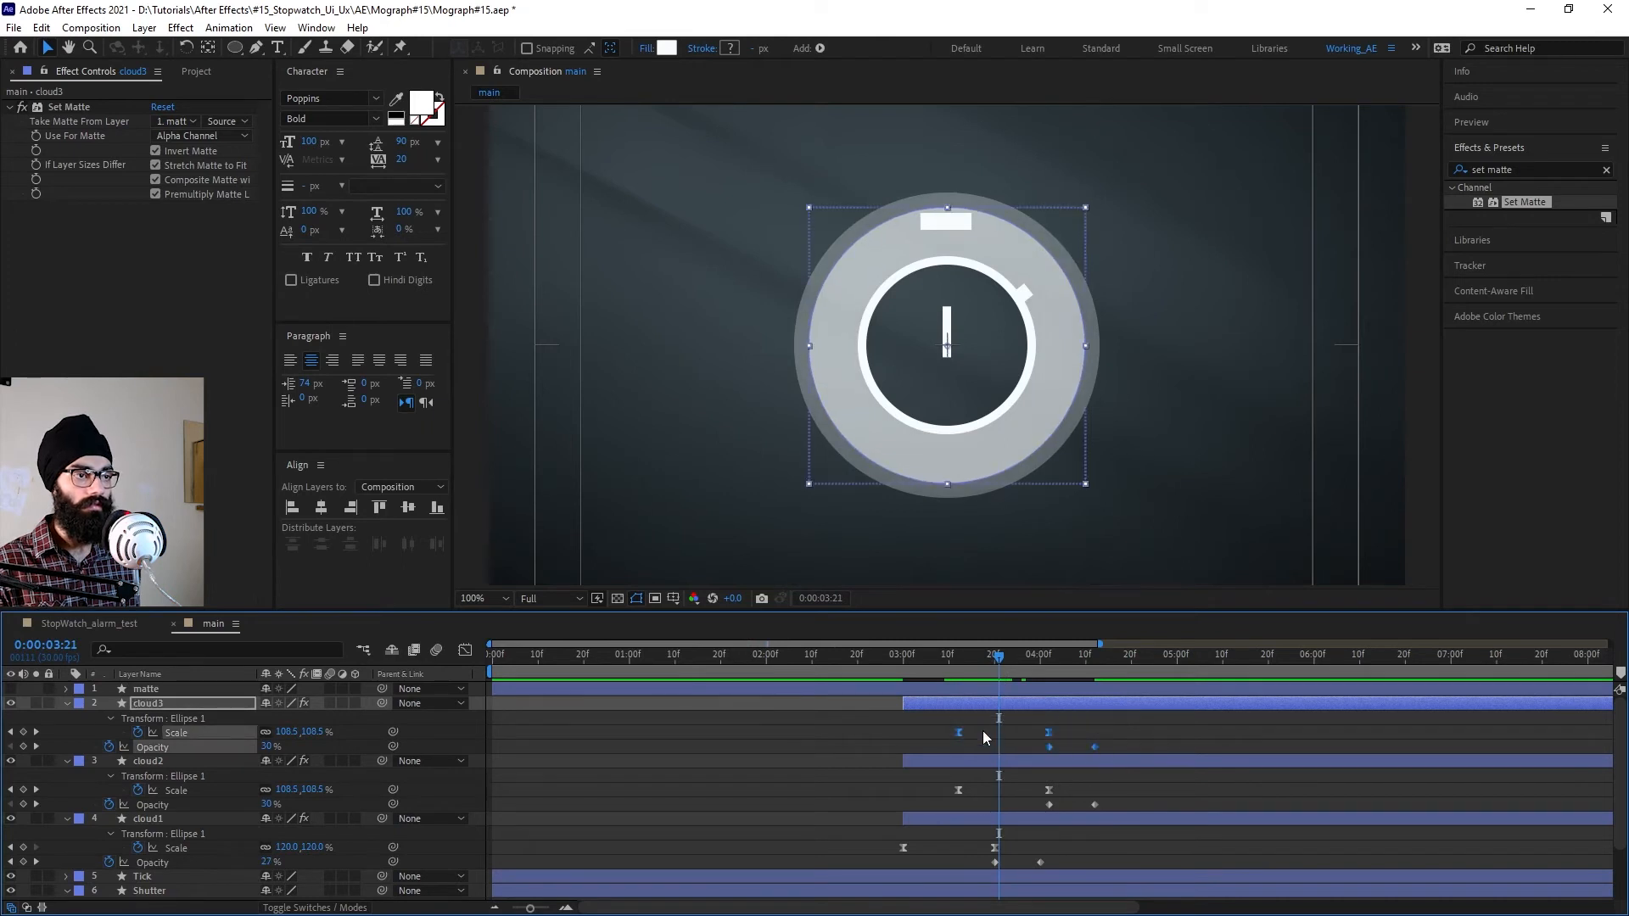
drag(960, 735, 997, 731)
click(900, 679)
key(space)
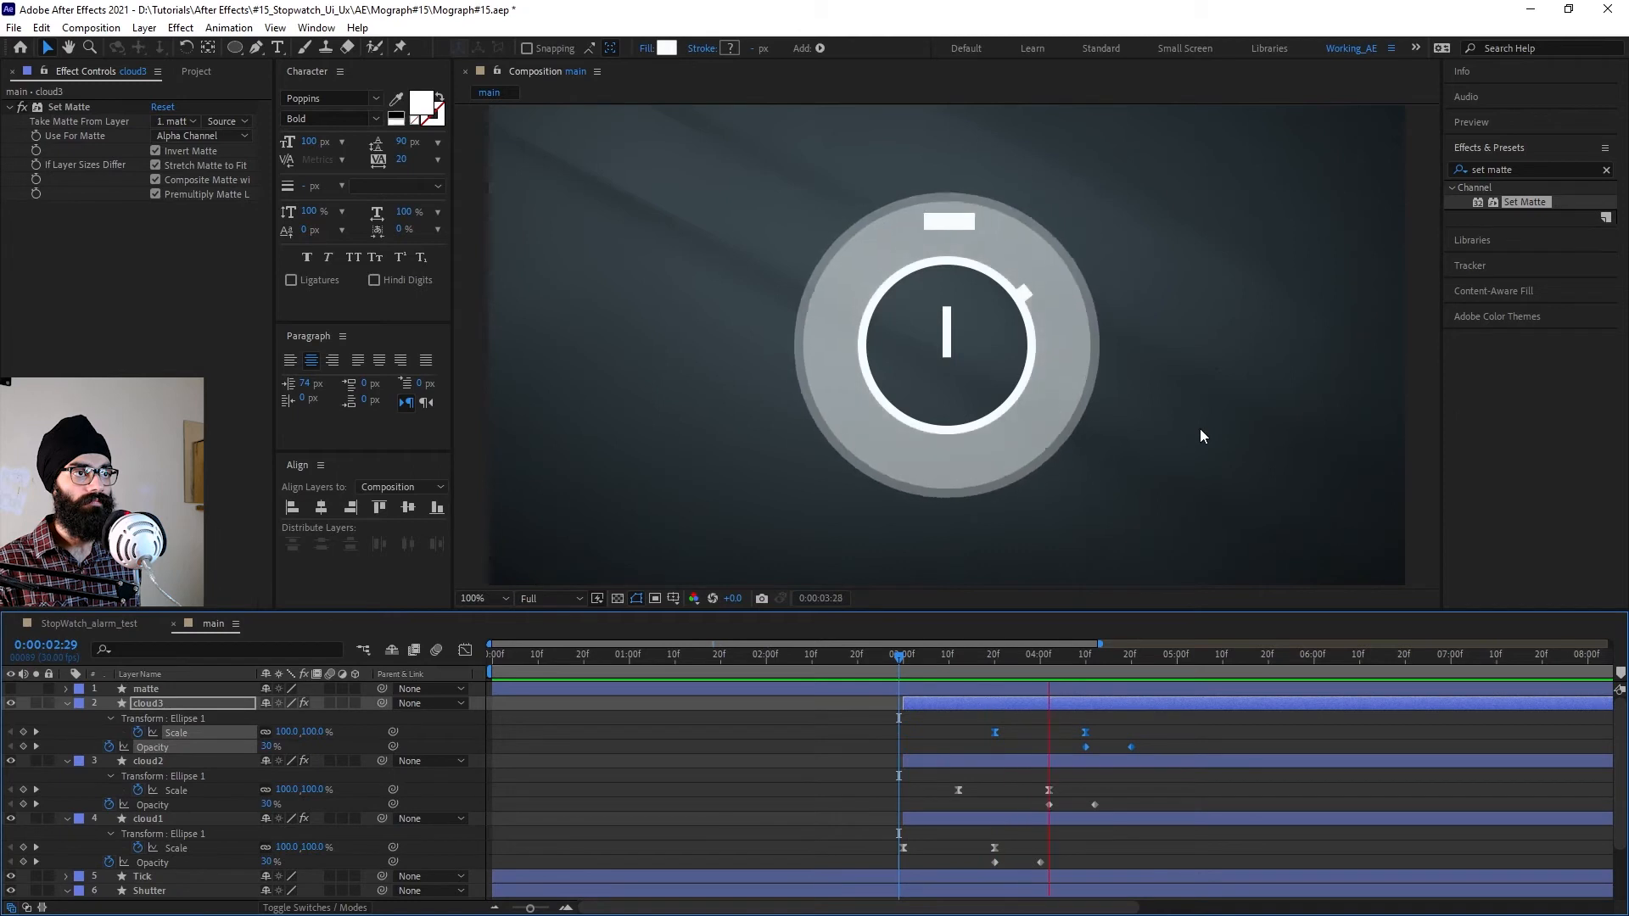
Step: Trim the in point of cloud2 to 0:00:03:12 and of cloud3 to 0:00:03:20
click(971, 761)
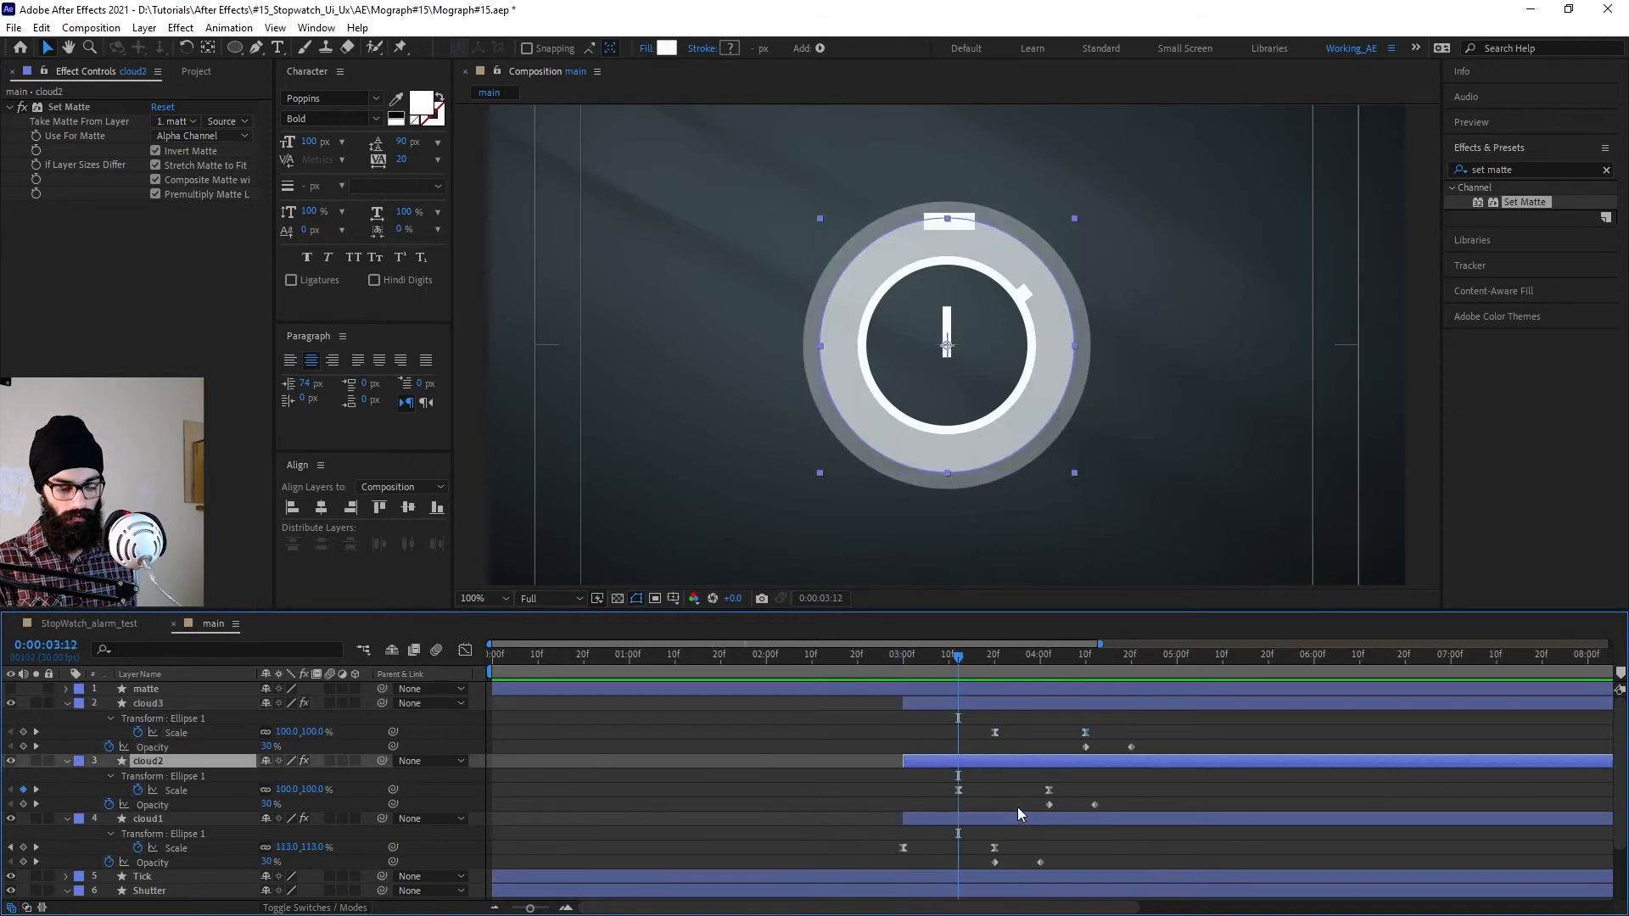
key(alt+bracketleft)
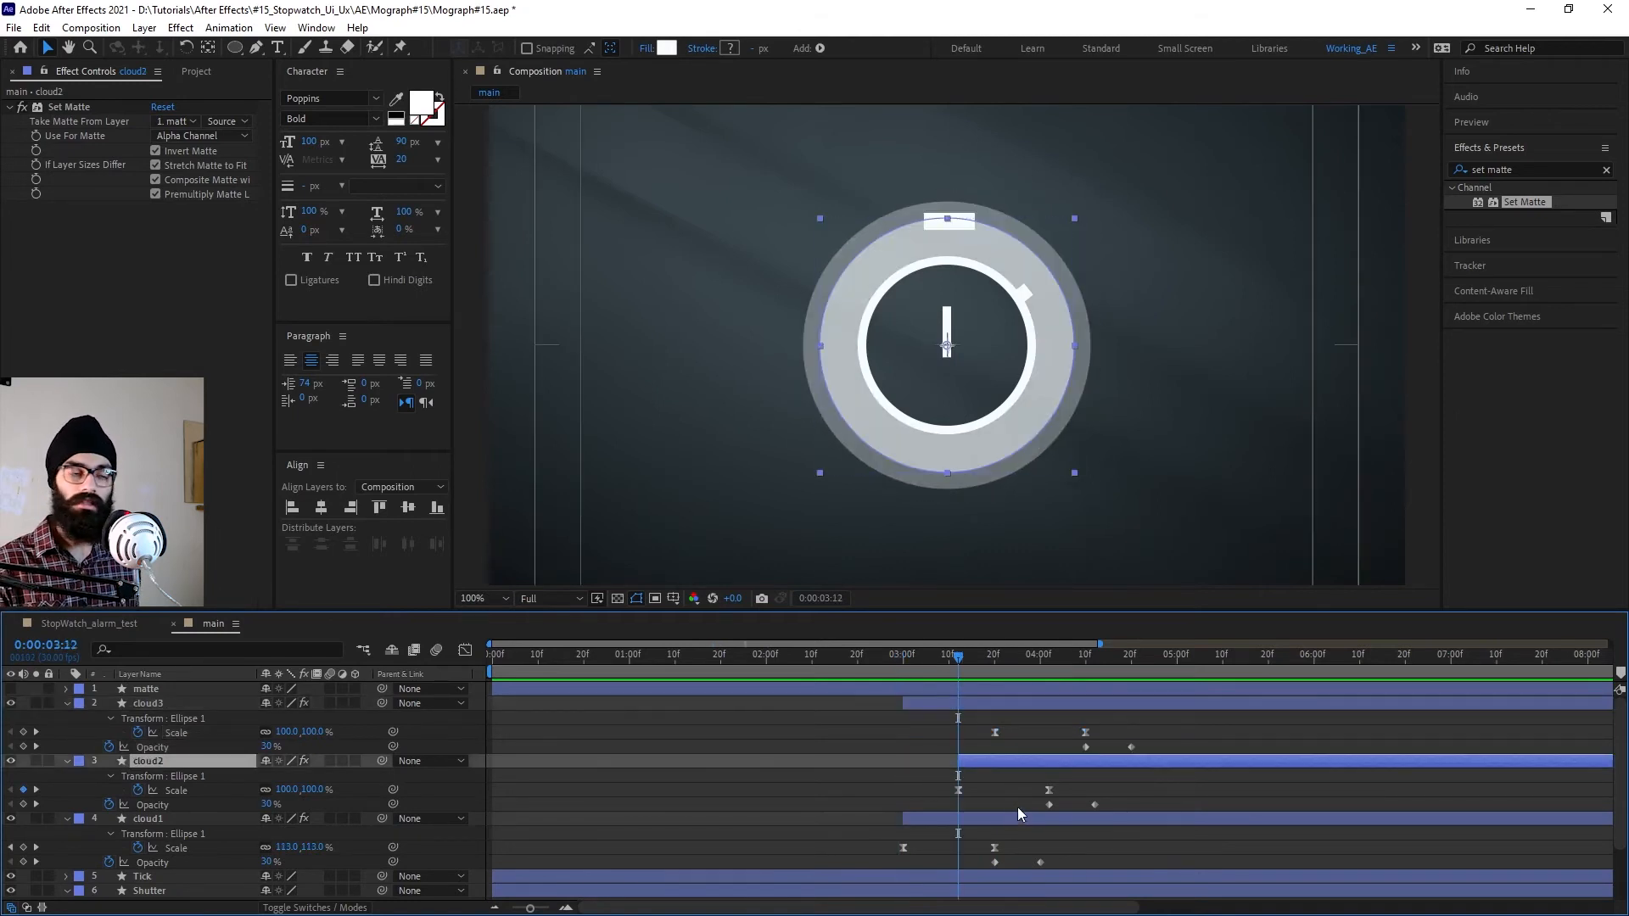
click(996, 667)
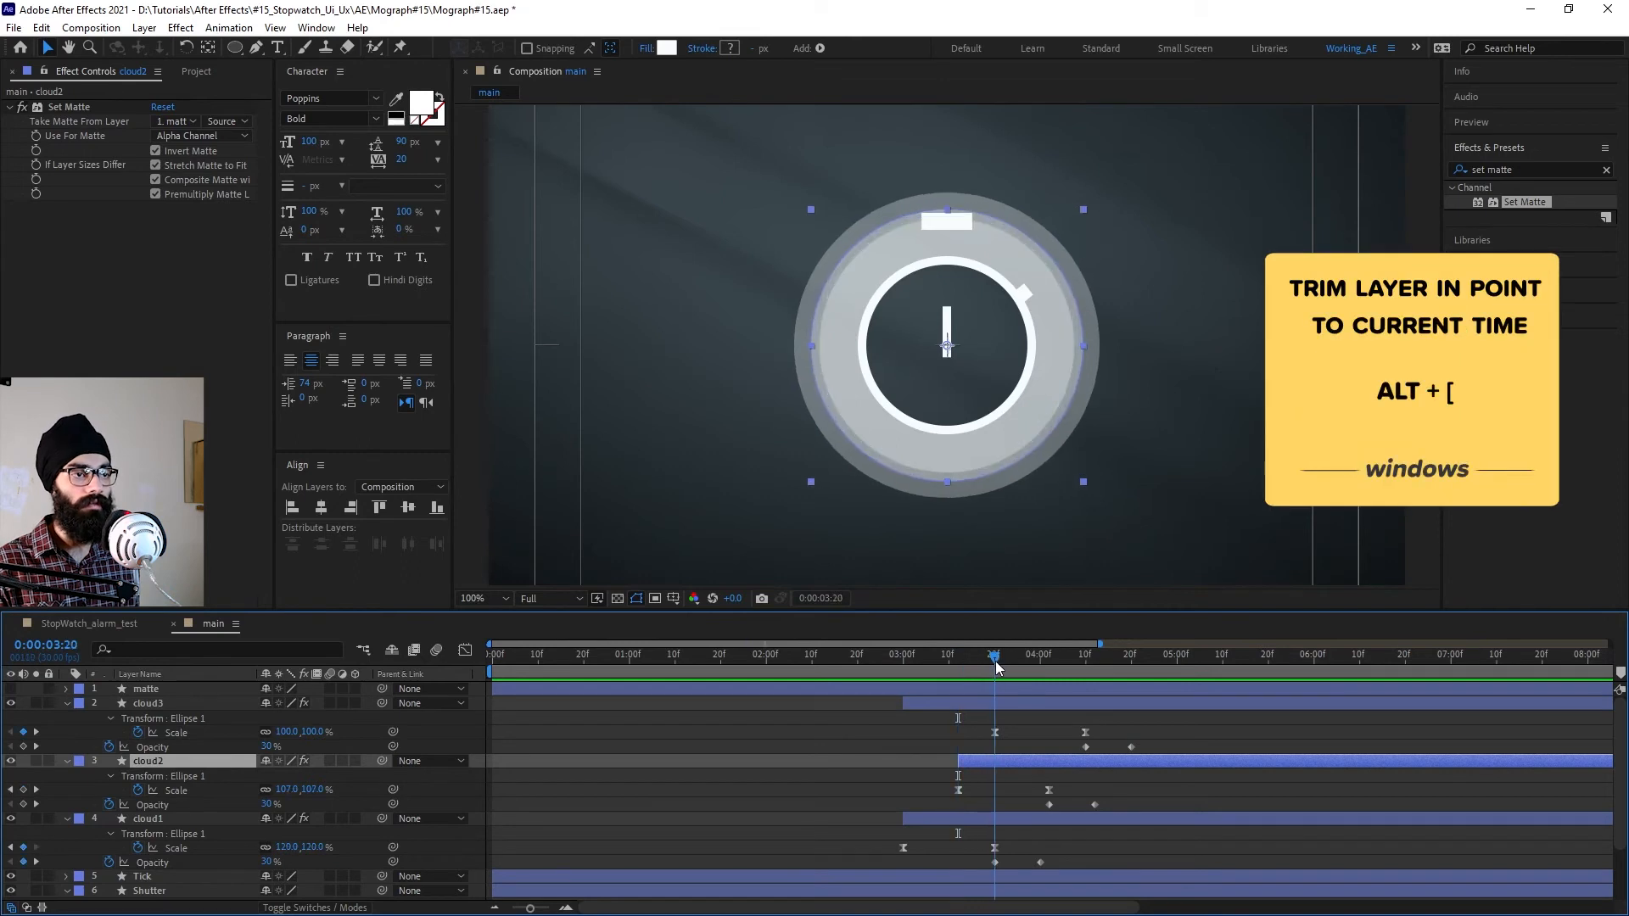
click(1030, 701)
key(alt+bracketleft)
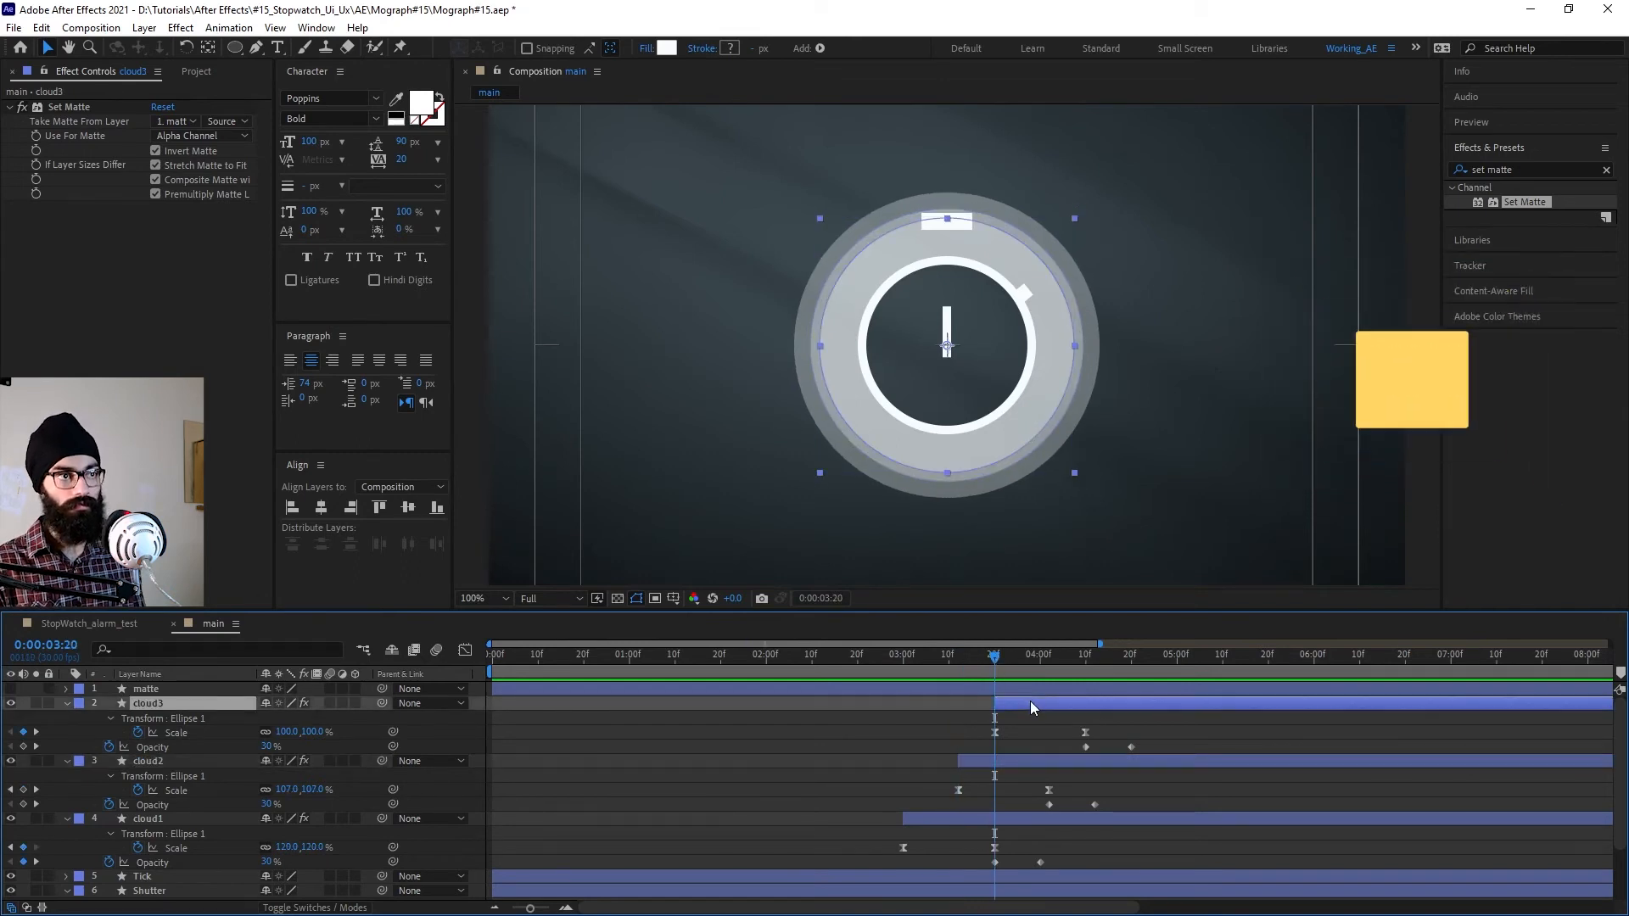
Step: Set the first ellipse Scale keyframe of cloud1 at 0:00:03:00 and of cloud2 at 0:00:03:12 to 70%
drag(998, 664, 897, 677)
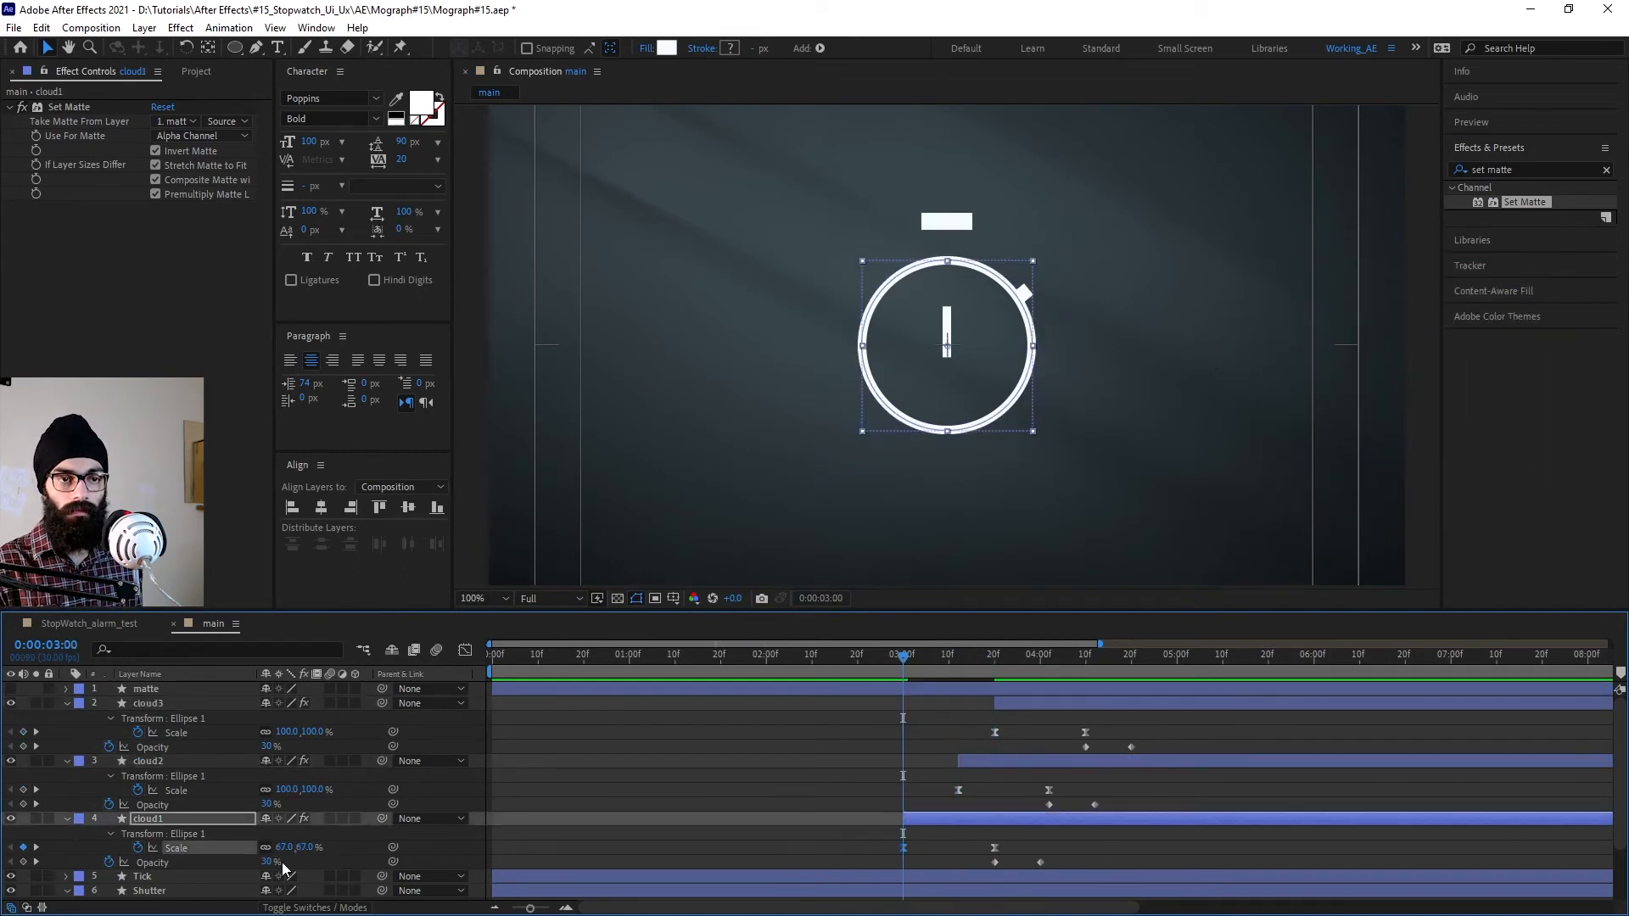
text(70)
key(Return)
drag(906, 666, 958, 679)
click(959, 791)
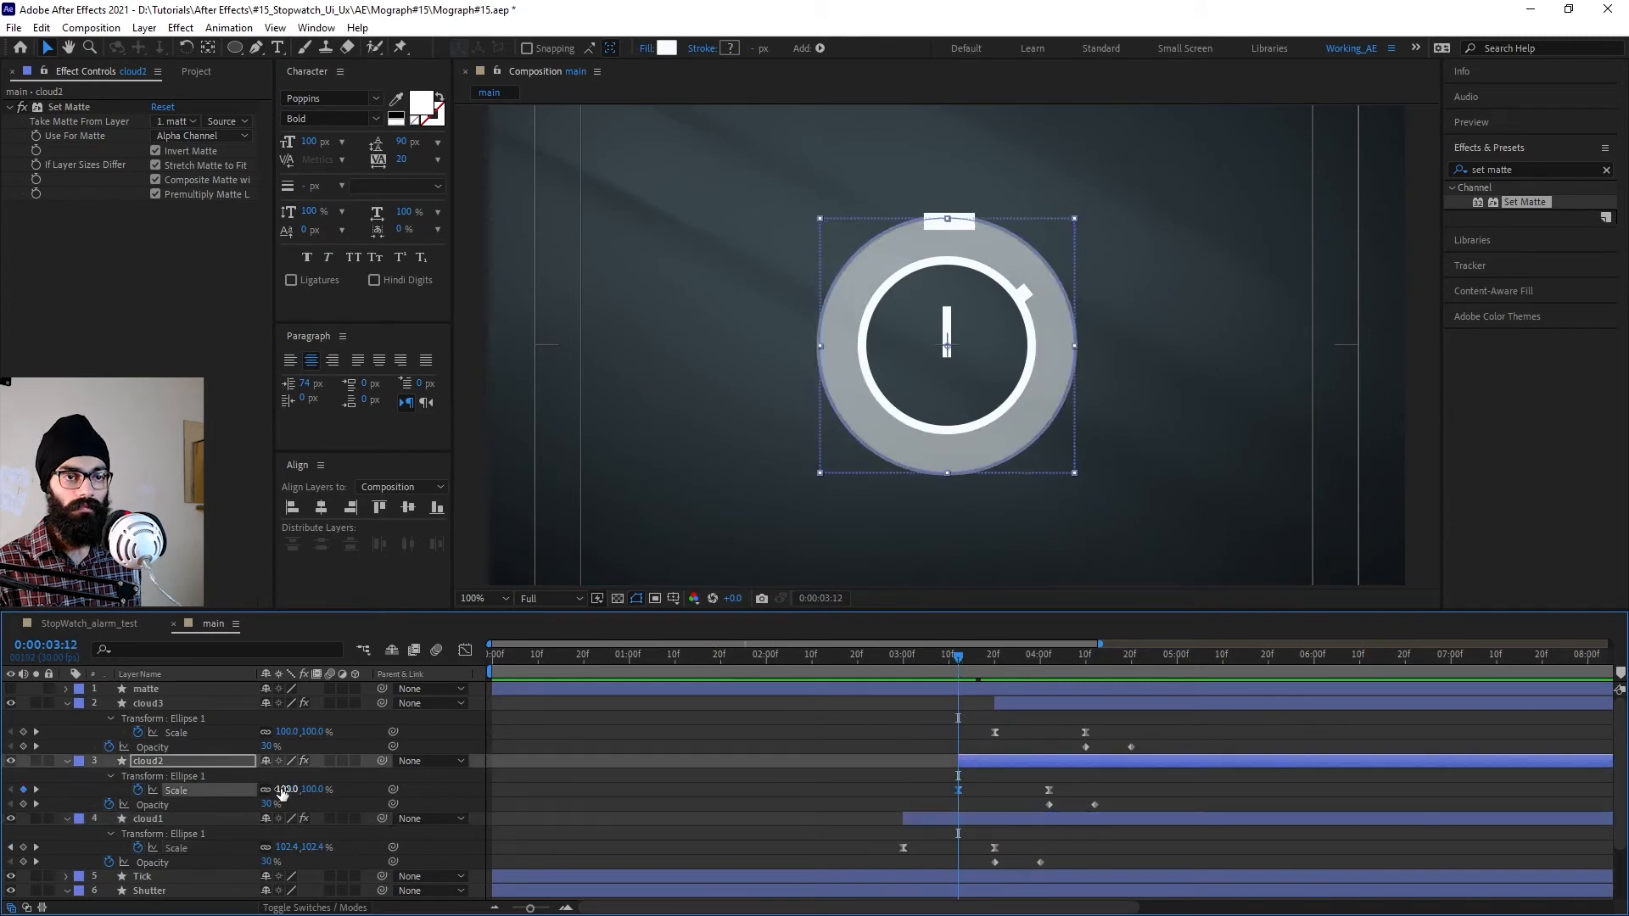
text(0)
key(Return)
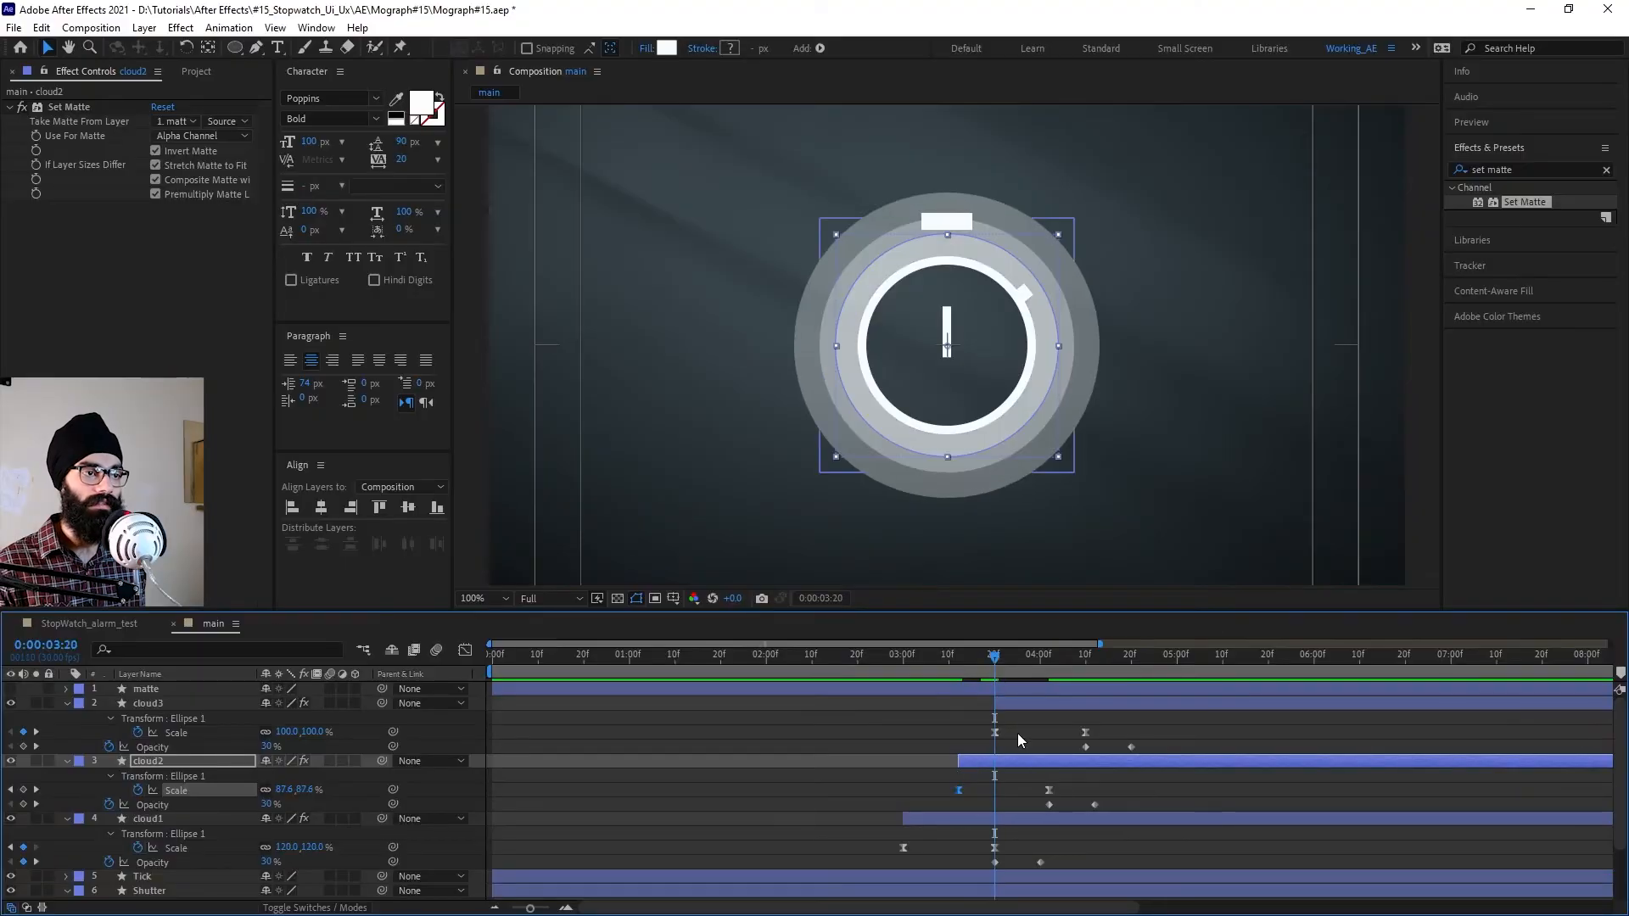
Step: Set cloud3's first ellipse Scale keyframe at 0:00:03:20 to 70% and preview the three expanding circles from about 0:00:03:00
click(995, 732)
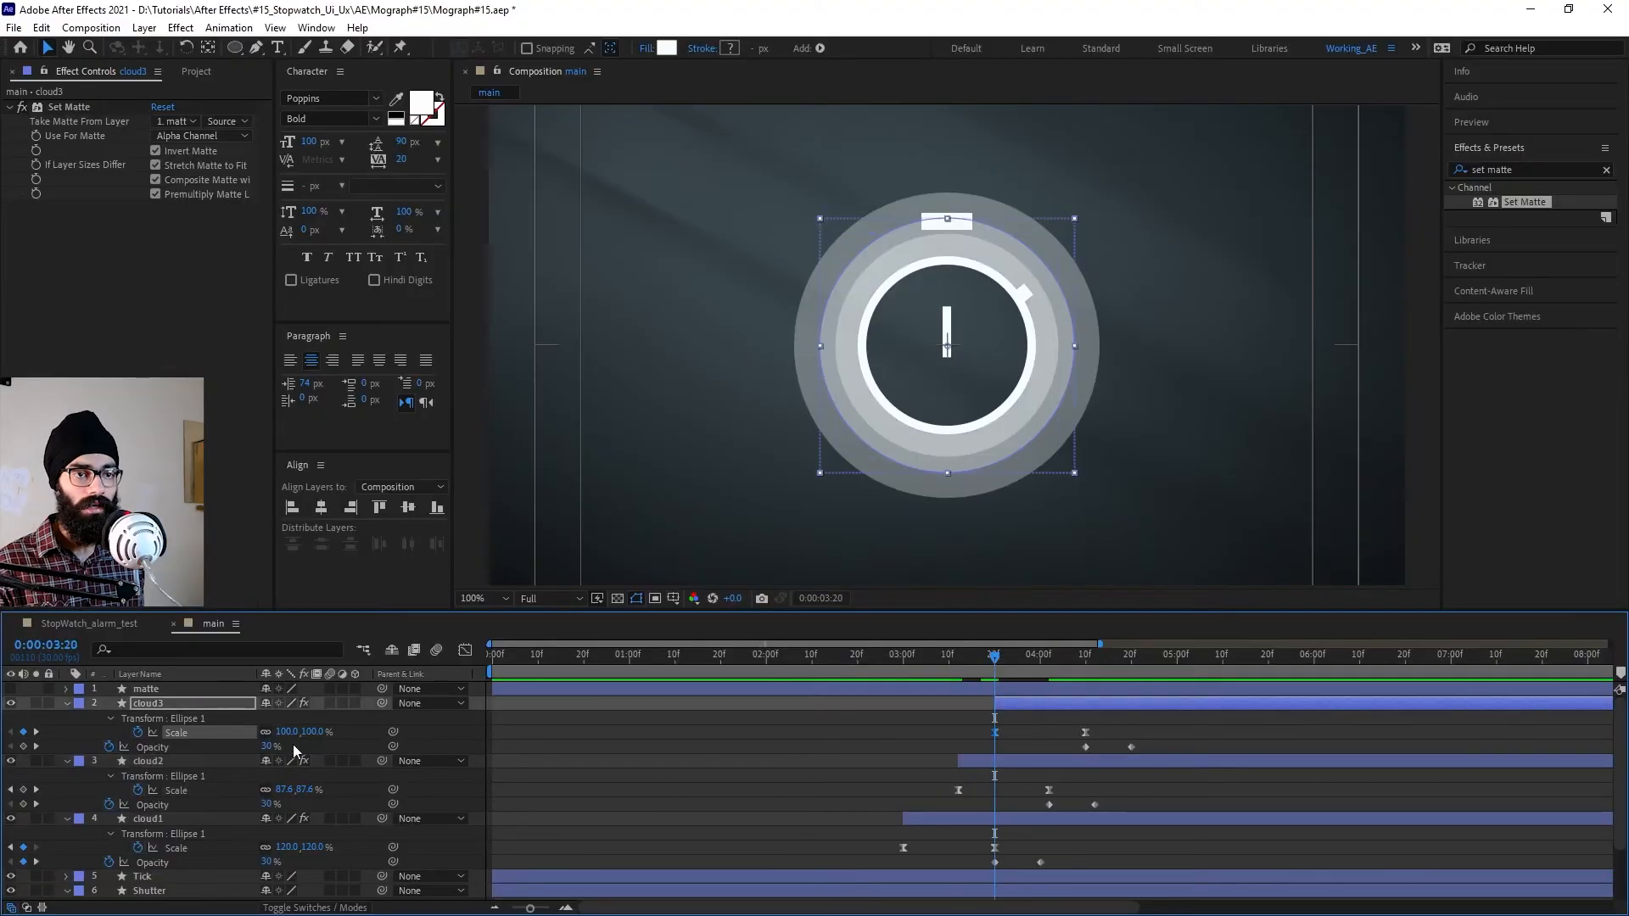
click(287, 732)
text(7)
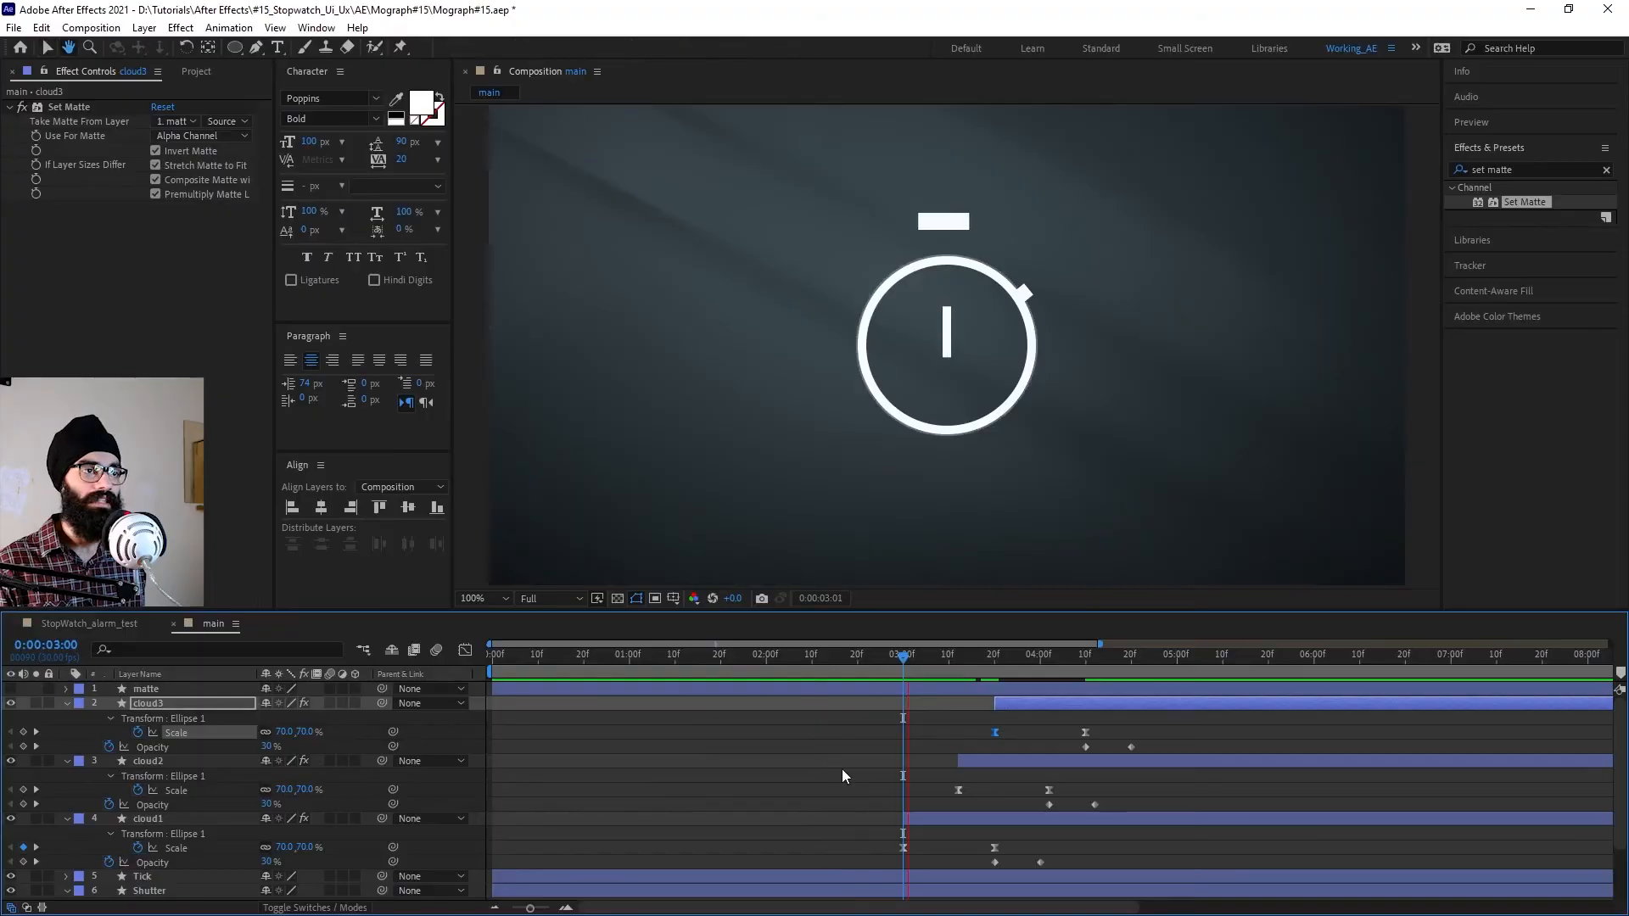
key(space)
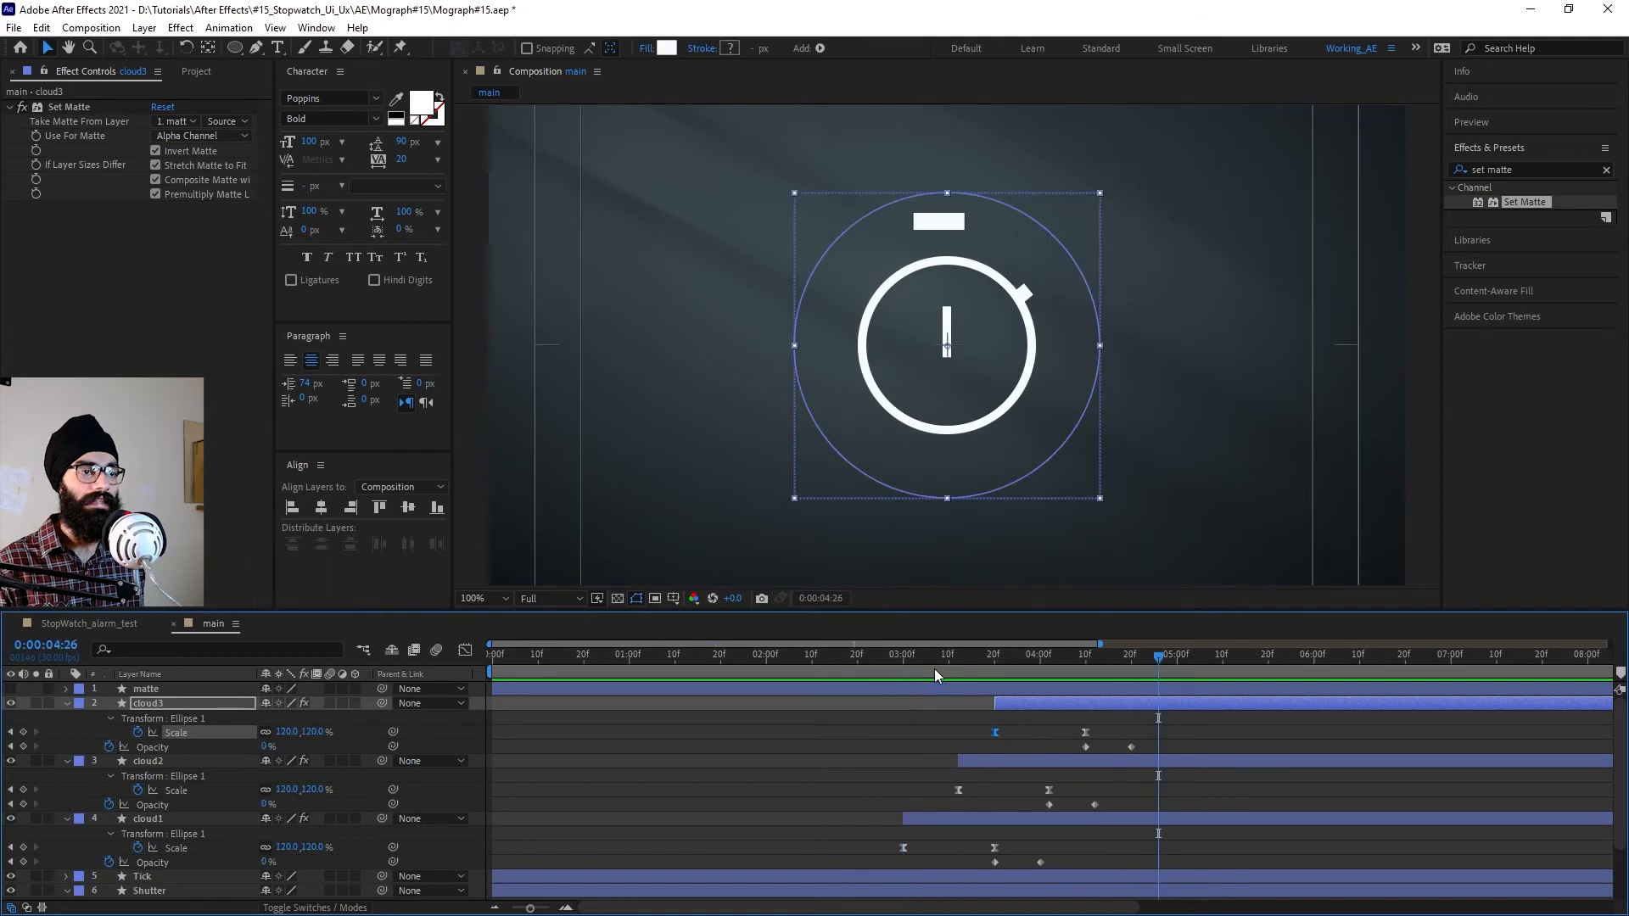
key(space)
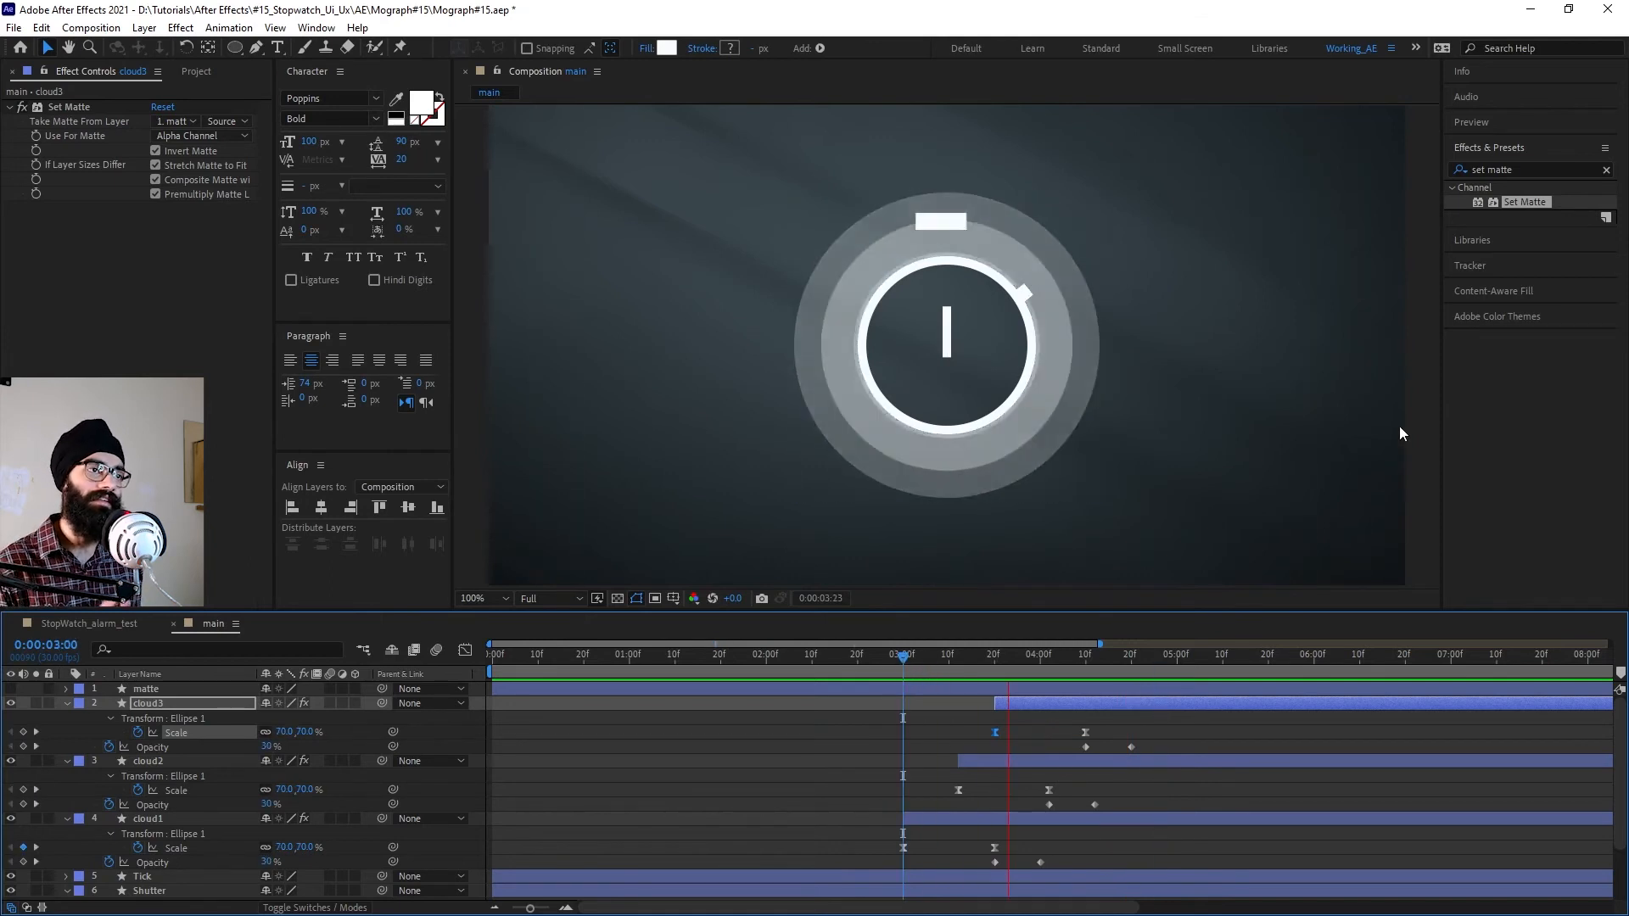
key(space)
mouse_move(905, 684)
mouse_down()
mouse_move(1112, 706)
mouse_move(901, 712)
mouse_up()
key(space)
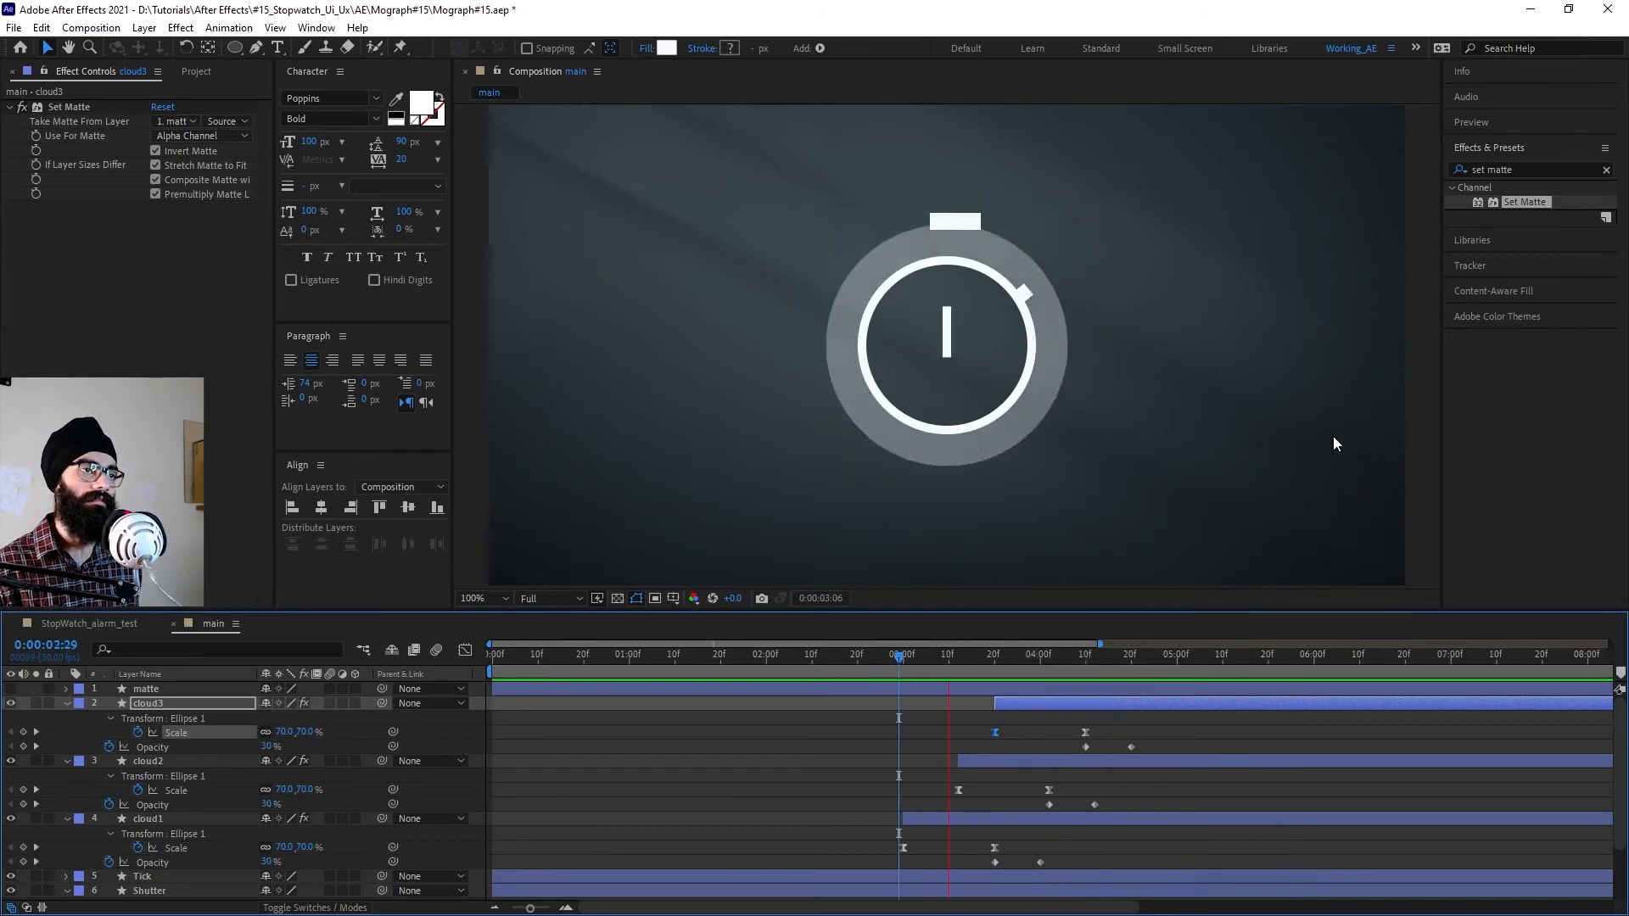
key(space)
Step: Collapse the expanded properties of all layers, deselect them and set the current time to 0:00:03:00
key(ctrl+a)
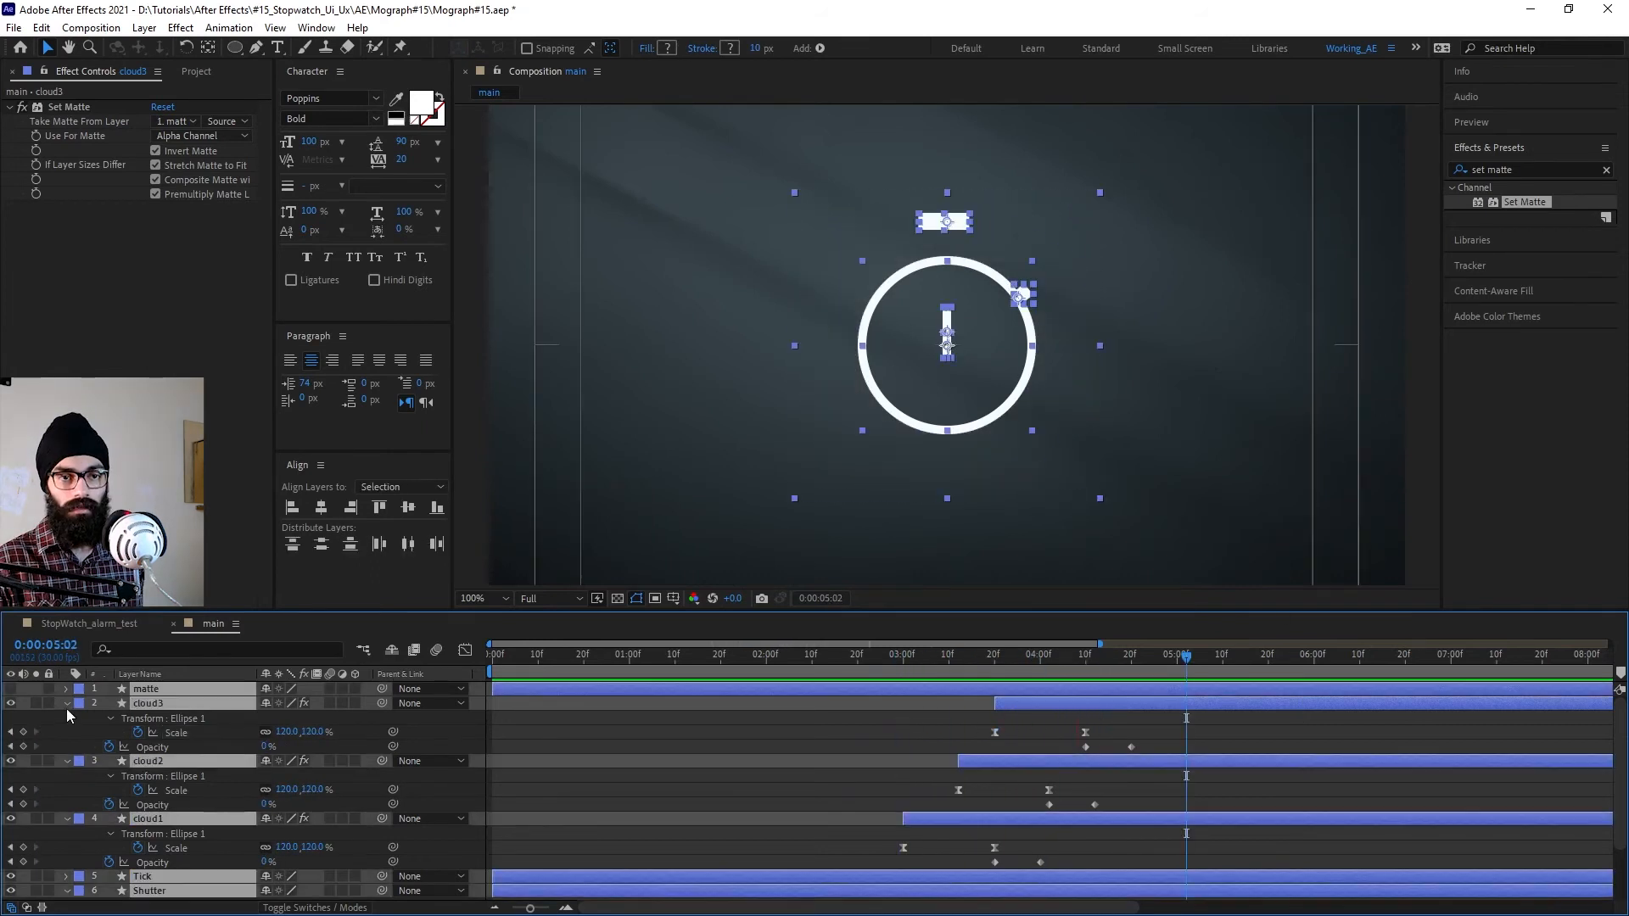
click(66, 703)
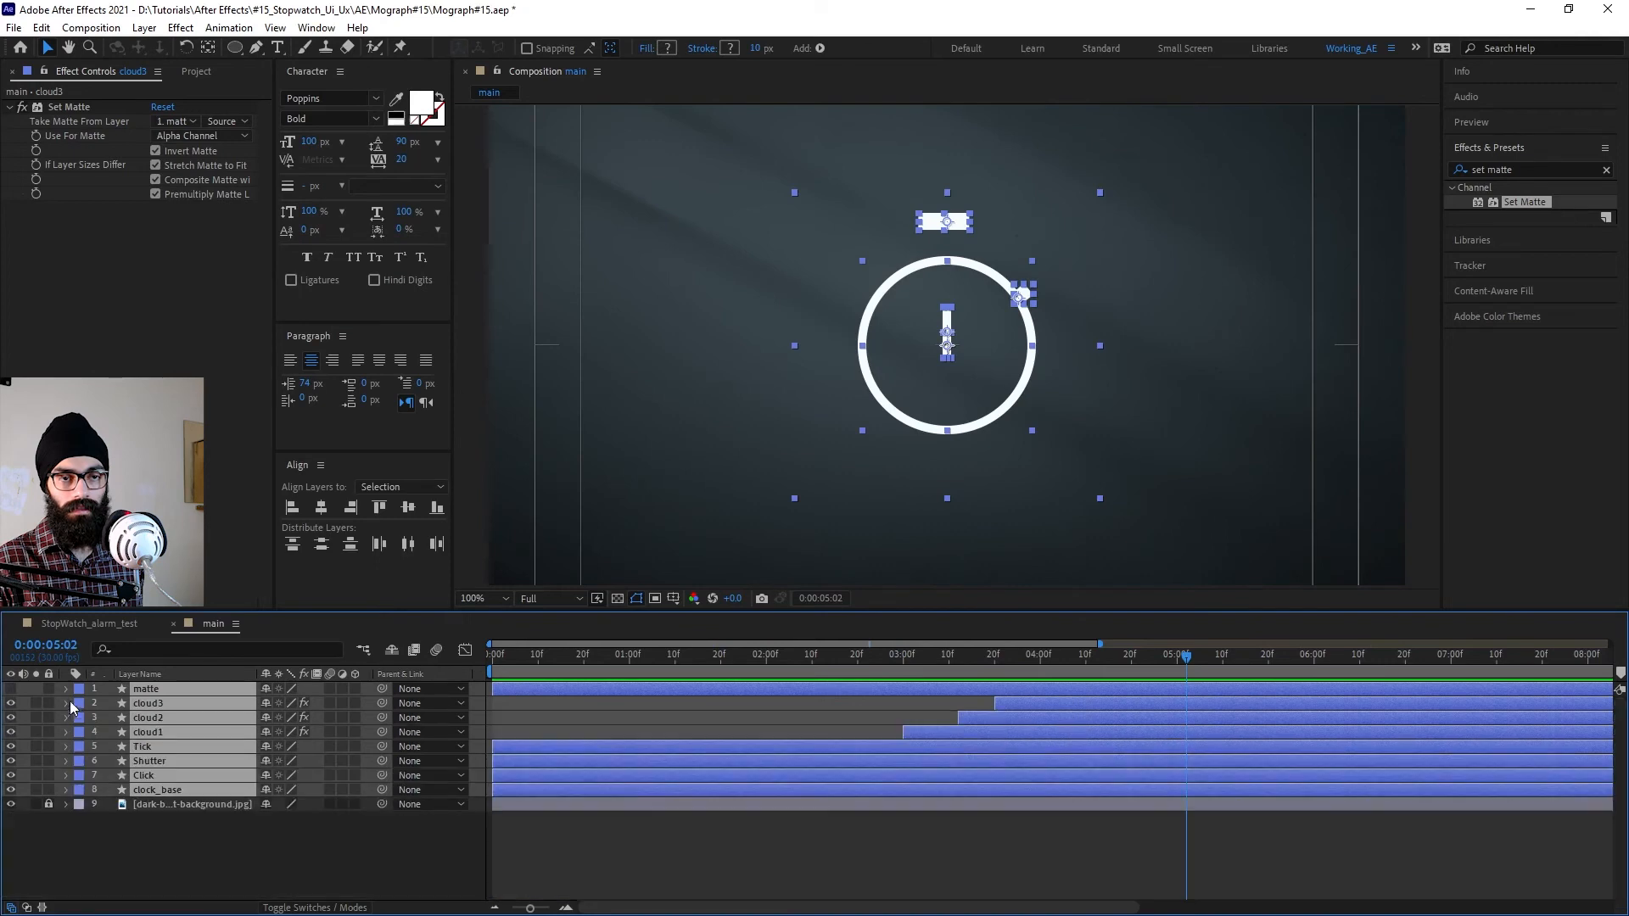
click(212, 821)
click(887, 660)
drag(889, 665, 906, 672)
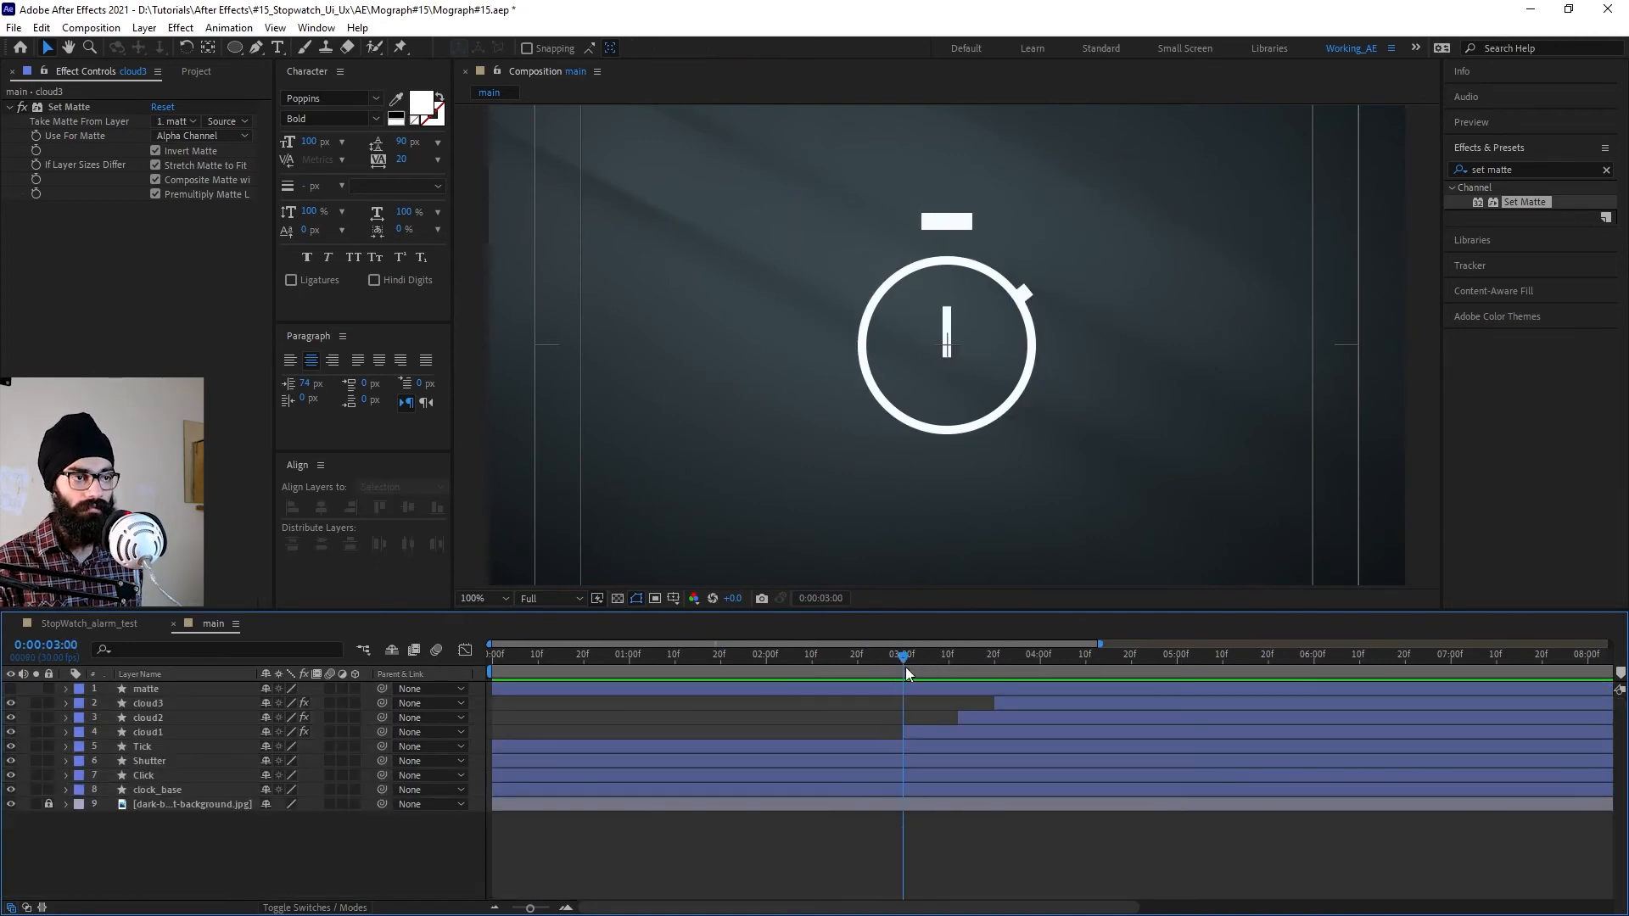
Step: Pre-compose the matte, cloud3, cloud2 and cloud1 layers into a composition named "cloud" and open it
click(928, 740)
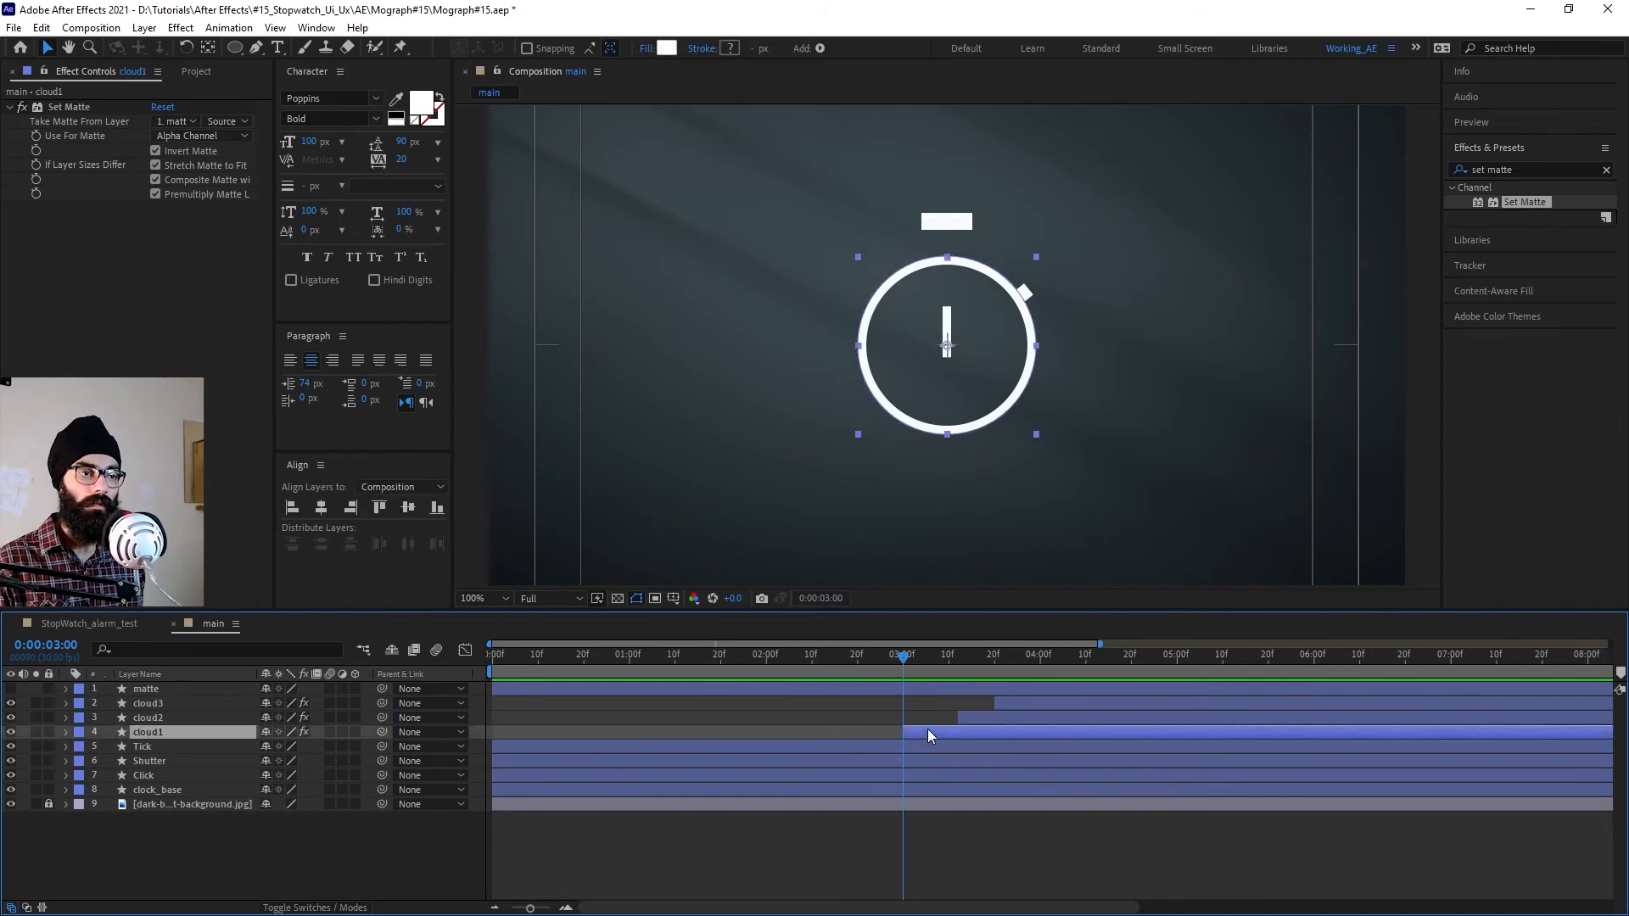
shift+click(944, 689)
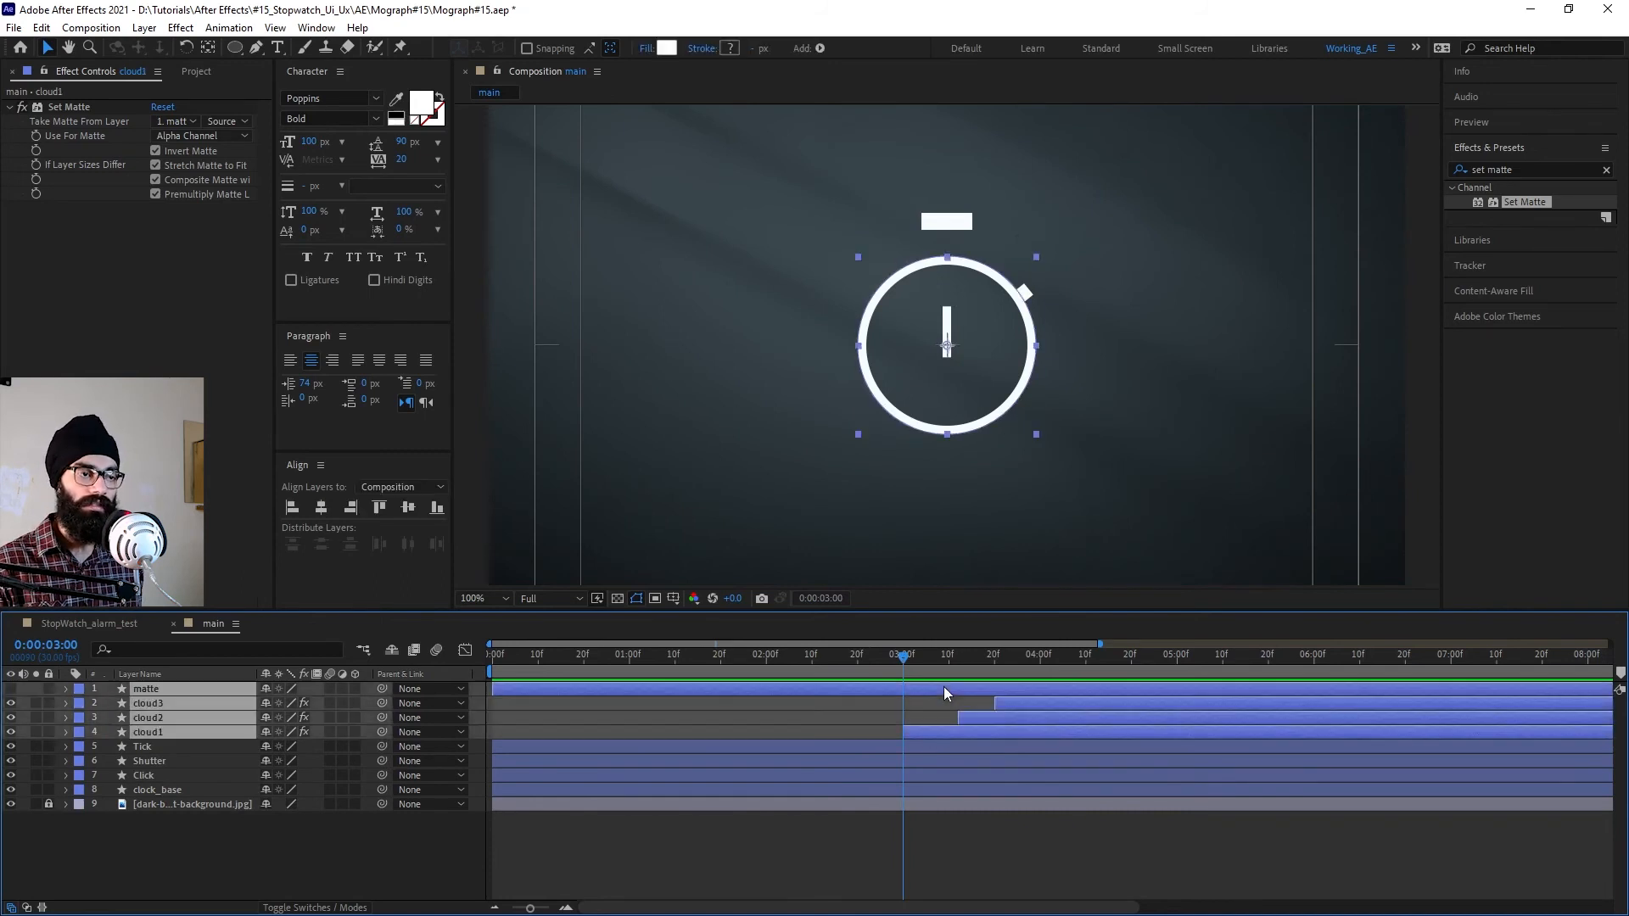
key(ctrl+shift+c)
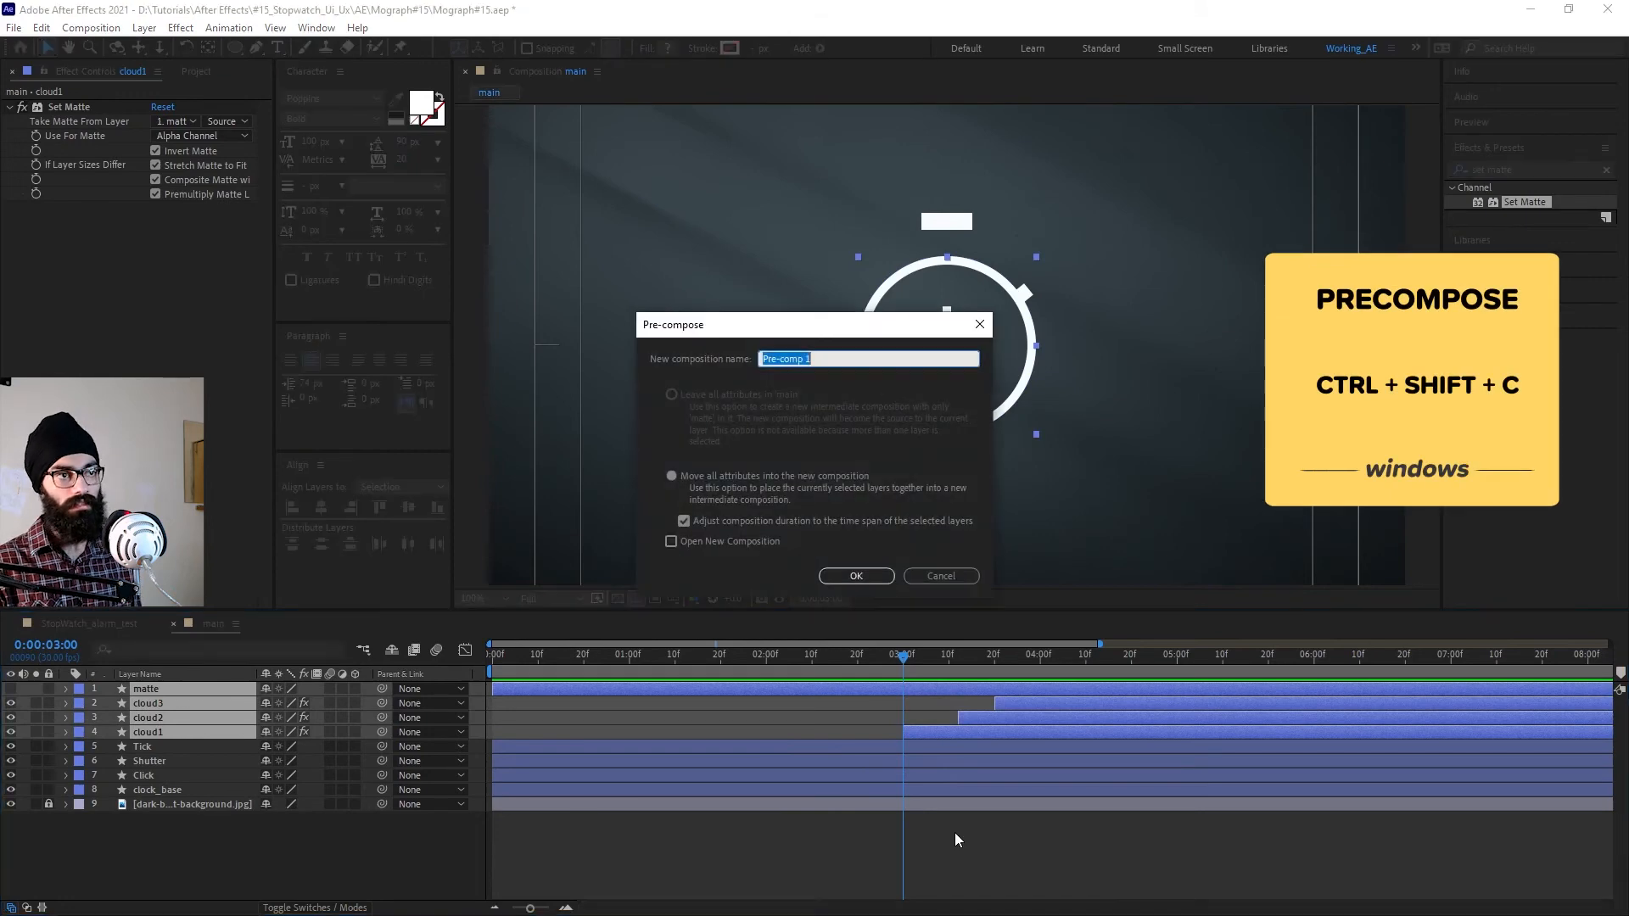
text(cloud)
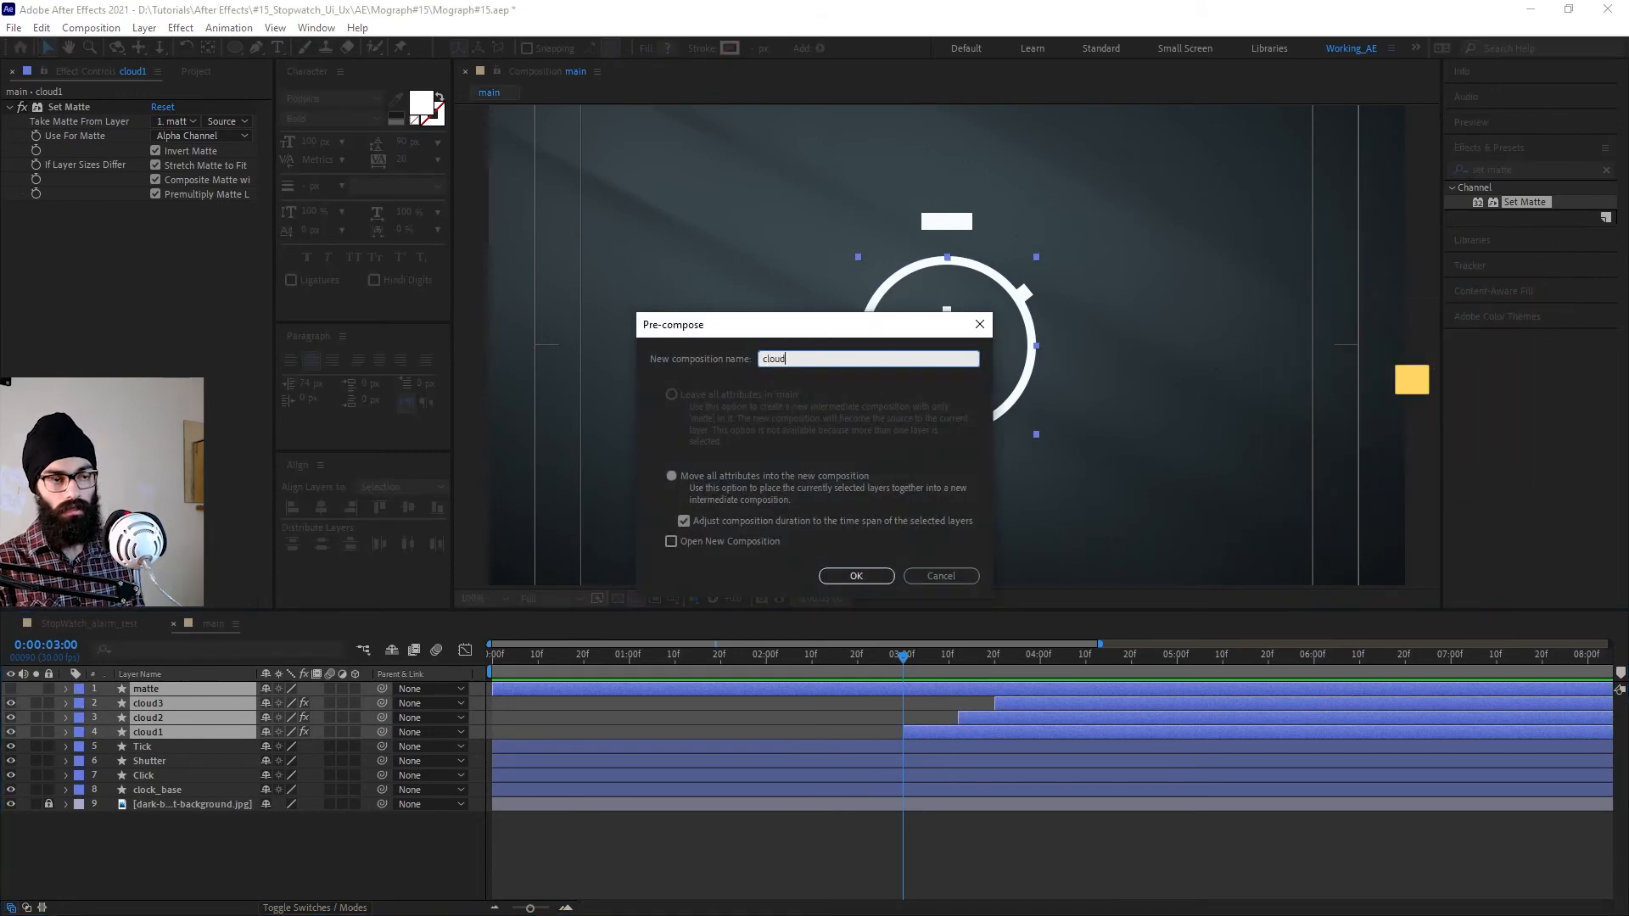
key(Return)
key(comma)
key(comma)
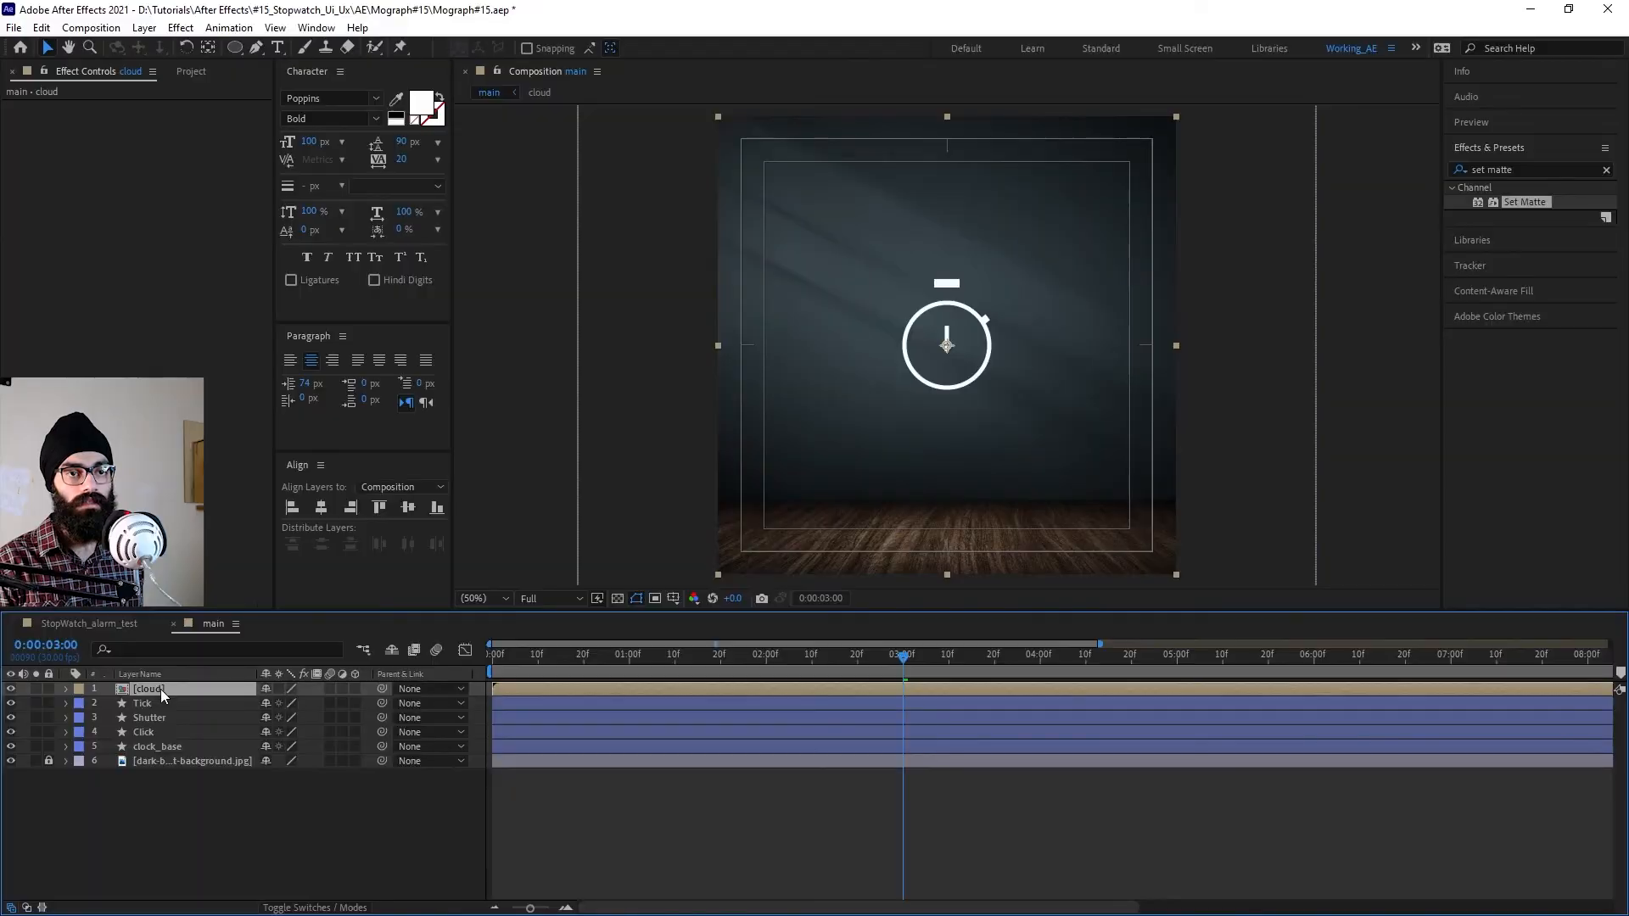
double_click(160, 690)
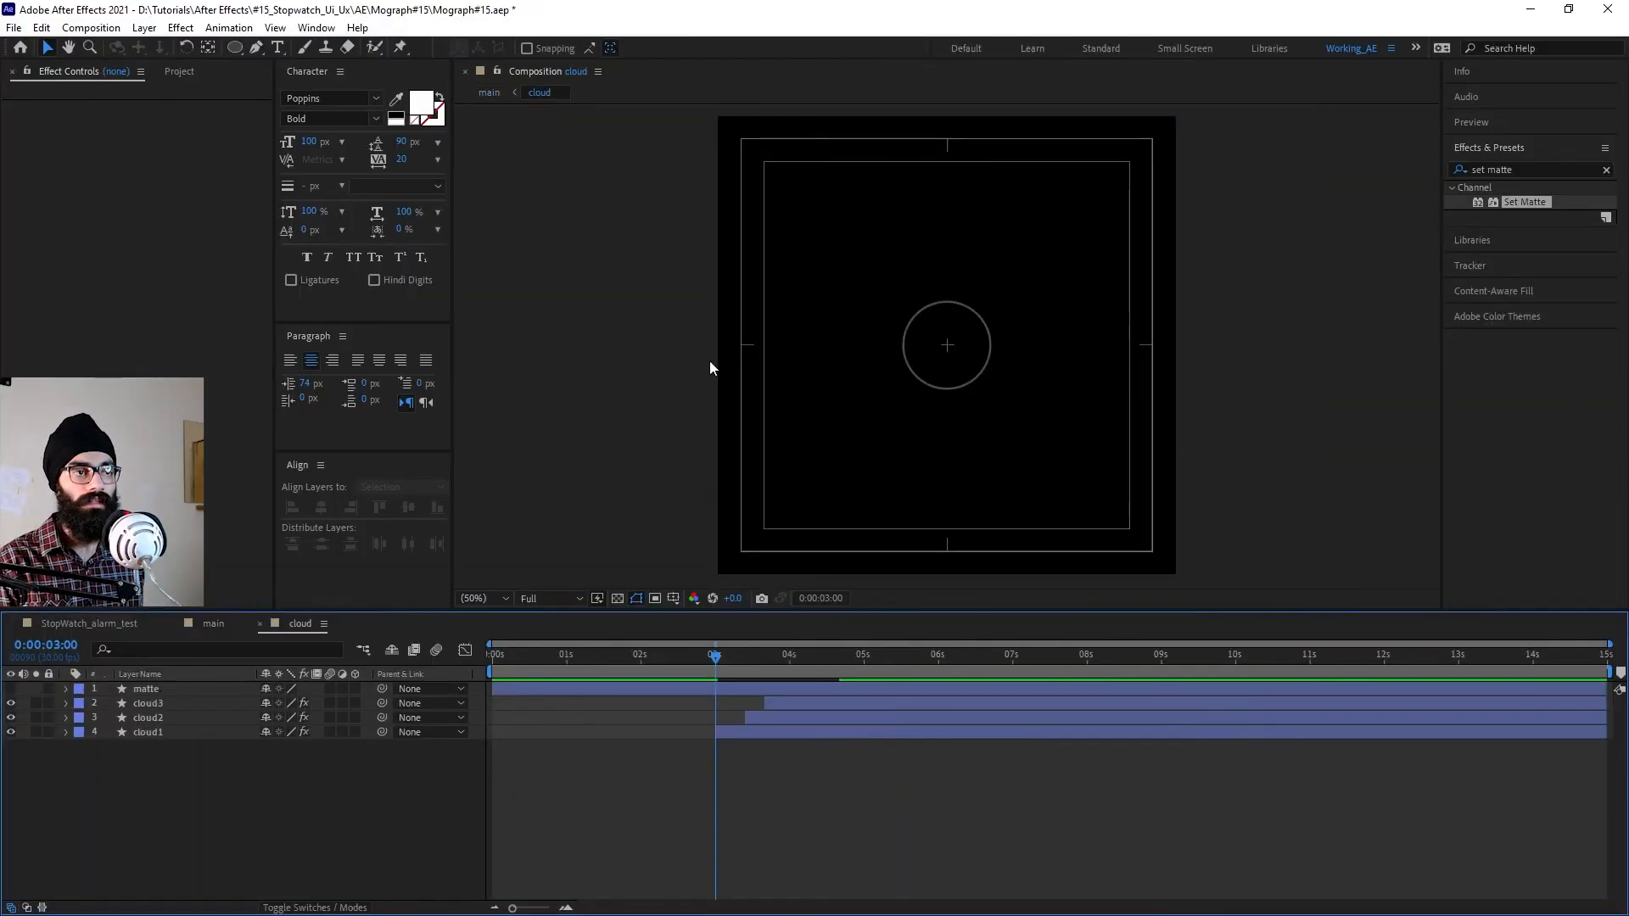
Step: Crop the cloud composition to a region of interest drawn around the expanded rings and return to the main composition
drag(715, 653, 768, 659)
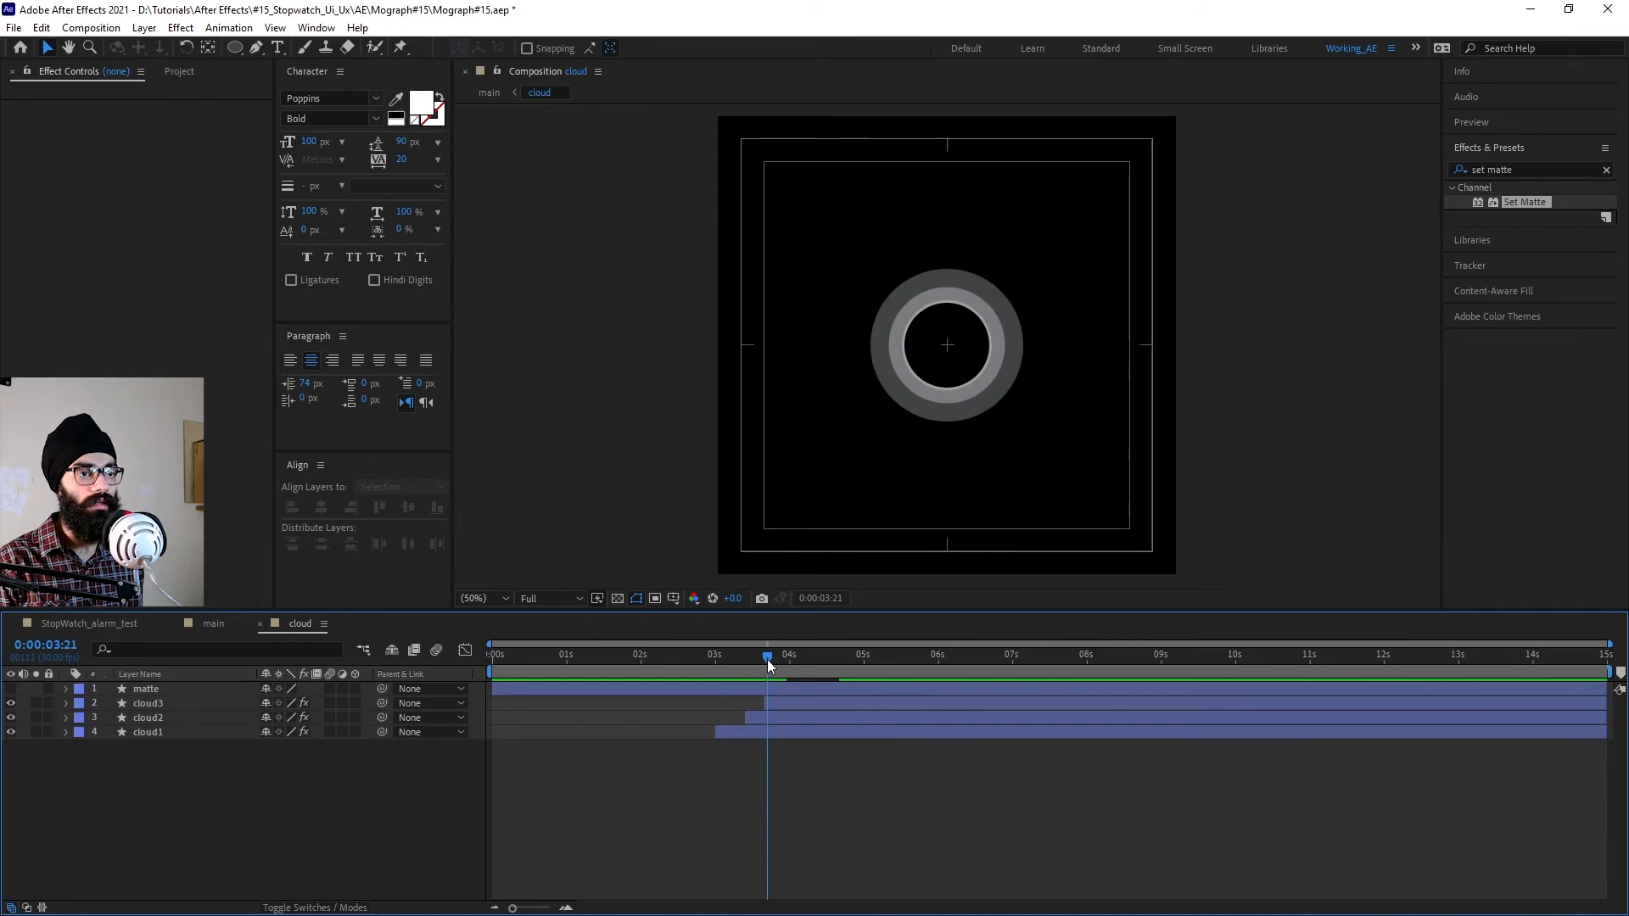
click(654, 599)
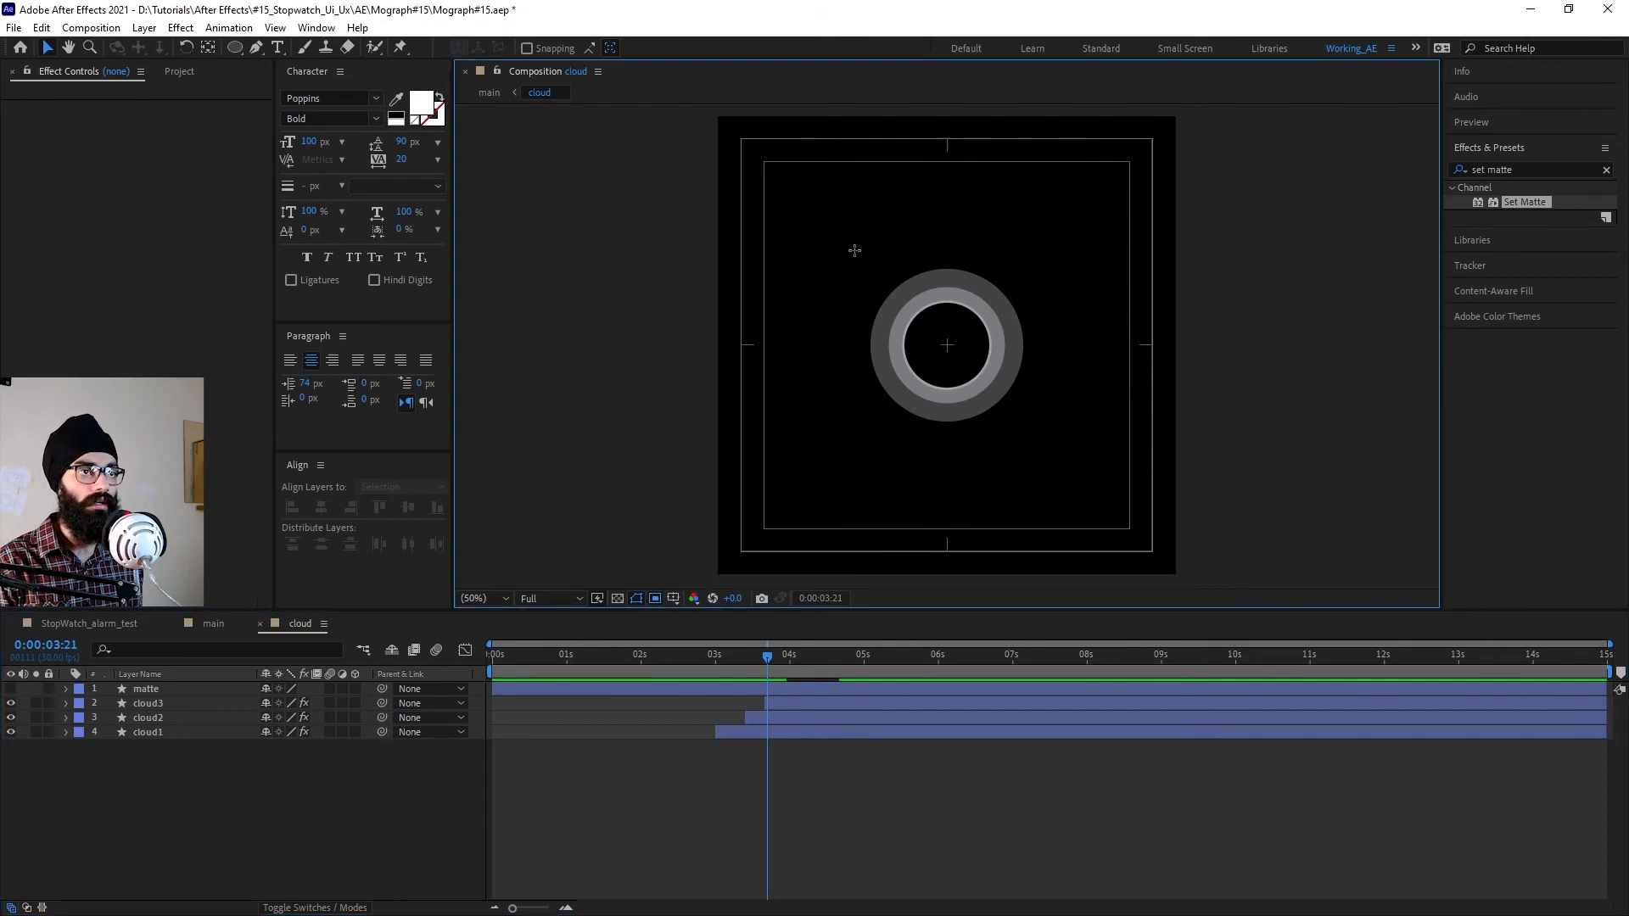
drag(850, 251, 1049, 442)
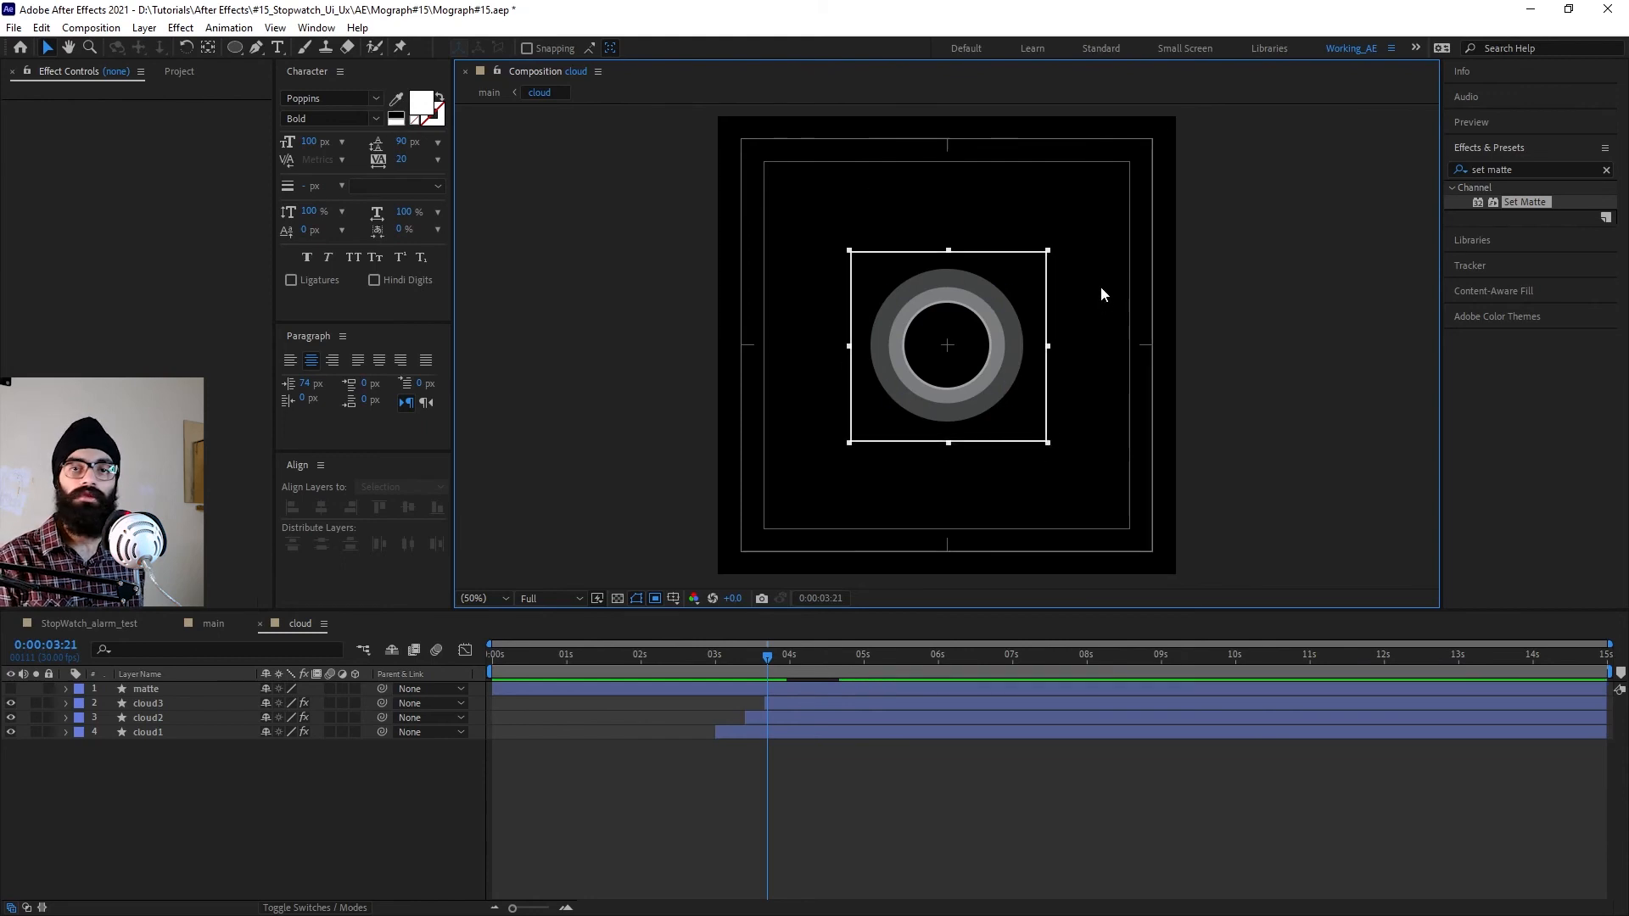
click(93, 28)
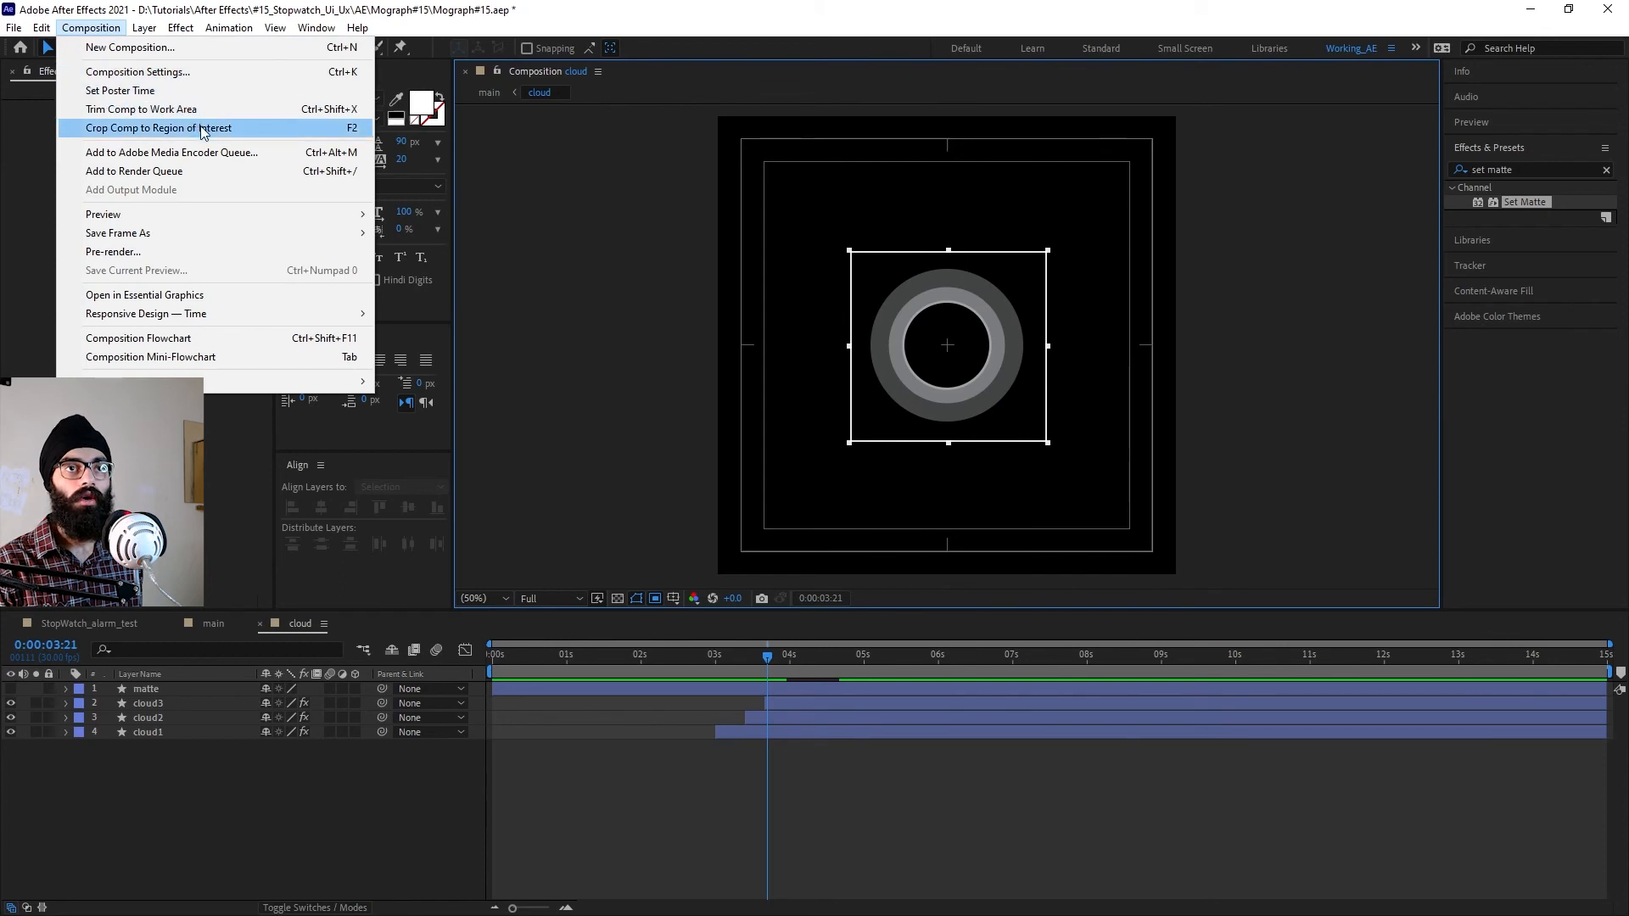
click(348, 127)
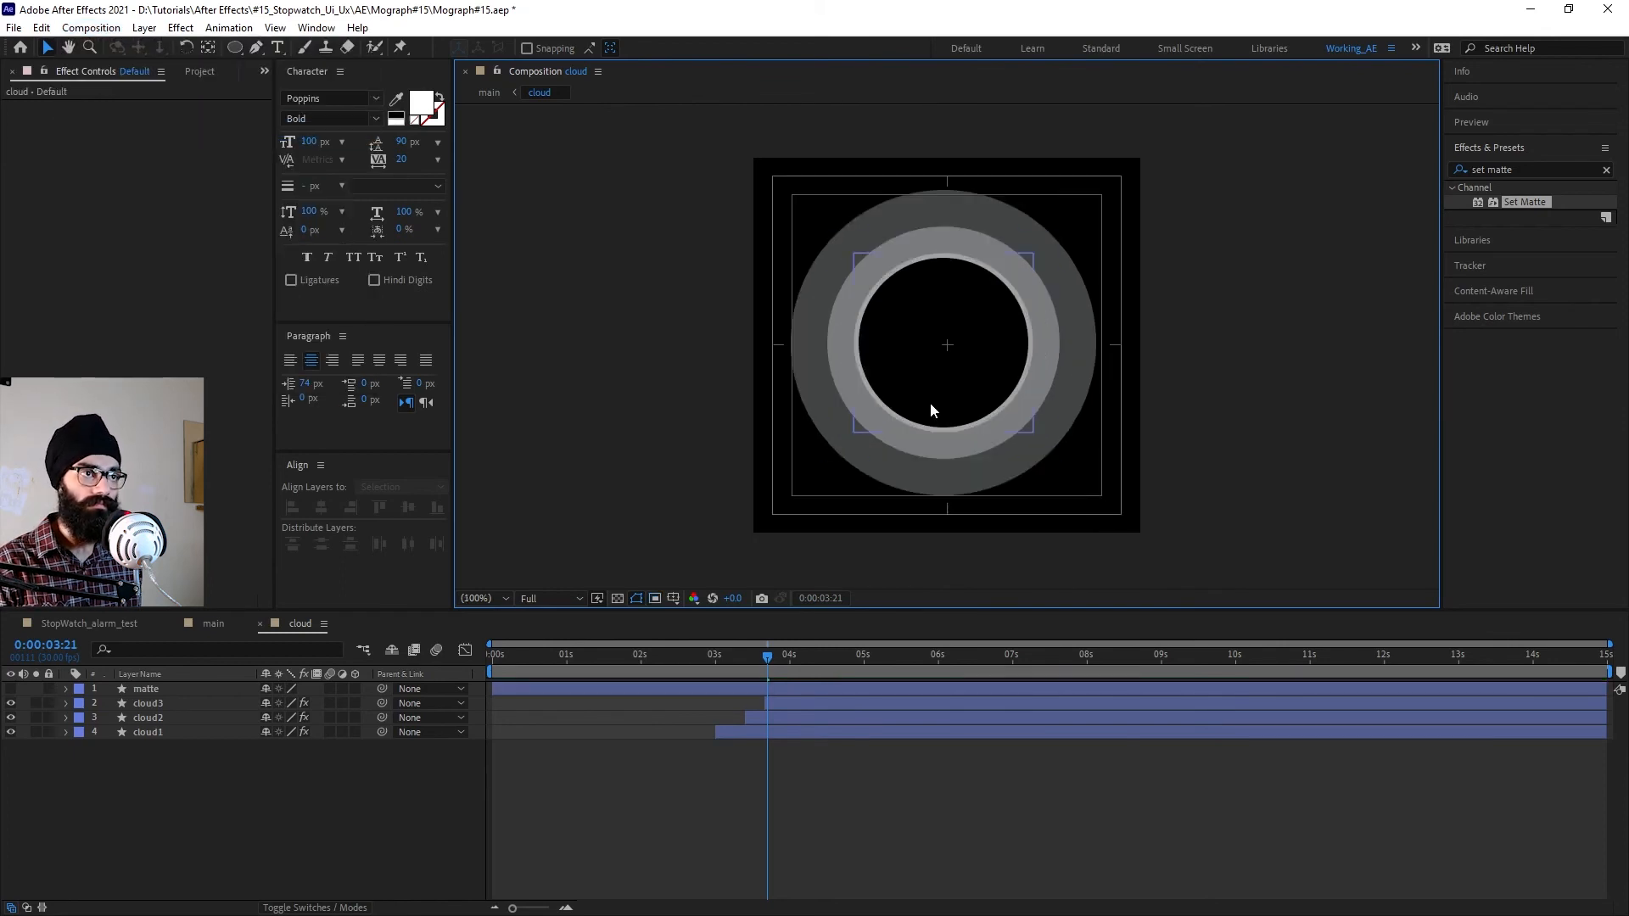
key(Tab)
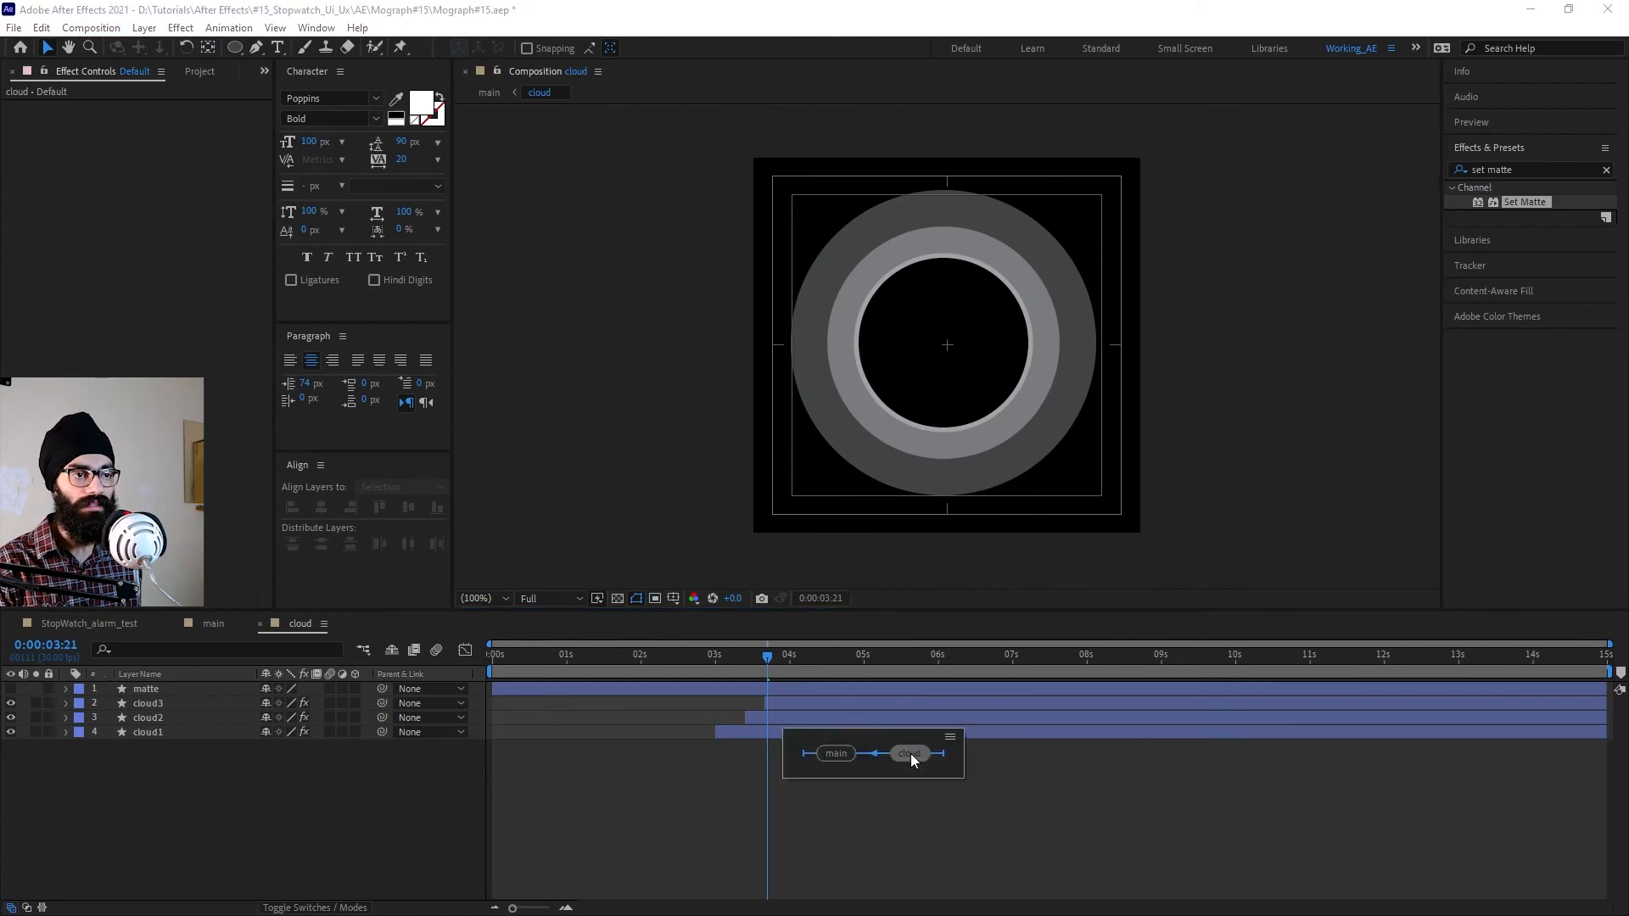
click(837, 754)
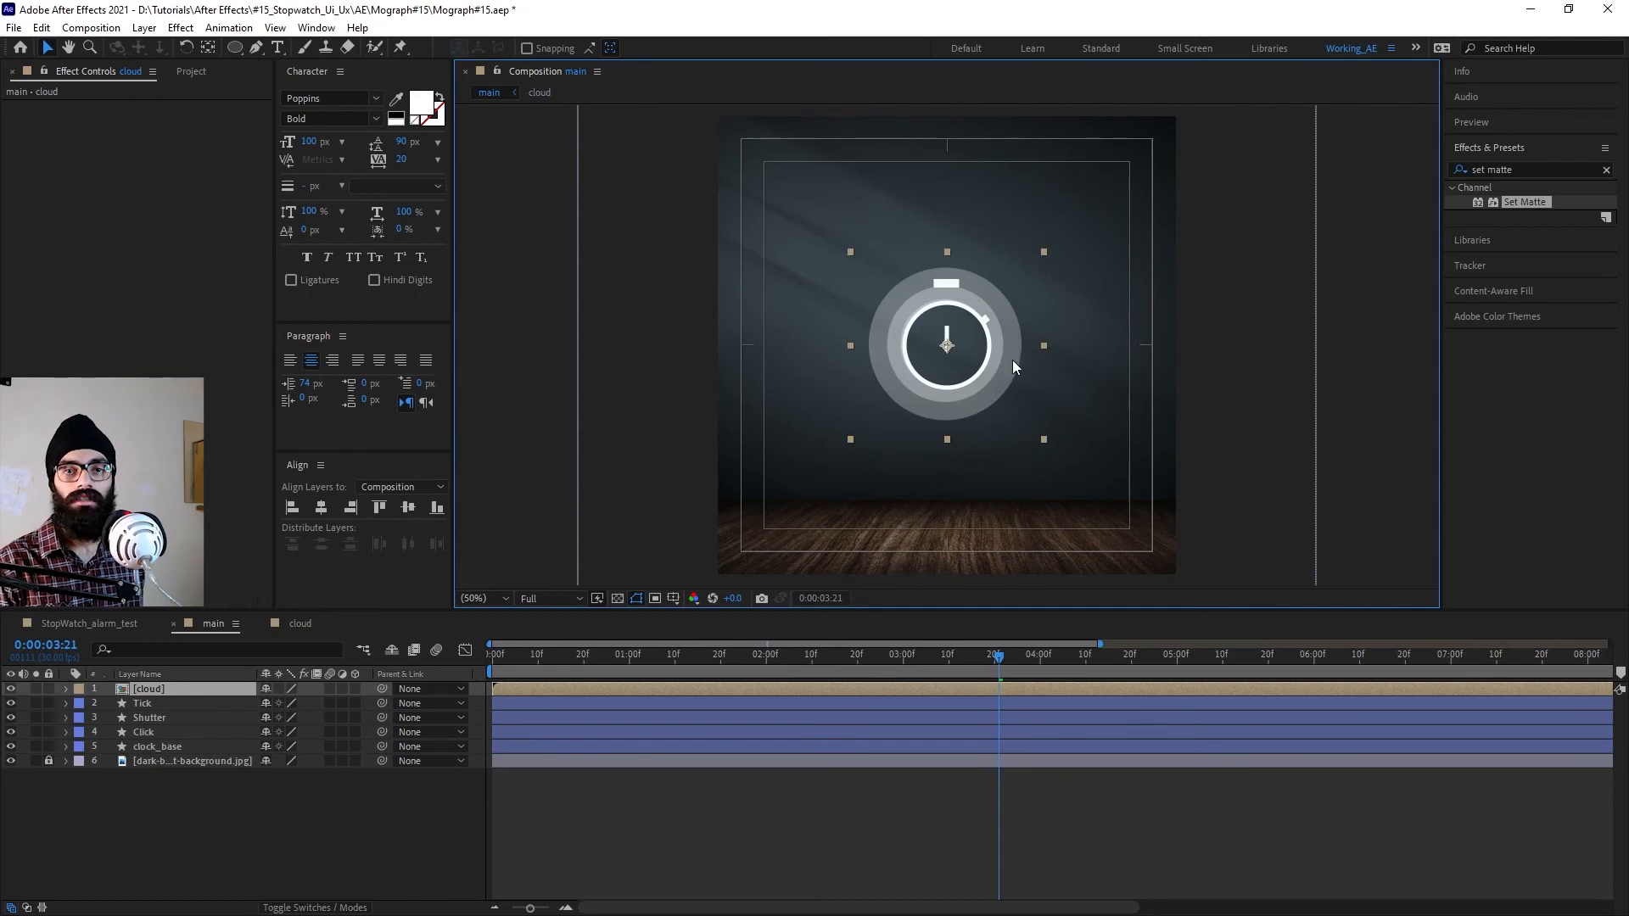
Step: Shift the cloud layer slightly in the main composition at 0:00:03:05 so its circles are centred on the stopwatch ring
drag(993, 675, 902, 682)
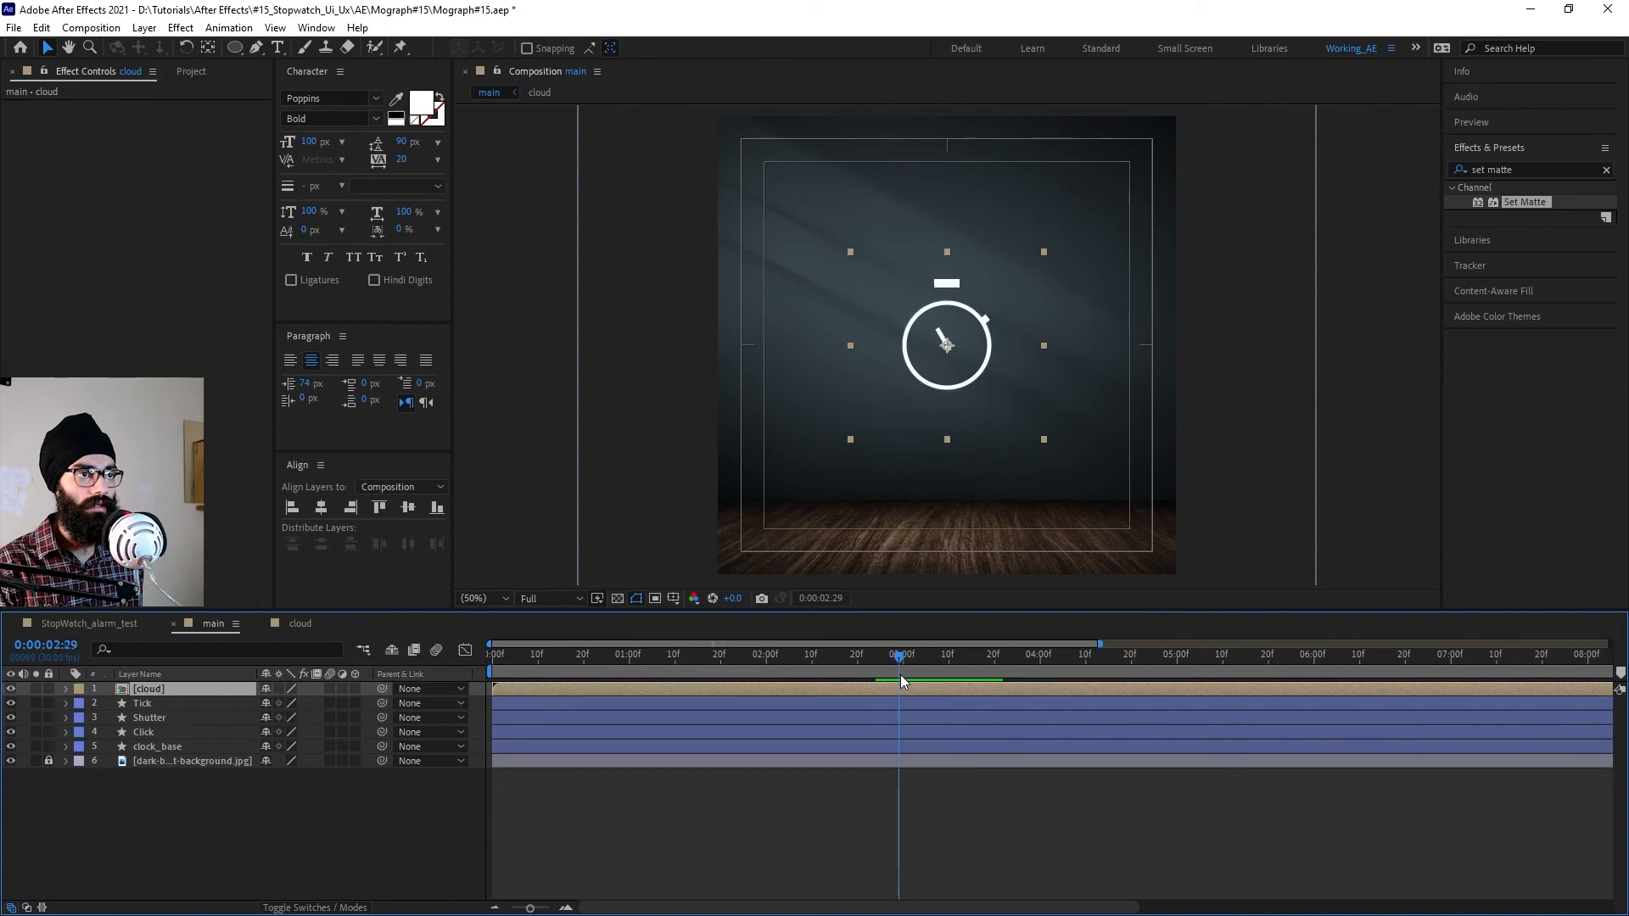
key(period)
key(period)
key(period)
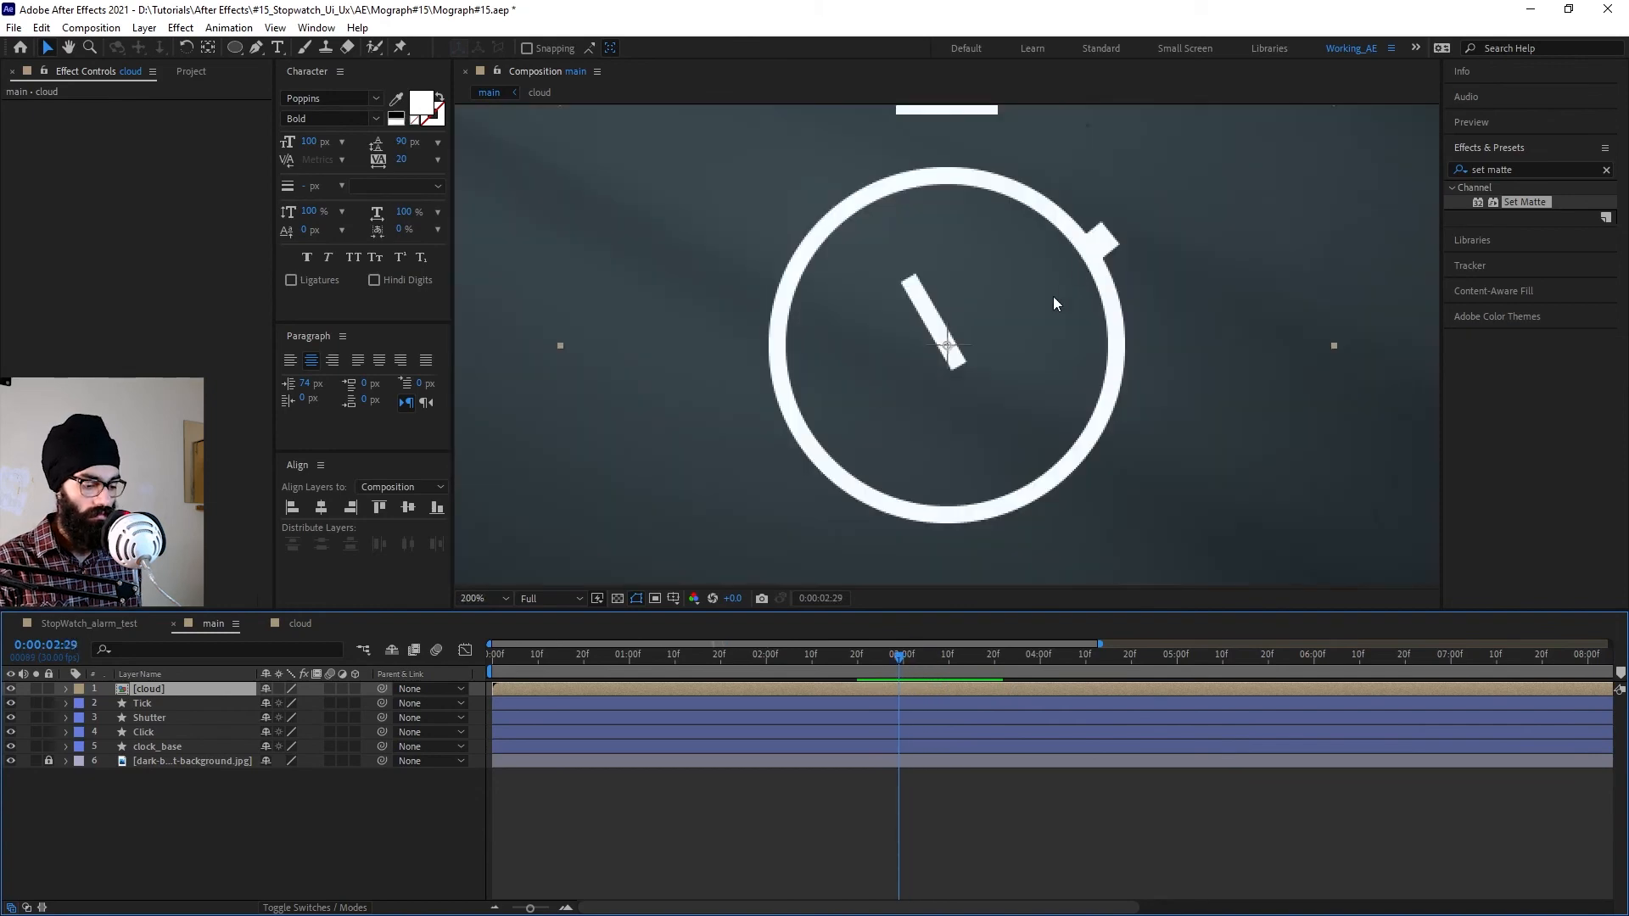
key(Page_Down)
key(Page_Down)
key(Page_Down)
key(Page_Down)
key(Page_Down)
key(Page_Down)
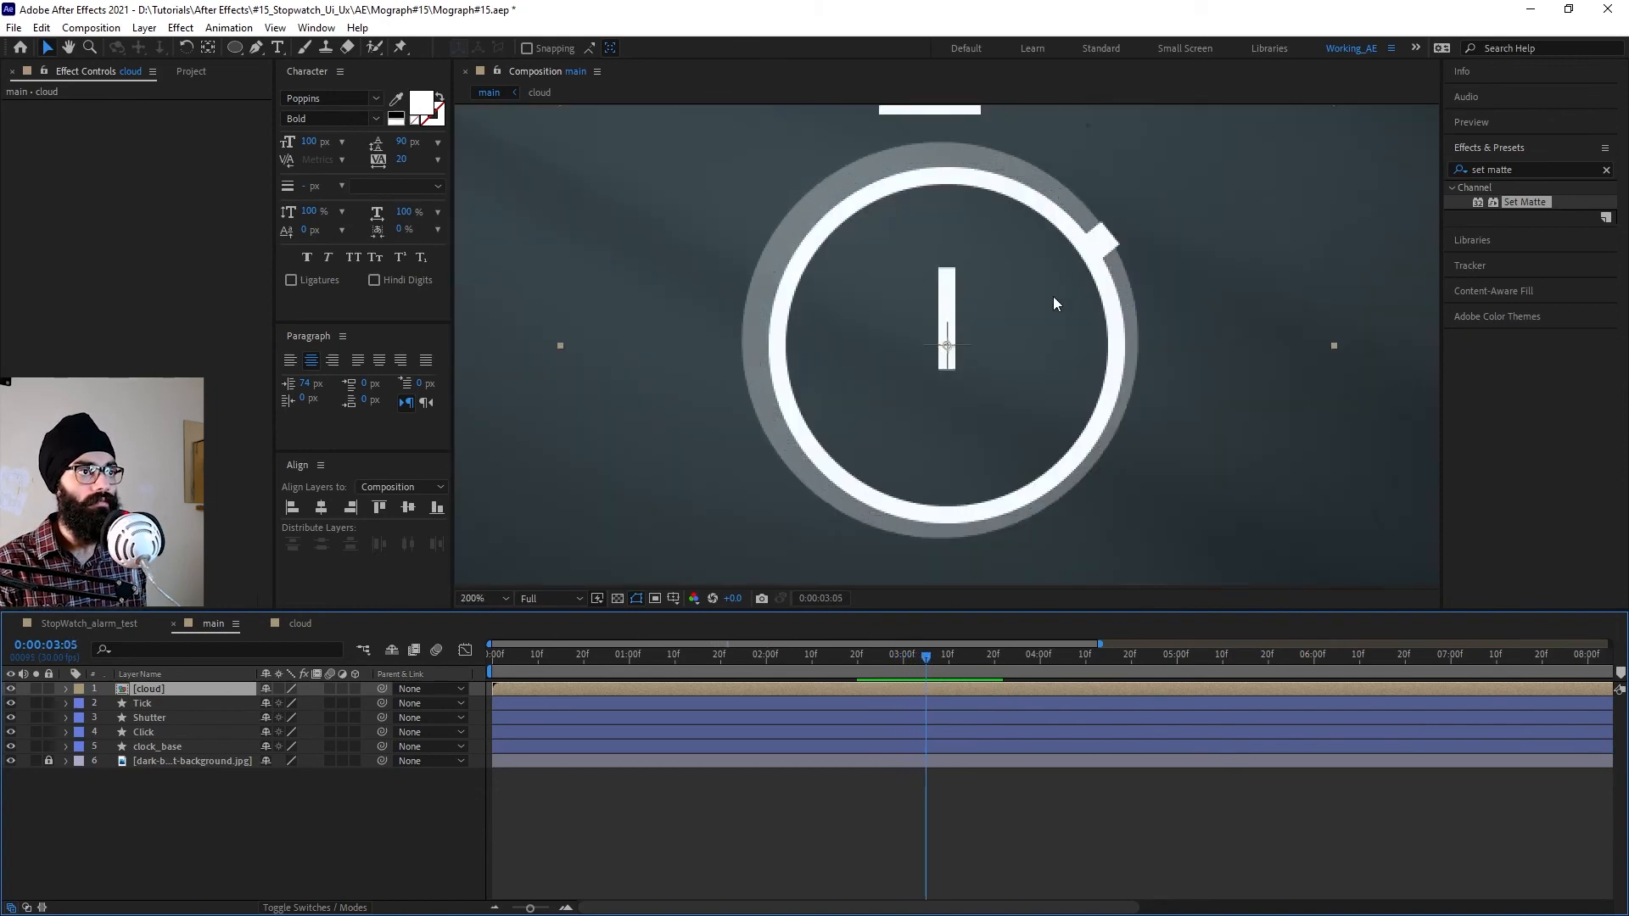
drag(902, 157, 905, 165)
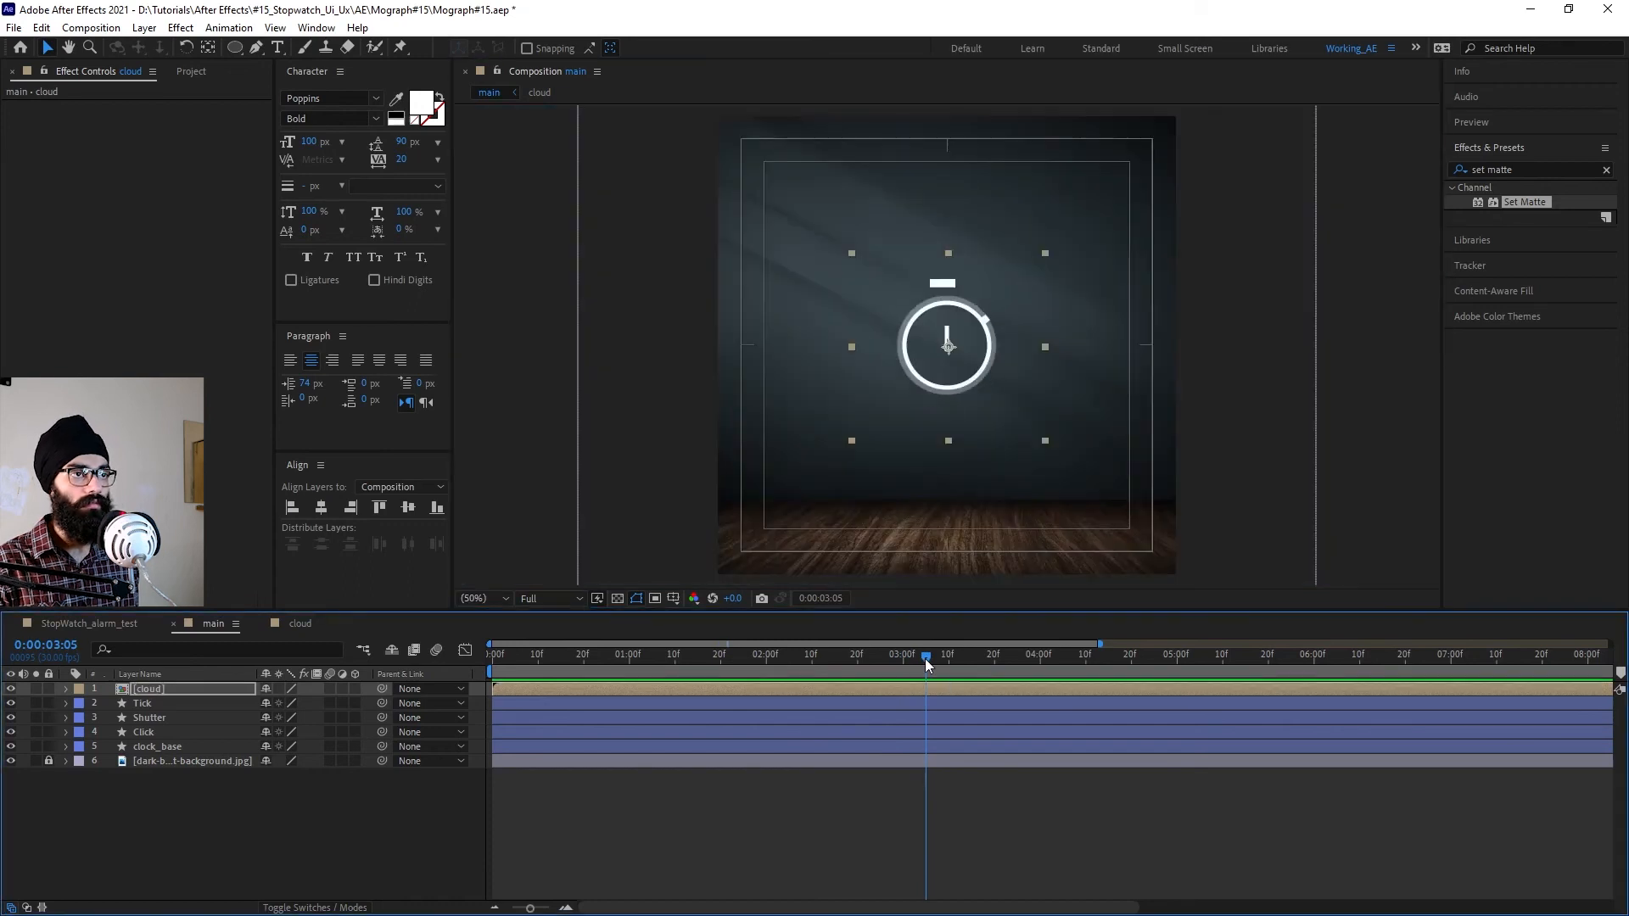
Step: Trim the cloud layer's in point to 0:00:03:00 and preview the animation
drag(927, 664, 905, 665)
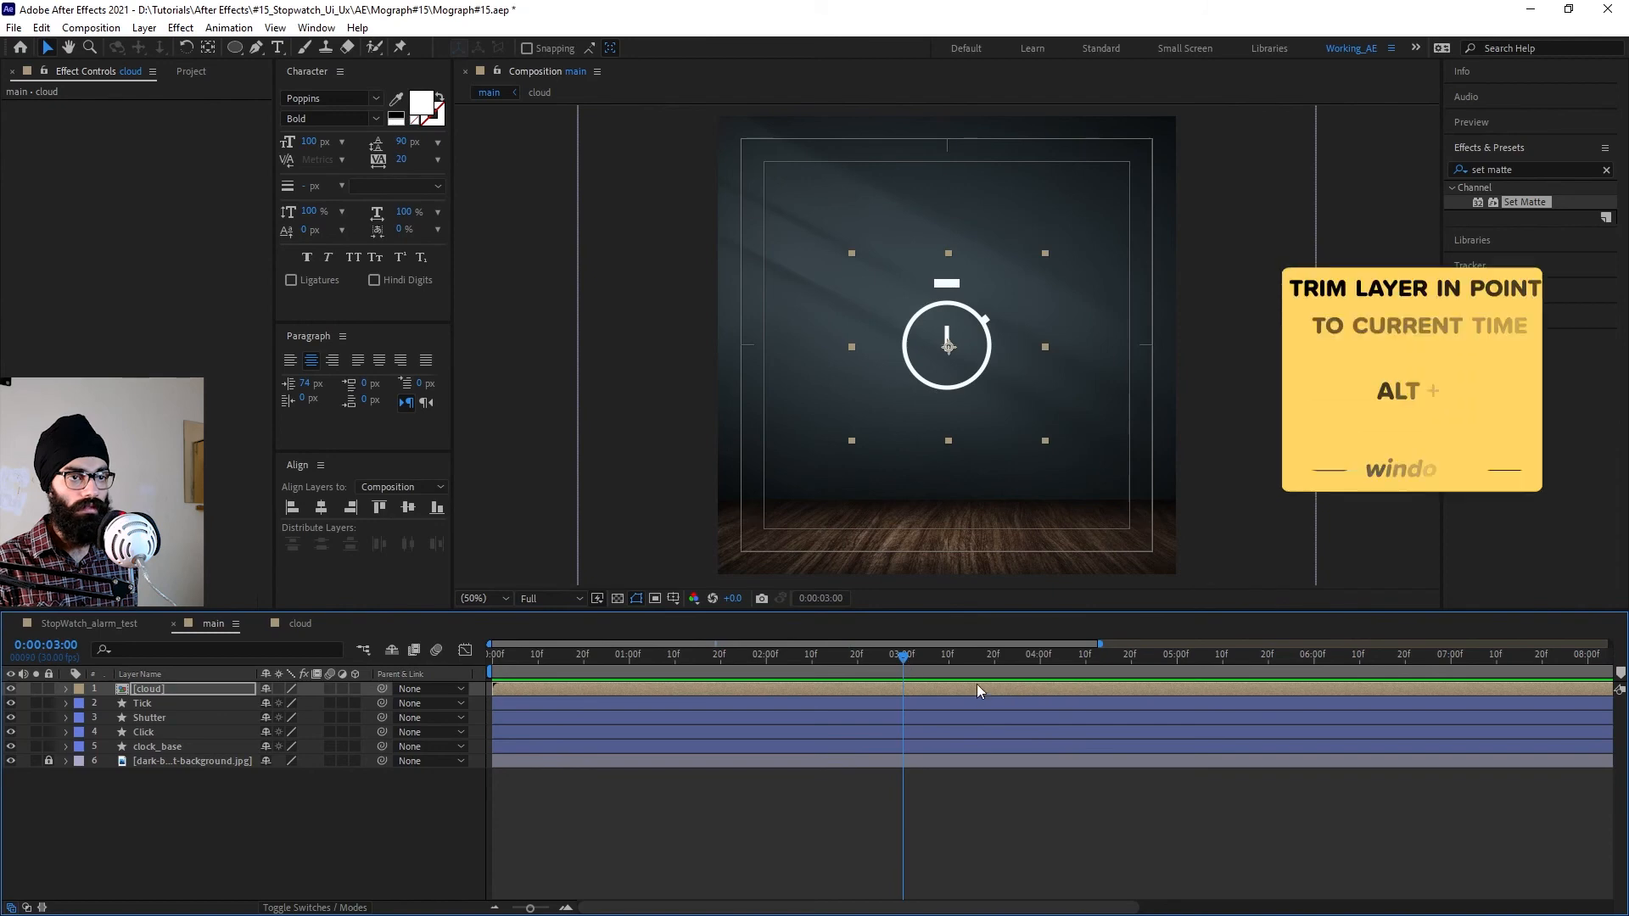
key(alt+bracketleft)
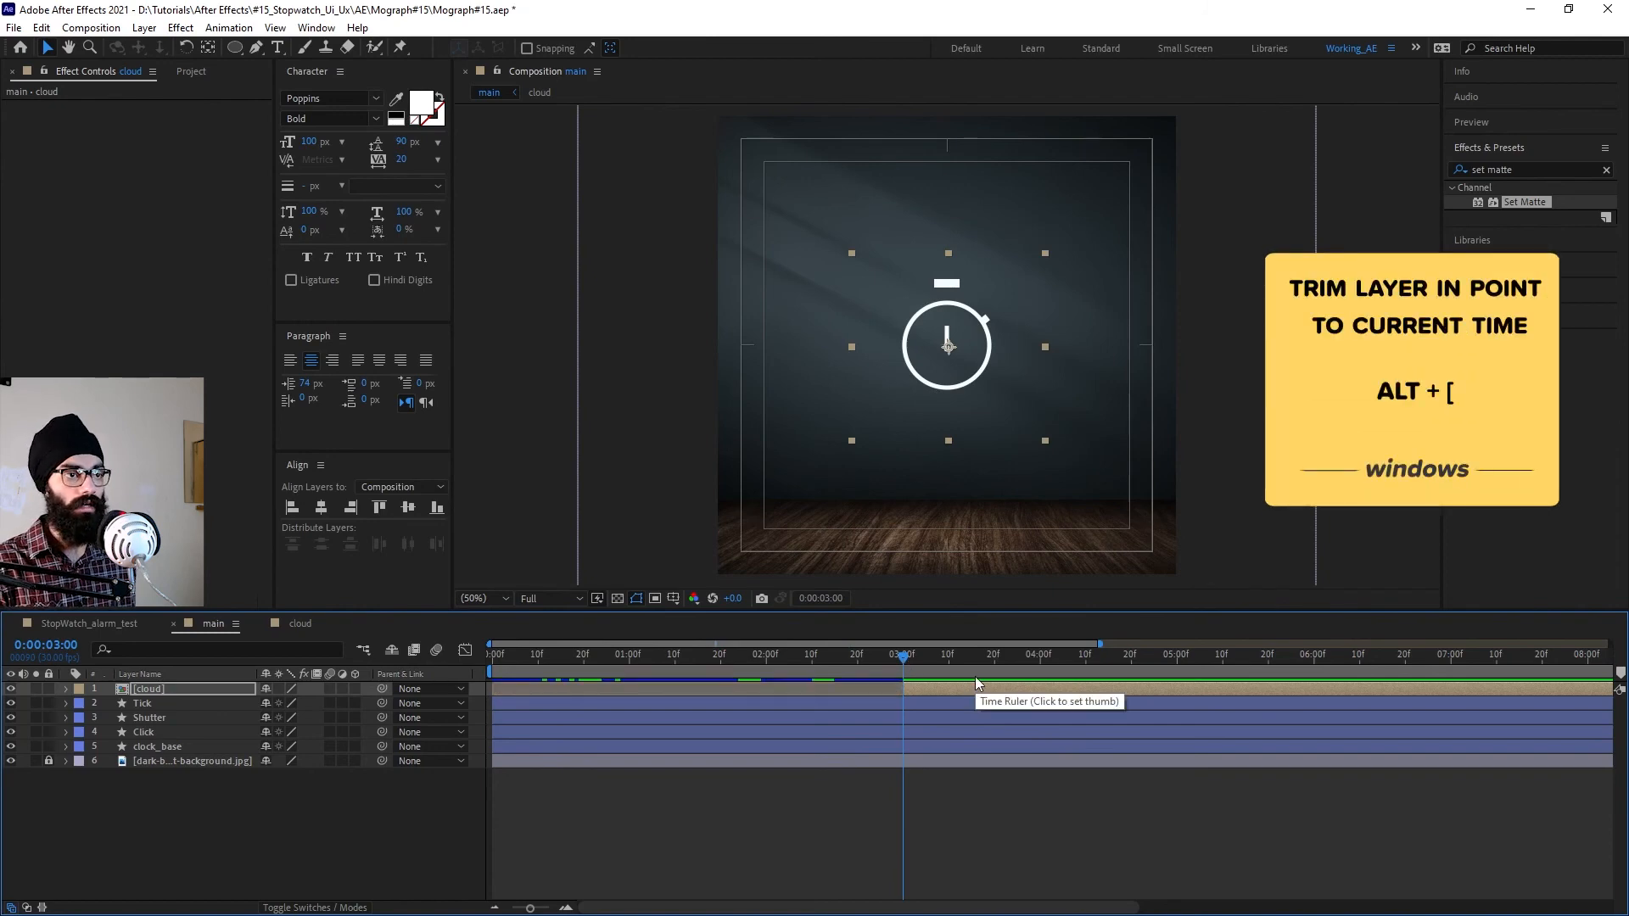
key(space)
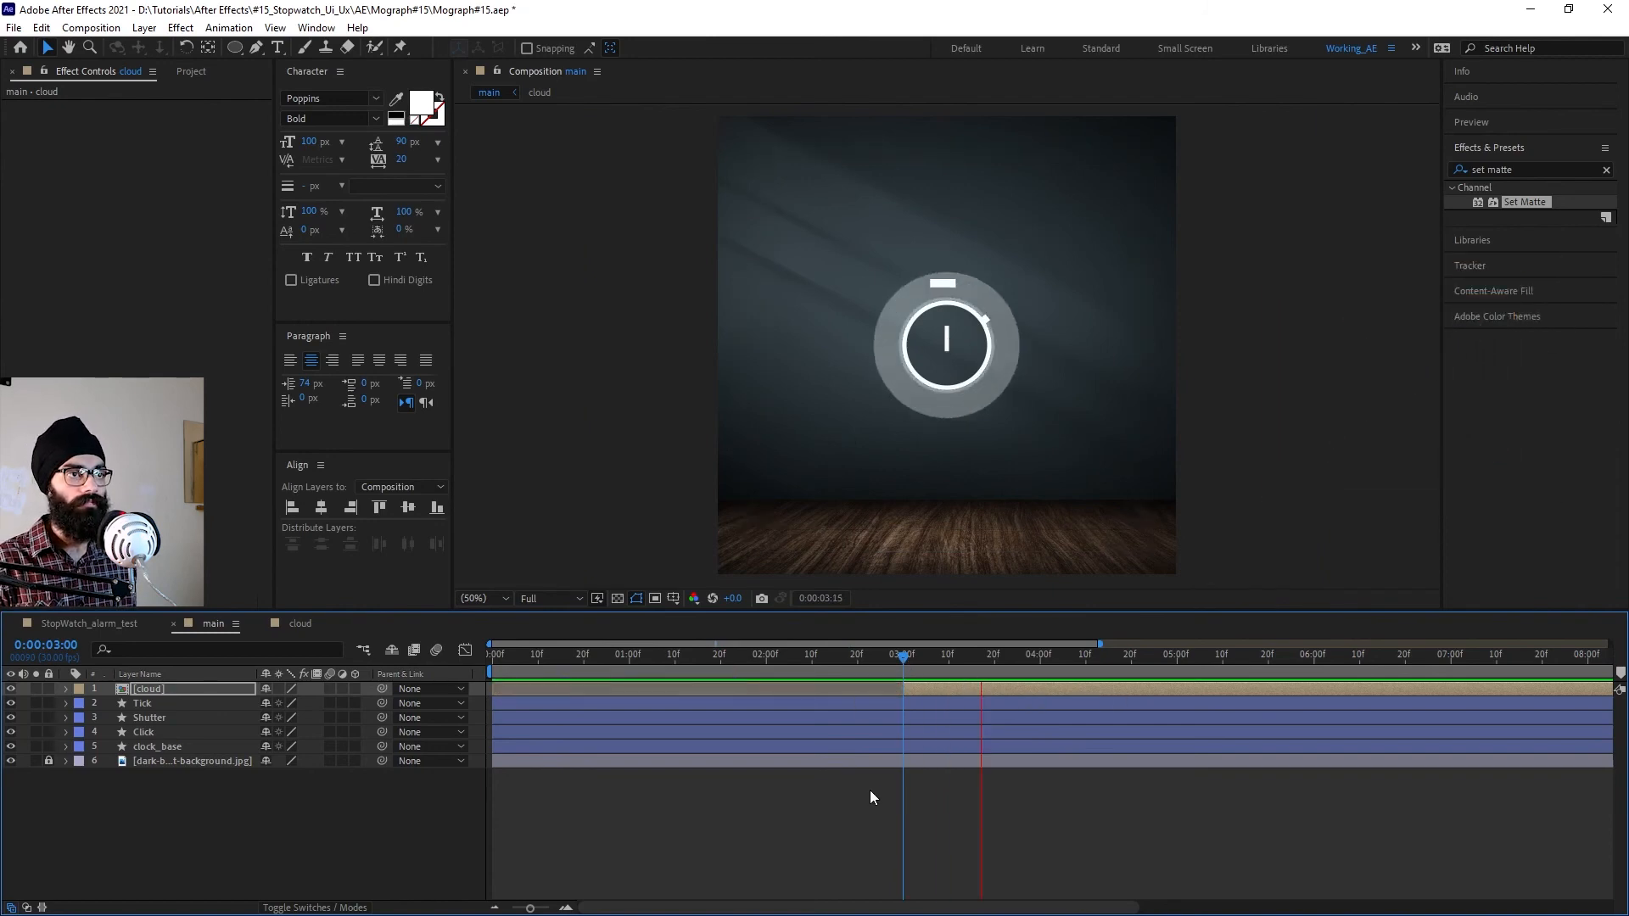
Step: Duplicate the cloud layer twice, with the copies' in points at 0:00:05:01 and 0:00:06:29
click(1180, 656)
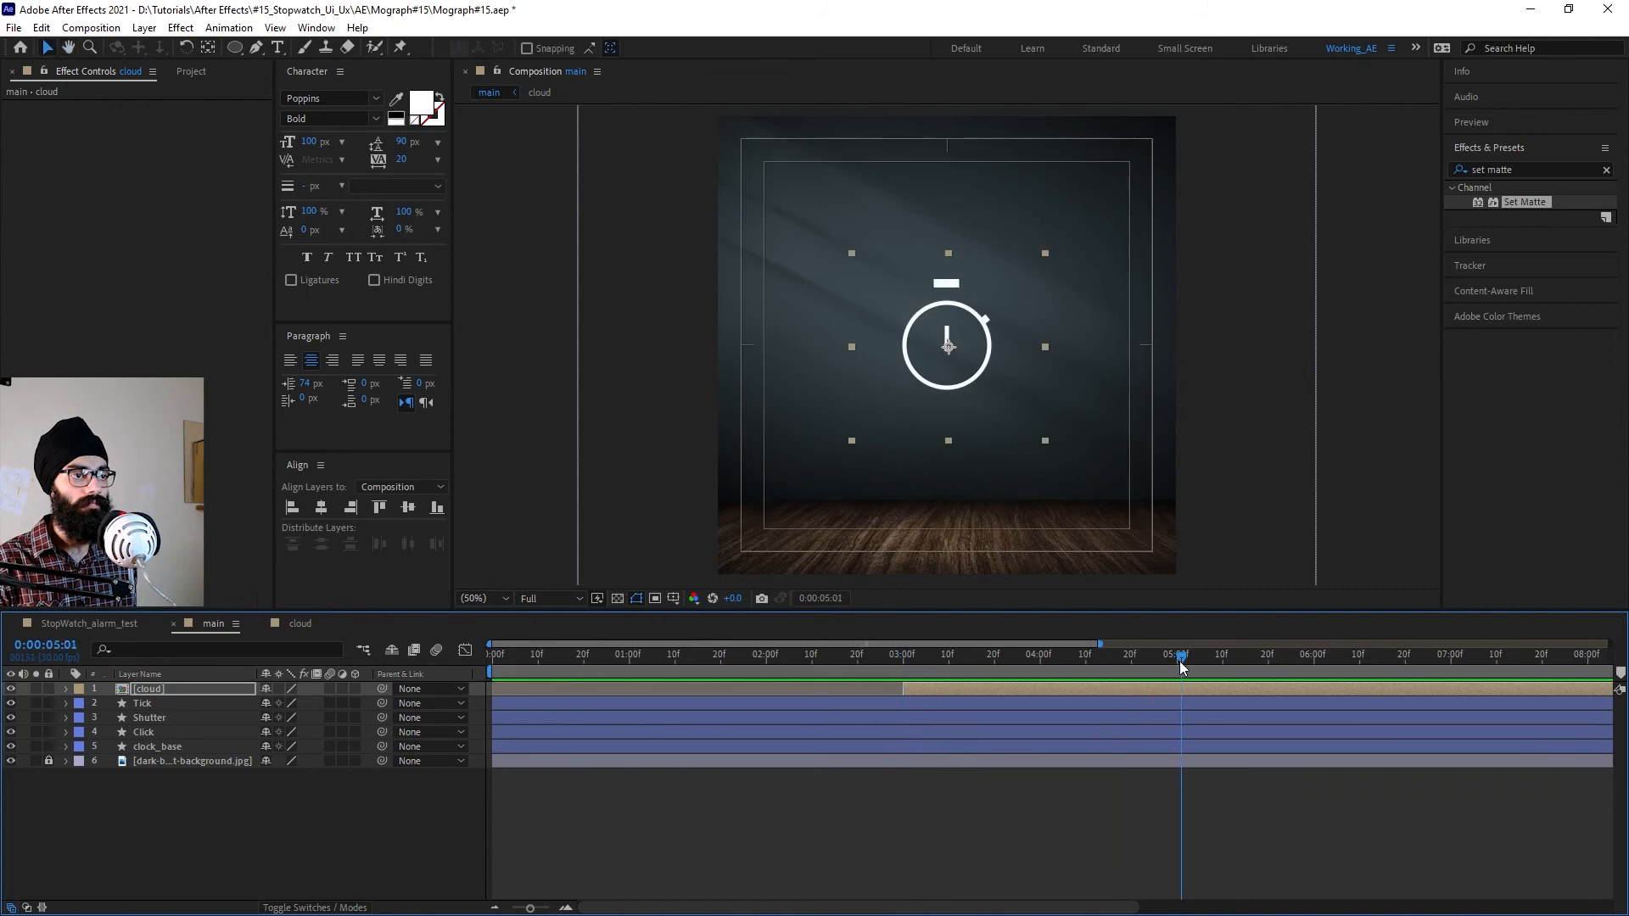
key(semicolon)
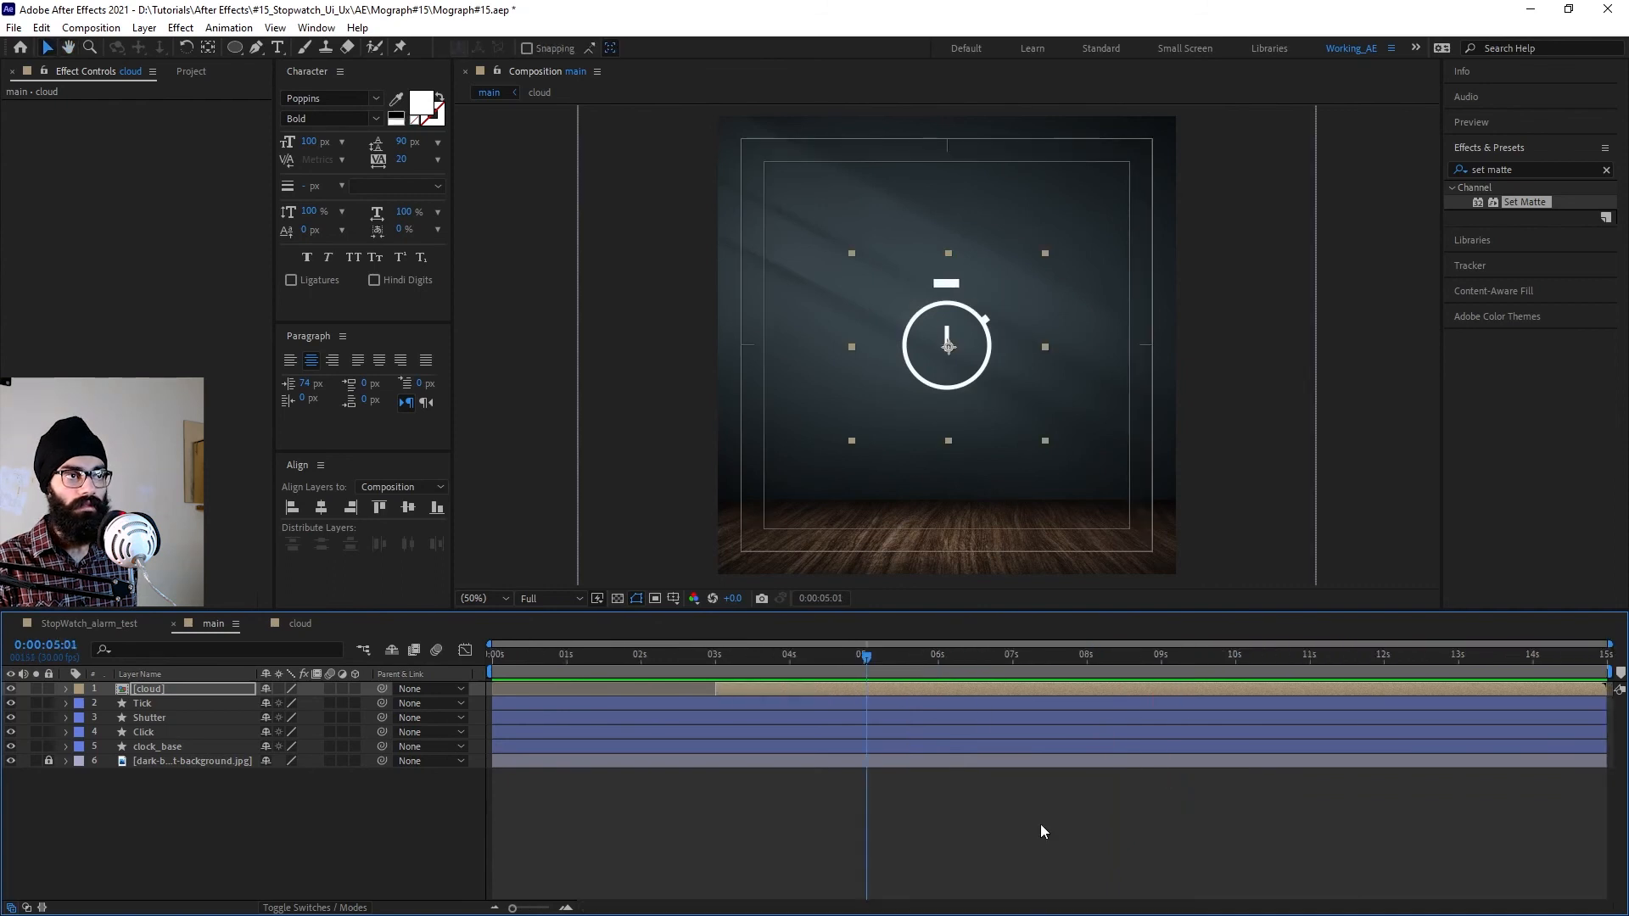
key(ctrl+d)
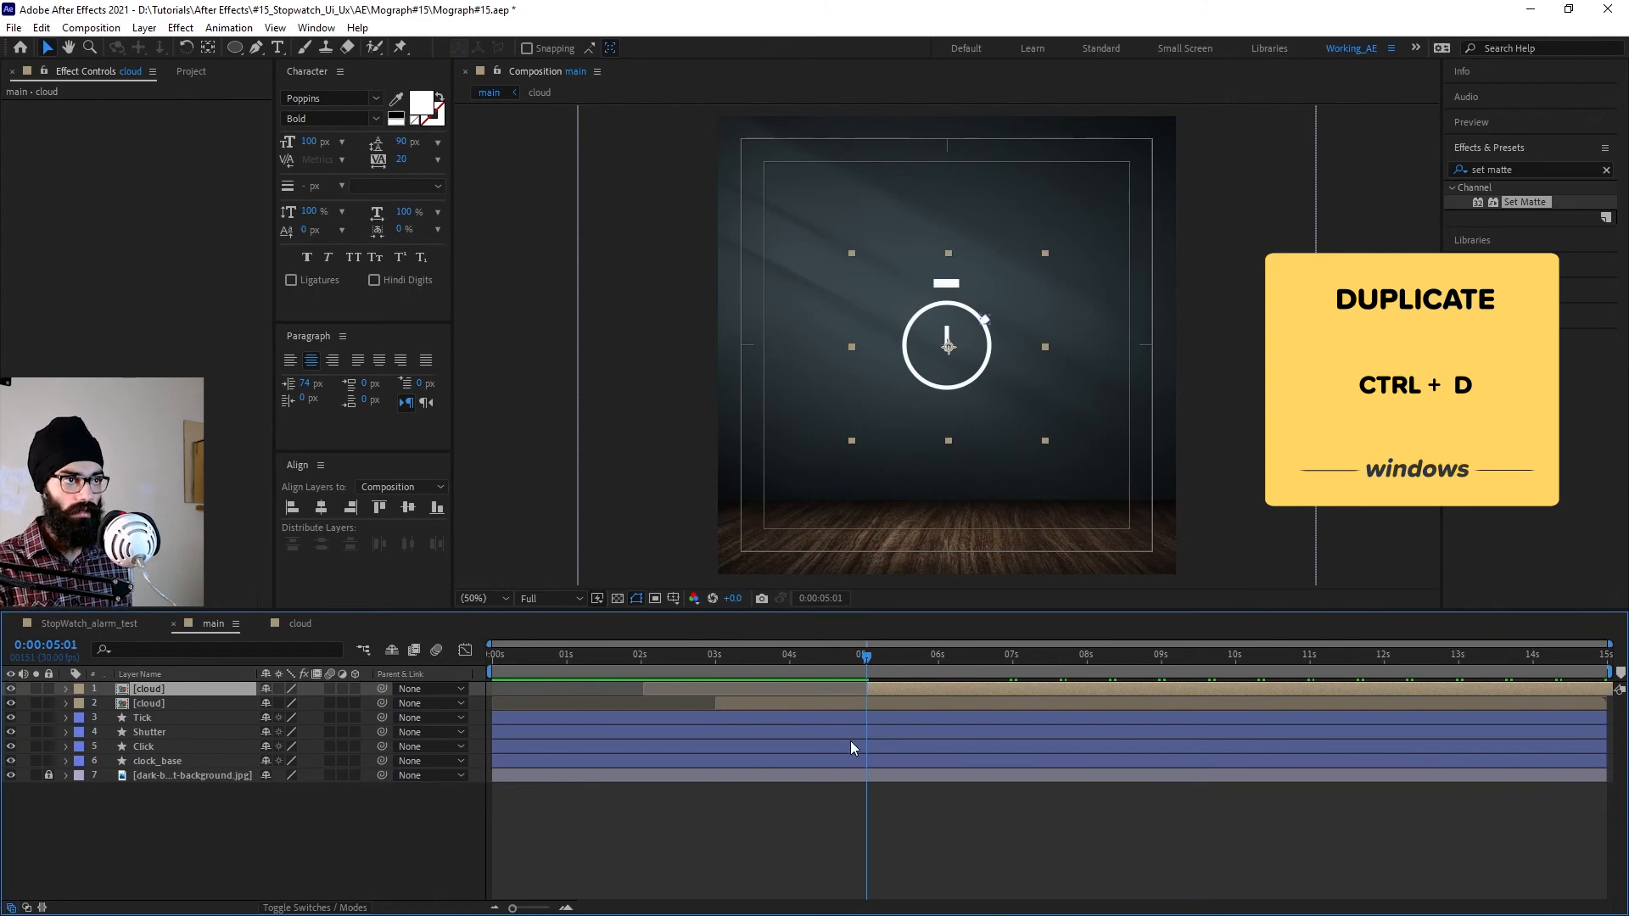
key(space)
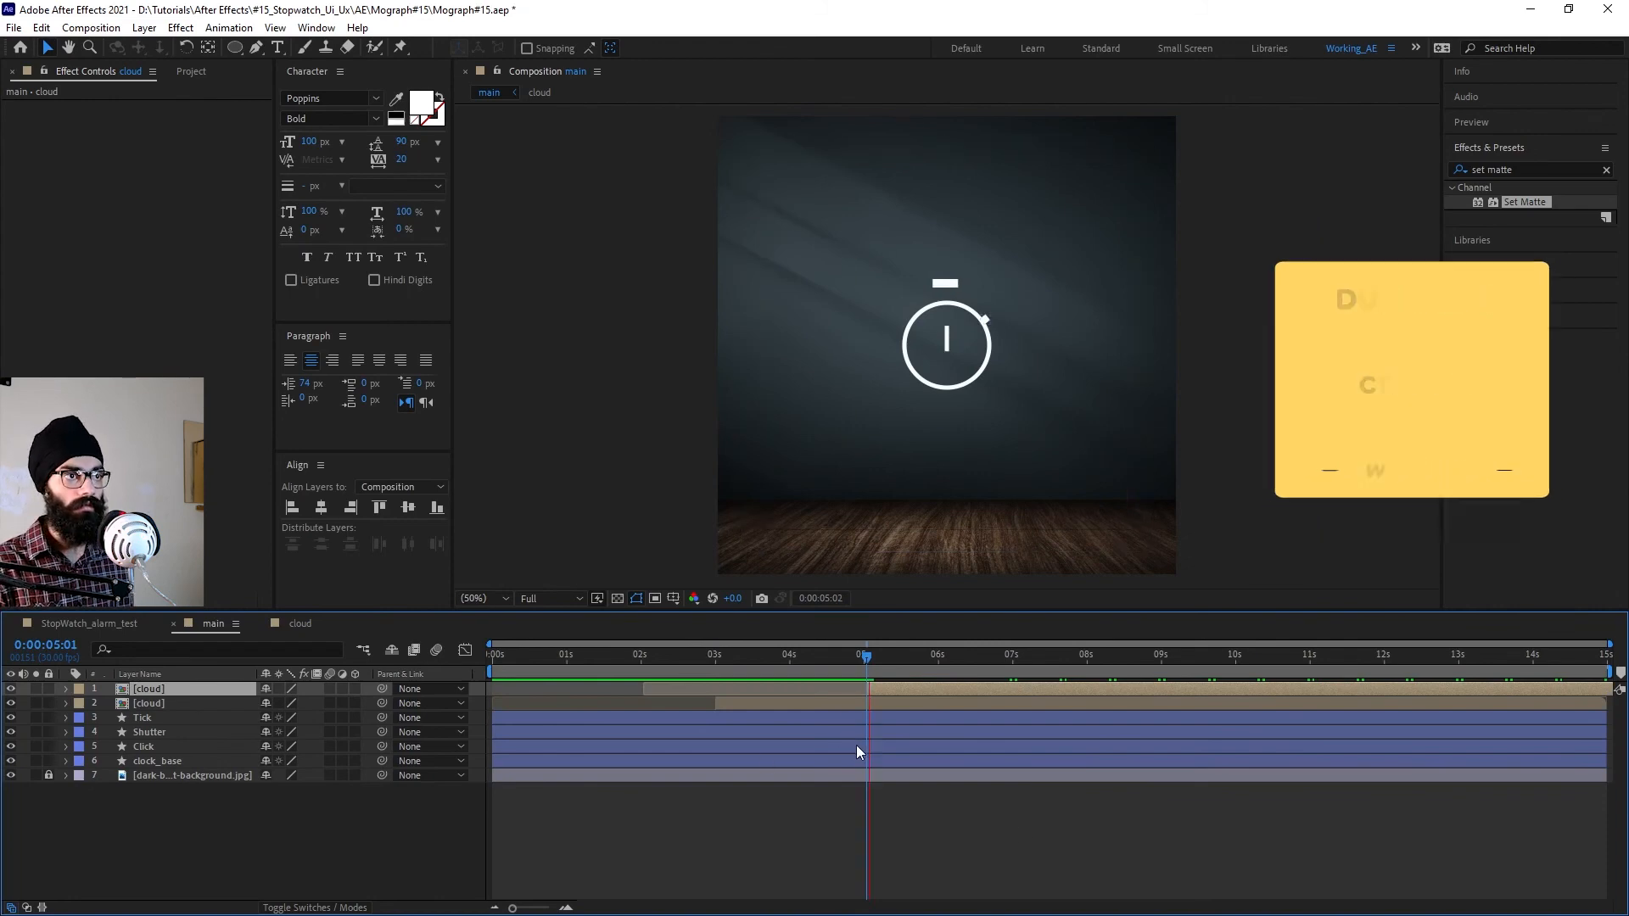
click(1008, 663)
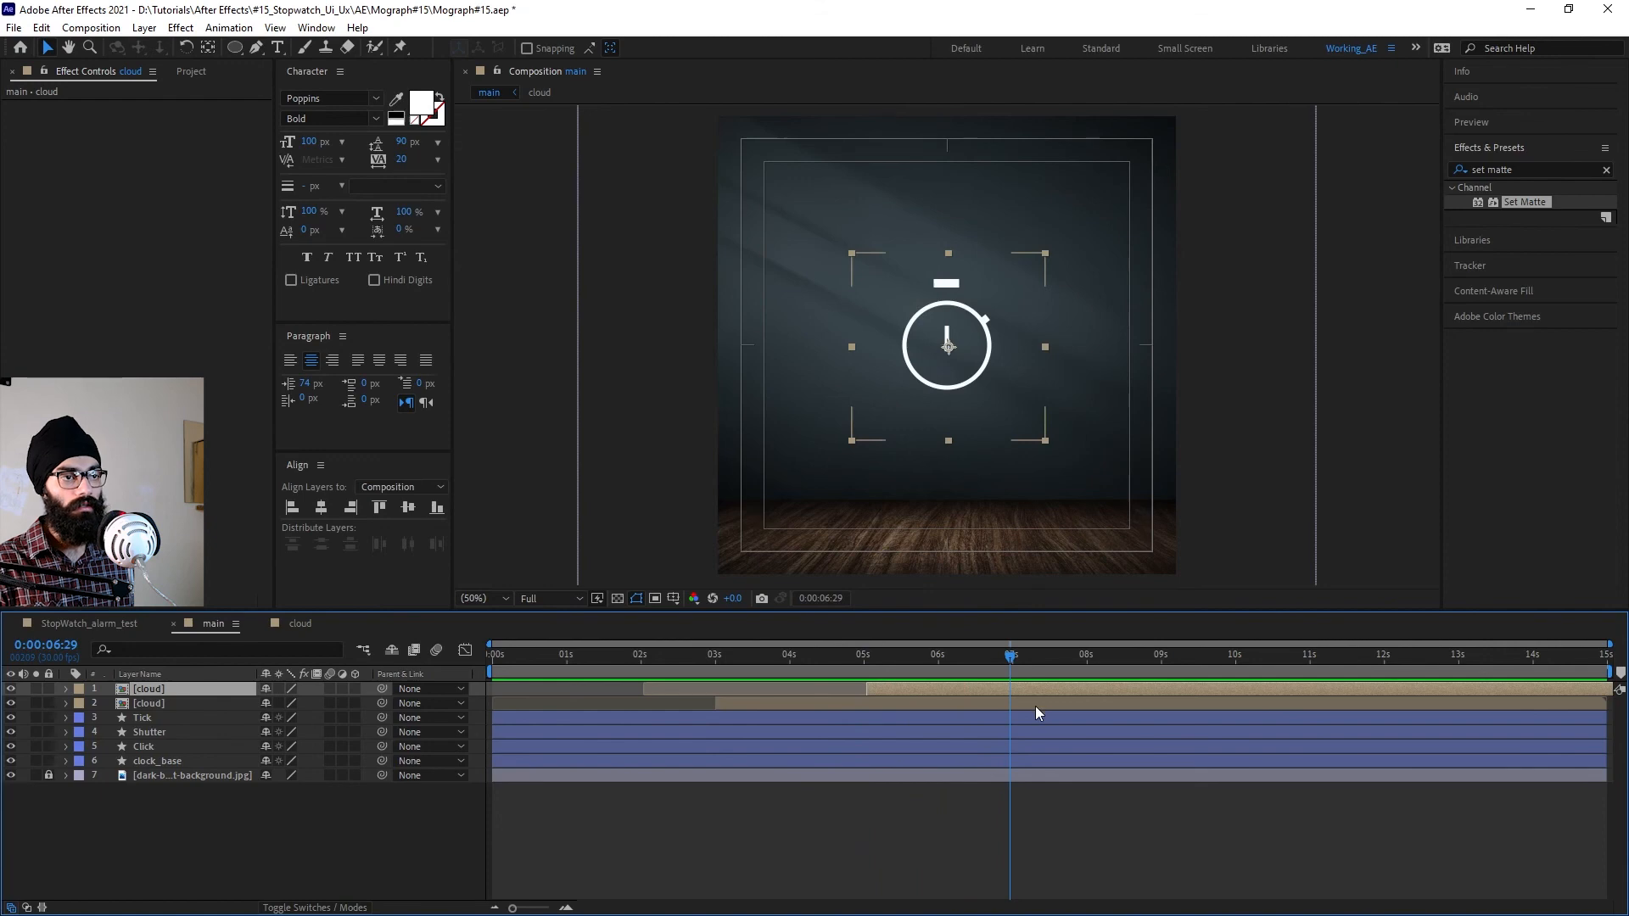
key(ctrl+d)
key(bracketleft)
Step: Set the work area end to 0:00:11:00 and preview the whole animation
click(1236, 658)
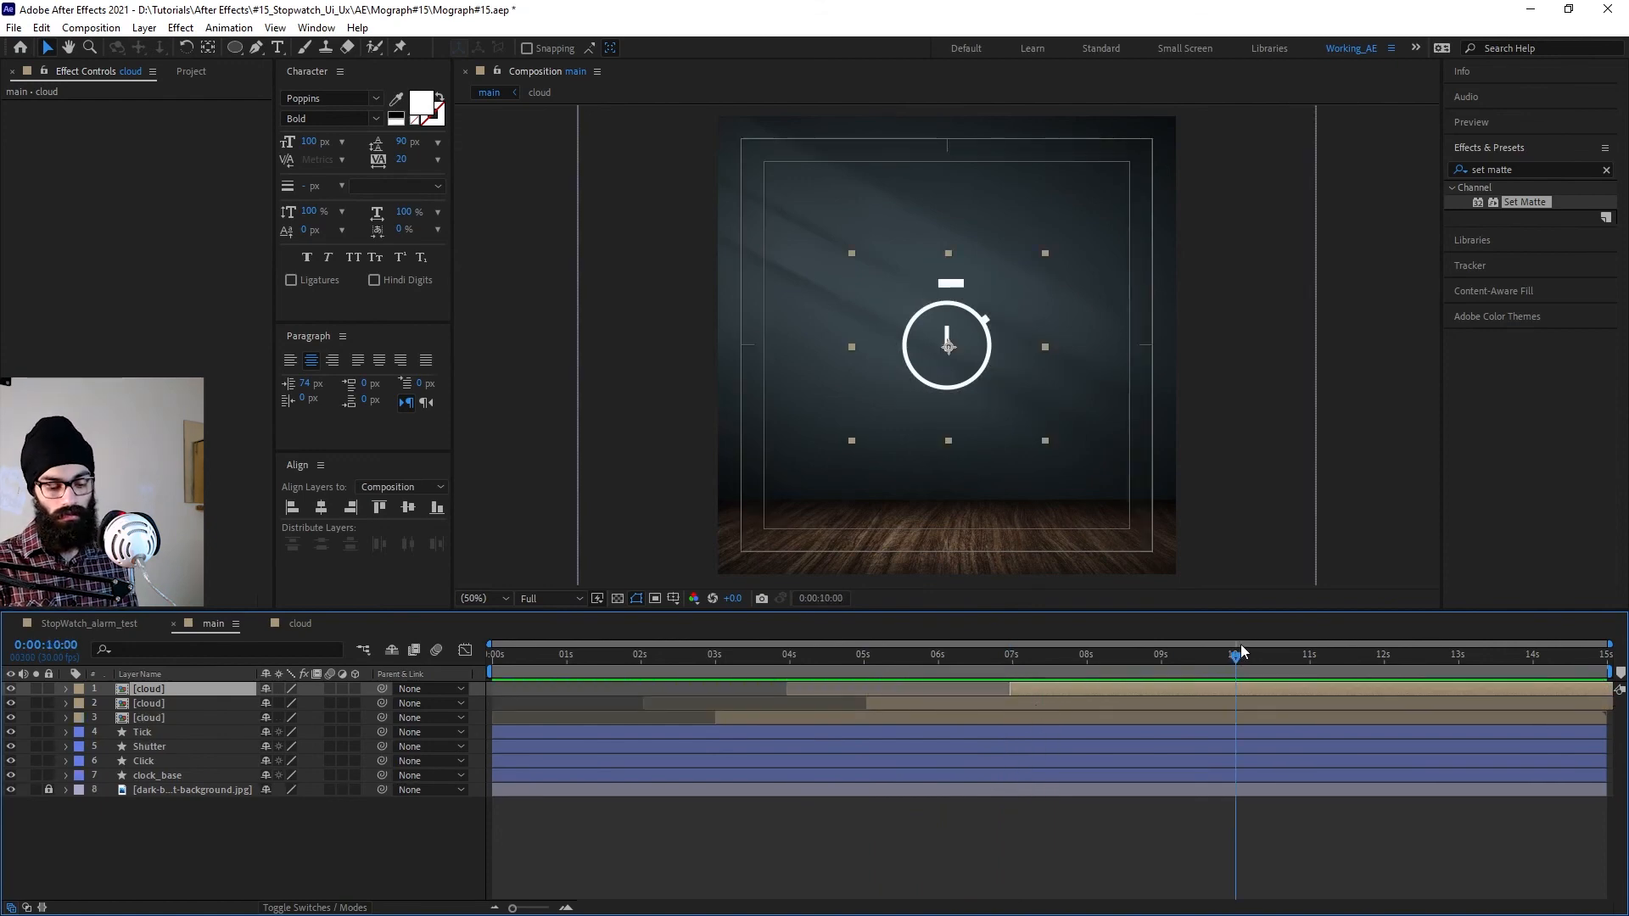
key(n)
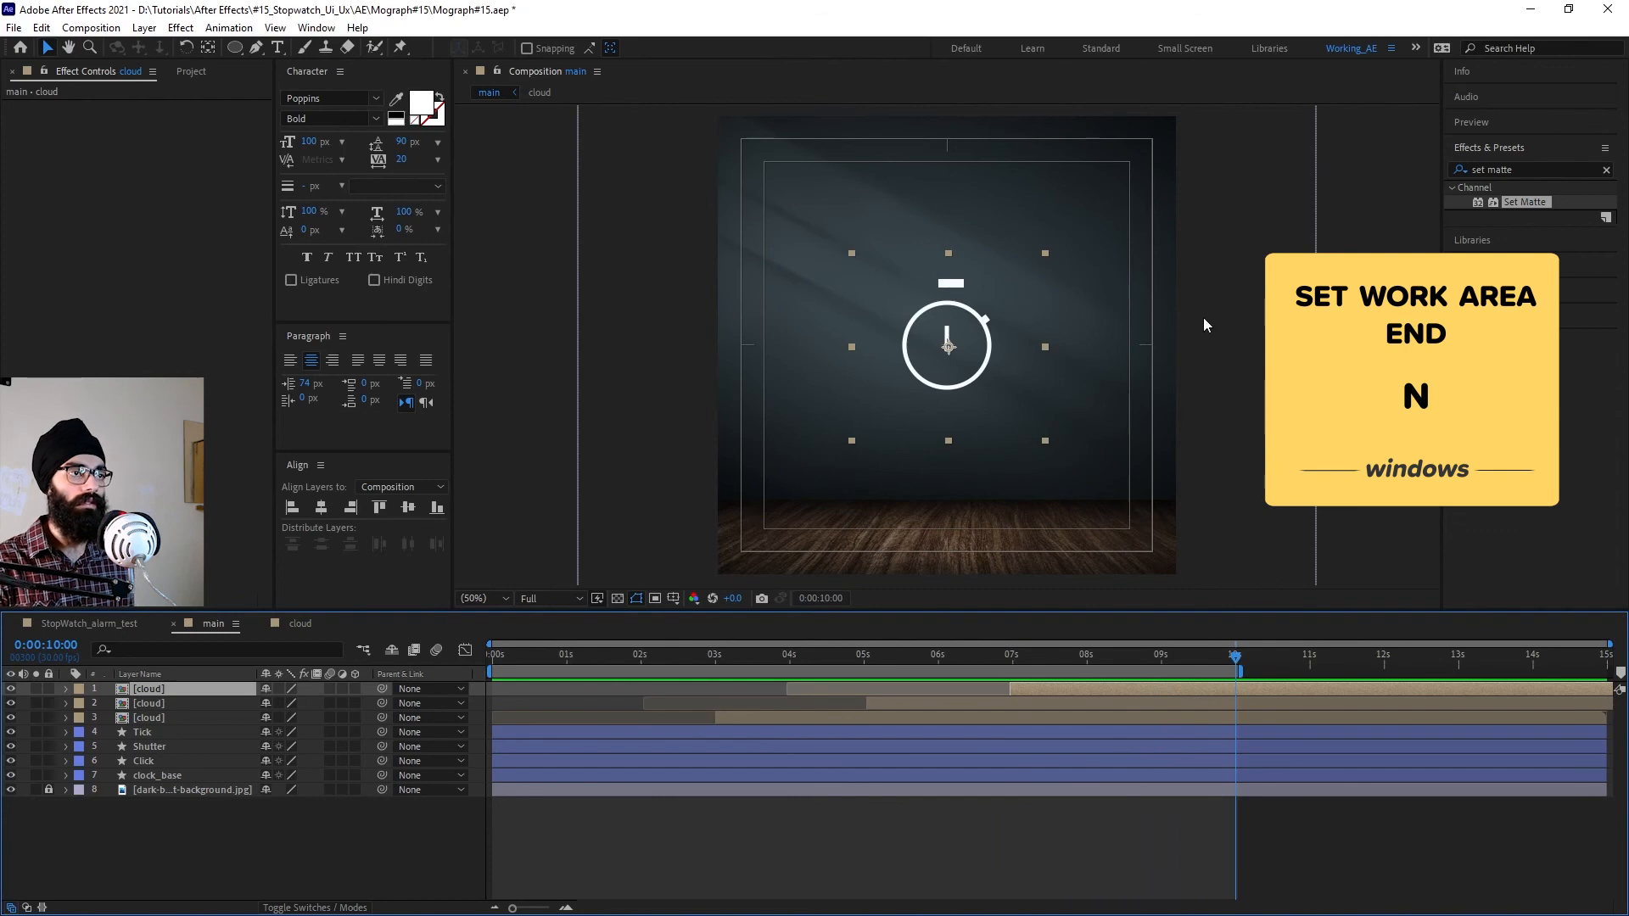
key(space)
click(1310, 660)
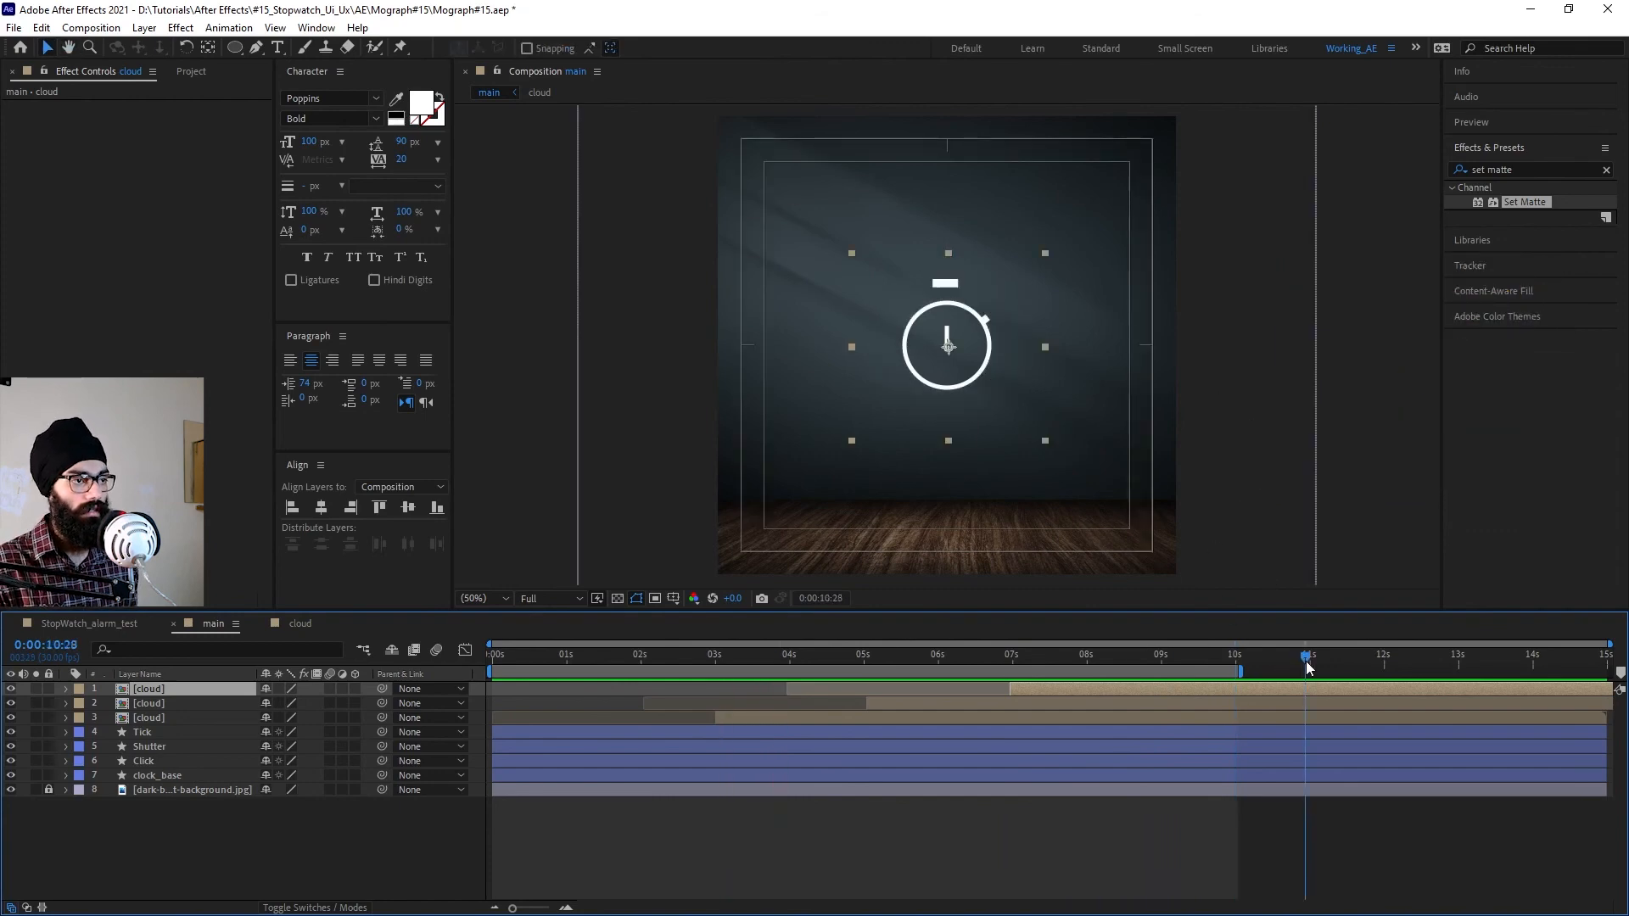
drag(1310, 664, 1310, 664)
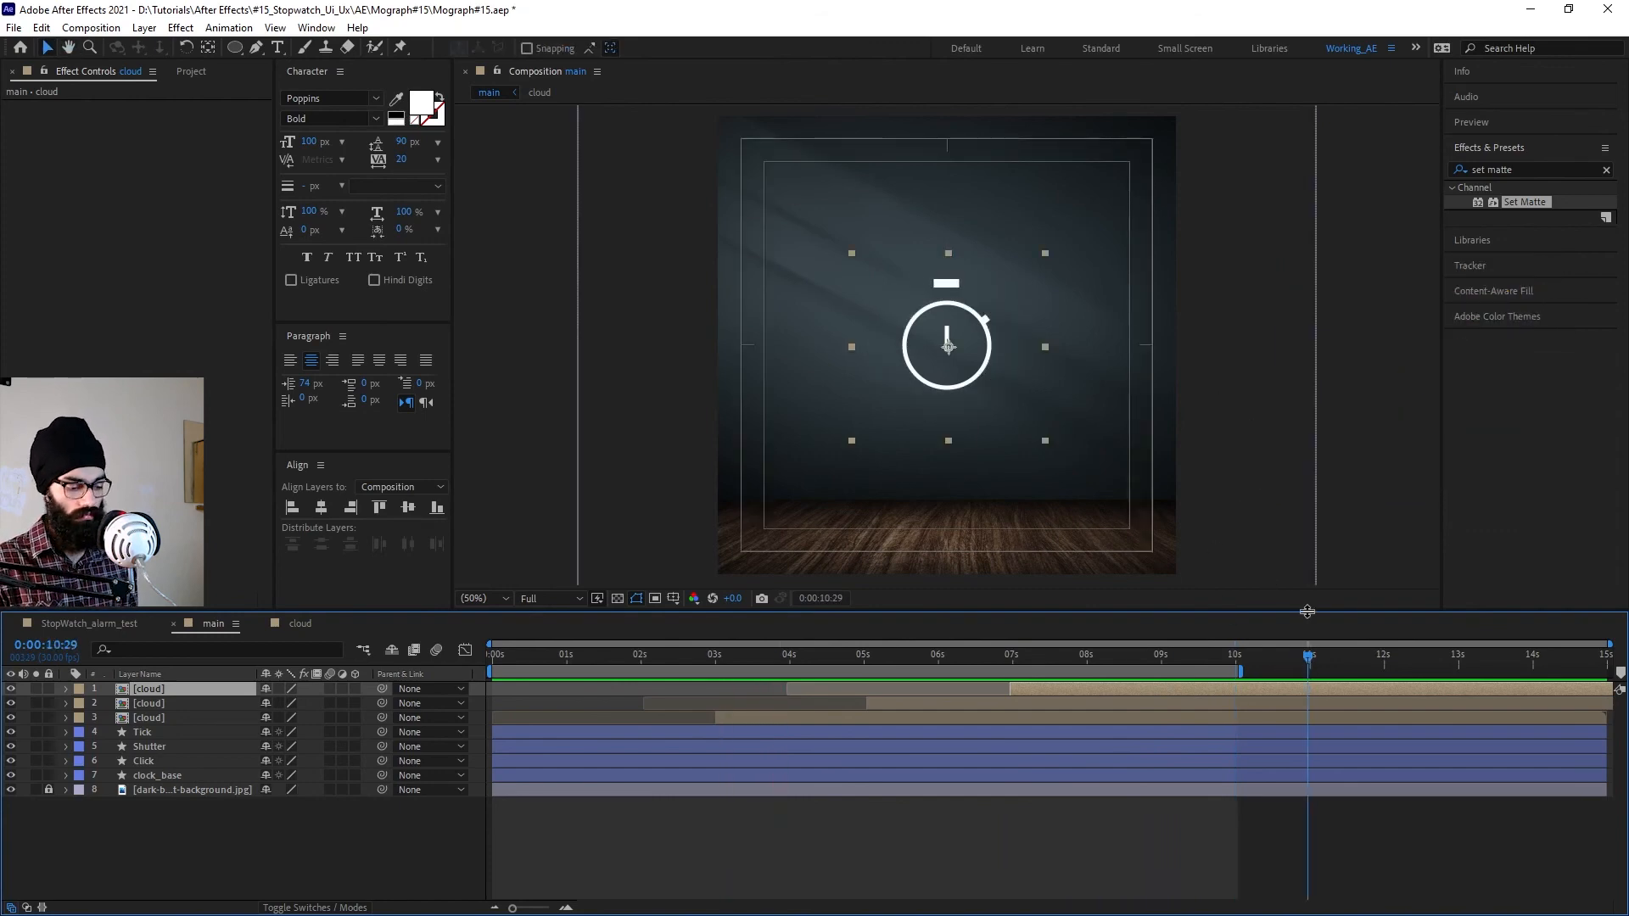
key(n)
key(space)
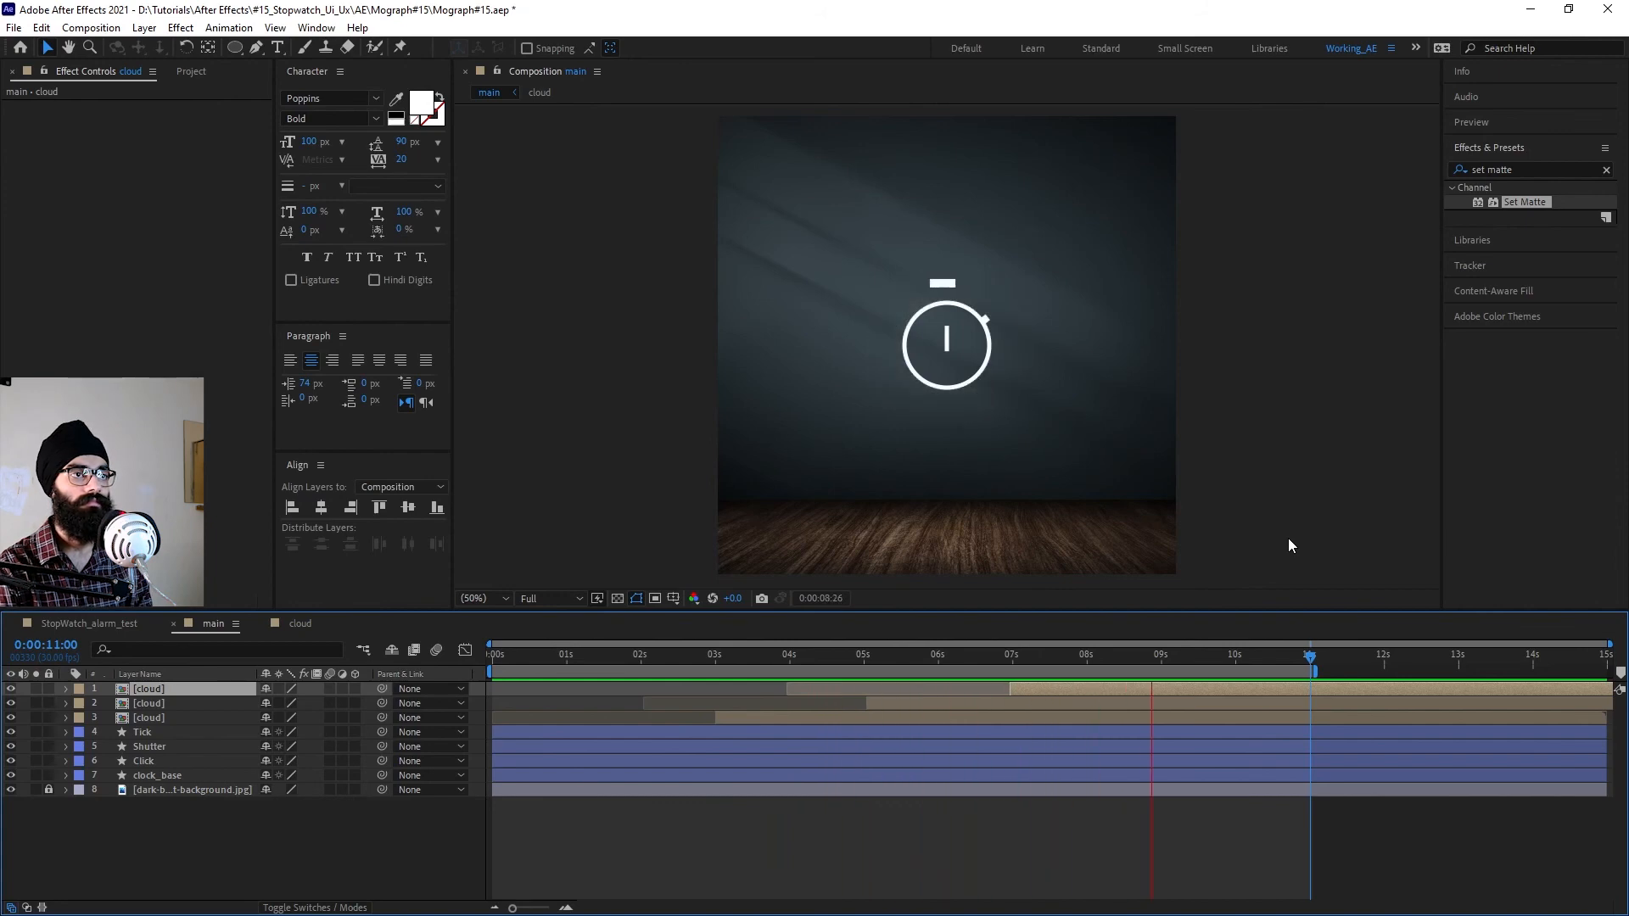
Step: Enable motion blur for the Shutter layer and the composition, and preview the result at 100% magnification
mouse_move(664, 671)
mouse_down()
mouse_move(775, 657)
mouse_move(685, 671)
mouse_up()
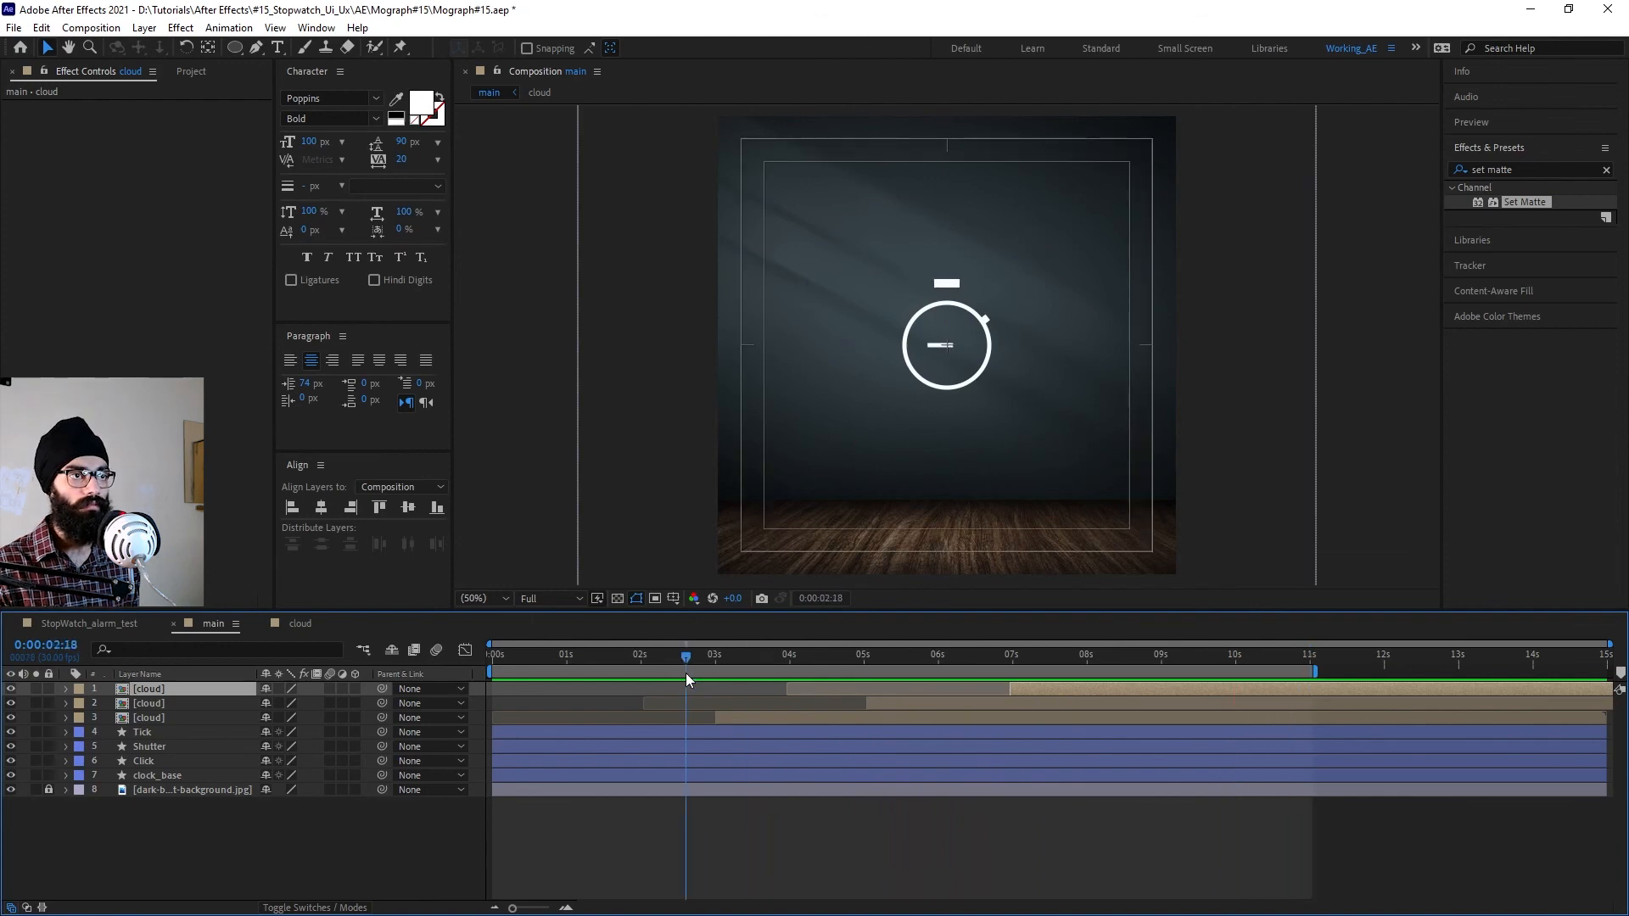
click(163, 750)
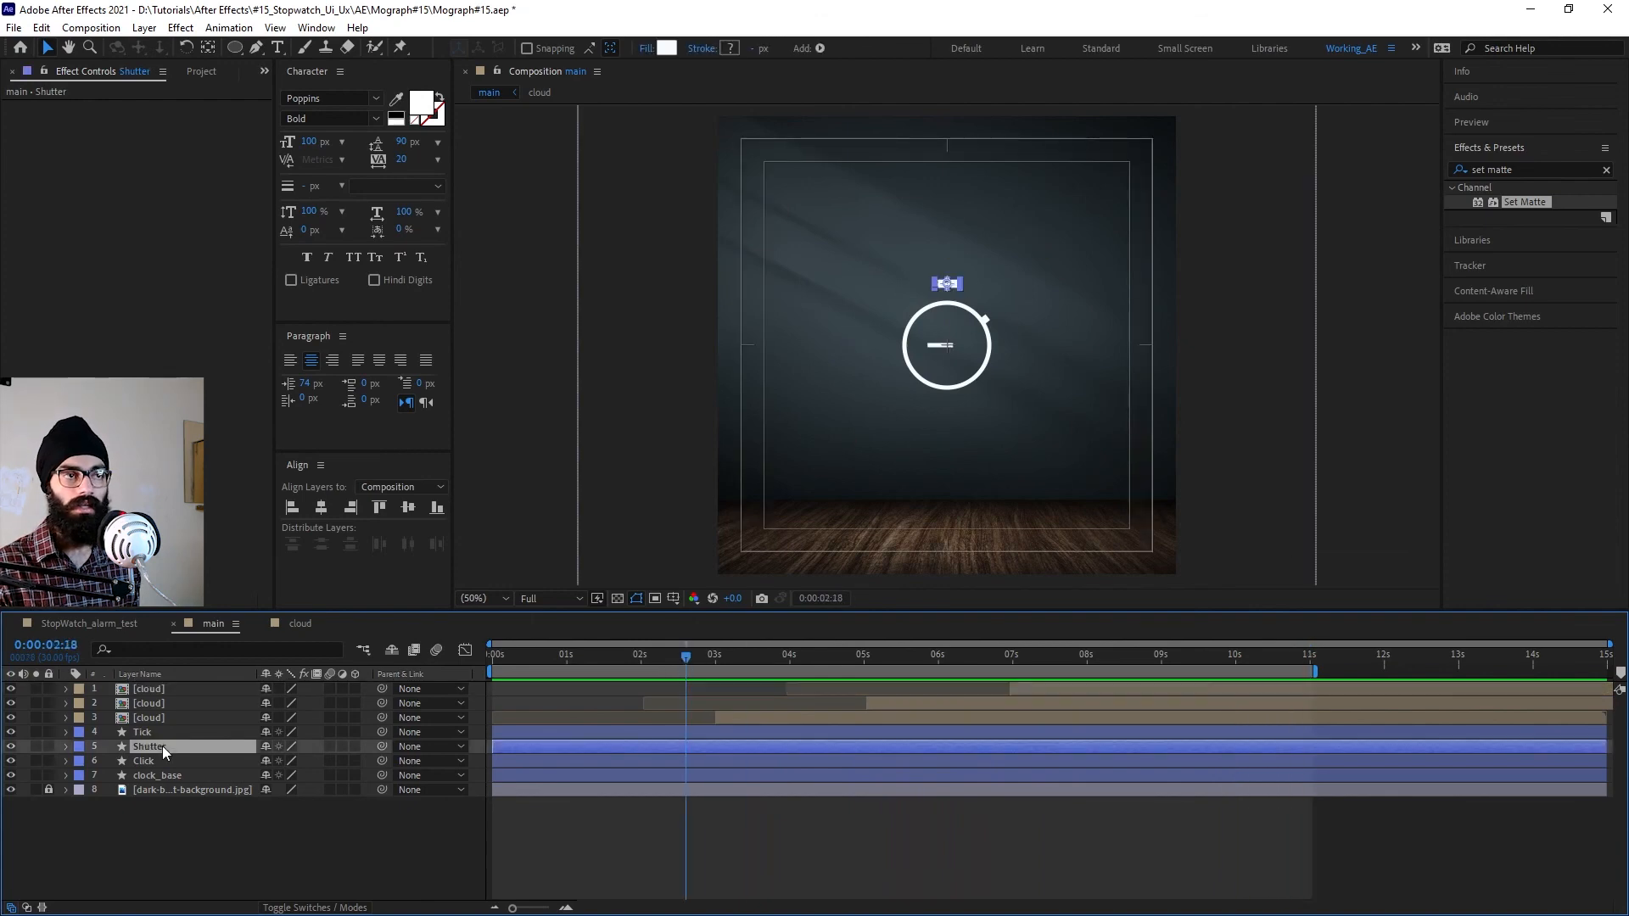
click(330, 747)
key(slash)
key(space)
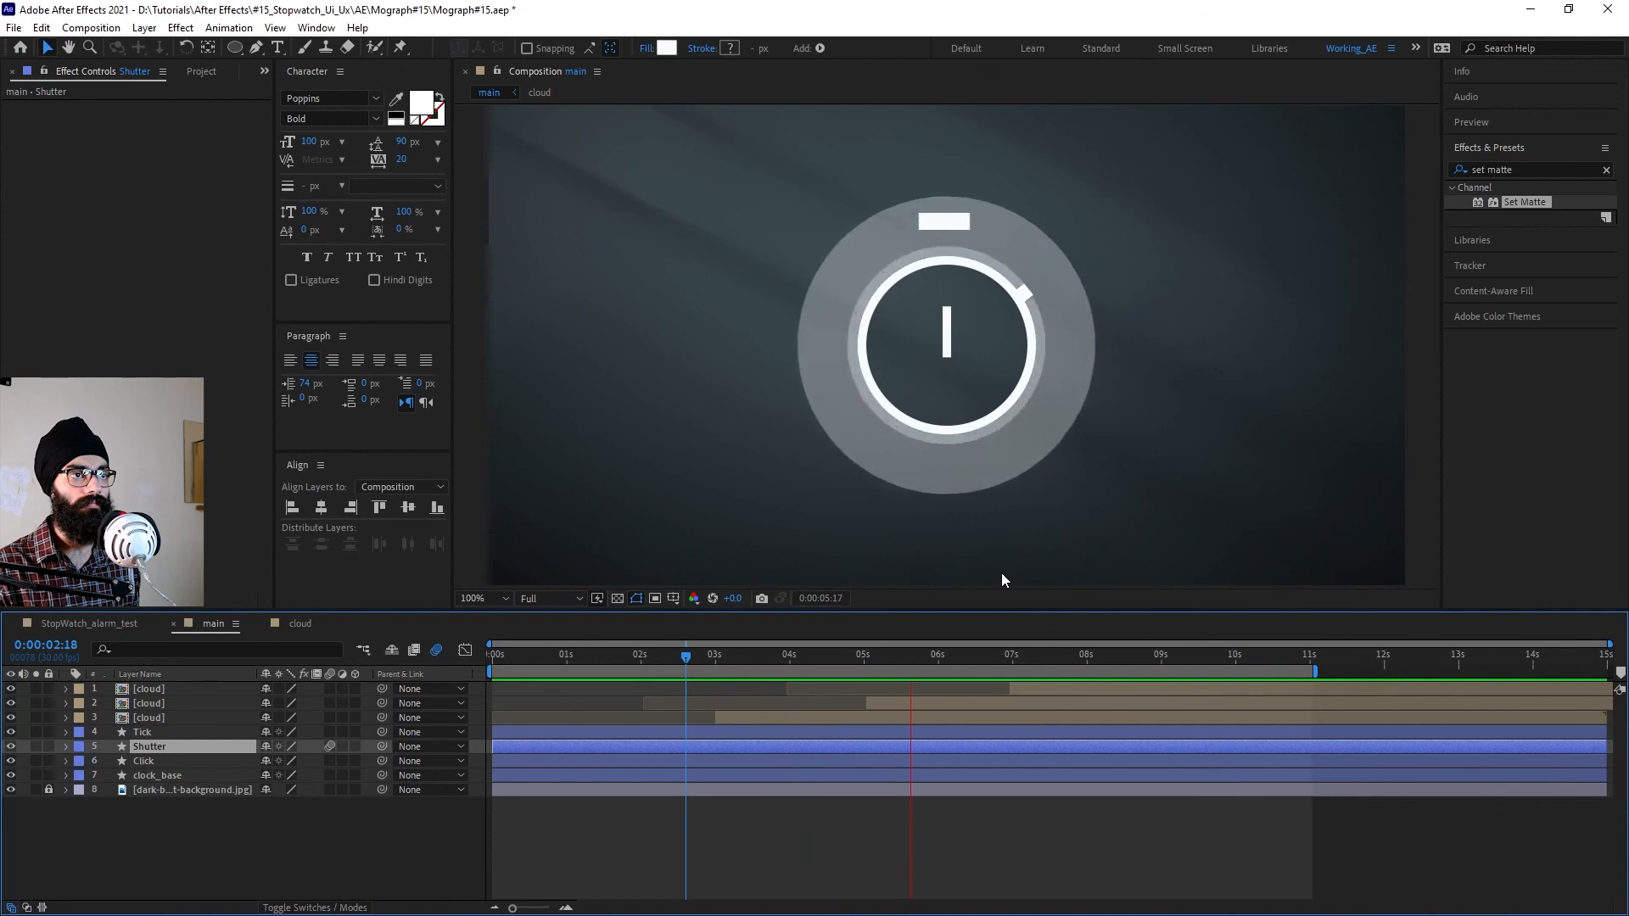
Step: Compress the Shutter's three Position keyframes proportionally to span 0:00:03:00 to 0:00:03:05, and preview the faster movement
click(197, 842)
click(195, 748)
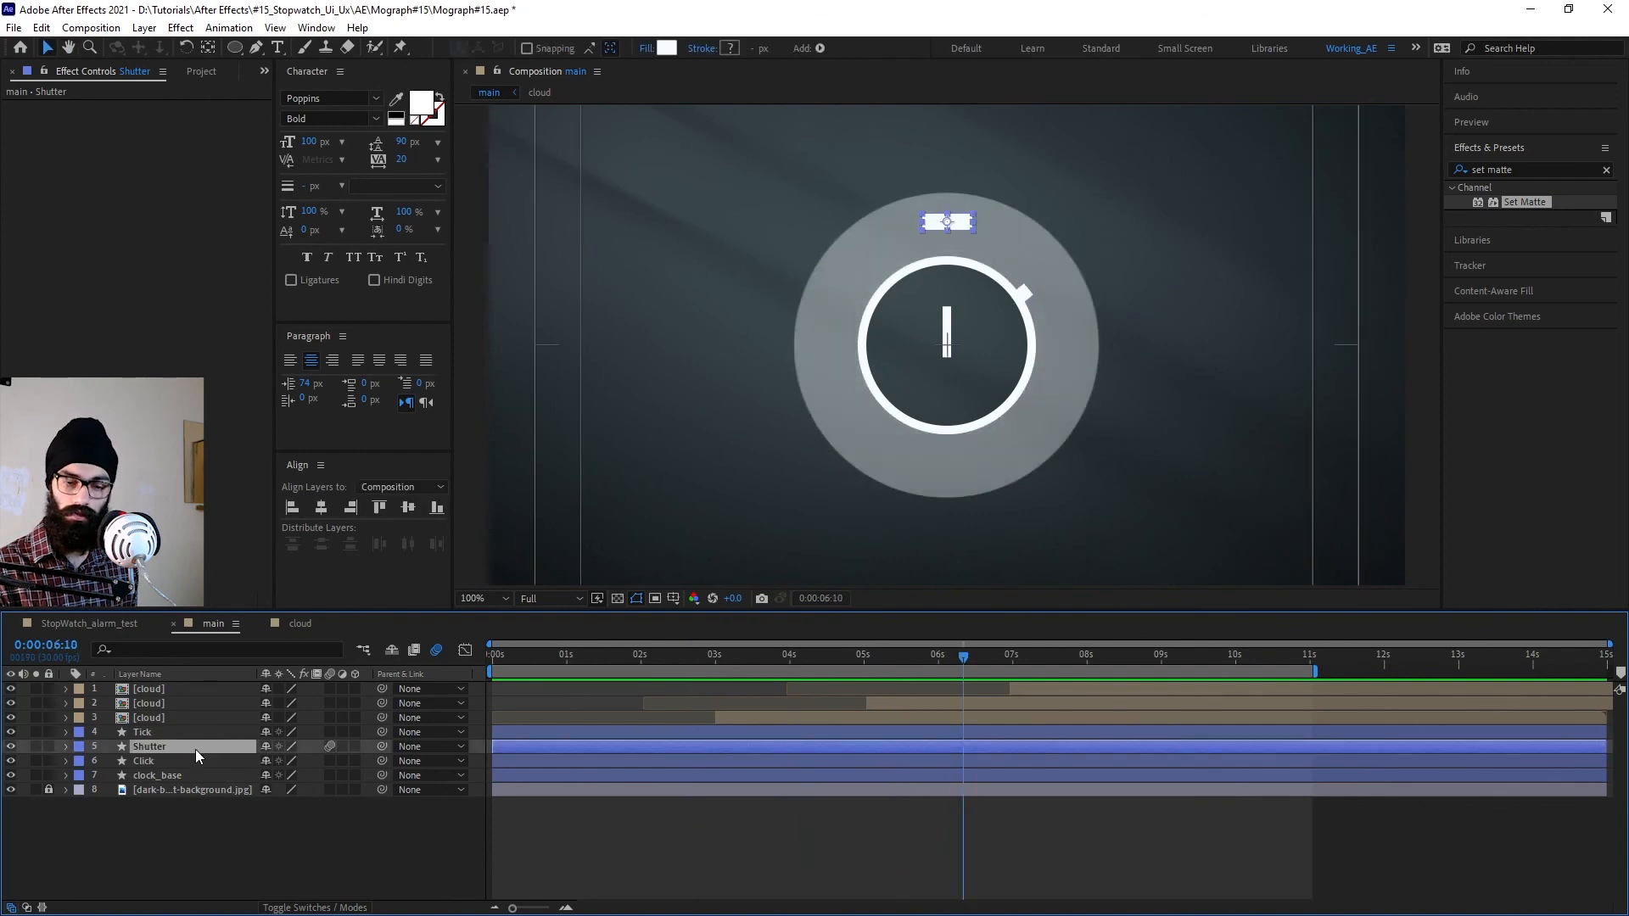
key(u)
drag(963, 656, 700, 674)
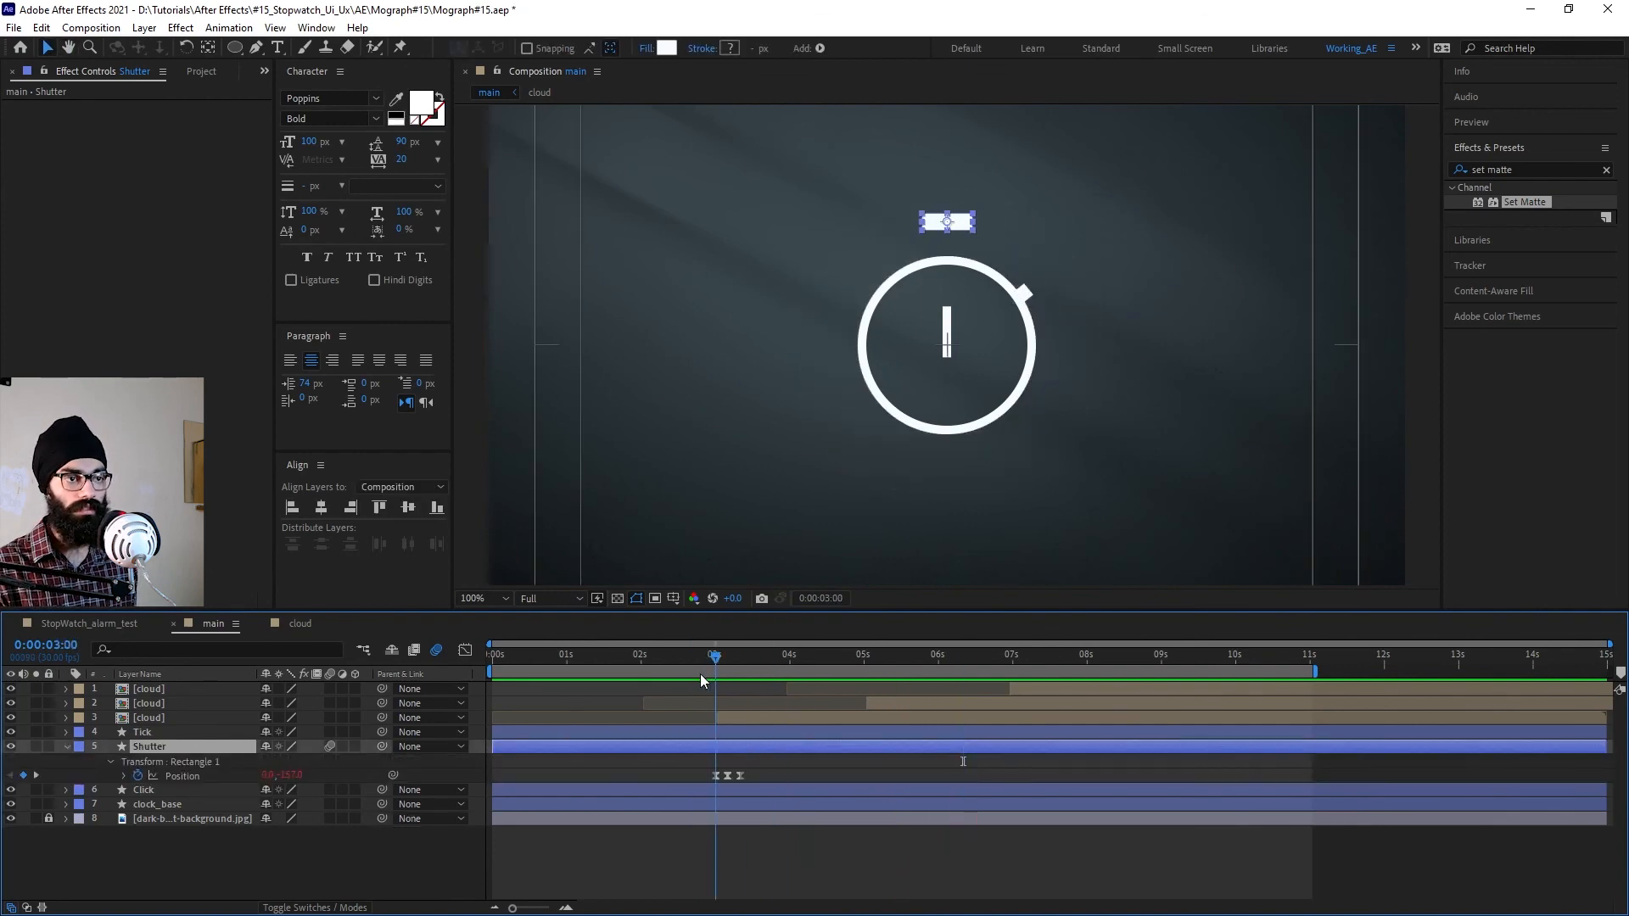
scroll(709, 745, up, 5)
drag(991, 766, 755, 777)
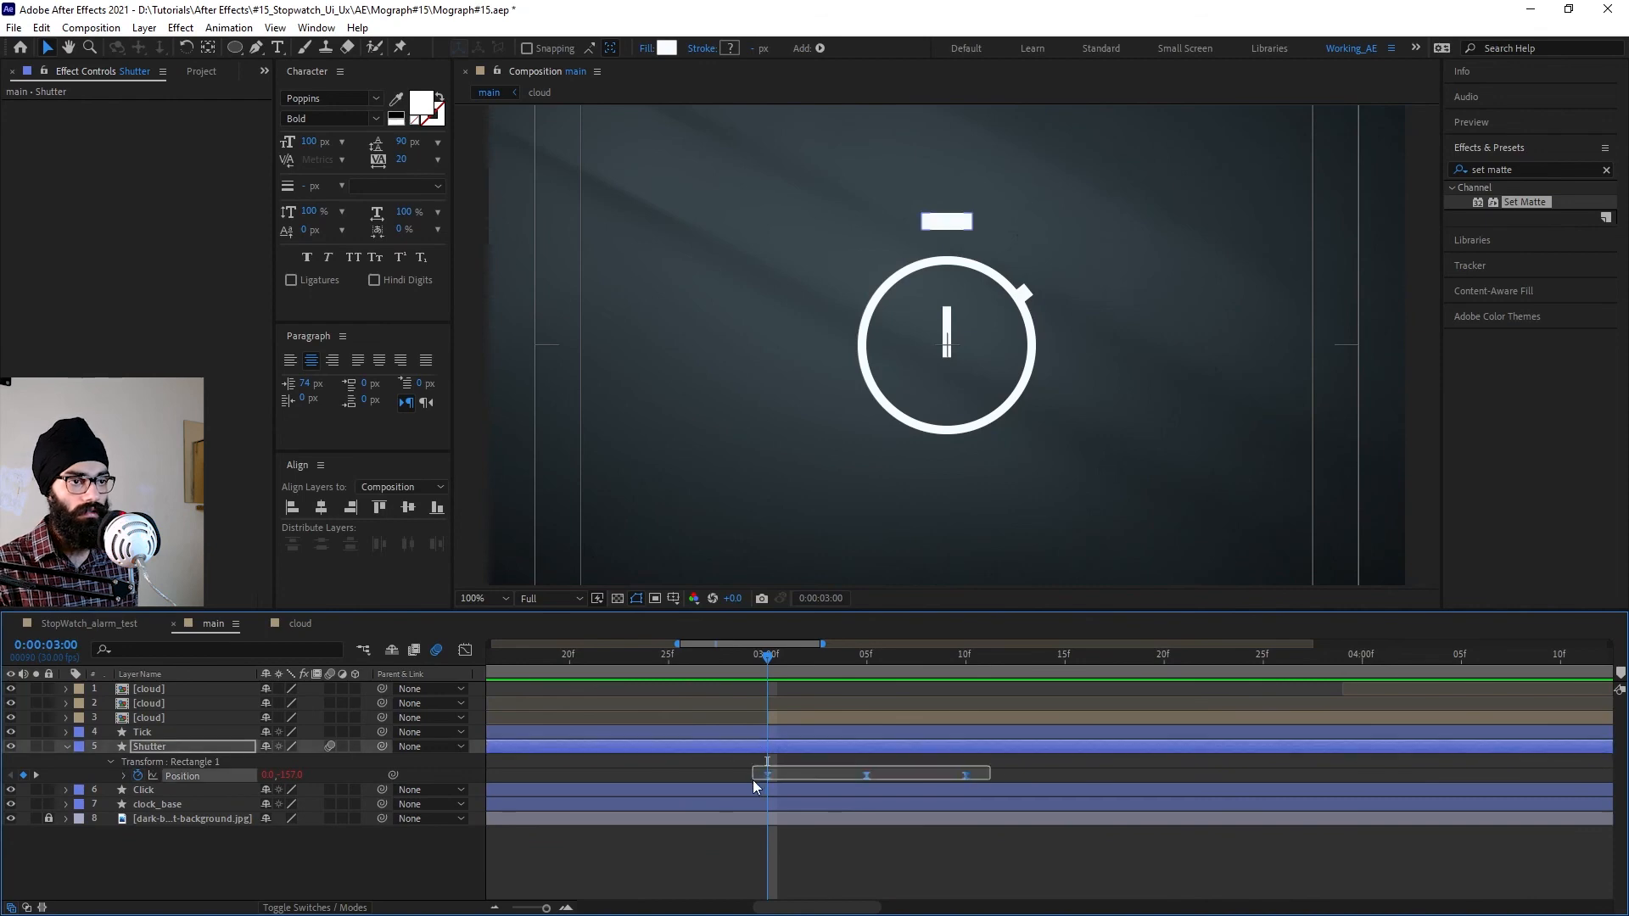
drag(925, 776, 867, 782)
key(space)
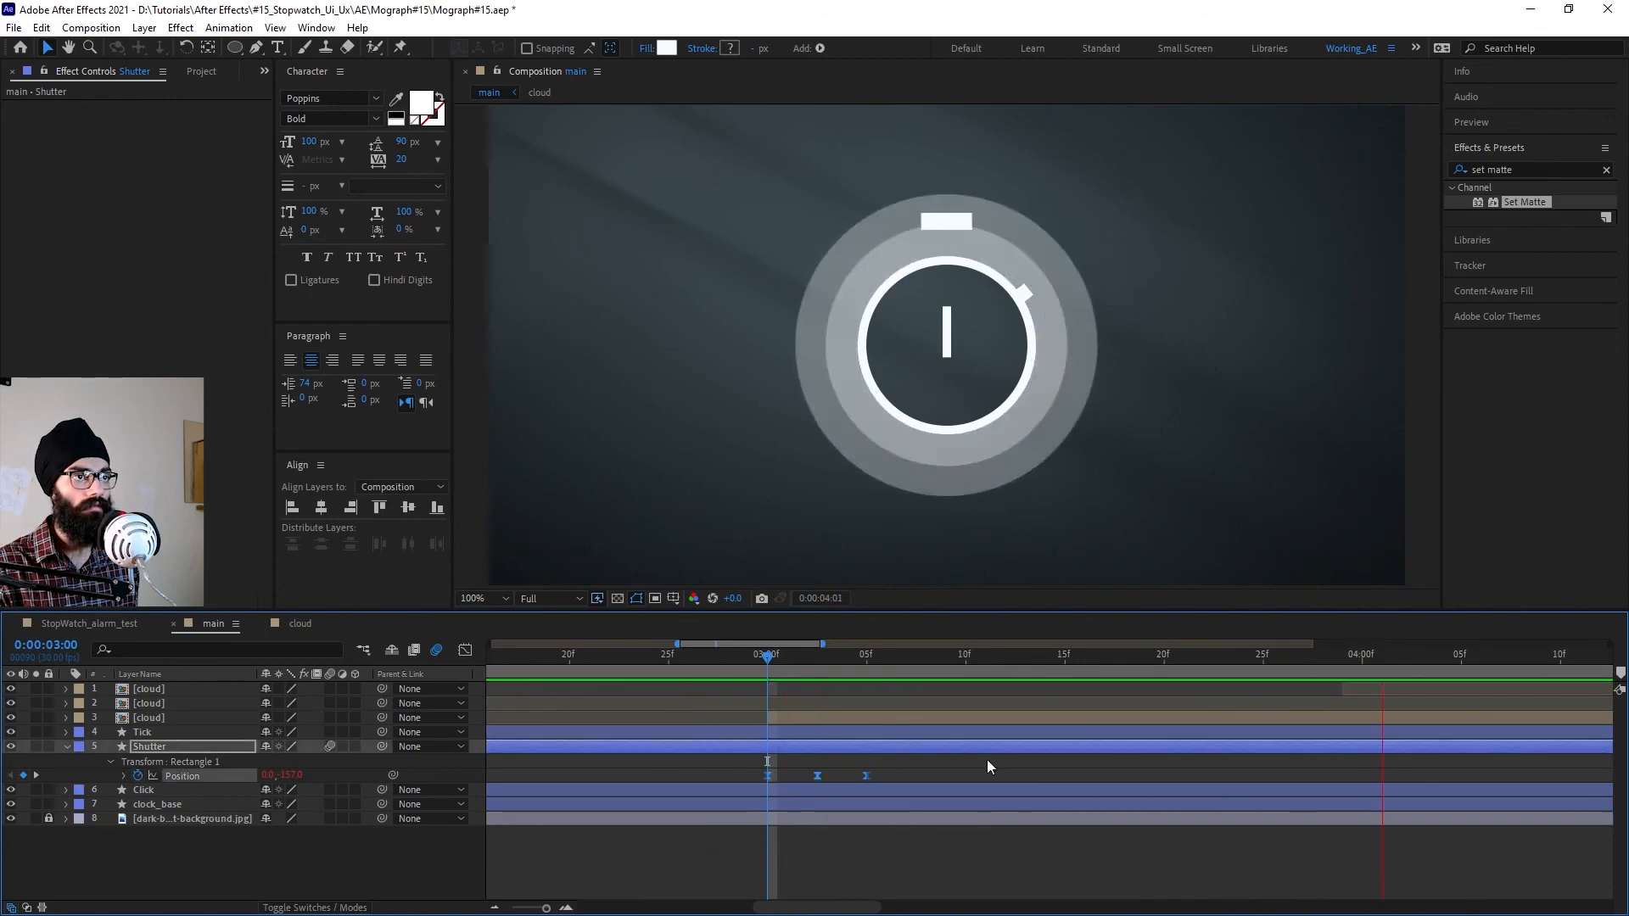